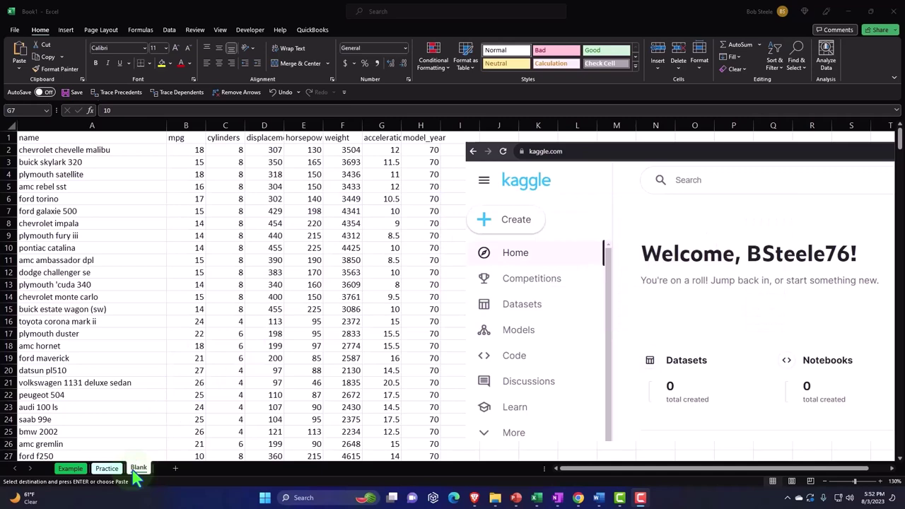
# - Go to the Example sheet and move along row 18 to the mpg and acceleration table
pyautogui.click(70, 468)
pyautogui.click(146, 346)
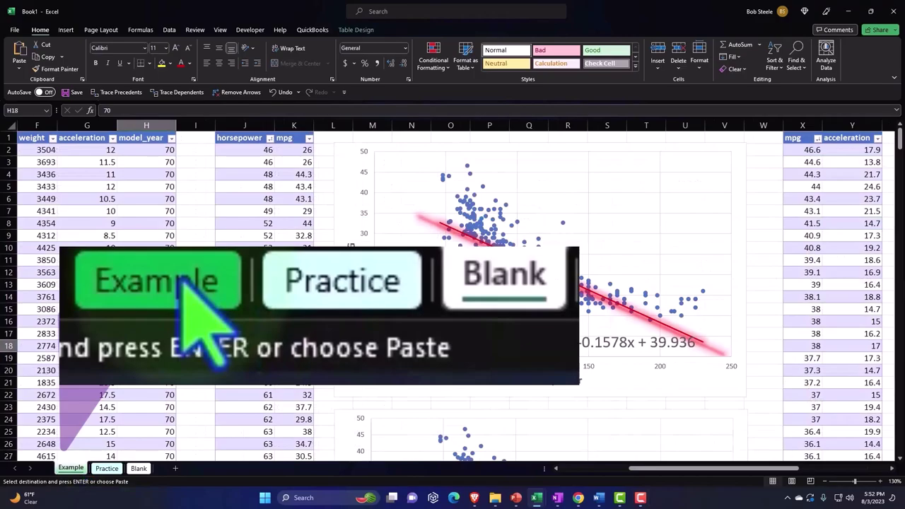
pyautogui.press('Home')
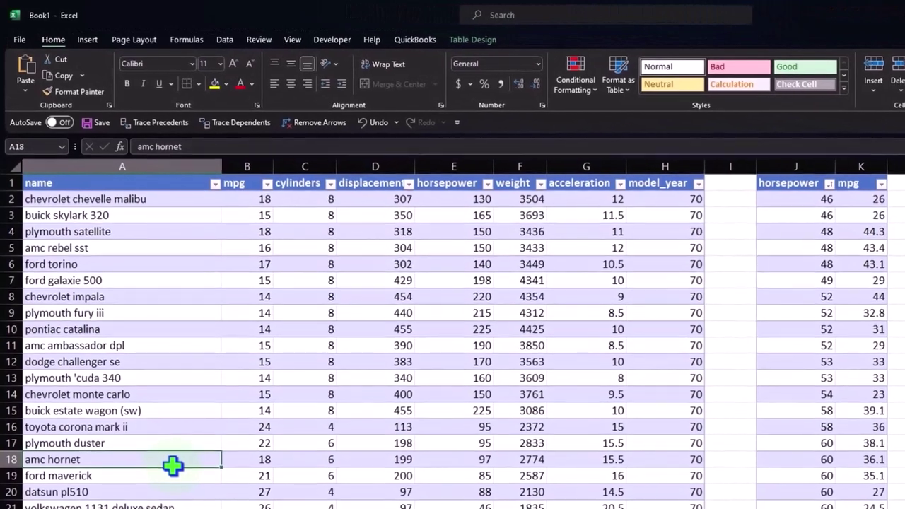
pyautogui.press('Right')
pyautogui.press('Right')
pyautogui.press('Right')
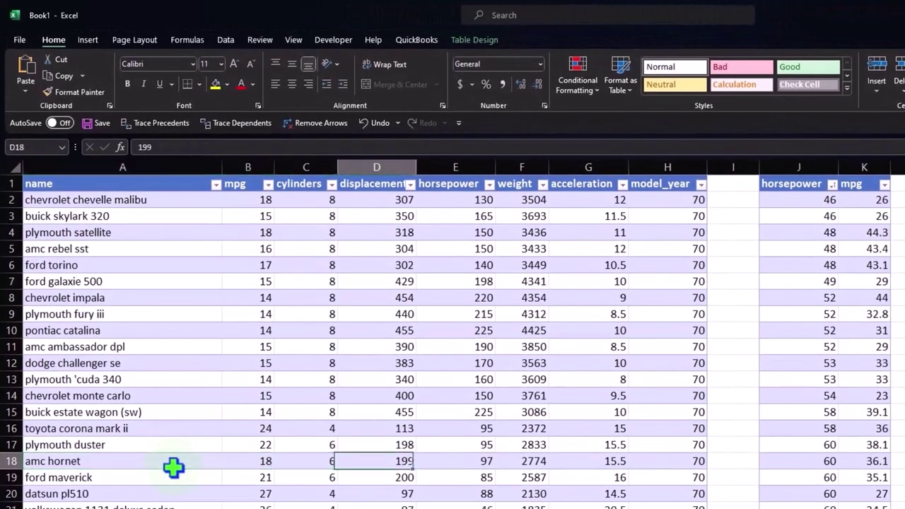
pyautogui.press('Right')
pyautogui.press('Right')
pyautogui.press('Right')
pyautogui.press('Right')
pyautogui.press('Right')
pyautogui.press('Right')
pyautogui.press('Right')
pyautogui.press('Right')
pyautogui.press('Right')
pyautogui.press('Right')
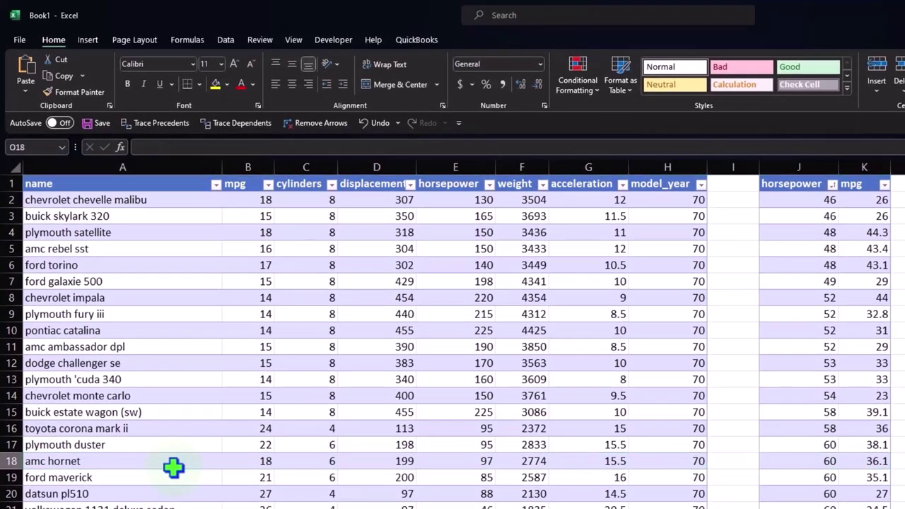
pyautogui.press('Right')
pyautogui.press('Right')
pyautogui.press('Right')
pyautogui.press('Right')
pyautogui.press('Right')
pyautogui.press('Right')
pyautogui.press('Right')
pyautogui.press('Right')
pyautogui.press('Right')
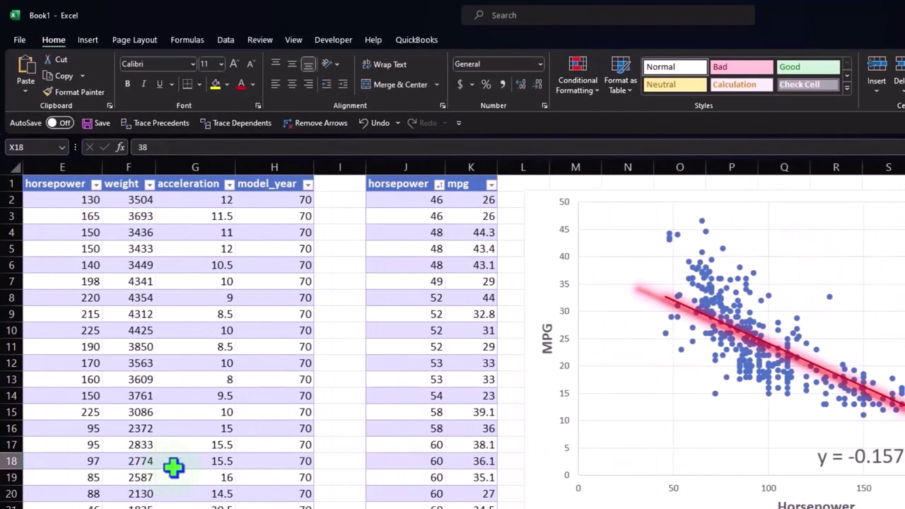
pyautogui.press('Right')
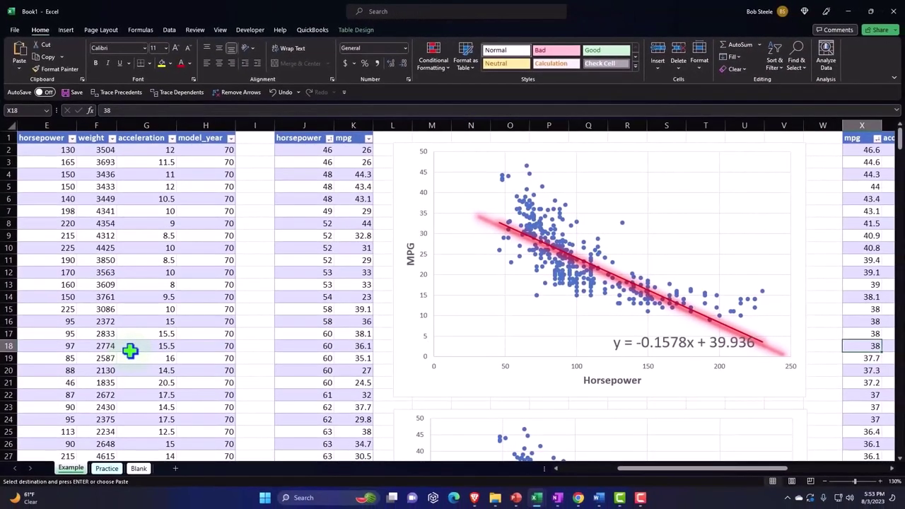
# - Select the finished horsepower vs MPG chart, its MPG axis title, then columns J and K
pyautogui.click(638, 384)
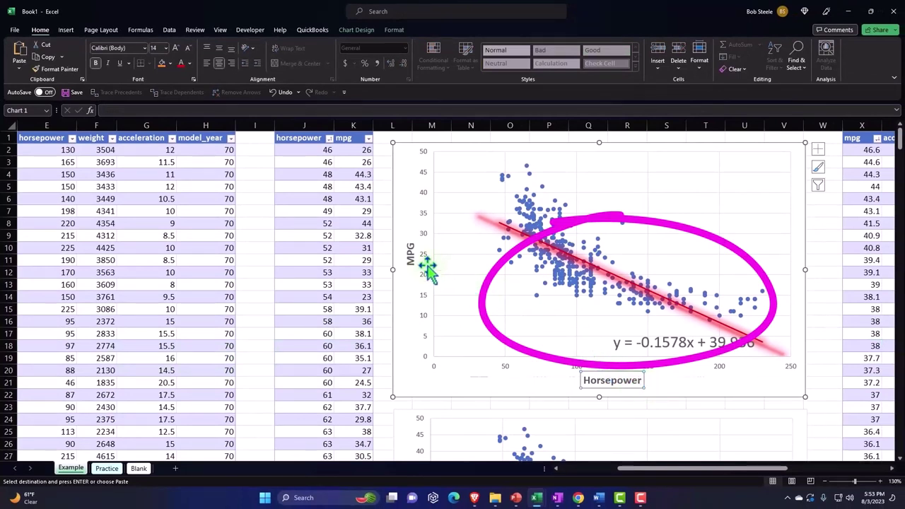
pyautogui.click(410, 253)
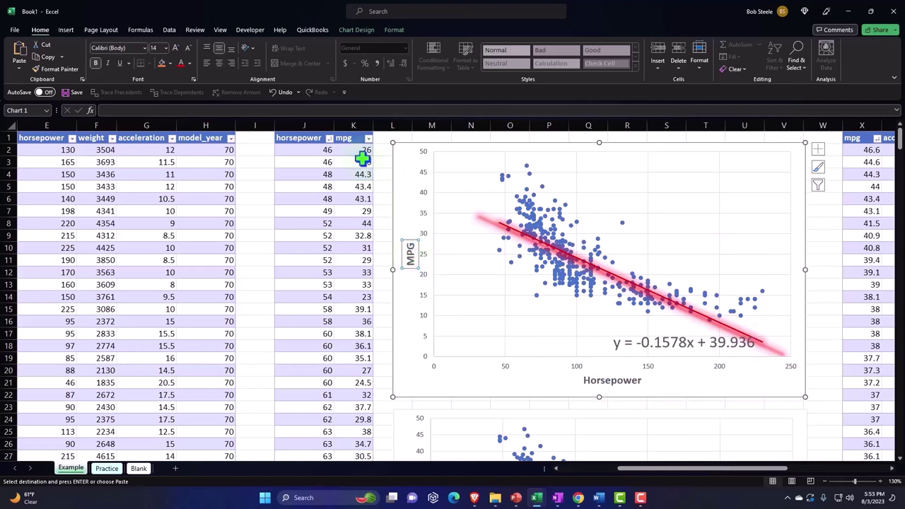
pyautogui.moveTo(306, 125); pyautogui.dragTo(342, 124)
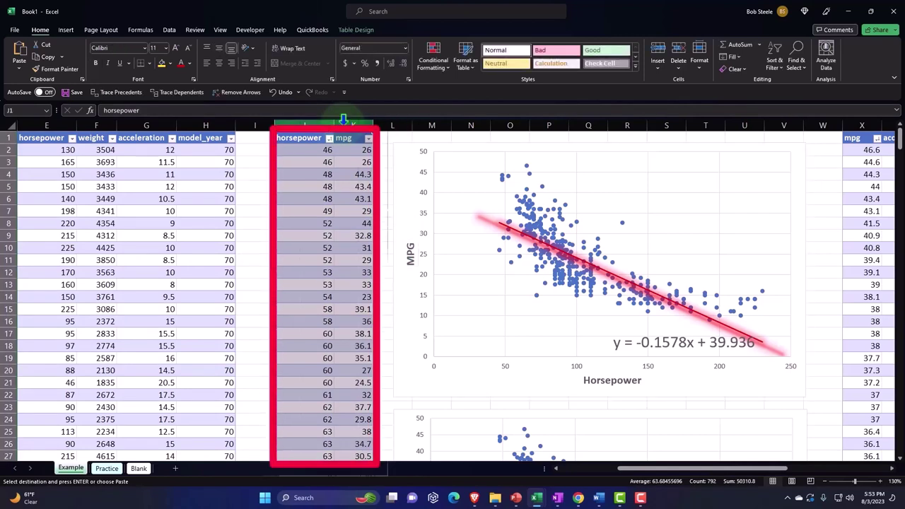
# - Look over the lower horsepower vs MPG chart and the mpg and acceleration table
pyautogui.scroll(-3, 347, 141)
pyautogui.click(417, 333)
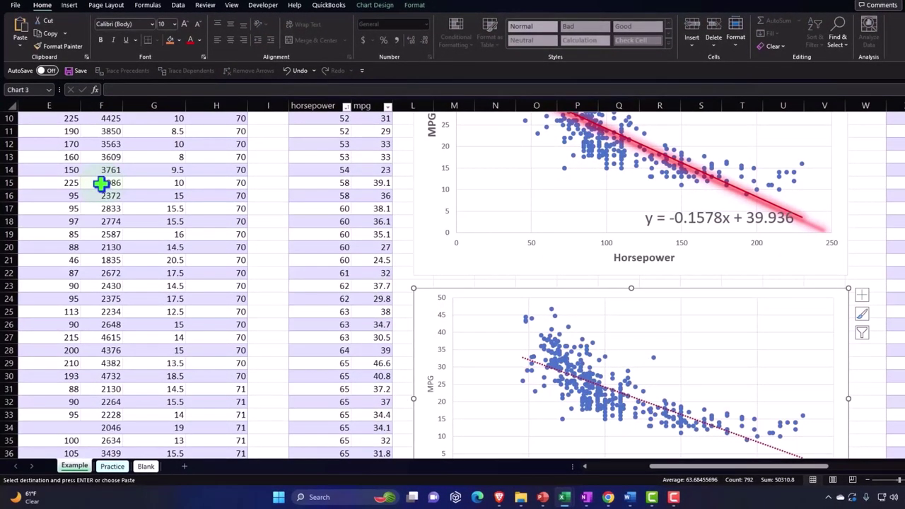
pyautogui.moveTo(667, 467); pyautogui.dragTo(774, 484)
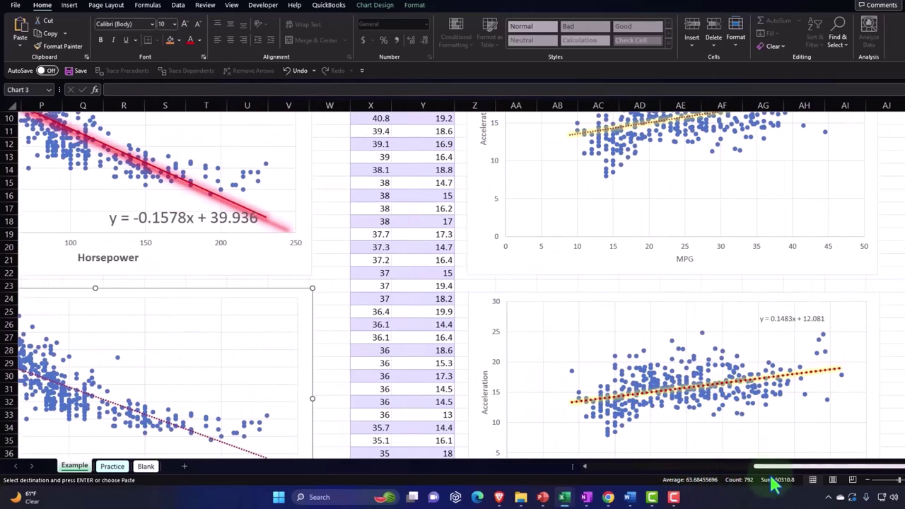
pyautogui.scroll(3, 717, 424)
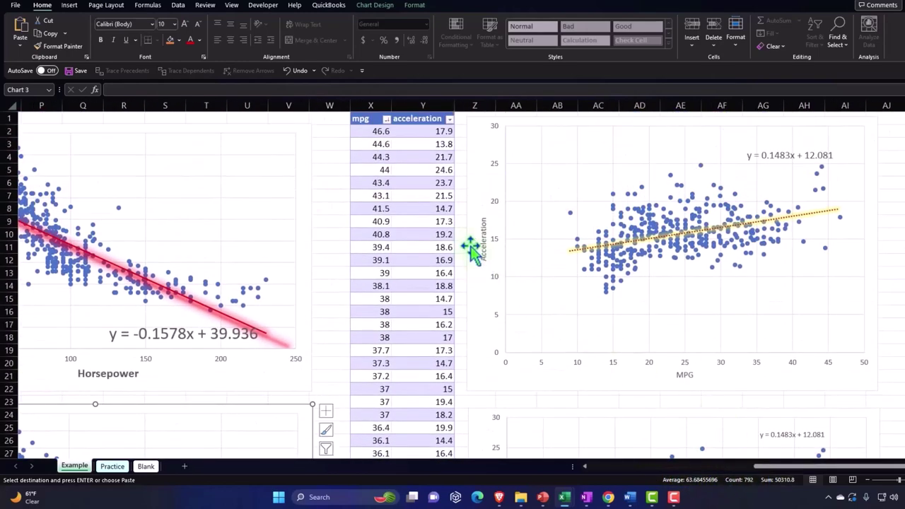
pyautogui.click(367, 118)
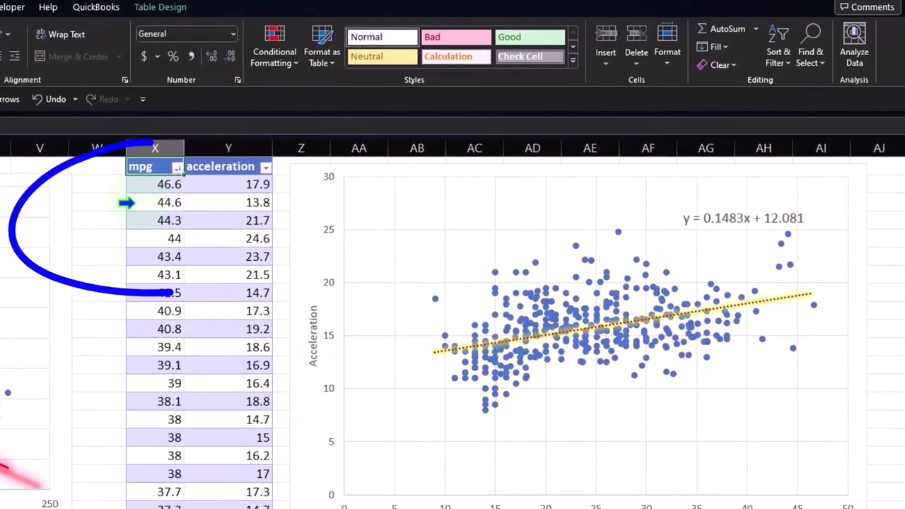
pyautogui.click(297, 168)
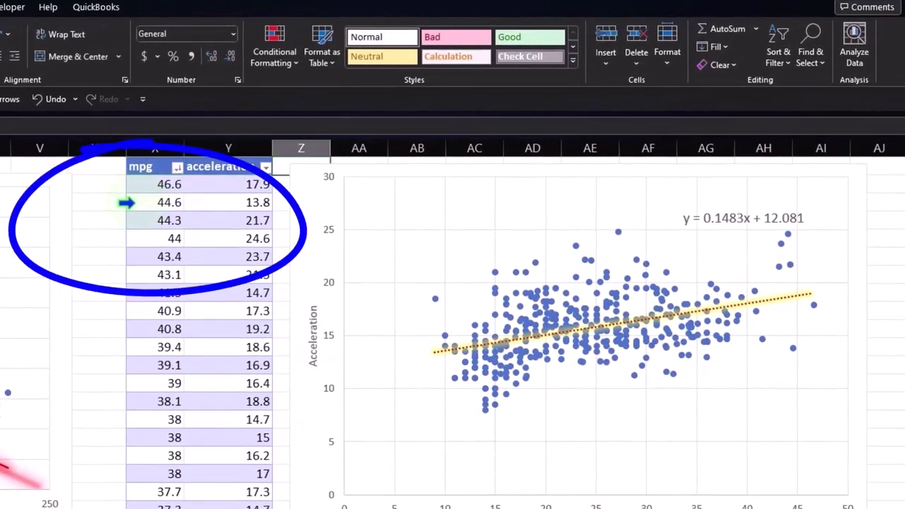
pyautogui.scroll(-2, 453, 332)
pyautogui.scroll(2, 452, 333)
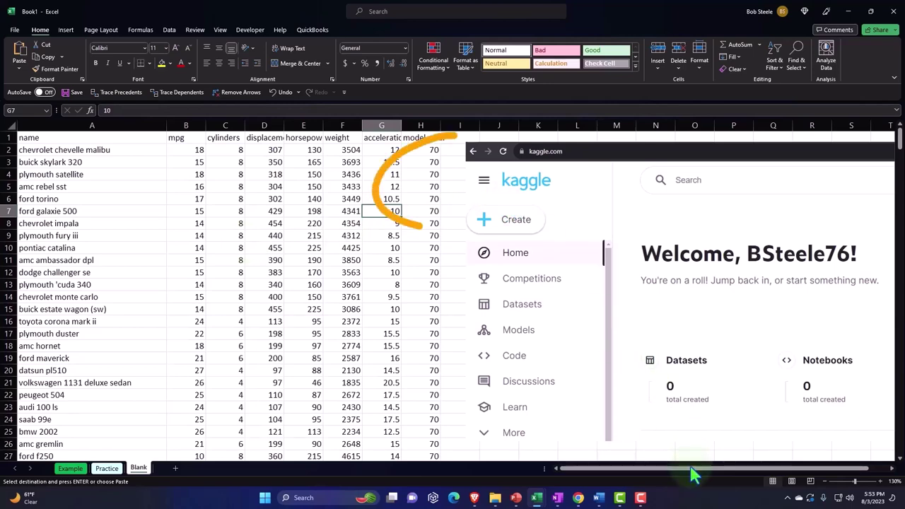
pyautogui.moveTo(697, 469); pyautogui.dragTo(717, 469)
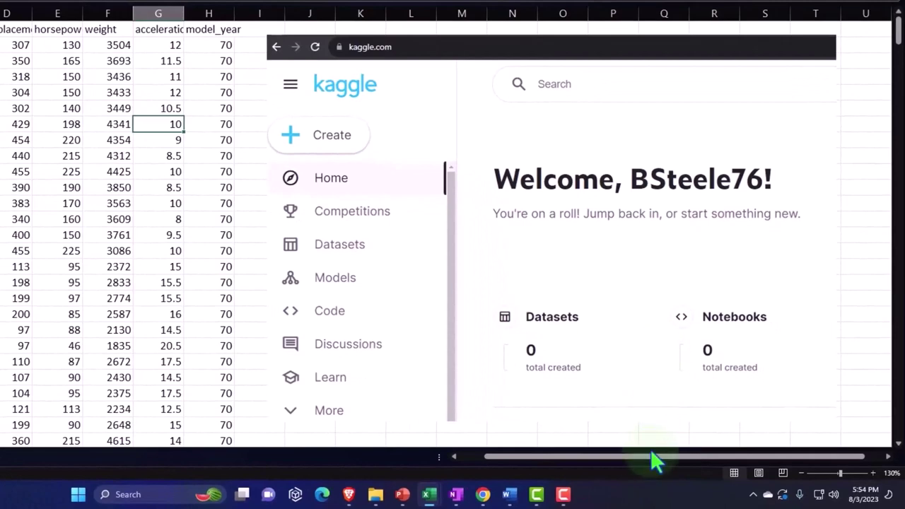
pyautogui.moveTo(650, 456); pyautogui.dragTo(624, 456)
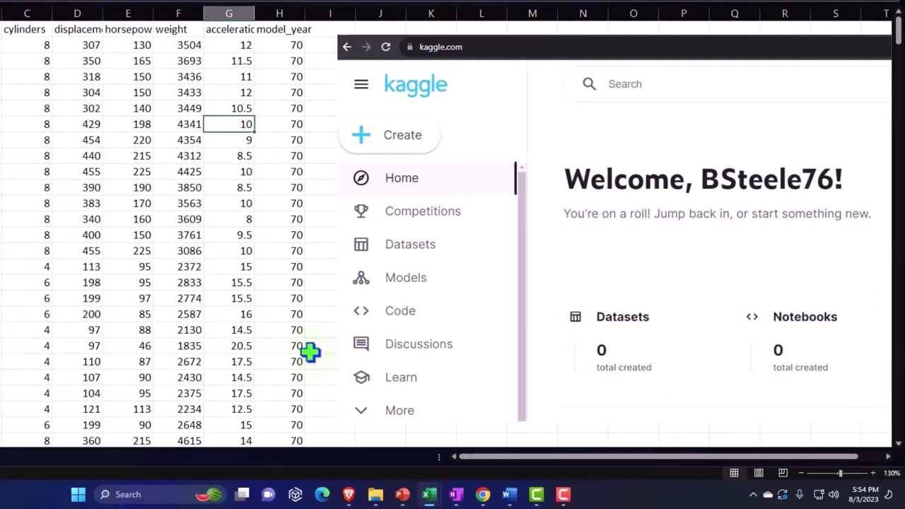
pyautogui.scroll(-1, 311, 352)
pyautogui.scroll(-1, 311, 352)
pyautogui.scroll(-1, 311, 352)
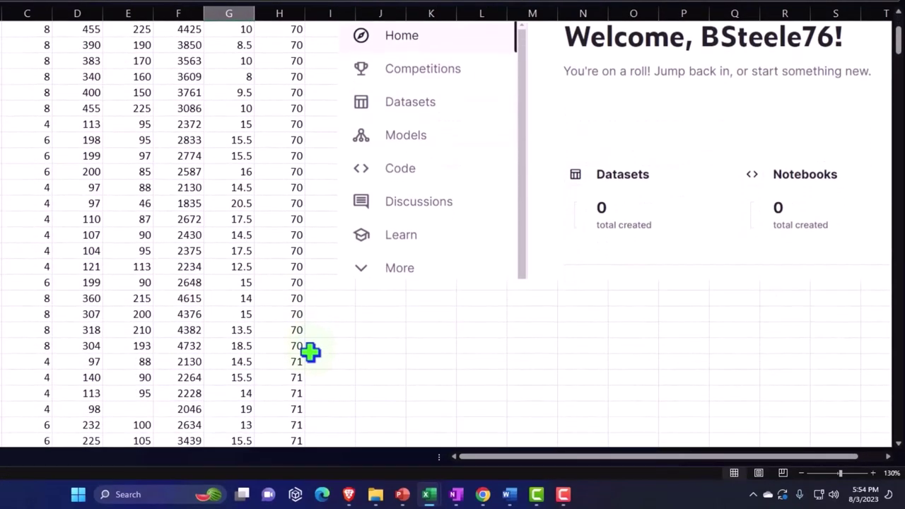
pyautogui.scroll(-2, 311, 352)
pyautogui.scroll(-1, 312, 353)
pyautogui.scroll(-1, 311, 353)
pyautogui.scroll(-1, 311, 352)
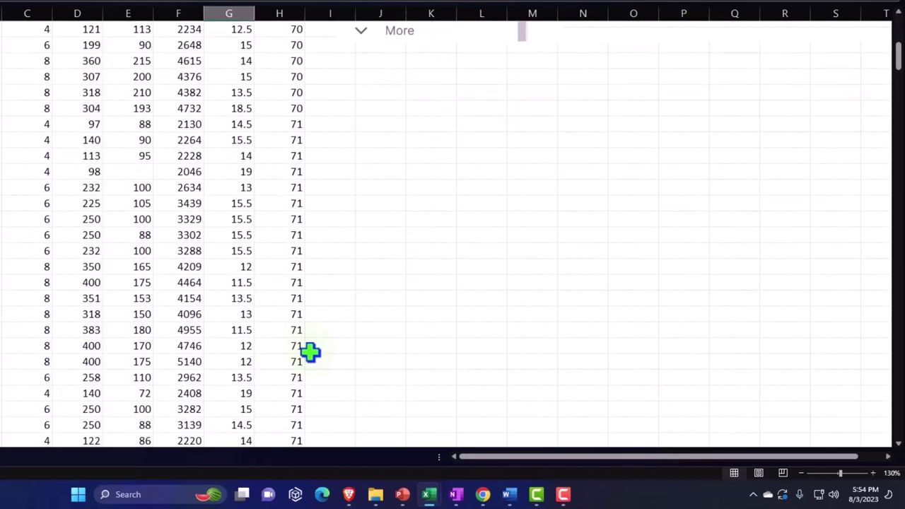
pyautogui.scroll(-1, 311, 352)
pyautogui.scroll(-2, 311, 352)
pyautogui.scroll(-1, 311, 352)
pyautogui.scroll(-2, 311, 353)
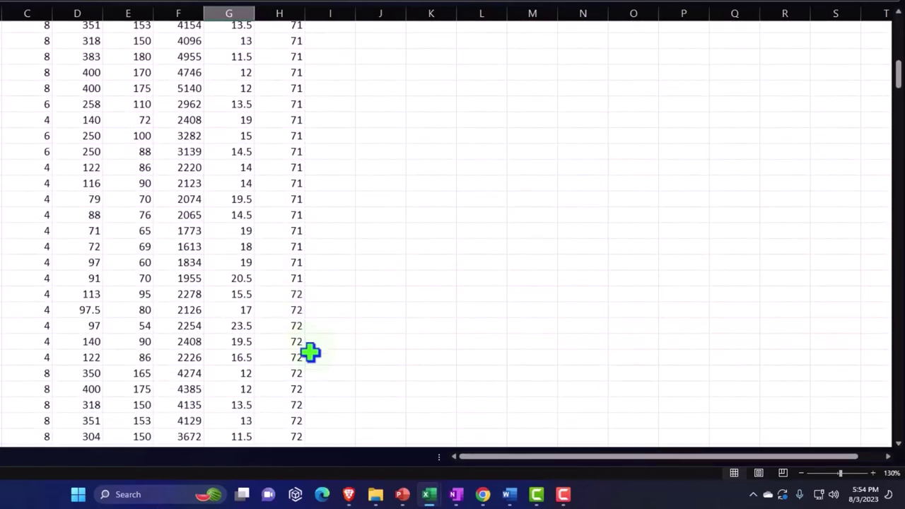
pyautogui.scroll(-1, 311, 352)
pyautogui.scroll(-2, 311, 352)
pyautogui.scroll(-1, 311, 352)
pyautogui.scroll(-1, 311, 352)
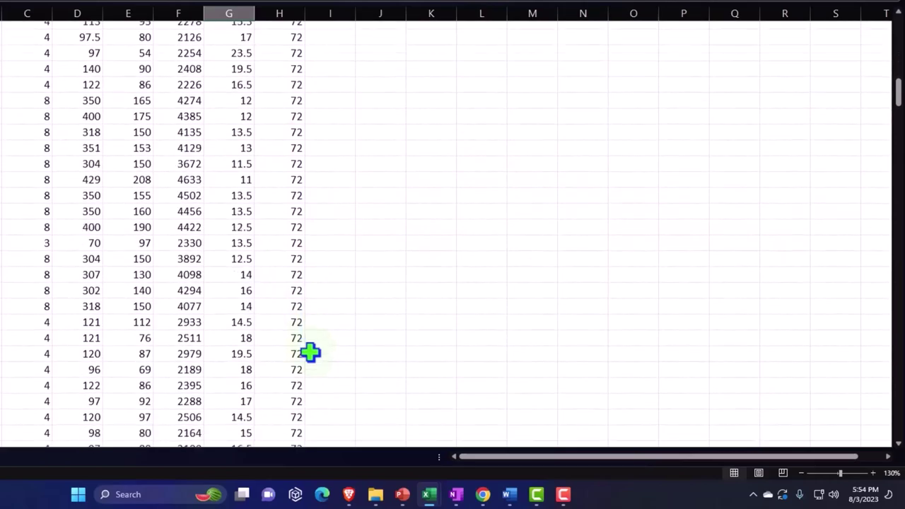
pyautogui.scroll(-2, 311, 352)
pyautogui.scroll(-3, 311, 353)
pyautogui.scroll(-2, 311, 352)
pyautogui.scroll(-2, 311, 352)
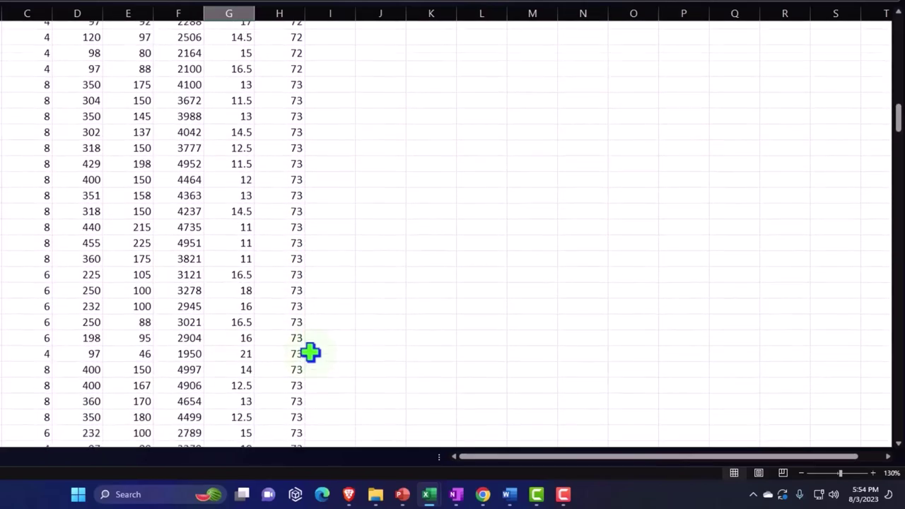
pyautogui.scroll(-3, 311, 352)
pyautogui.scroll(-2, 444, 387)
pyautogui.scroll(-2, 444, 386)
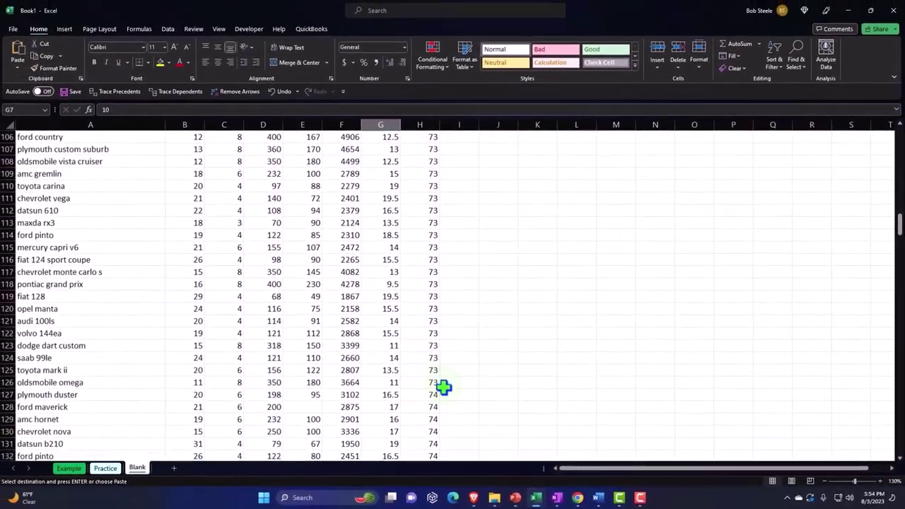
pyautogui.scroll(-3, 444, 387)
pyautogui.scroll(-1, 444, 387)
pyautogui.scroll(-2, 444, 387)
pyautogui.scroll(-1, 444, 387)
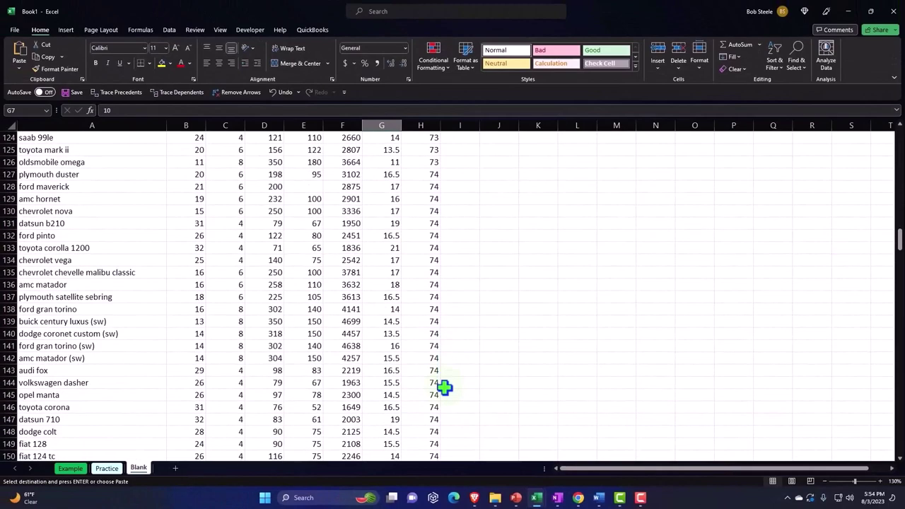
pyautogui.scroll(-3, 444, 386)
pyautogui.scroll(-1, 445, 387)
pyautogui.scroll(-2, 444, 387)
pyautogui.scroll(-2, 444, 387)
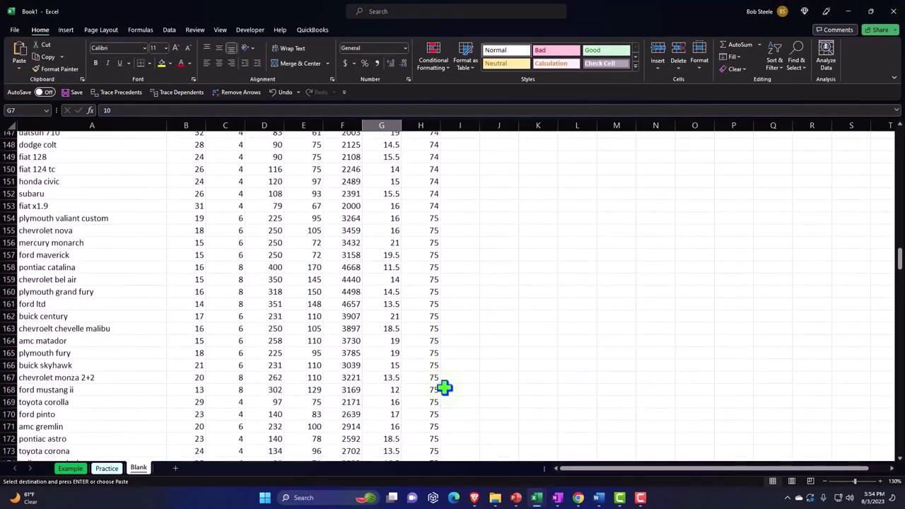
pyautogui.scroll(-1, 444, 387)
pyautogui.scroll(-1, 444, 387)
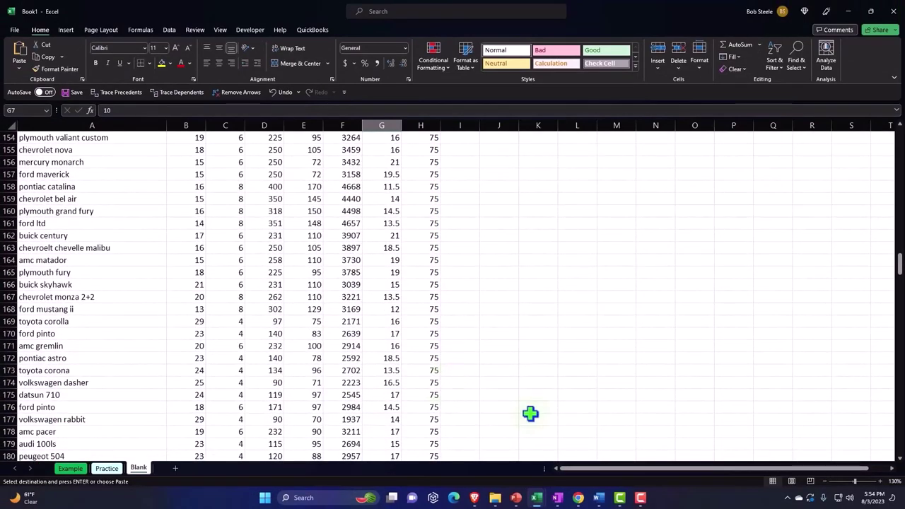
pyautogui.scroll(7, 568, 358)
pyautogui.scroll(13, 568, 358)
pyautogui.scroll(10, 567, 358)
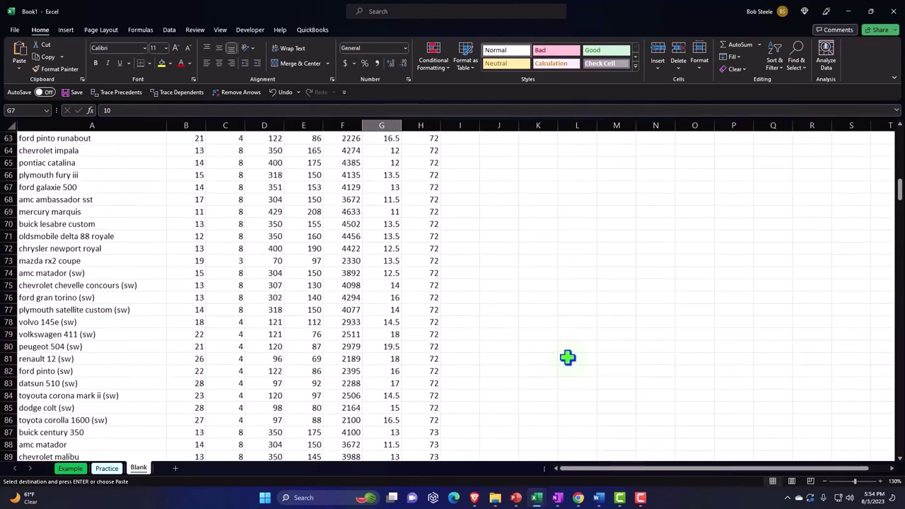
pyautogui.hotkey('ctrl', 'v')
pyautogui.scroll(12, 568, 358)
pyautogui.scroll(10, 568, 358)
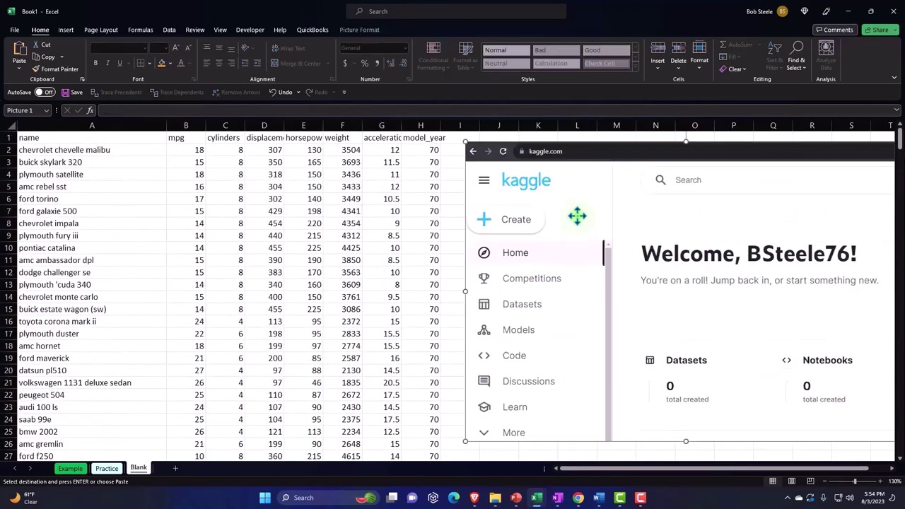
# - Delete the Kaggle screenshot picture, then select the entire worksheet of car data
pyautogui.press('Delete')
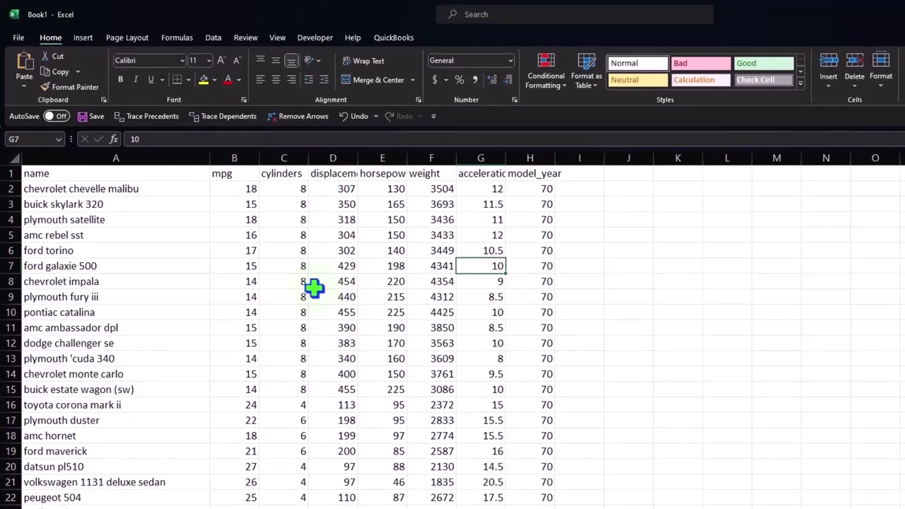
pyautogui.click(168, 287)
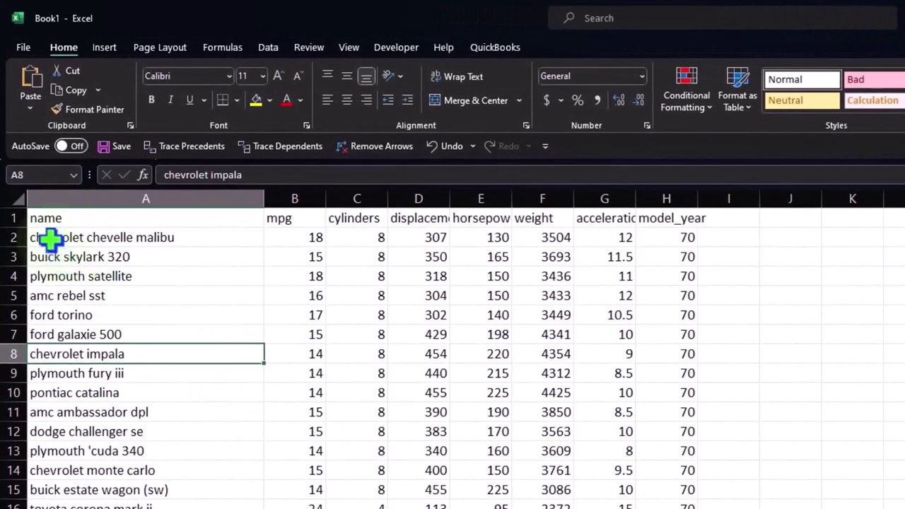
pyautogui.click(20, 203)
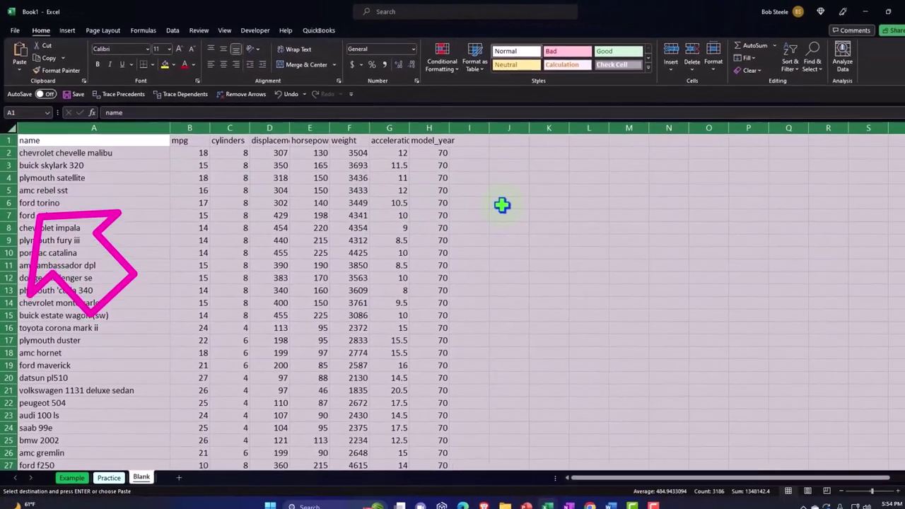
# - Format all cells as Currency with symbol None, 0 decimal places and red parenthesised negatives
pyautogui.rightClick(502, 205)
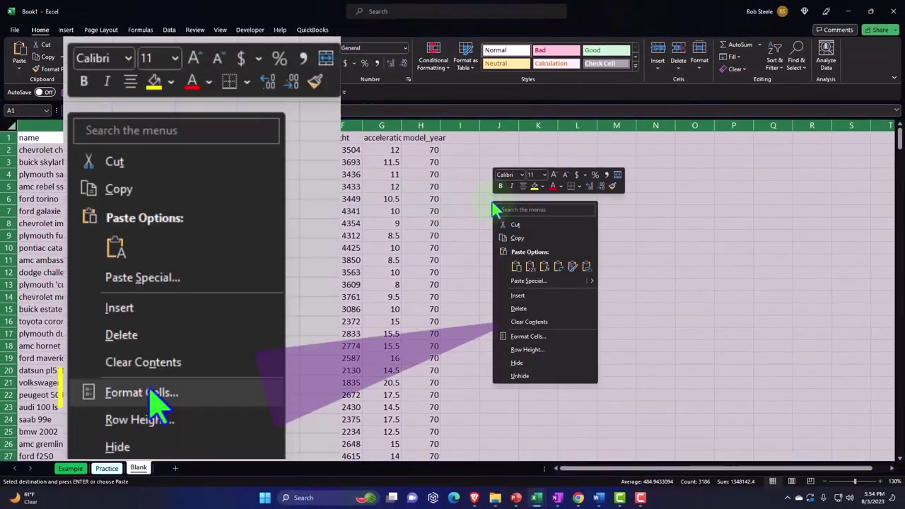
pyautogui.click(537, 337)
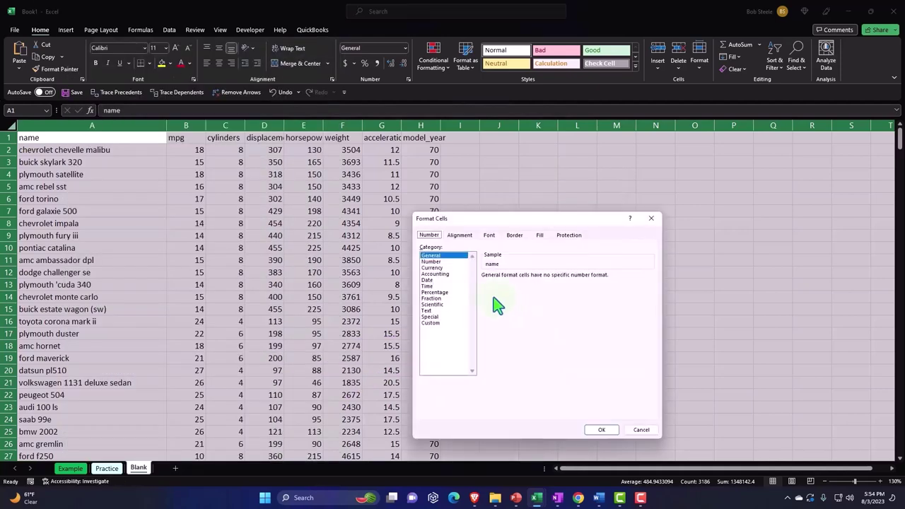
pyautogui.click(432, 268)
pyautogui.moveTo(489, 227)
pyautogui.mouseDown()
pyautogui.moveTo(529, 198)
pyautogui.moveTo(543, 172)
pyautogui.mouseUp()
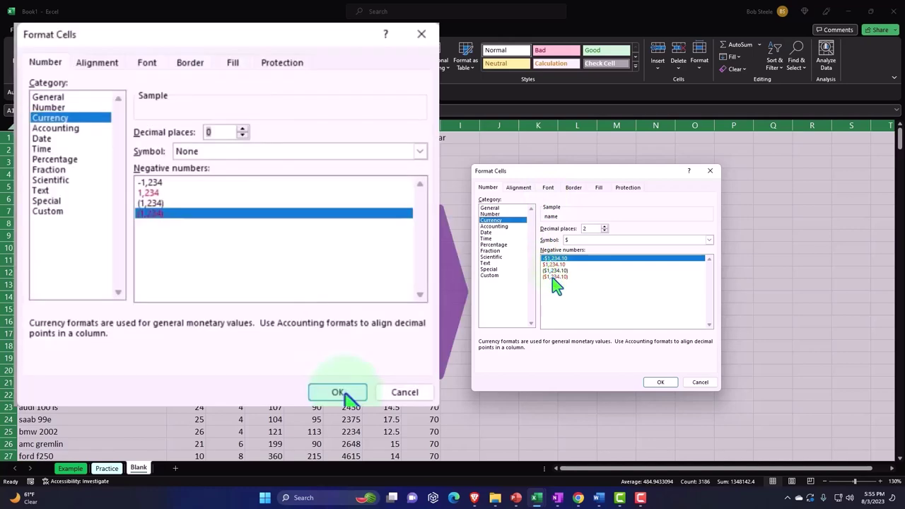
pyautogui.click(553, 276)
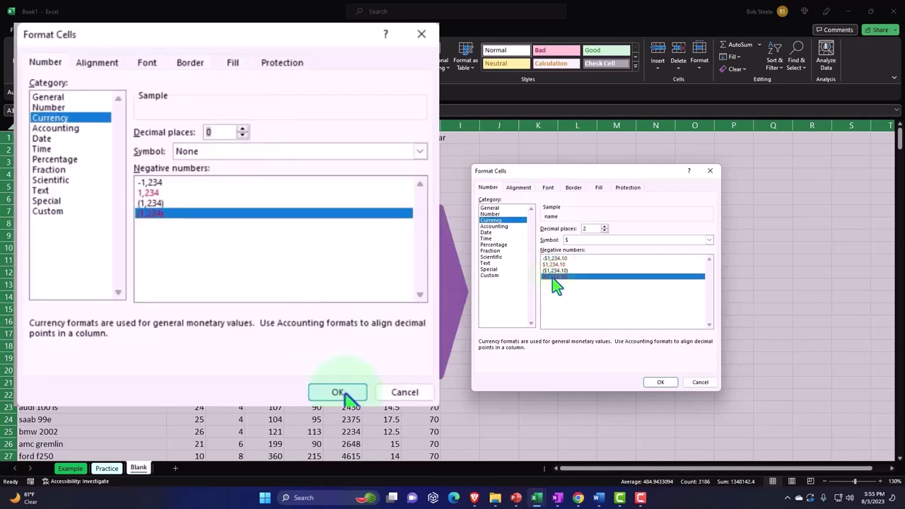
pyautogui.click(571, 242)
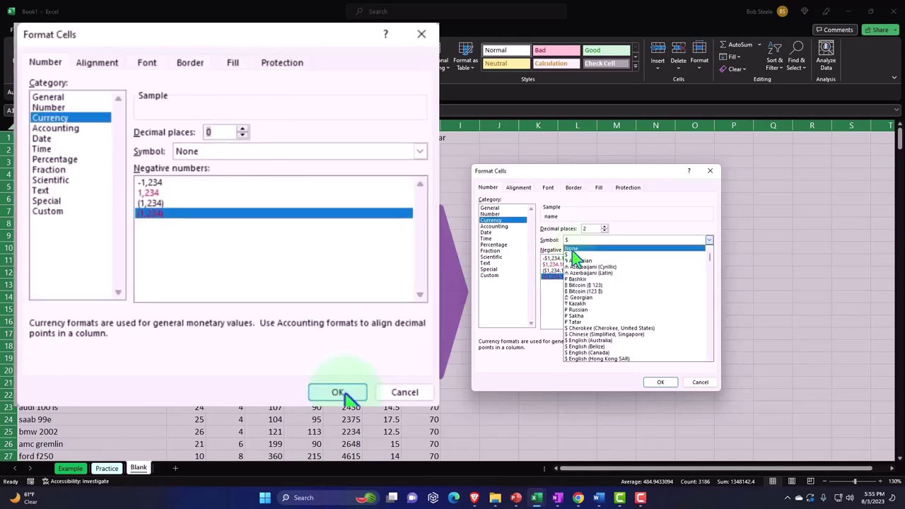
pyautogui.click(572, 249)
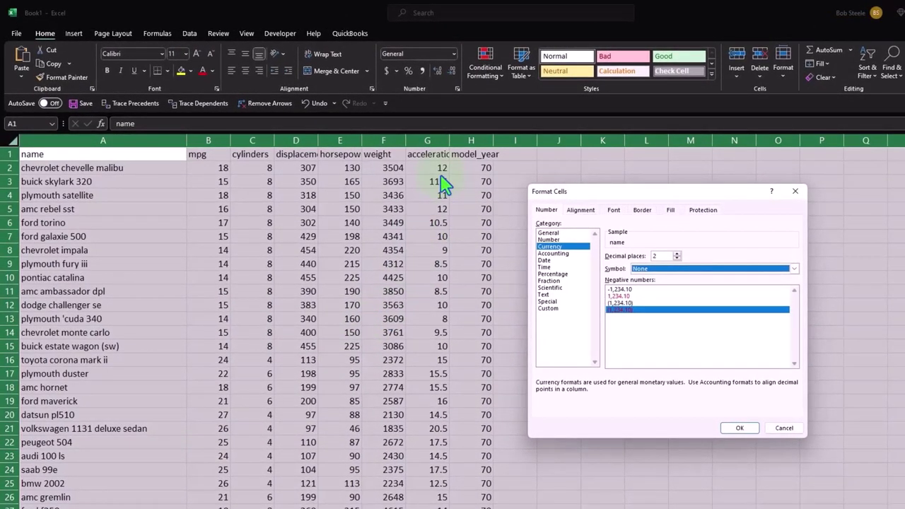
pyautogui.click(676, 259)
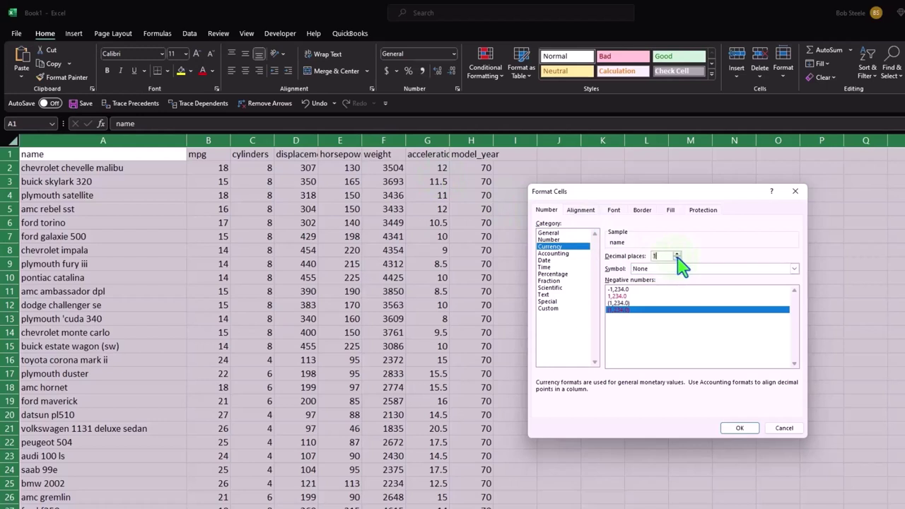
pyautogui.click(677, 259)
pyautogui.click(728, 430)
pyautogui.click(730, 433)
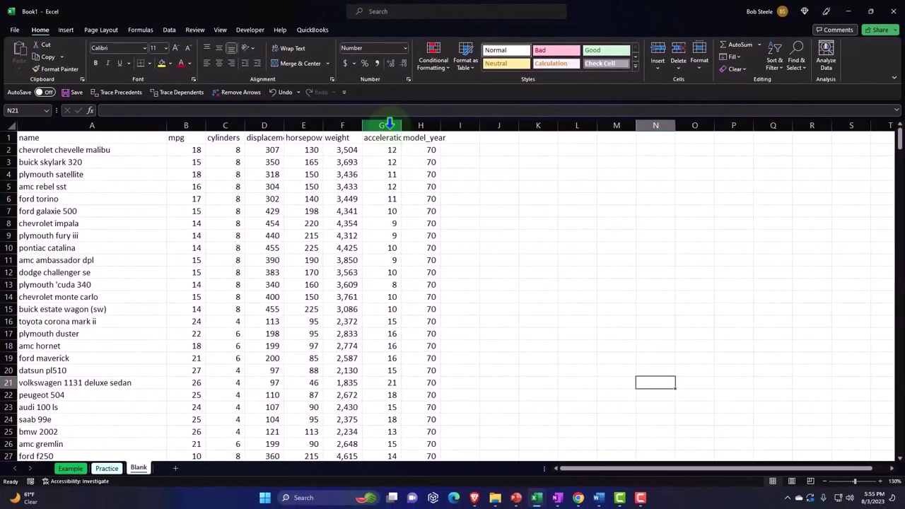
# - Show the acceleration values in column G with two decimal places
pyautogui.click(388, 125)
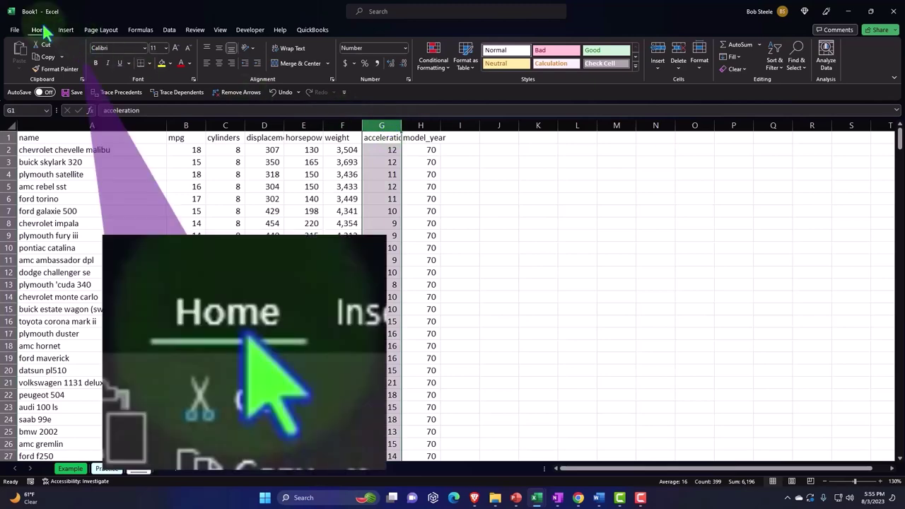
pyautogui.click(391, 64)
pyautogui.click(391, 62)
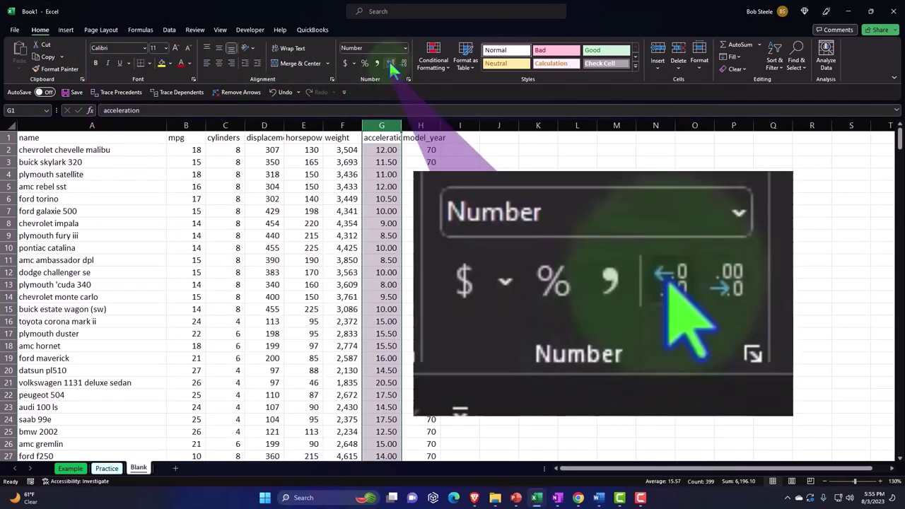
pyautogui.click(267, 211)
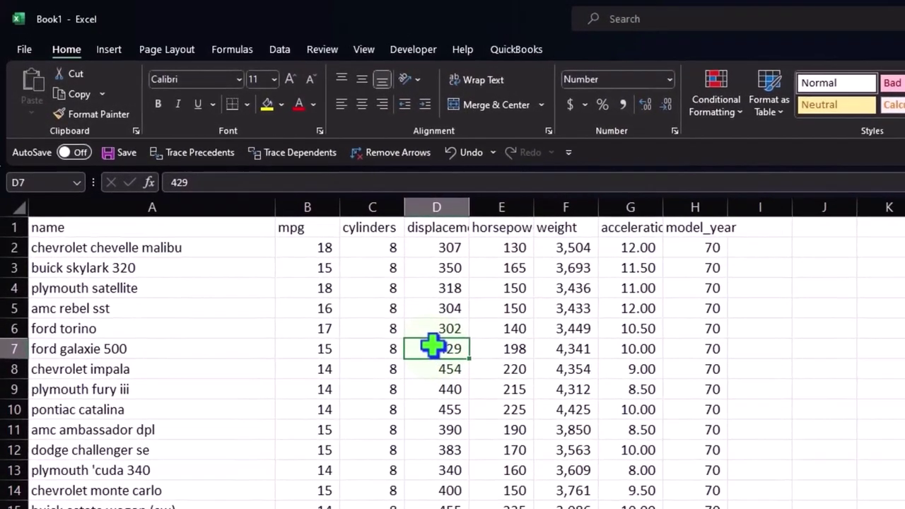
# - Make the whole sheet bold, and centre and wrap the header row A1:H1
pyautogui.click(20, 208)
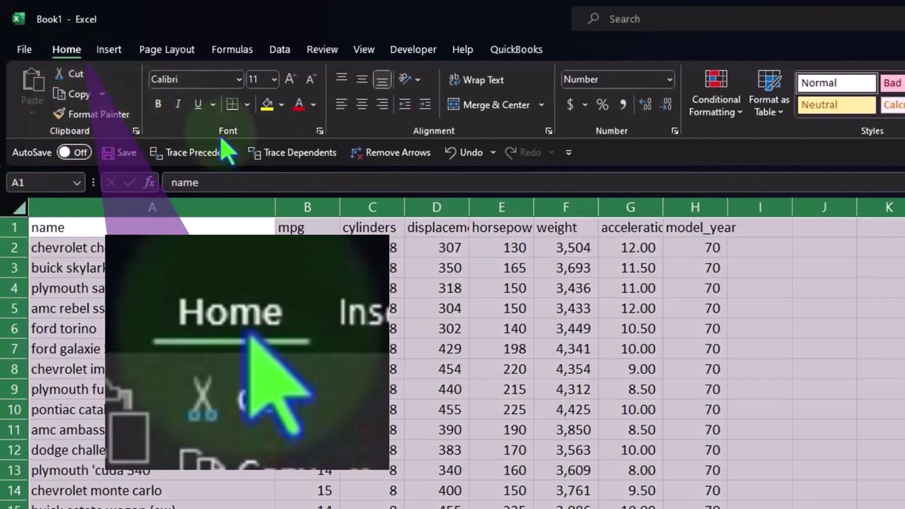
pyautogui.click(158, 104)
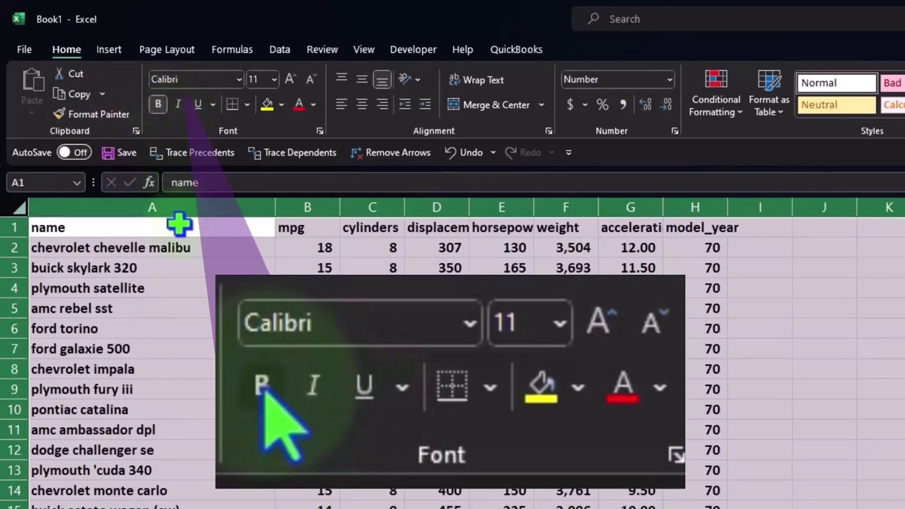
pyautogui.moveTo(182, 228); pyautogui.dragTo(671, 225)
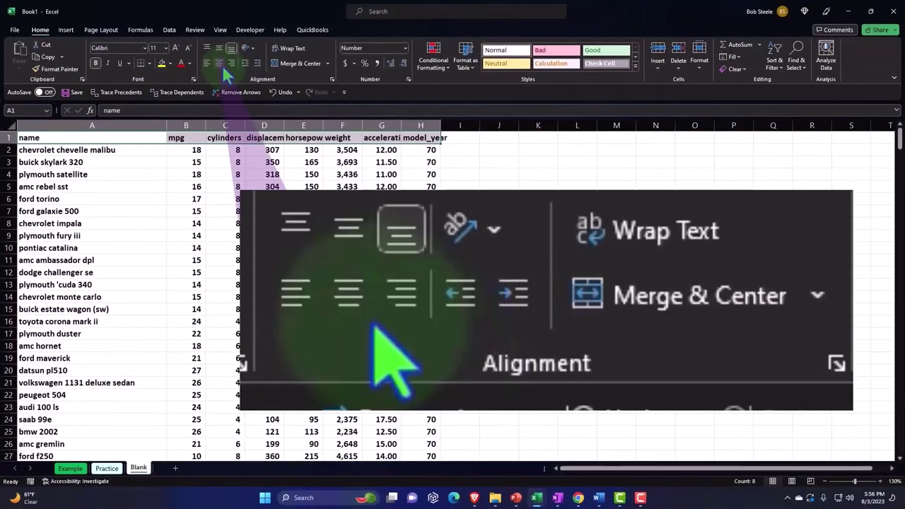
pyautogui.click(222, 65)
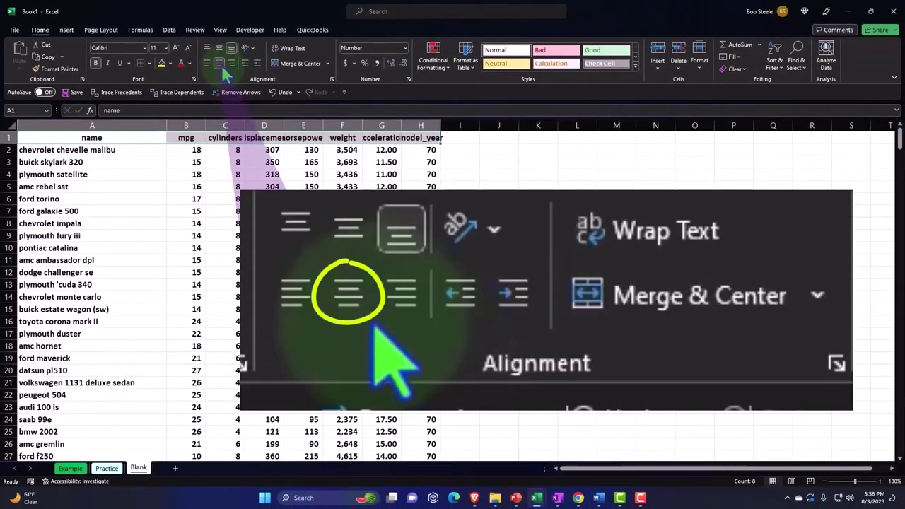
pyautogui.click(288, 51)
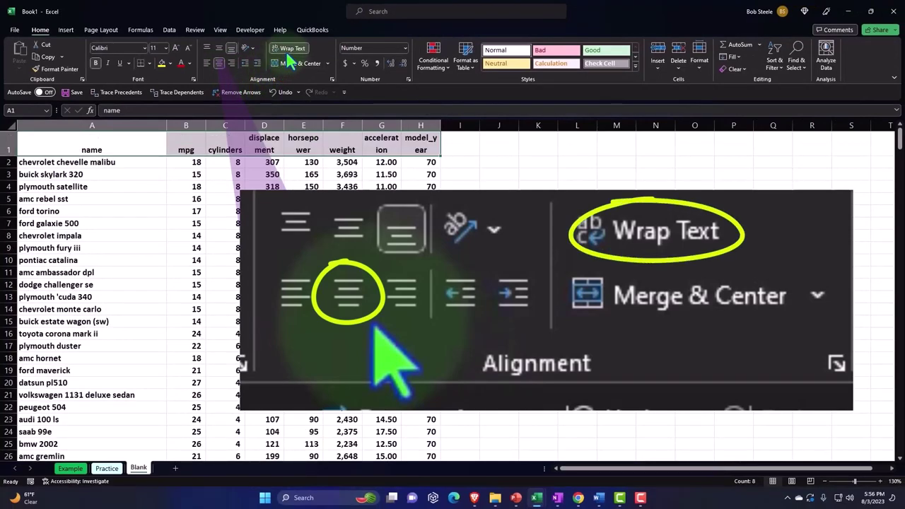
pyautogui.click(300, 185)
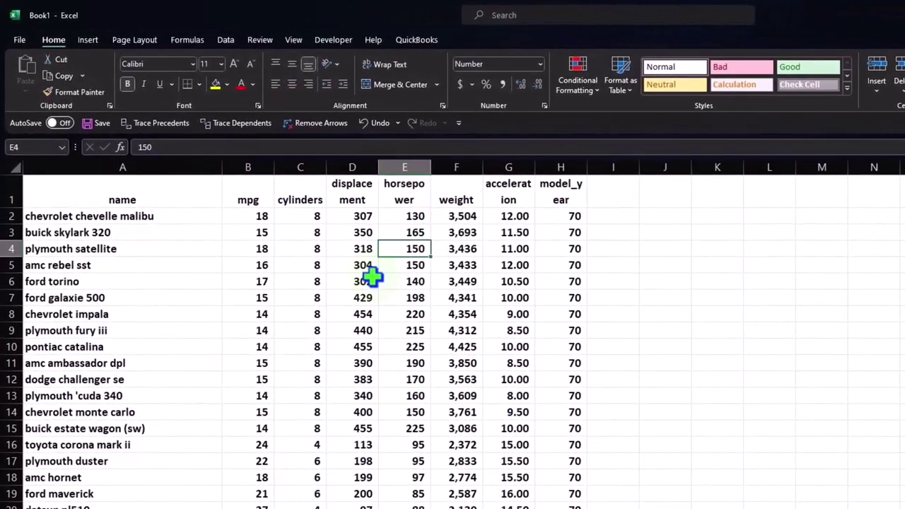
# - Convert the car data range $A$1:$H$399 into a table with headers
pyautogui.click(346, 330)
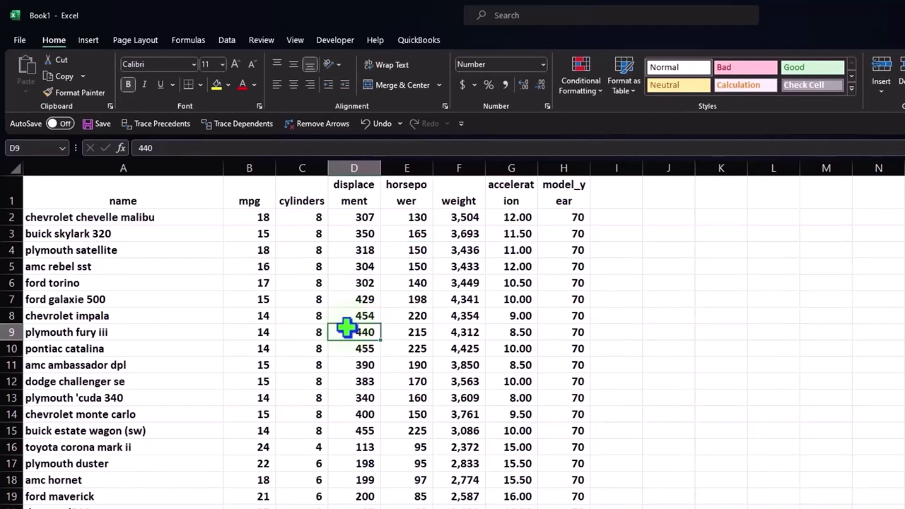
pyautogui.click(85, 41)
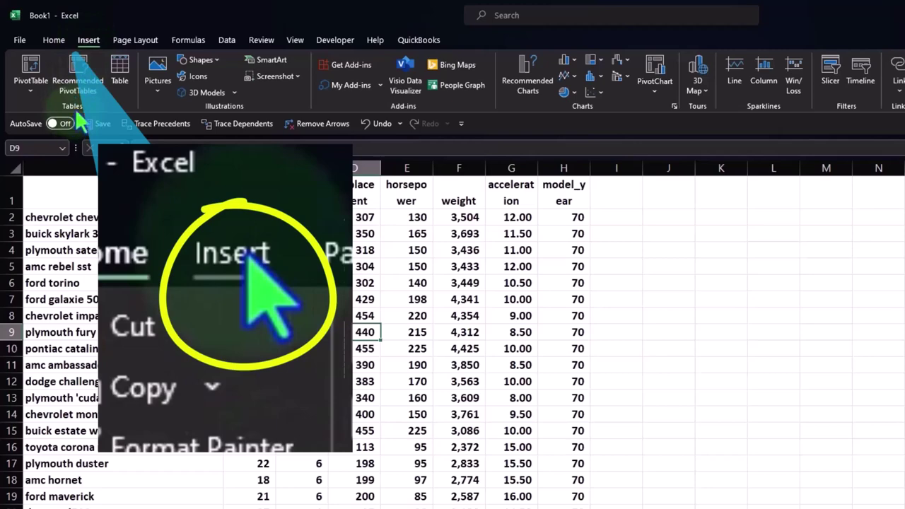
pyautogui.click(118, 68)
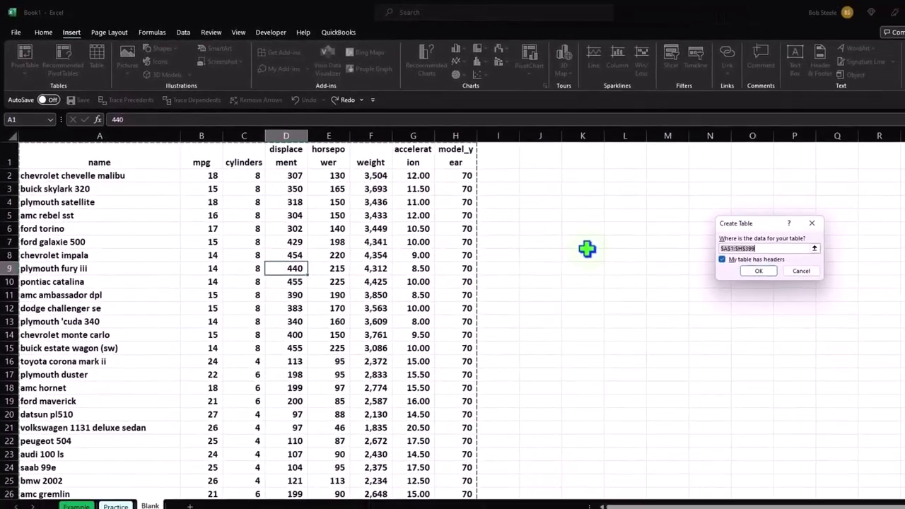
pyautogui.scroll(-6, 541, 267)
pyautogui.scroll(-6, 541, 266)
pyautogui.scroll(-12, 540, 266)
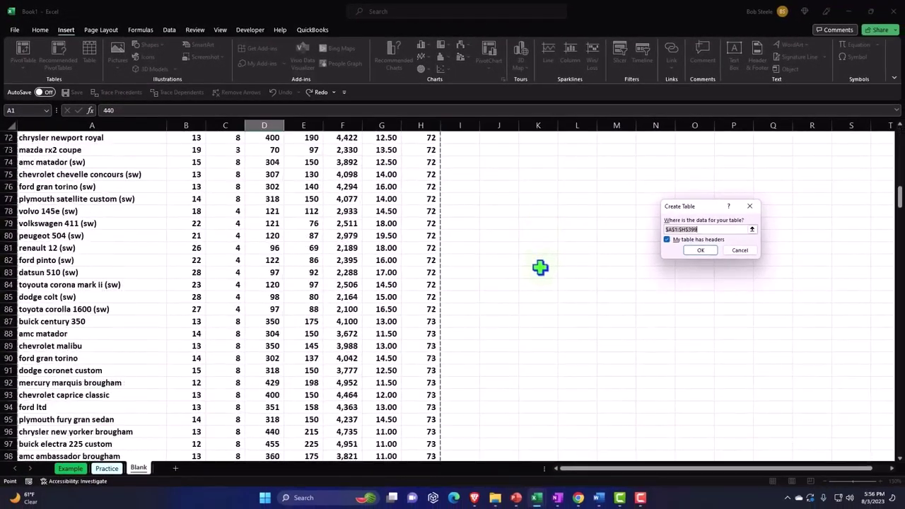
pyautogui.scroll(-12, 541, 266)
pyautogui.scroll(-13, 541, 266)
pyautogui.scroll(-10, 541, 267)
pyautogui.scroll(-11, 540, 266)
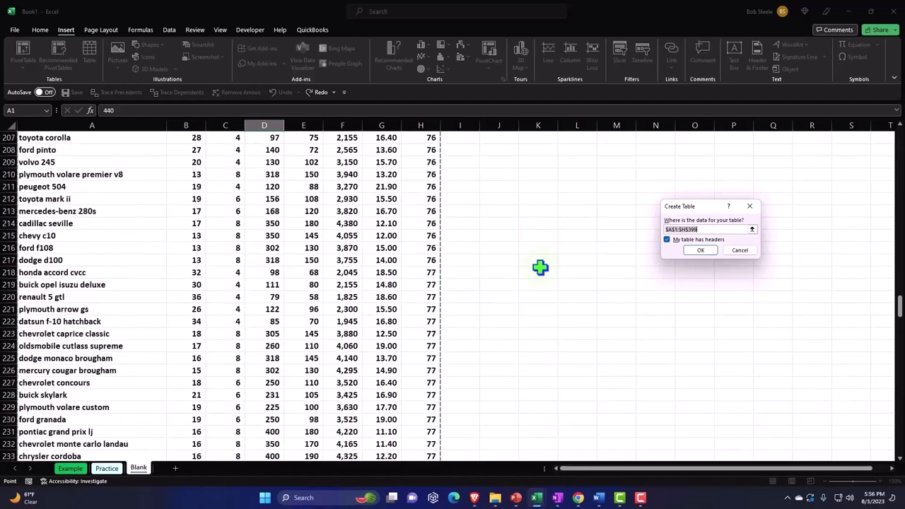
pyautogui.scroll(-10, 540, 267)
pyautogui.scroll(-10, 540, 266)
pyautogui.scroll(-9, 540, 267)
pyautogui.scroll(-9, 540, 266)
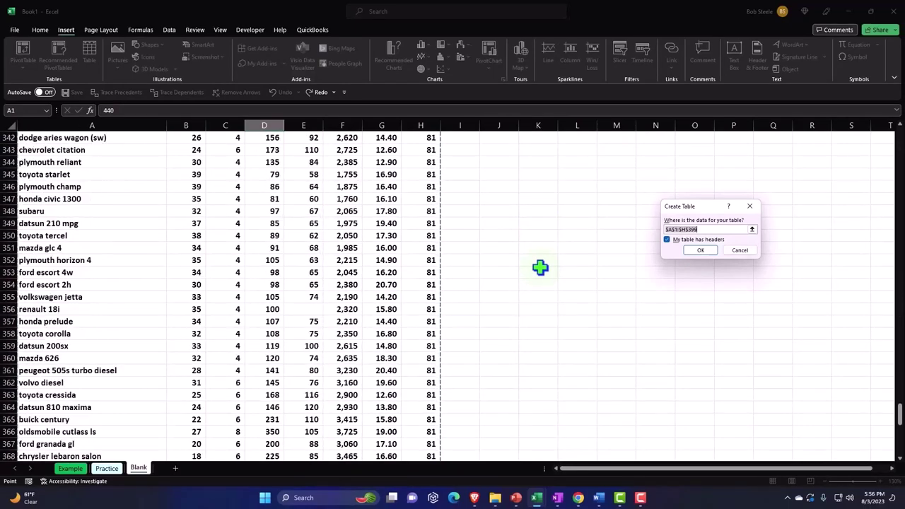
pyautogui.scroll(-9, 540, 267)
pyautogui.scroll(-9, 540, 266)
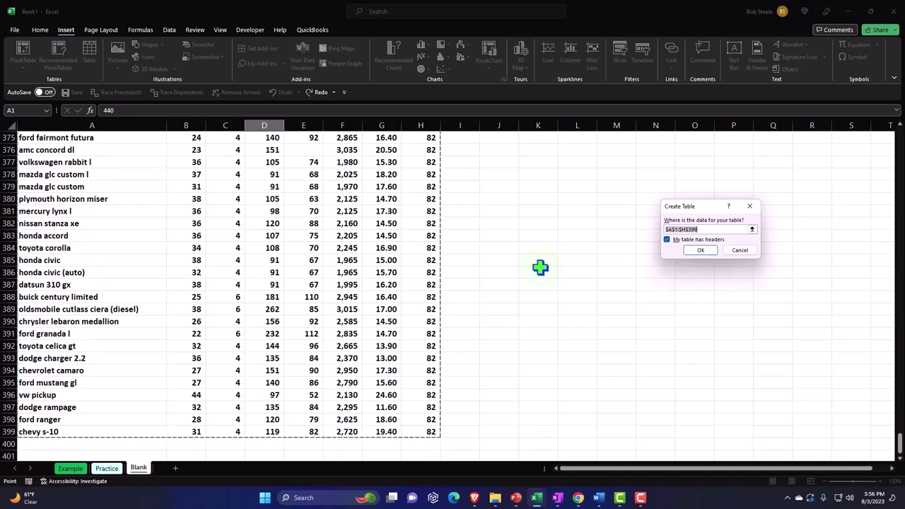
pyautogui.scroll(1, 541, 266)
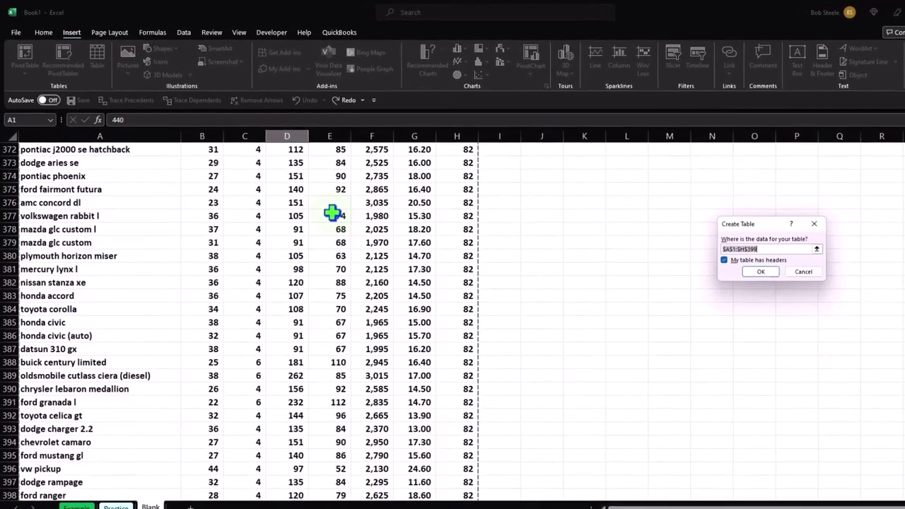
pyautogui.scroll(-2, 339, 217)
pyautogui.scroll(-1, 338, 217)
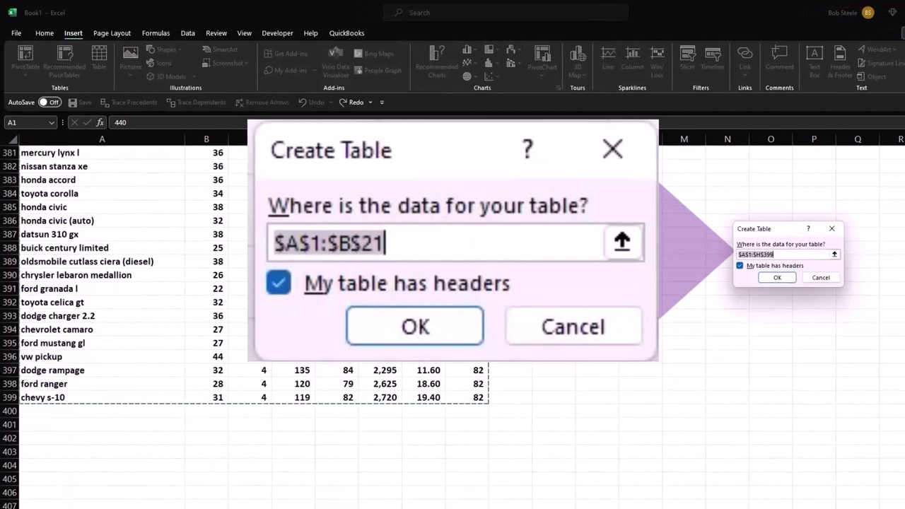
pyautogui.scroll(9, 338, 218)
pyautogui.scroll(9, 339, 218)
pyautogui.scroll(9, 339, 218)
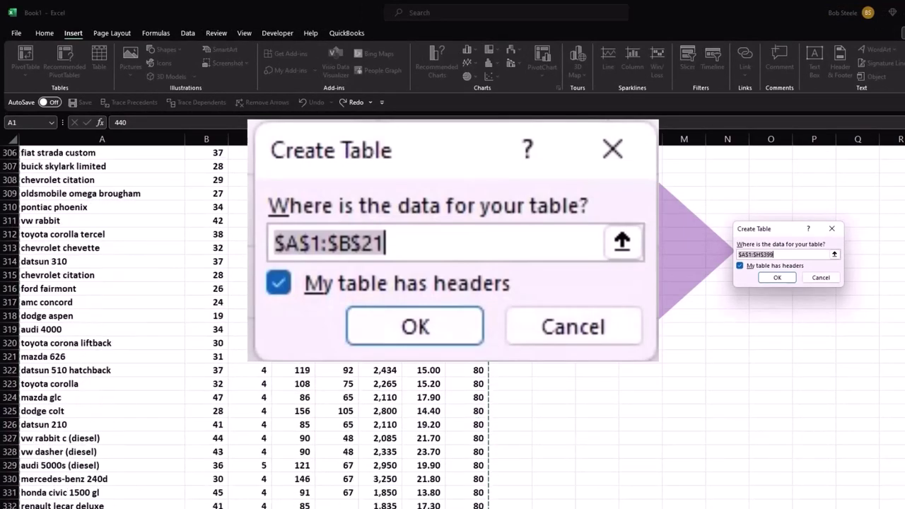
pyautogui.scroll(8, 339, 218)
pyautogui.scroll(11, 339, 218)
pyautogui.scroll(11, 339, 218)
pyautogui.scroll(11, 339, 217)
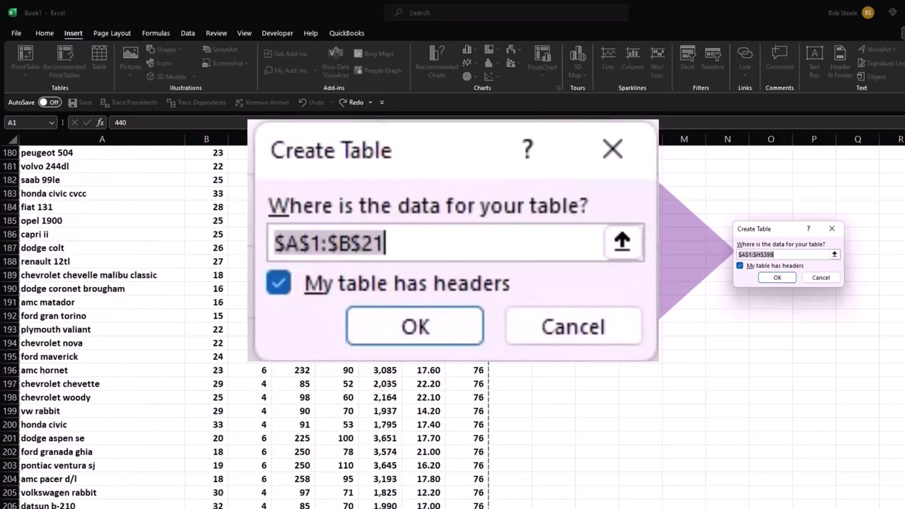
pyautogui.scroll(11, 339, 218)
pyautogui.scroll(8, 339, 218)
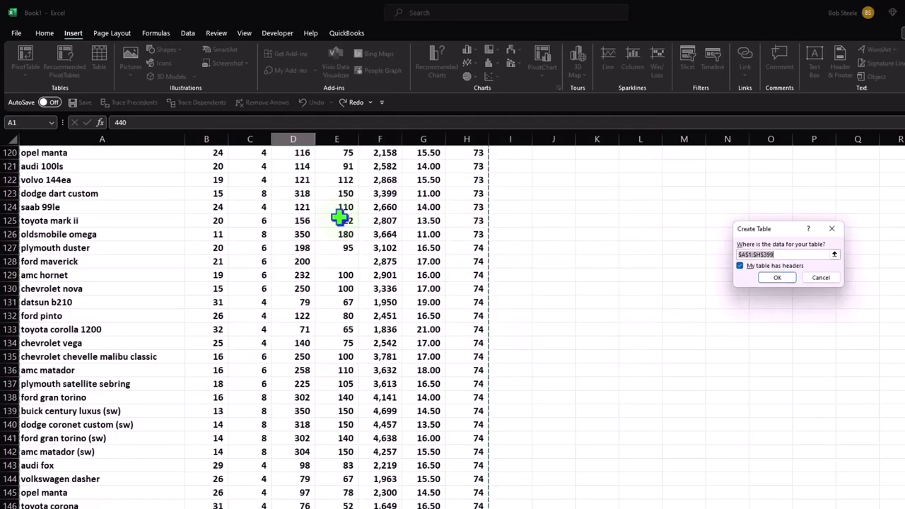
pyautogui.press('Return')
pyautogui.scroll(6, 339, 226)
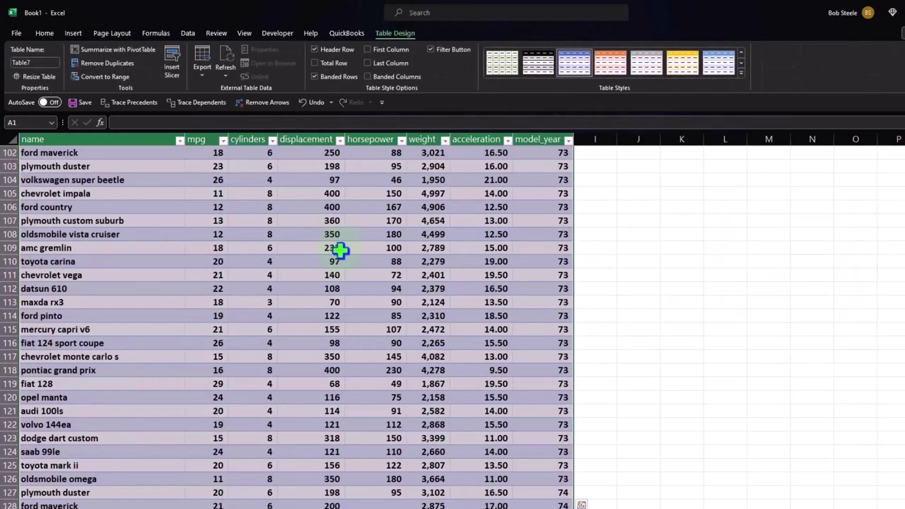
pyautogui.scroll(5, 342, 247)
pyautogui.scroll(9, 340, 249)
pyautogui.scroll(10, 341, 249)
pyautogui.scroll(10, 340, 249)
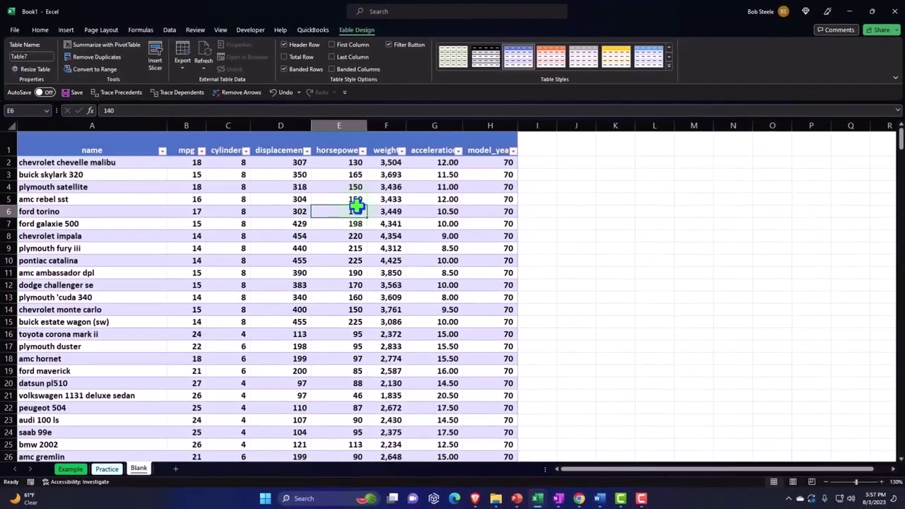
pyautogui.click(361, 214)
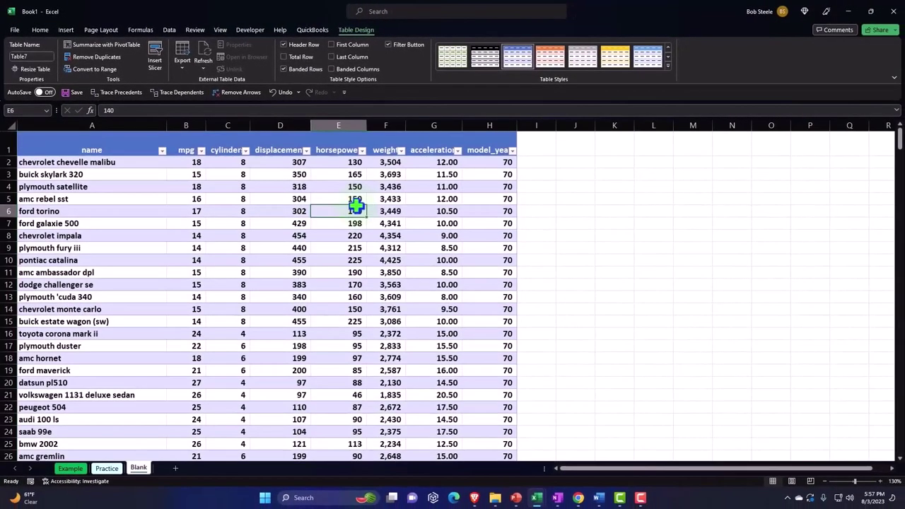
# - Preview the Scatter chart options and dismiss them without inserting a chart
pyautogui.click(67, 32)
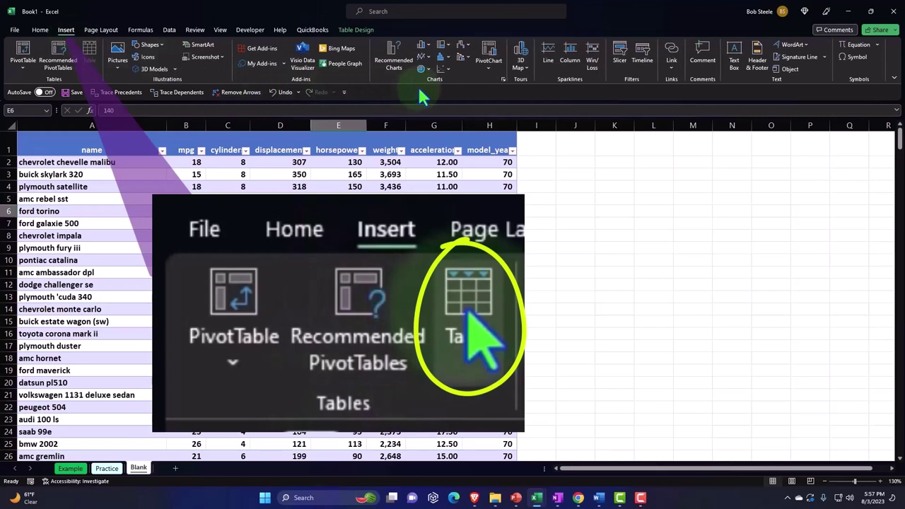
pyautogui.click(444, 68)
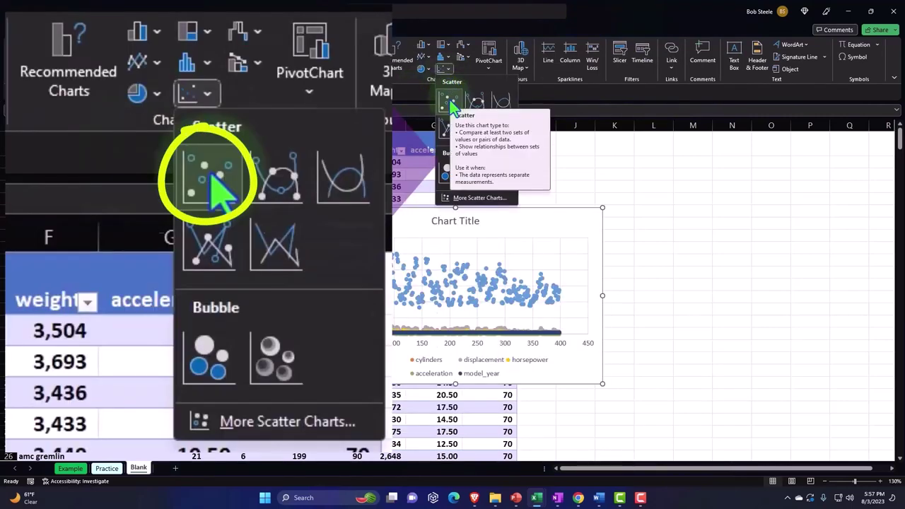
pyautogui.press('Escape')
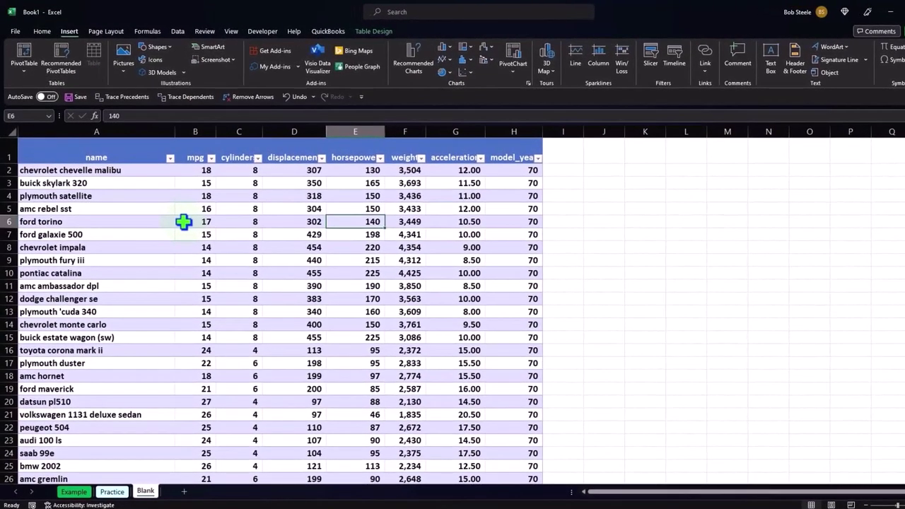
pyautogui.click(199, 158)
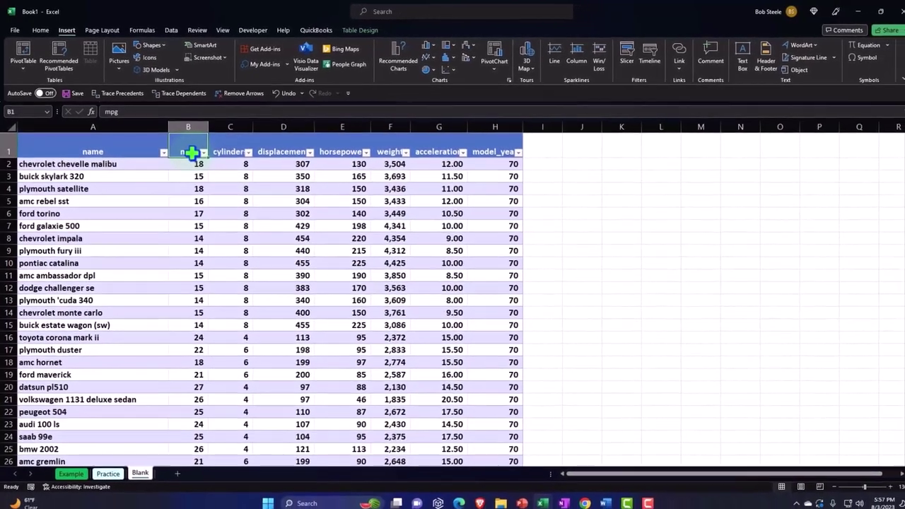
pyautogui.click(339, 152)
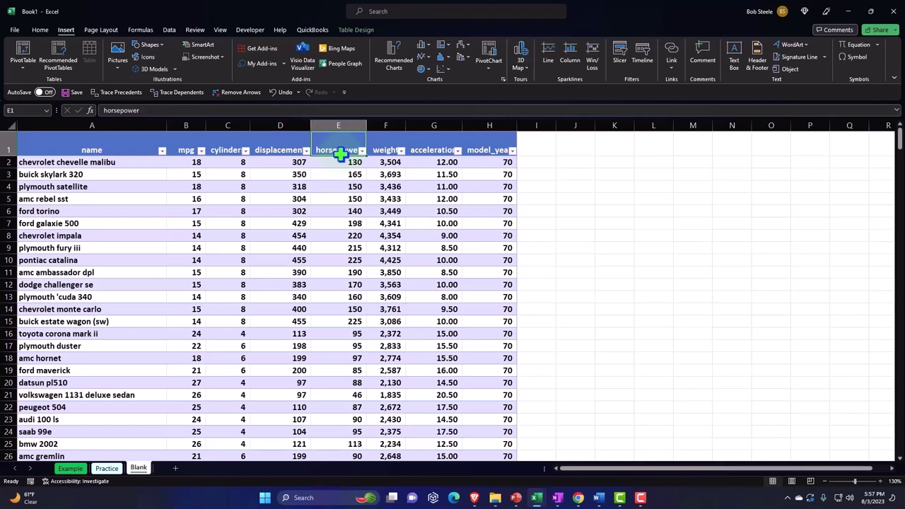
pyautogui.moveTo(640, 309)
pyautogui.mouseDown()
pyautogui.moveTo(811, 308)
pyautogui.moveTo(650, 309)
pyautogui.mouseUp()
pyautogui.moveTo(658, 200)
pyautogui.mouseDown()
pyautogui.moveTo(653, 302)
pyautogui.moveTo(895, 323)
pyautogui.mouseUp()
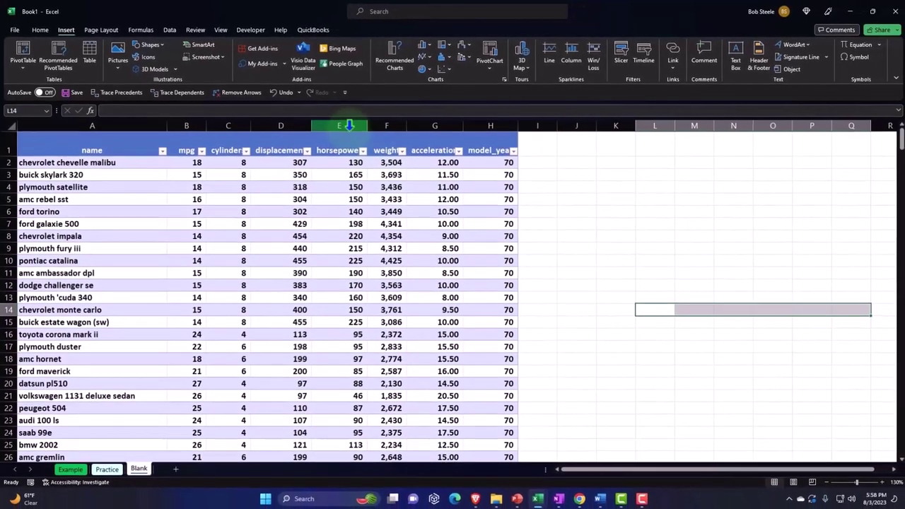
# - Copy the horsepower column E and paste it into column J starting at J1
pyautogui.click(349, 126)
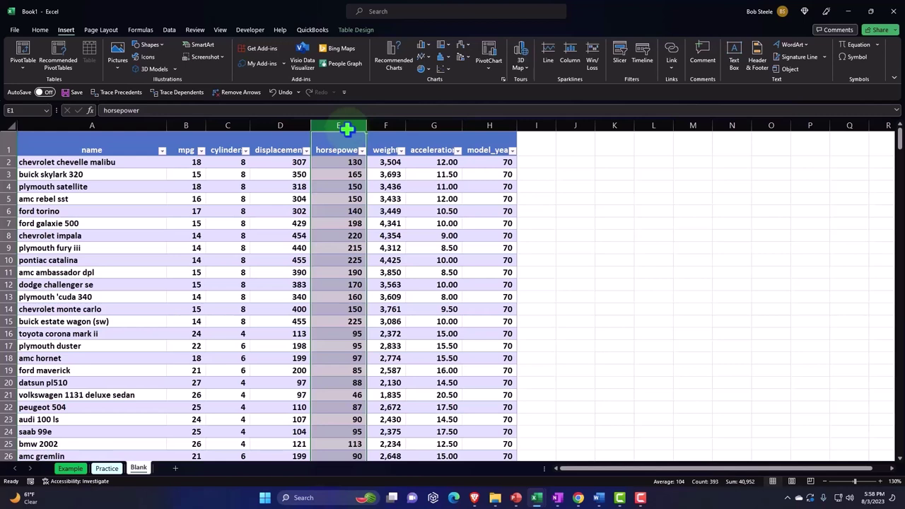
pyautogui.hotkey('ctrl', 'c')
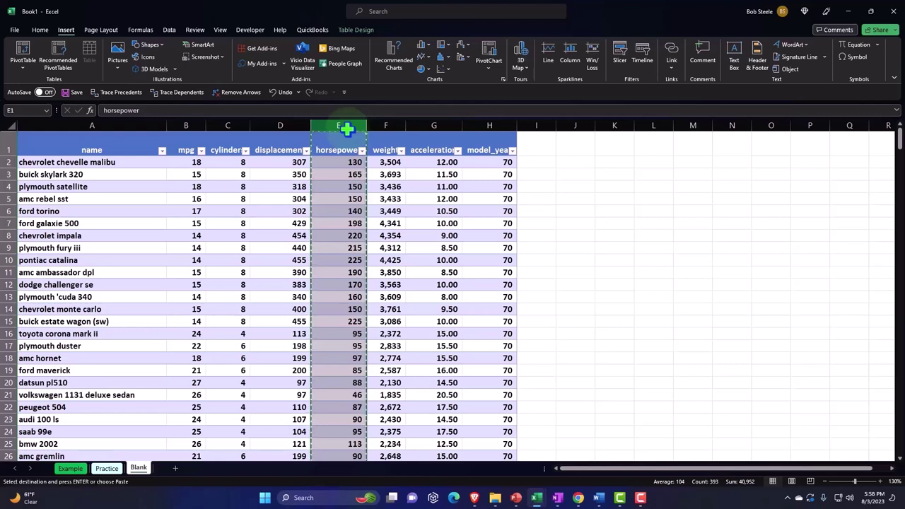
pyautogui.click(569, 145)
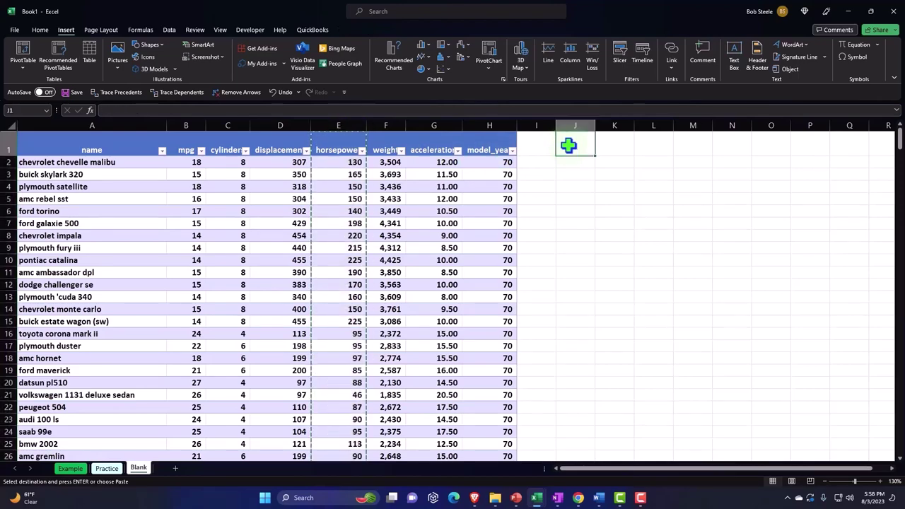
pyautogui.click(345, 118)
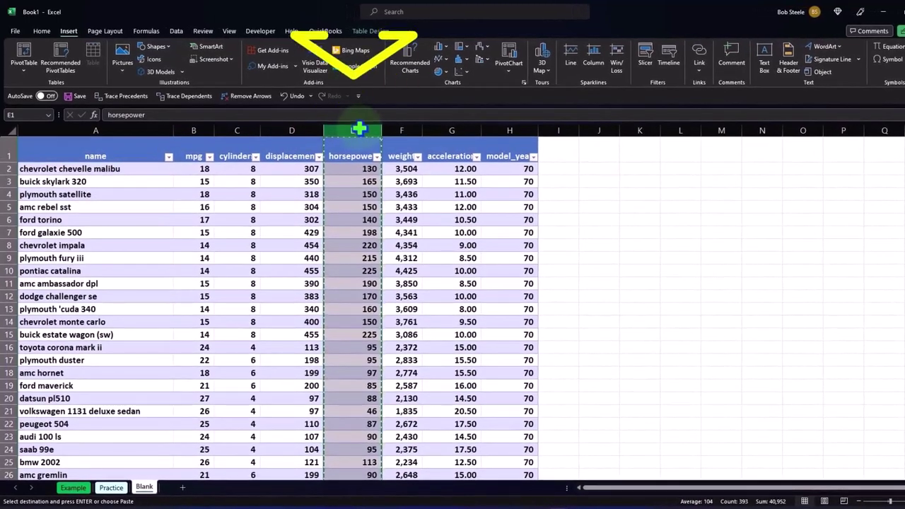
pyautogui.rightClick(359, 130)
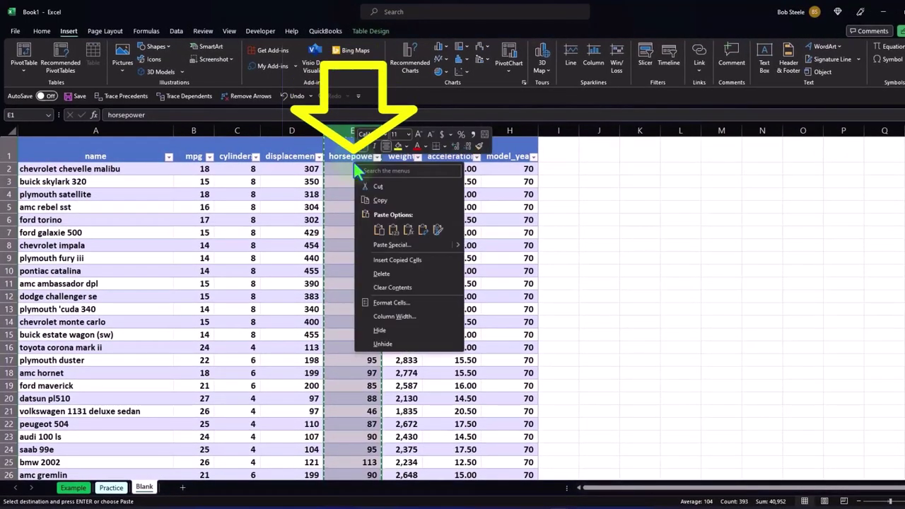
pyautogui.click(380, 200)
pyautogui.click(601, 149)
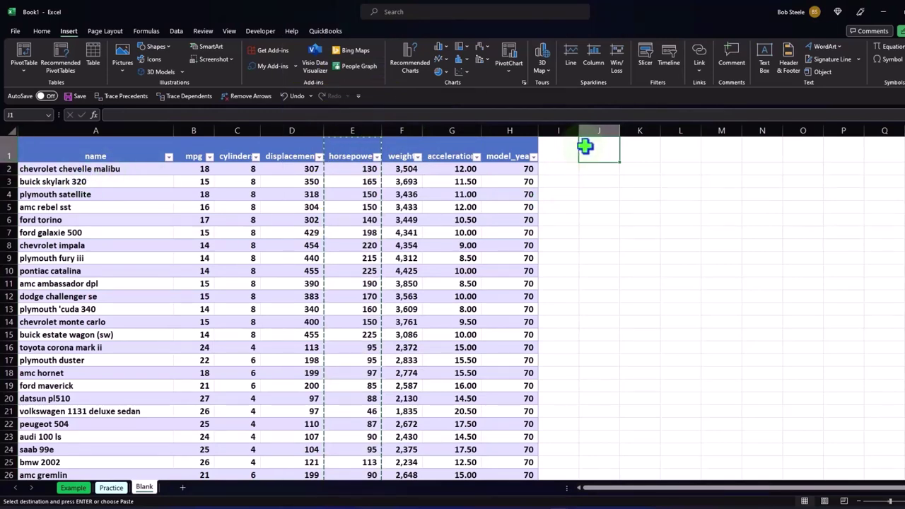
pyautogui.rightClick(580, 147)
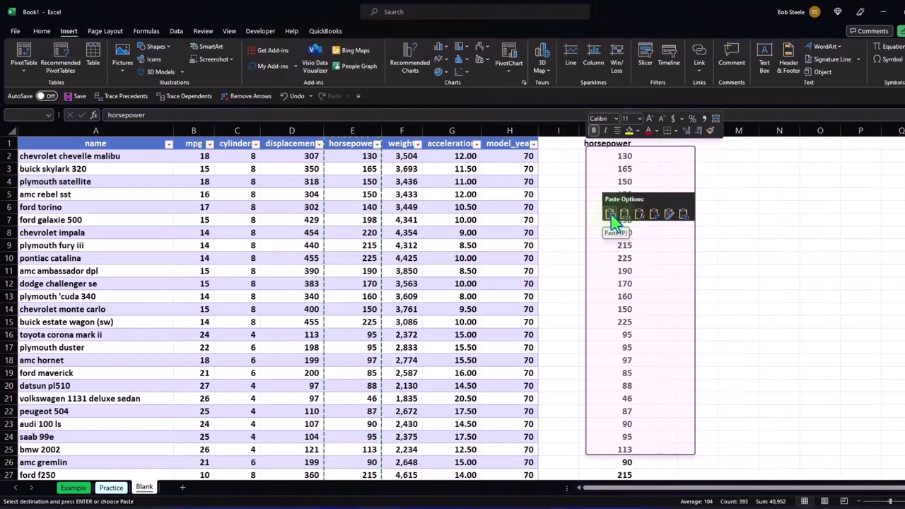
pyautogui.click(610, 215)
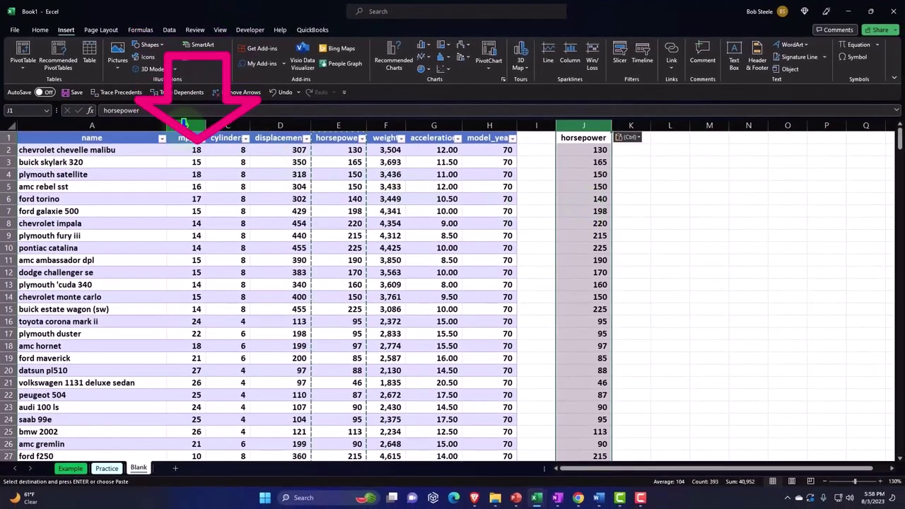
# - Copy the mpg column B and paste it into column K starting at K1
pyautogui.click(184, 125)
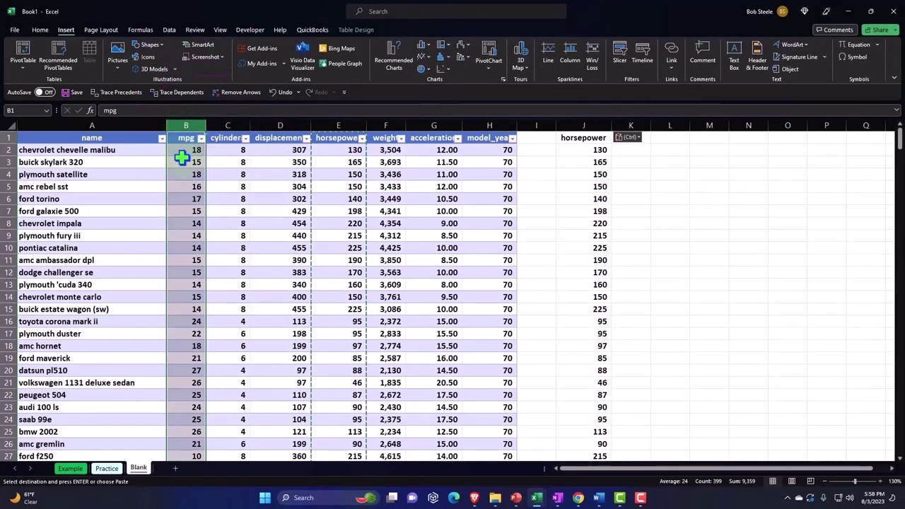
pyautogui.rightClick(181, 157)
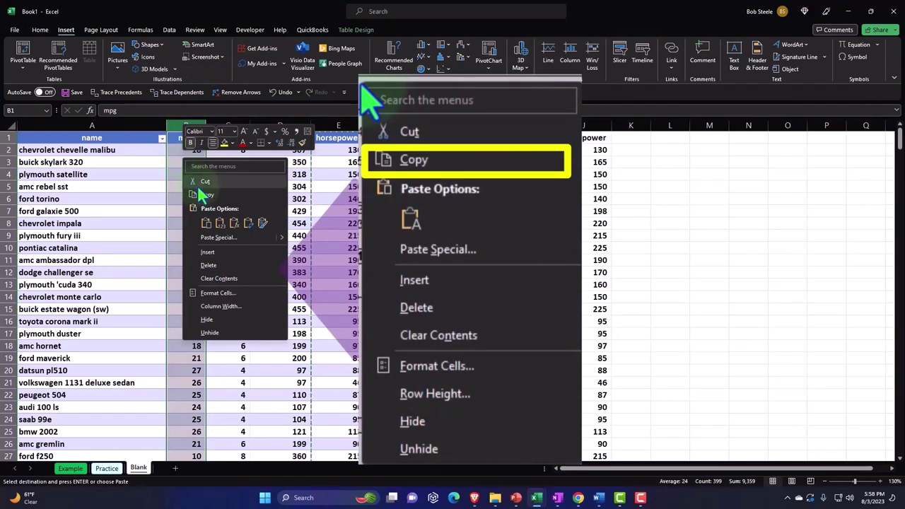
pyautogui.click(208, 195)
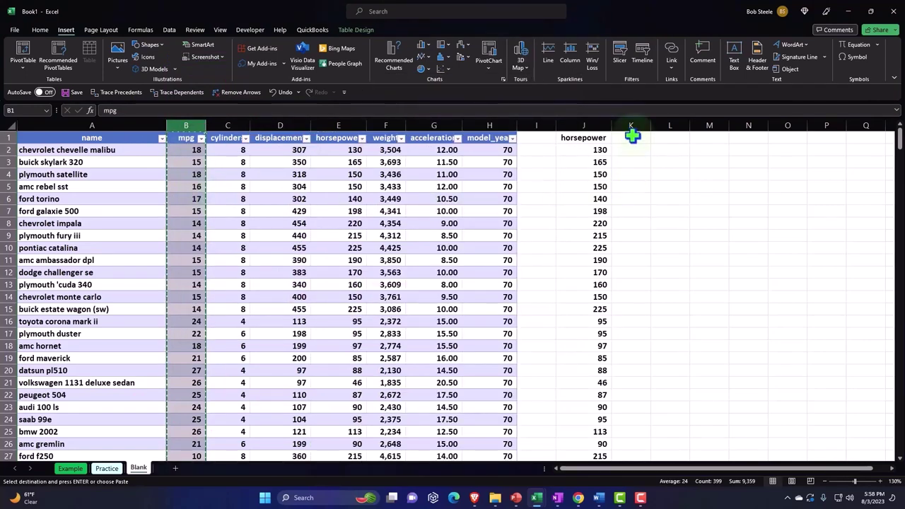
pyautogui.click(632, 136)
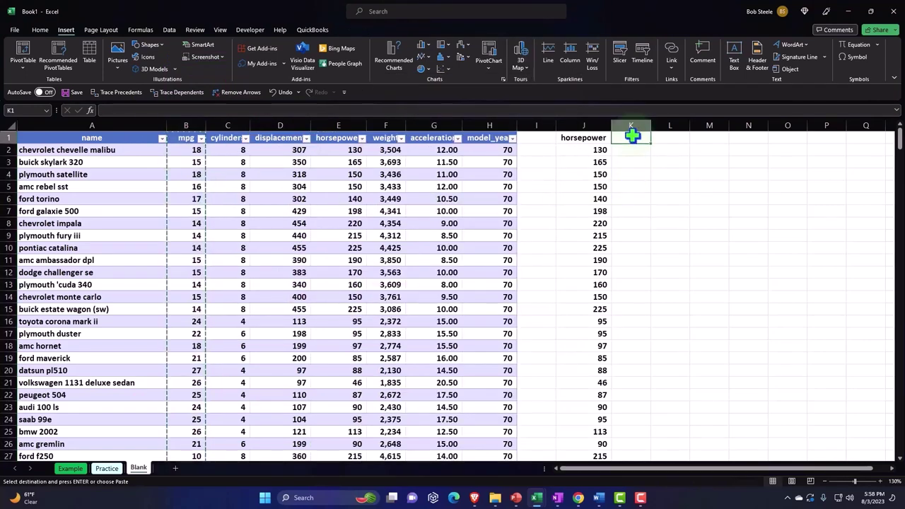
pyautogui.rightClick(632, 136)
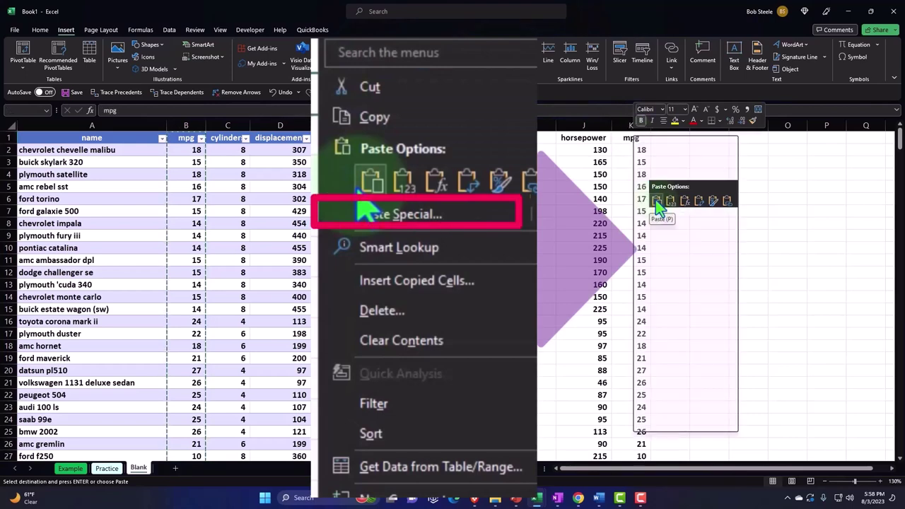
pyautogui.click(656, 202)
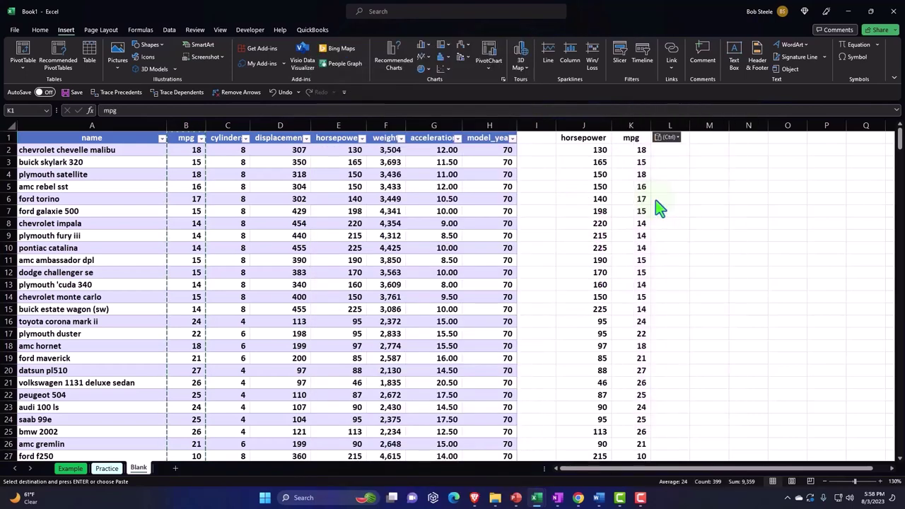
pyautogui.click(686, 273)
pyautogui.scroll(-4, 686, 273)
pyautogui.scroll(4, 685, 273)
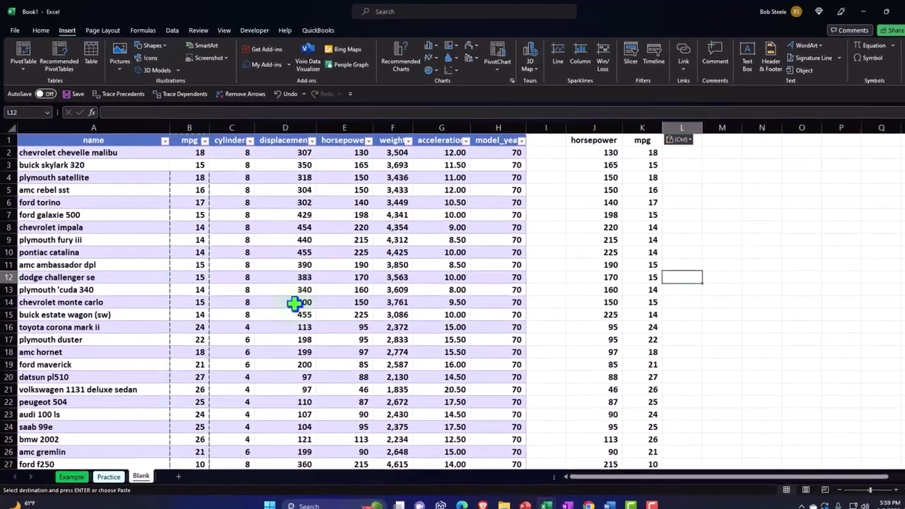
# - Make the horsepower and mpg data in J1:K399 a table with headers
pyautogui.click(201, 165)
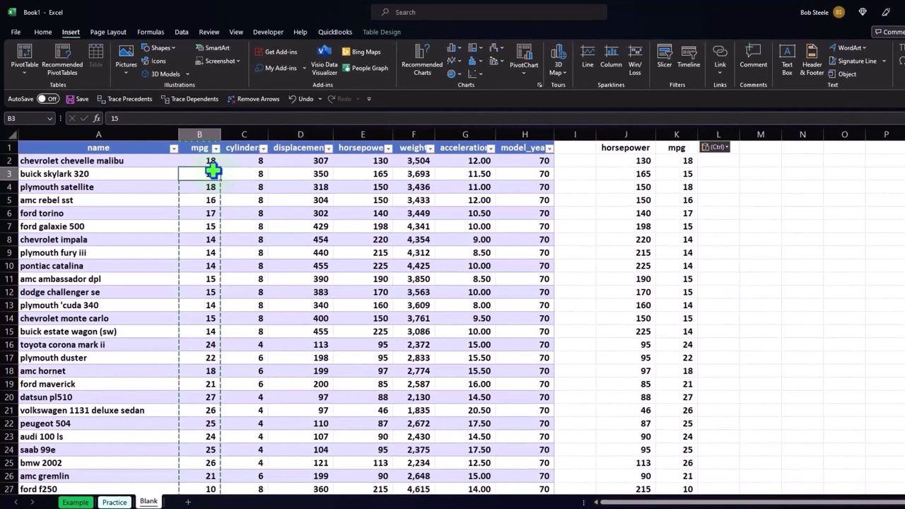
pyautogui.click(654, 188)
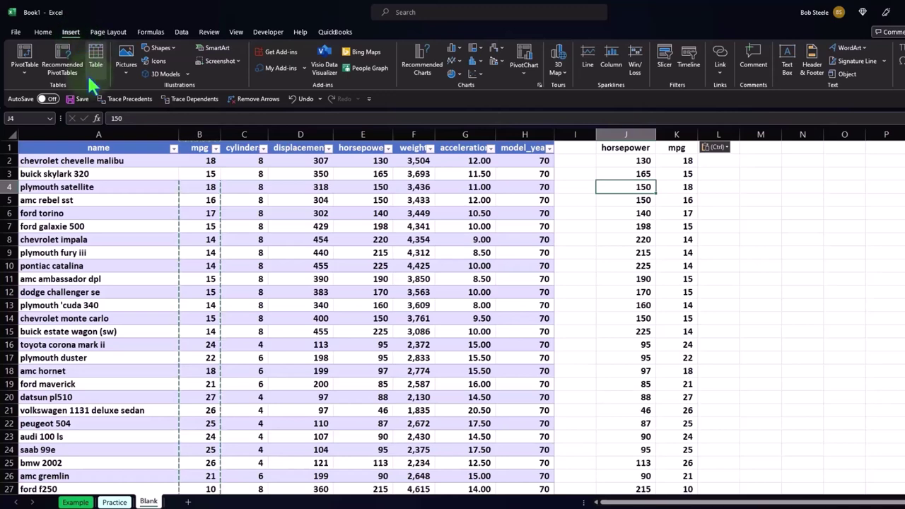
pyautogui.click(95, 56)
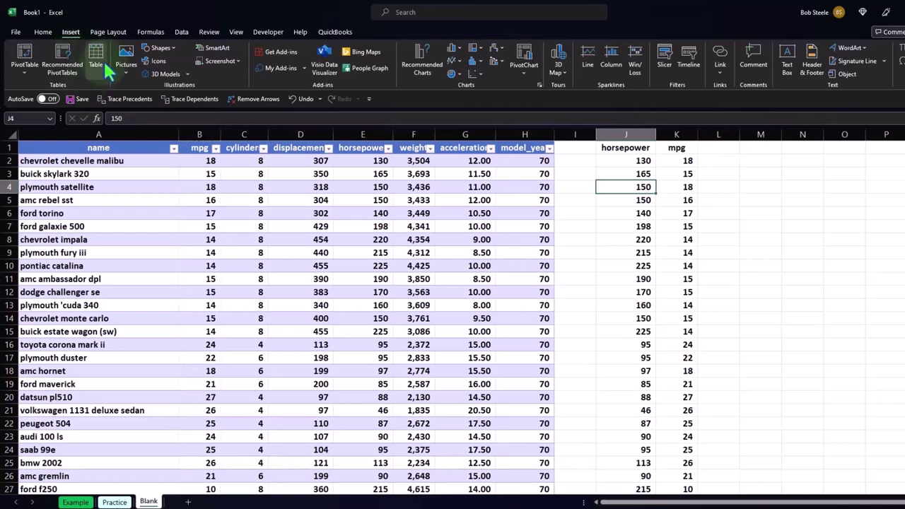
pyautogui.scroll(-7, 721, 396)
pyautogui.scroll(-9, 721, 396)
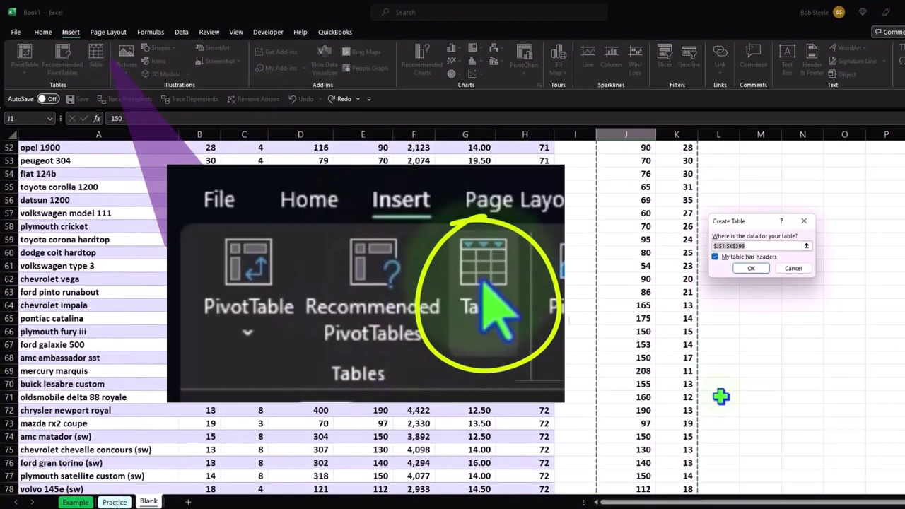
pyautogui.scroll(-17, 720, 397)
pyautogui.scroll(-16, 720, 396)
pyautogui.scroll(-8, 721, 397)
pyautogui.scroll(-15, 721, 397)
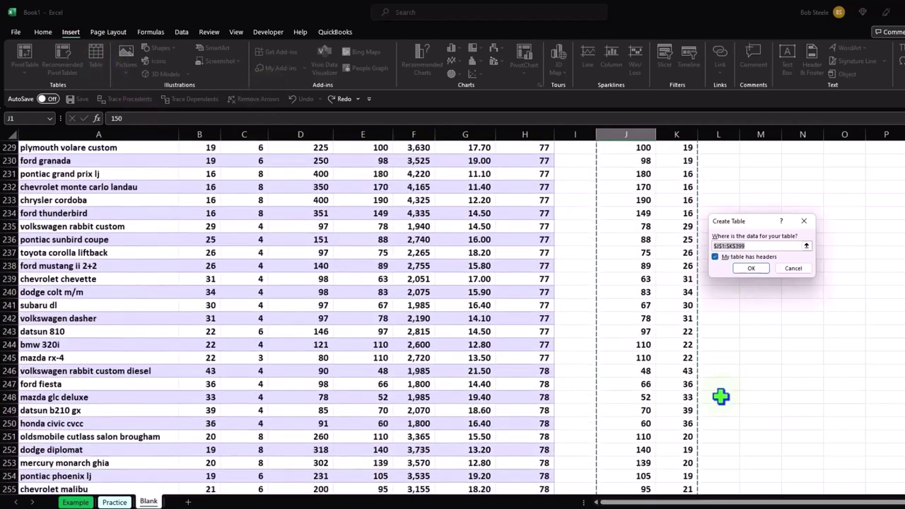
pyautogui.scroll(-11, 720, 397)
pyautogui.scroll(-20, 721, 396)
pyautogui.scroll(-10, 721, 397)
pyautogui.scroll(-9, 720, 397)
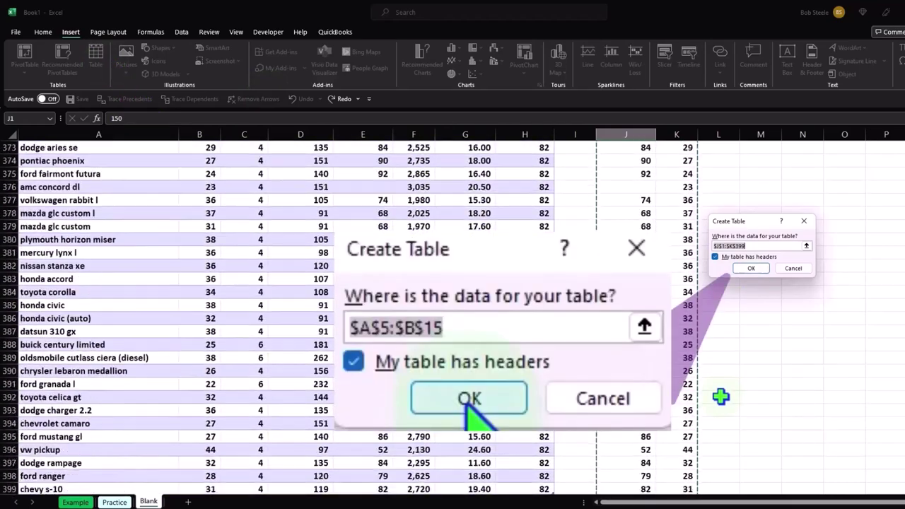
pyautogui.scroll(-8, 721, 397)
pyautogui.click(754, 271)
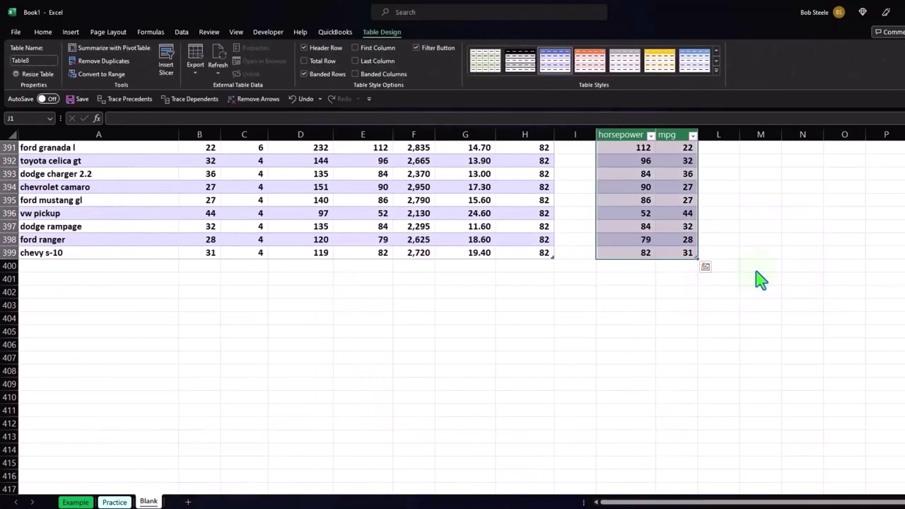
pyautogui.scroll(20, 663, 197)
# - Sort the table by horsepower smallest to largest, then largest to smallest
pyautogui.scroll(20, 663, 197)
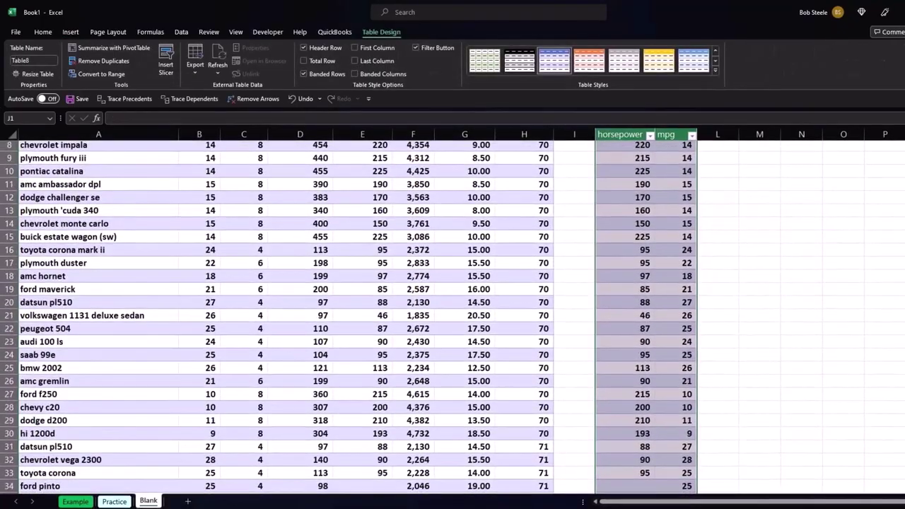
pyautogui.scroll(15, 663, 197)
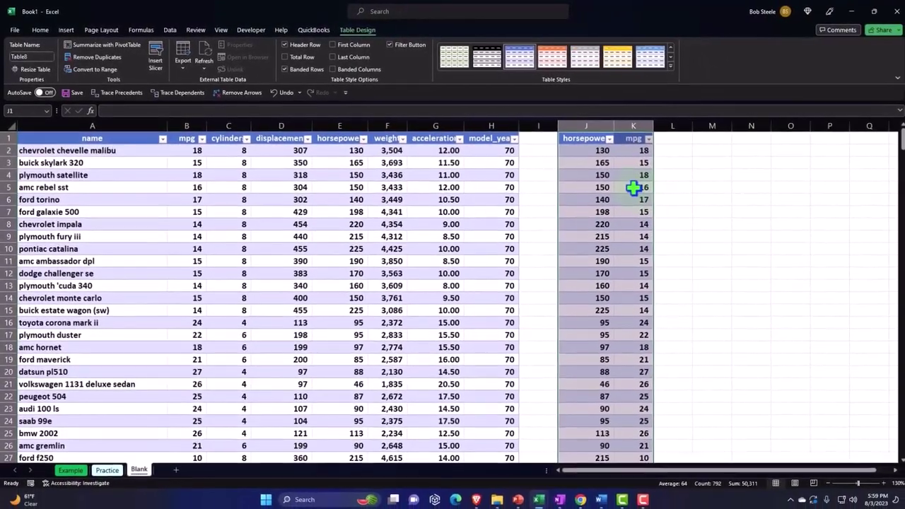
pyautogui.click(658, 192)
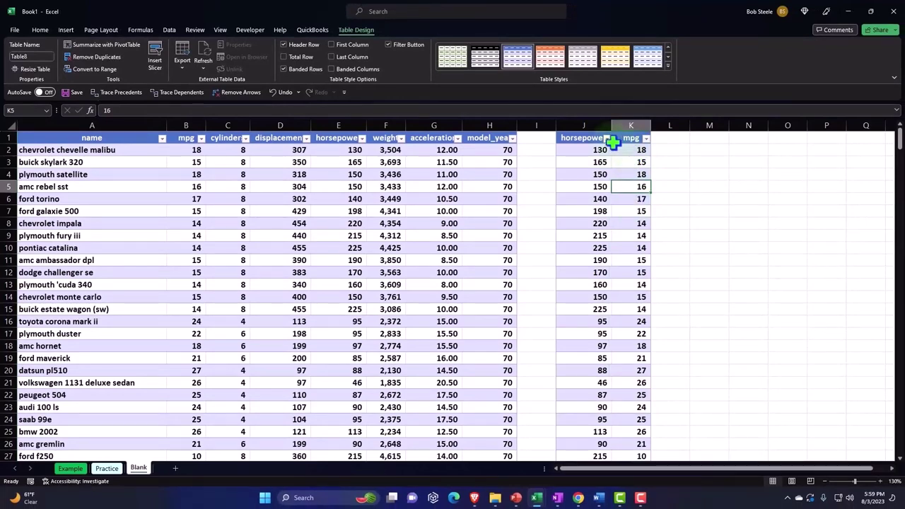
pyautogui.click(607, 138)
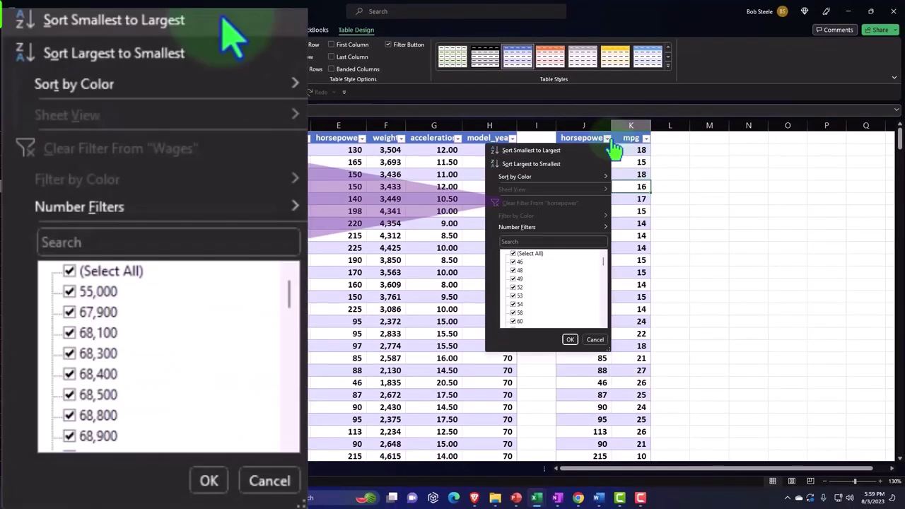
pyautogui.click(514, 153)
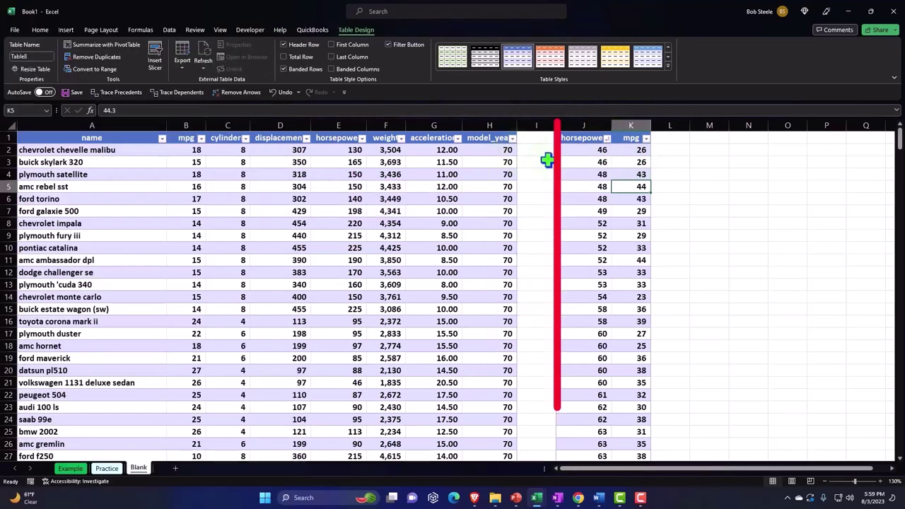
pyautogui.click(608, 140)
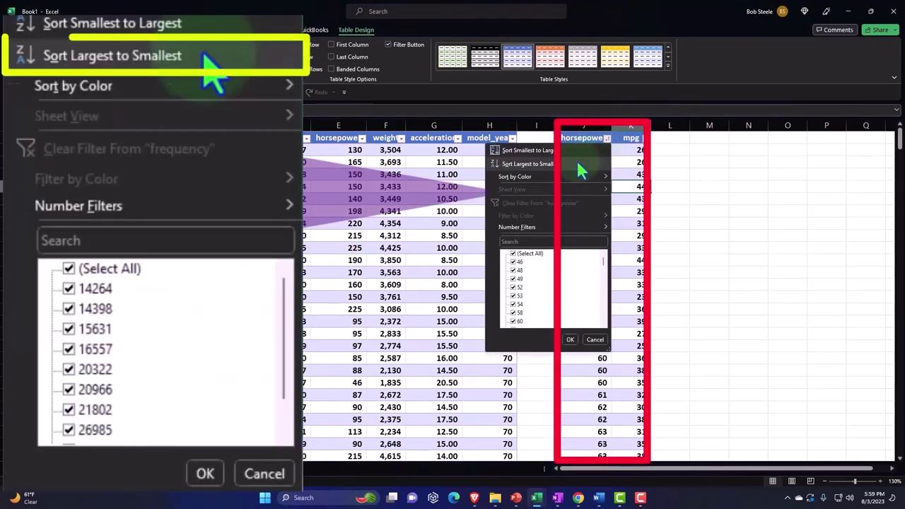
pyautogui.click(575, 158)
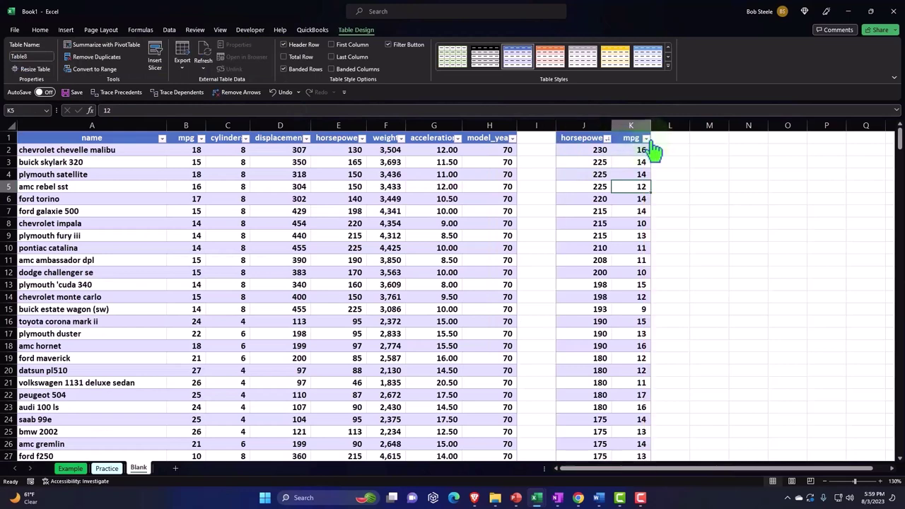
# - Sort the table by mpg, finishing Largest to Smallest so 47 mpg tops the list
pyautogui.click(645, 138)
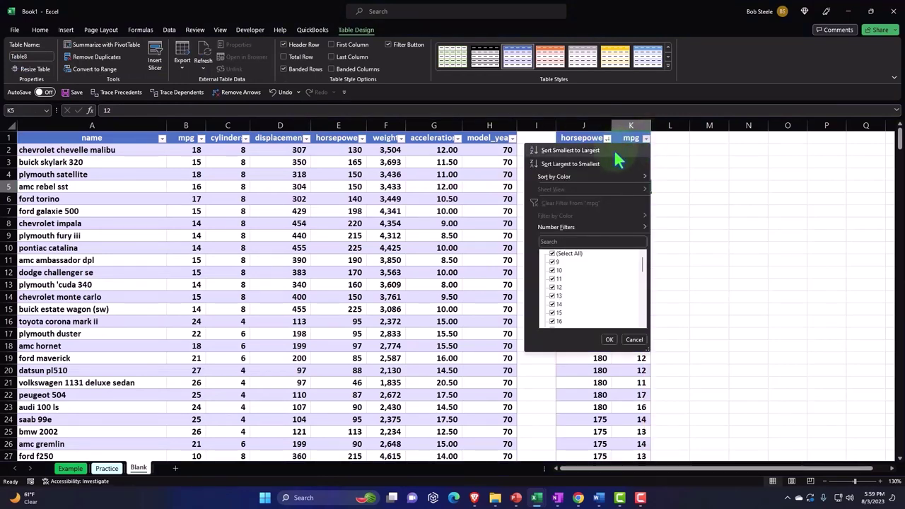
pyautogui.click(615, 153)
pyautogui.click(646, 138)
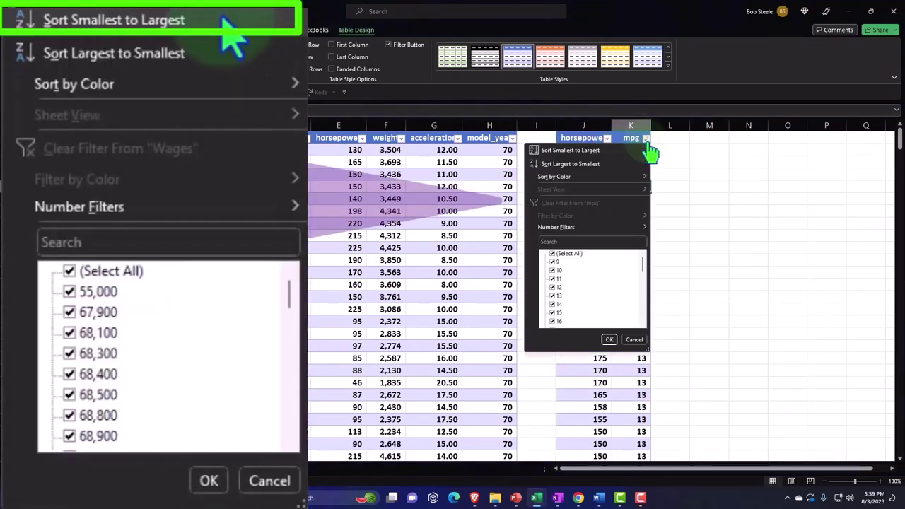
pyautogui.click(624, 166)
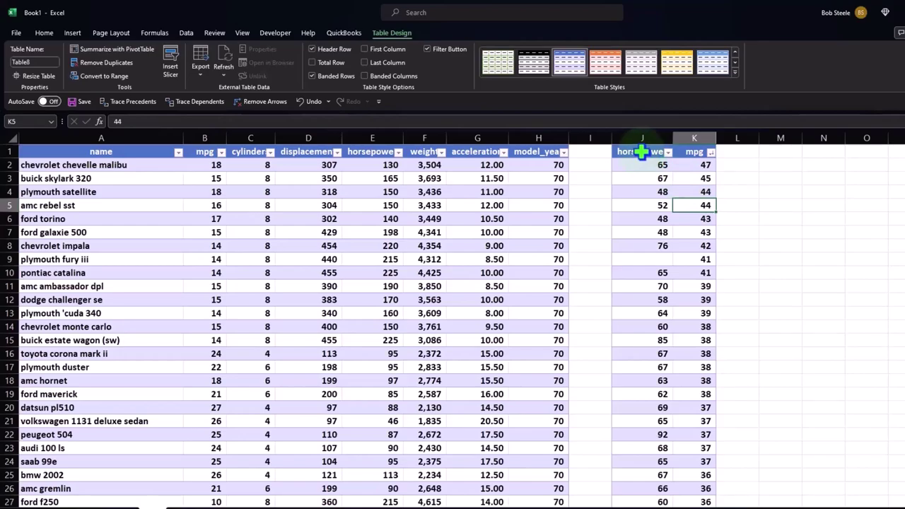
# - Drag-select the horsepower and mpg cells of the table, headers included
pyautogui.click(823, 218)
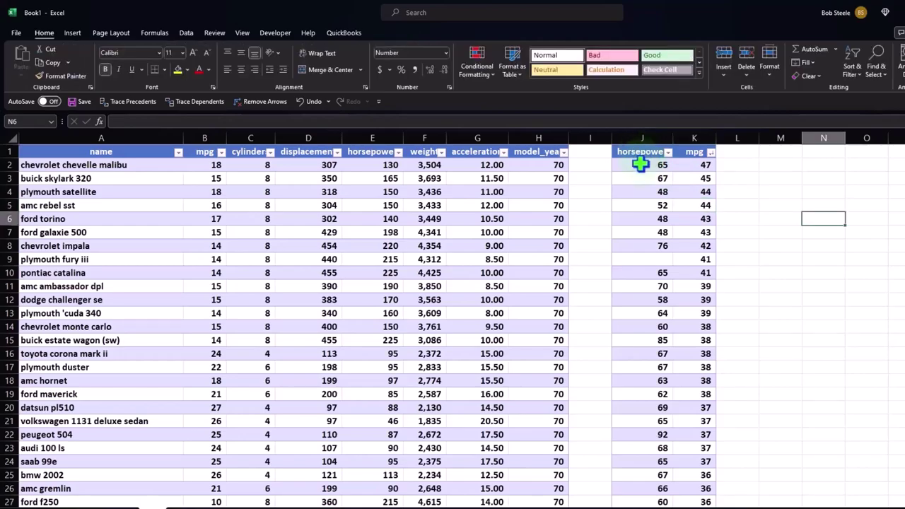
pyautogui.moveTo(641, 151)
pyautogui.mouseDown()
pyautogui.moveTo(640, 484)
pyautogui.moveTo(649, 442)
pyautogui.moveTo(616, 433)
pyautogui.mouseUp()
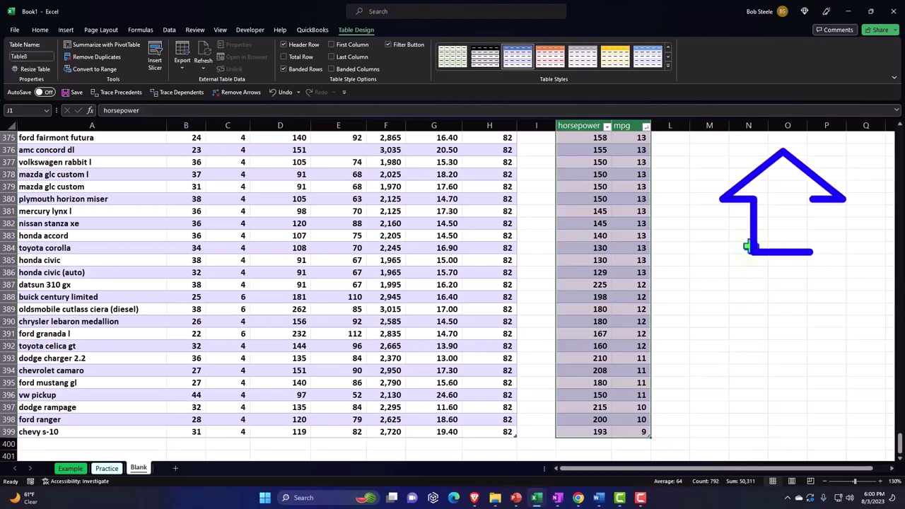
pyautogui.moveTo(899, 442); pyautogui.dragTo(889, 136)
pyautogui.click(748, 186)
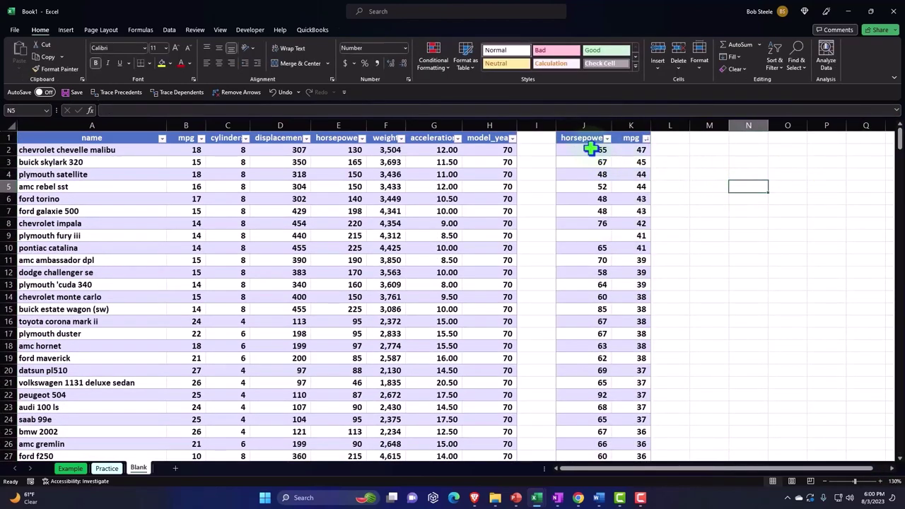
pyautogui.click(583, 128)
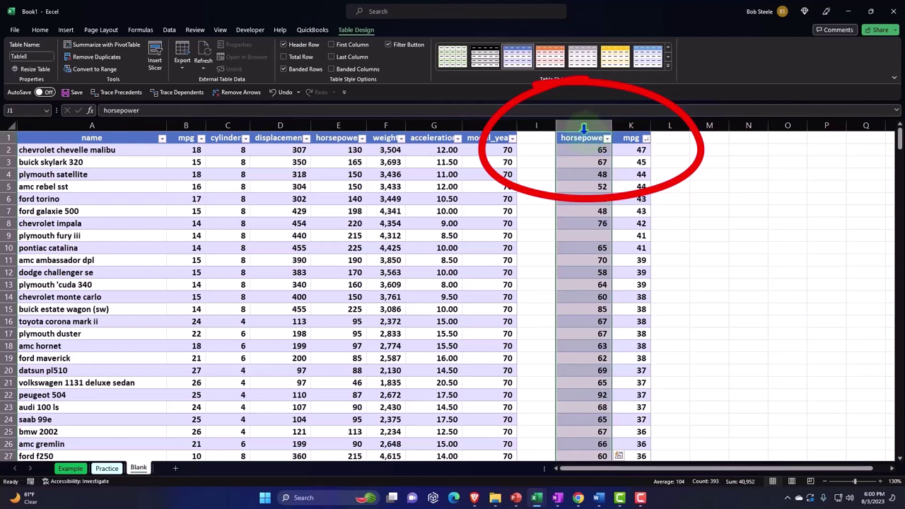
pyautogui.moveTo(583, 134)
pyautogui.mouseDown()
pyautogui.moveTo(618, 137)
pyautogui.moveTo(584, 136)
pyautogui.mouseUp()
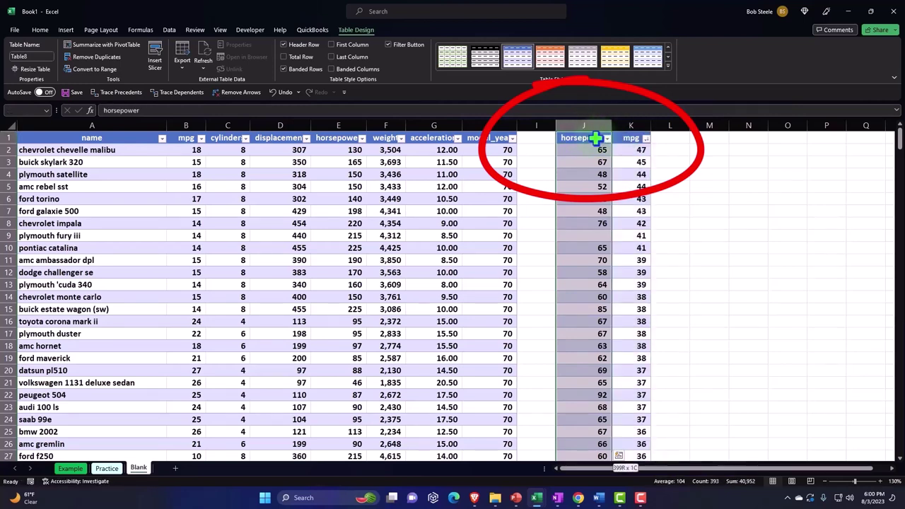
# - Select the horsepower column, then use Ctrl+A to extend to the mpg data and header row
pyautogui.click(586, 150)
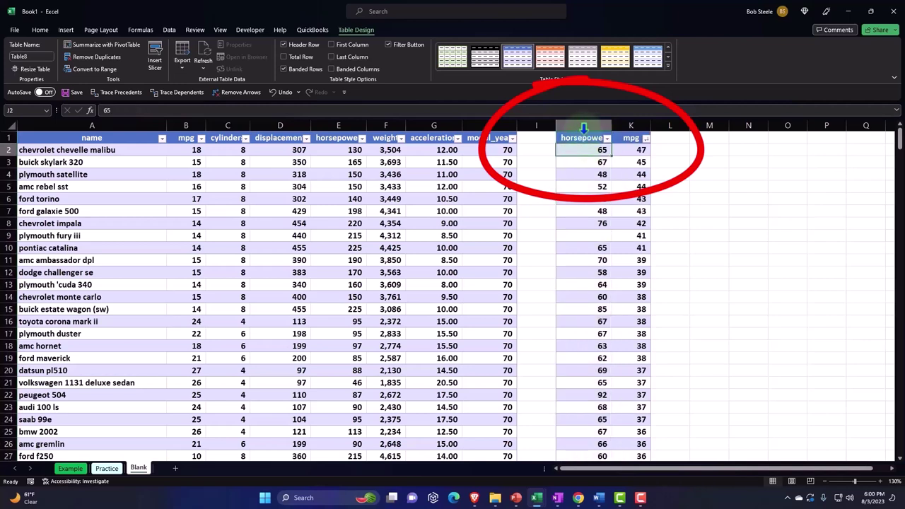
pyautogui.click(584, 128)
pyautogui.click(584, 129)
pyautogui.click(583, 128)
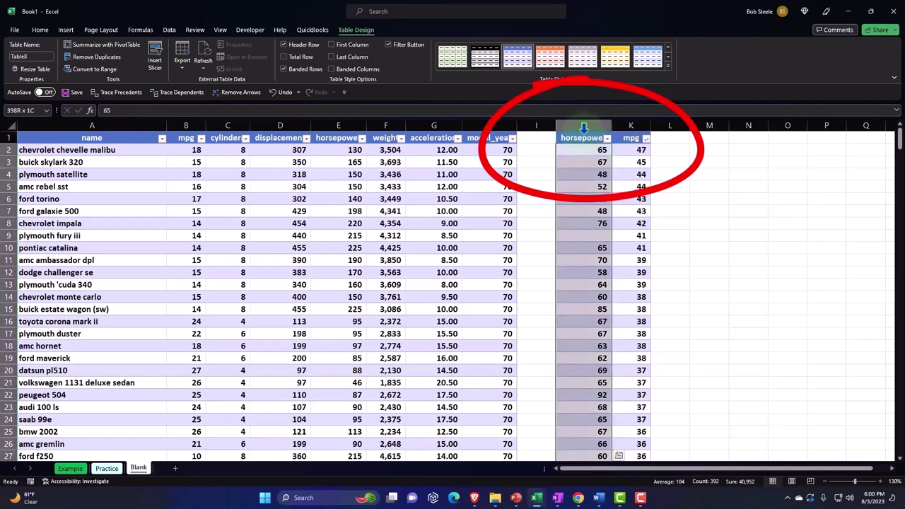
pyautogui.hotkey('ctrl', 'a')
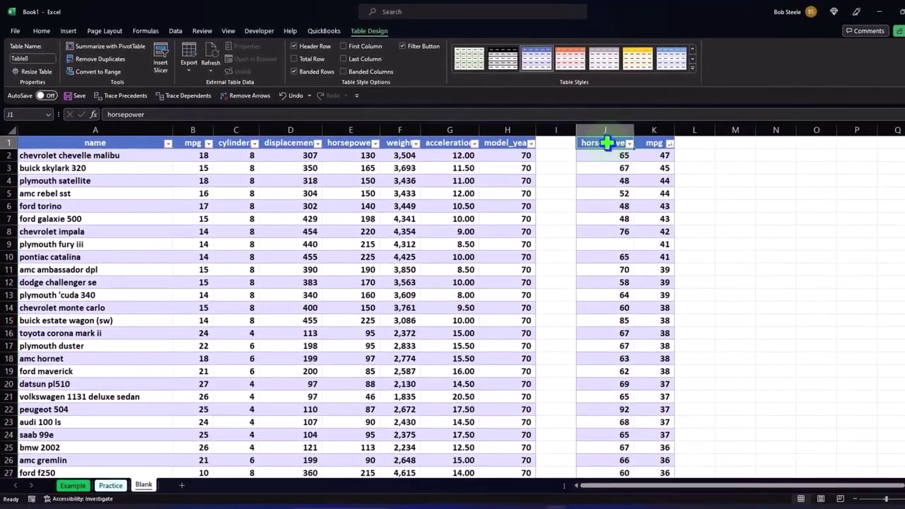
pyautogui.click(588, 136)
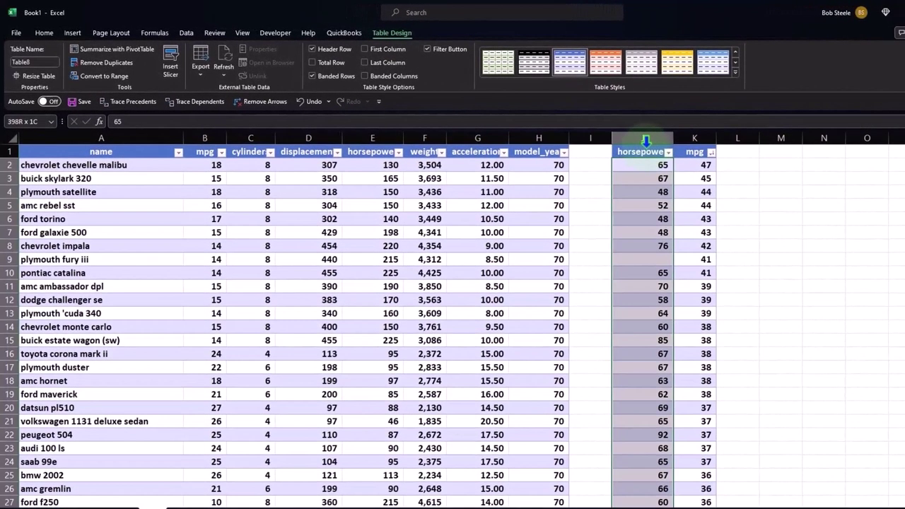
pyautogui.hotkey('ctrl', 'a')
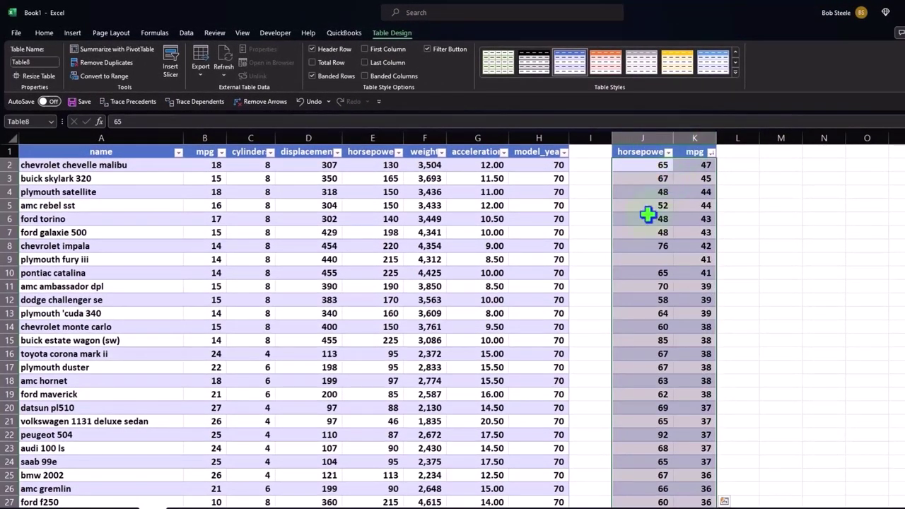
pyautogui.hotkey('ctrl', 'a')
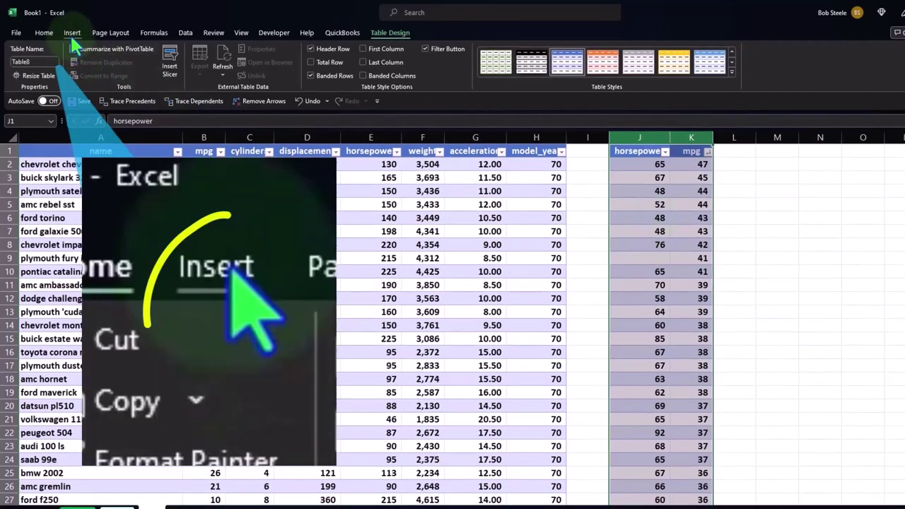
# - Insert a plain scatter chart of mpg against horsepower and move it beside the mpg column
pyautogui.click(71, 35)
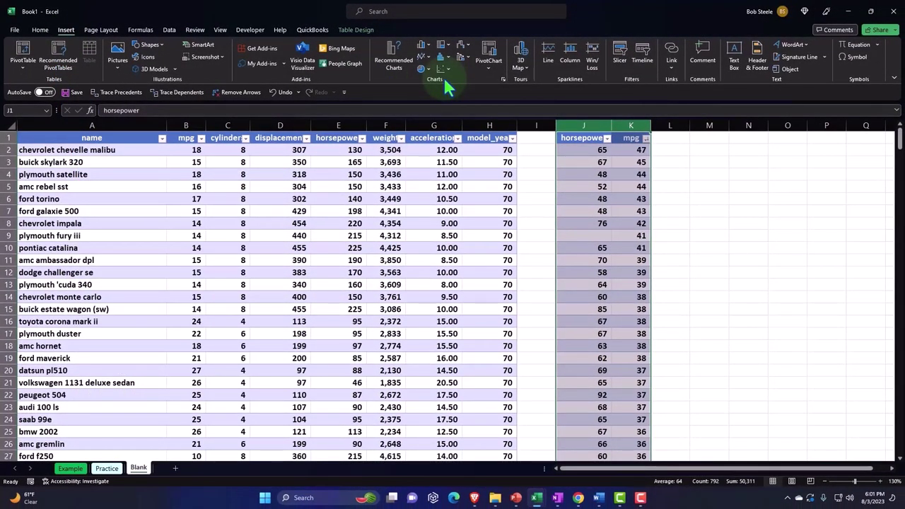
pyautogui.click(444, 68)
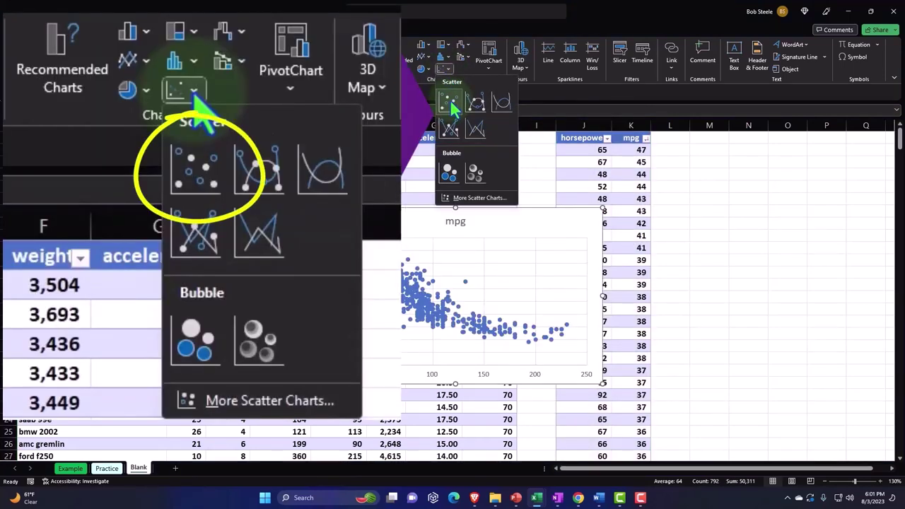
pyautogui.click(450, 104)
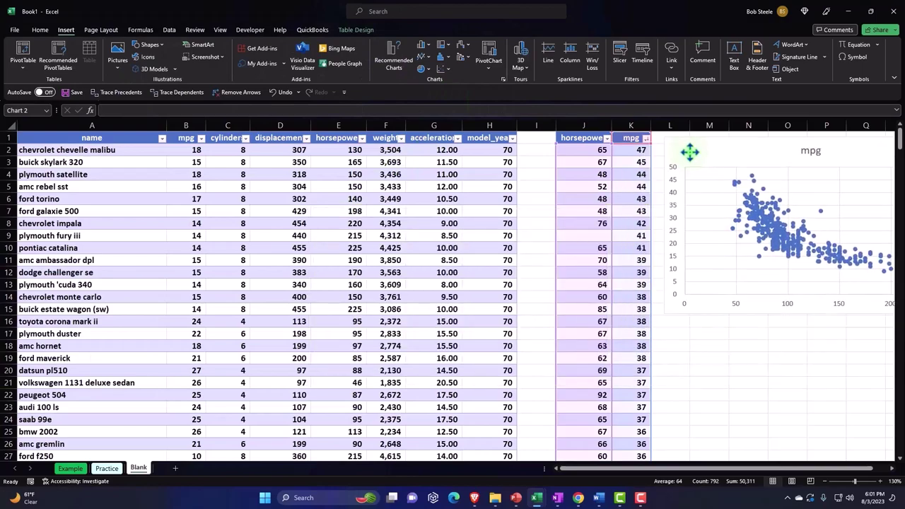
pyautogui.moveTo(335, 225); pyautogui.dragTo(690, 154)
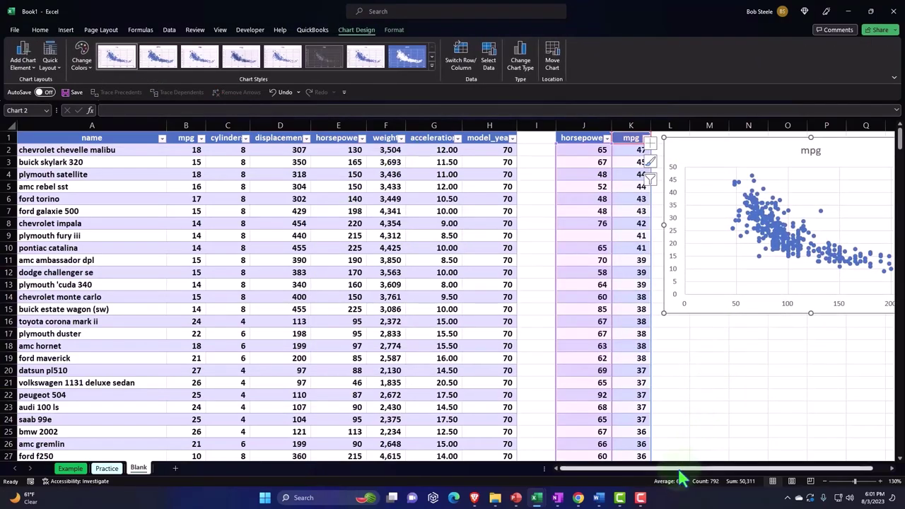
# - Enlarge the scatter chart and delete its mpg chart title
pyautogui.moveTo(681, 479); pyautogui.dragTo(865, 457)
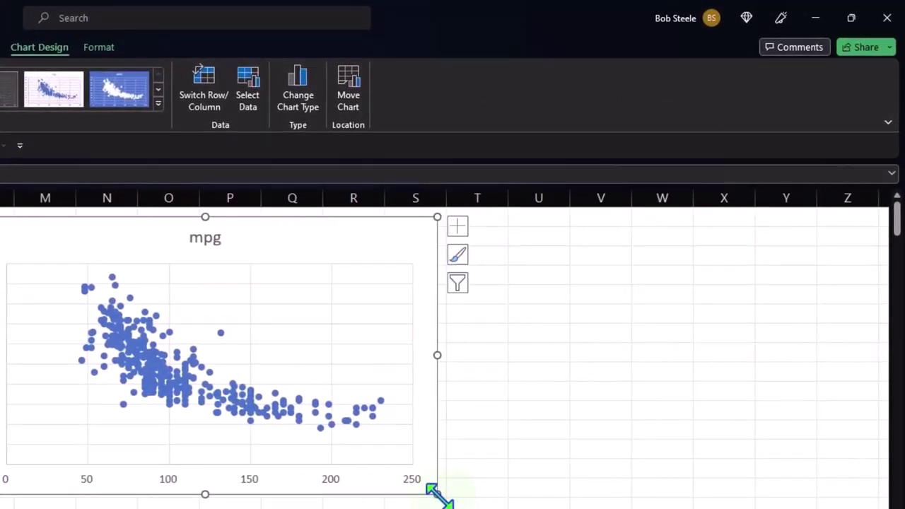
pyautogui.moveTo(437, 494); pyautogui.dragTo(689, 508)
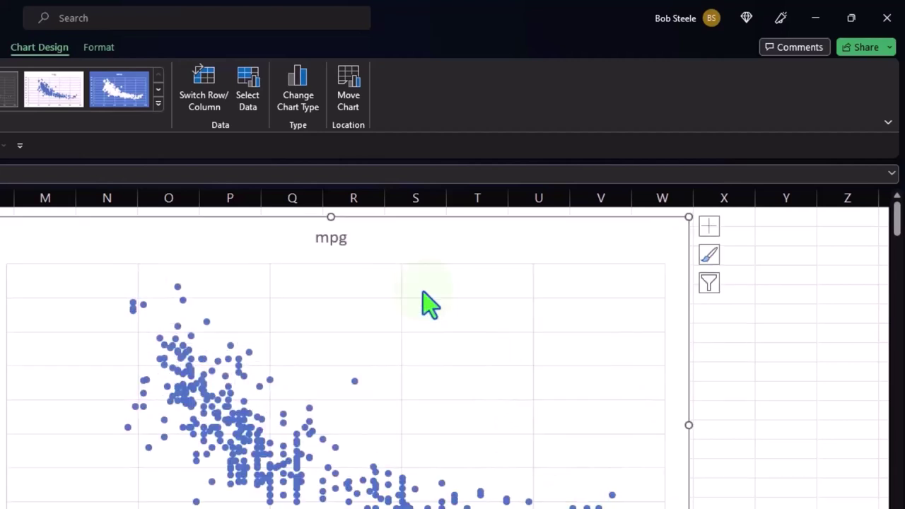
pyautogui.click(334, 237)
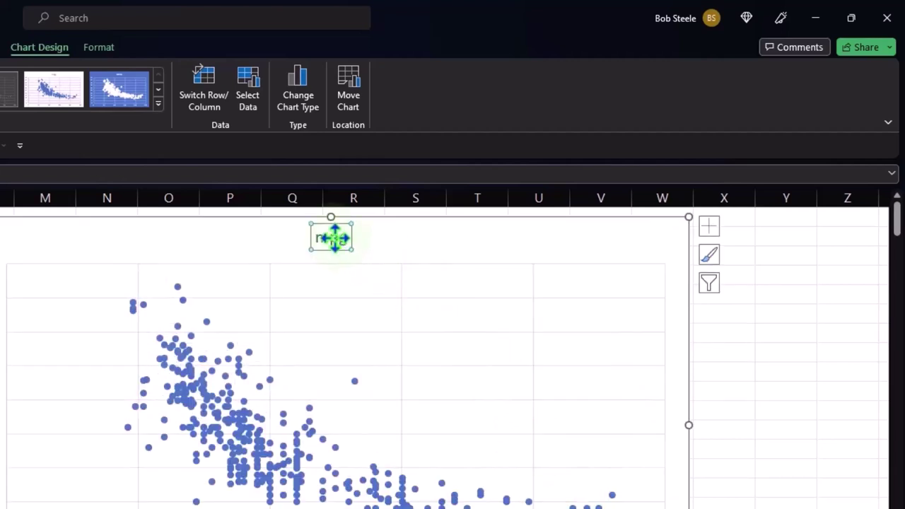
pyautogui.press('Delete')
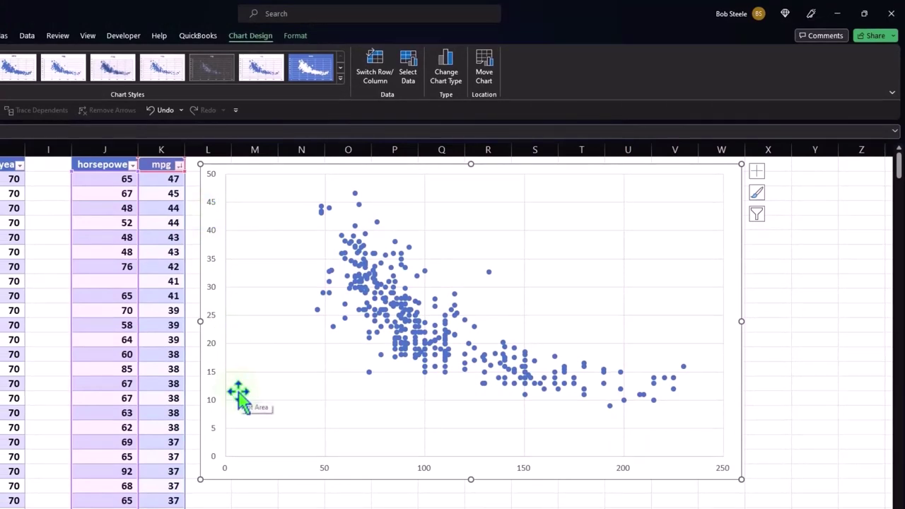
# - Select the horizontal axis and chart area, then bring up horsepower's sort options
pyautogui.click(322, 472)
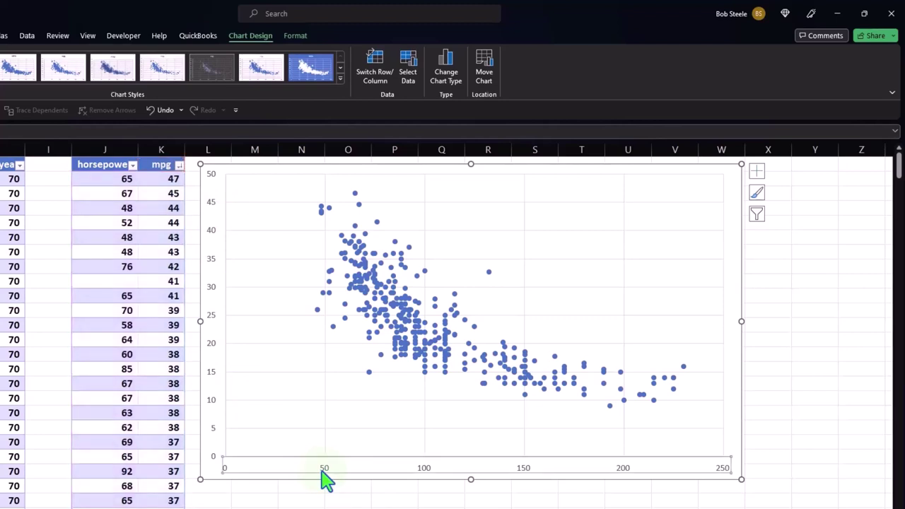
pyautogui.click(213, 272)
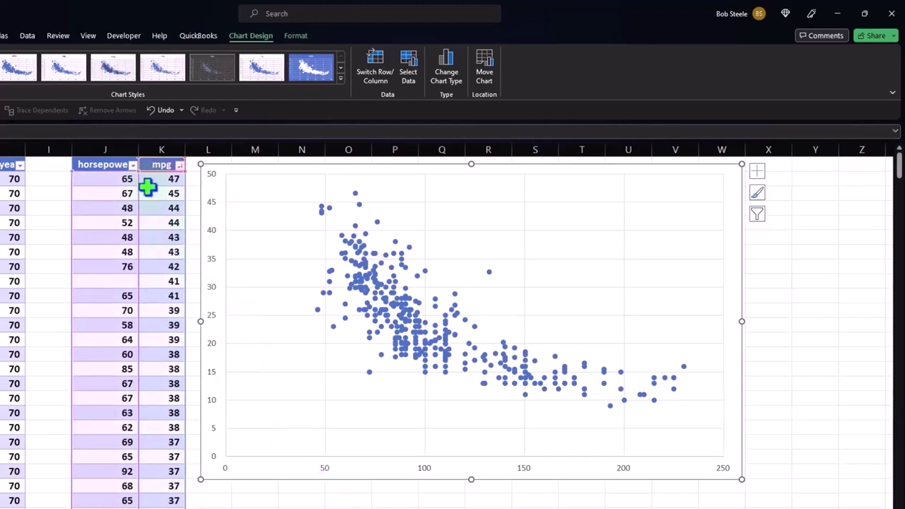
pyautogui.click(226, 169)
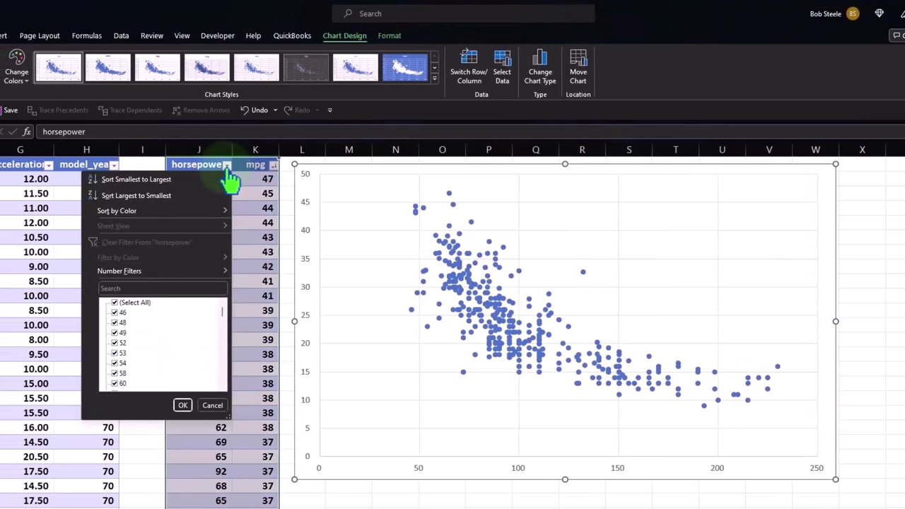
# - Sort horsepower Largest to Smallest so 230 hp tops the table, then select the chart
pyautogui.click(171, 197)
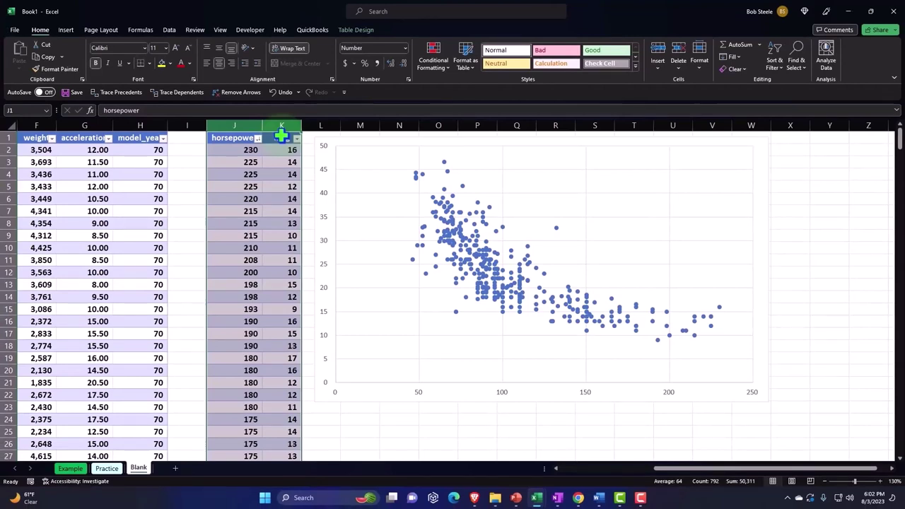
pyautogui.click(406, 204)
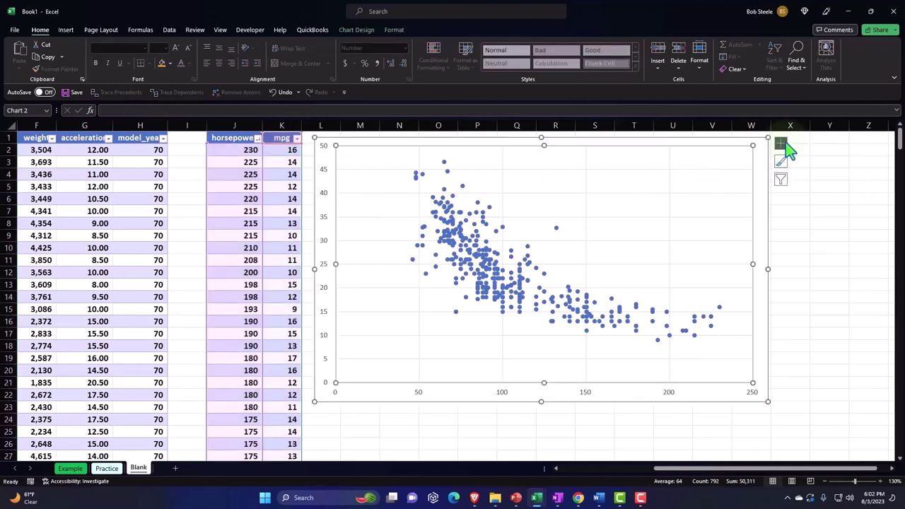
# - Turn on Axis Titles from Chart Elements and select the horizontal axis title
pyautogui.click(781, 145)
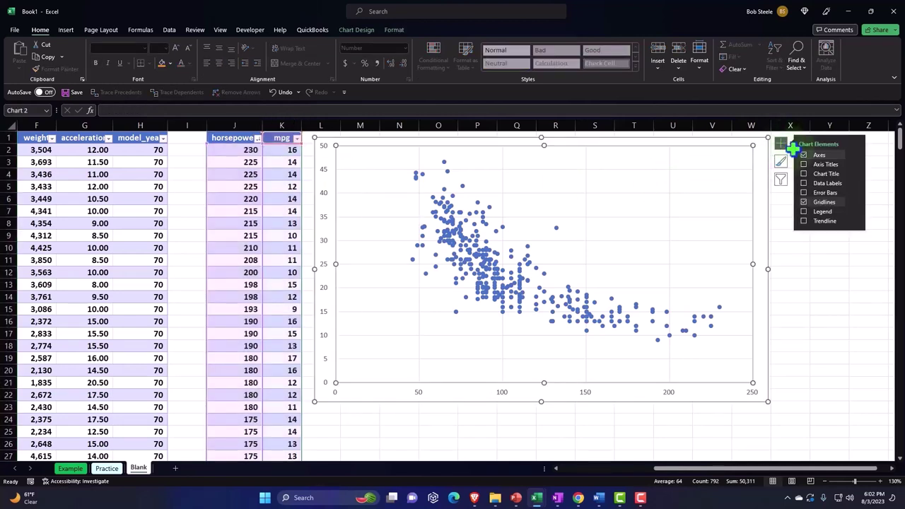
pyautogui.click(804, 165)
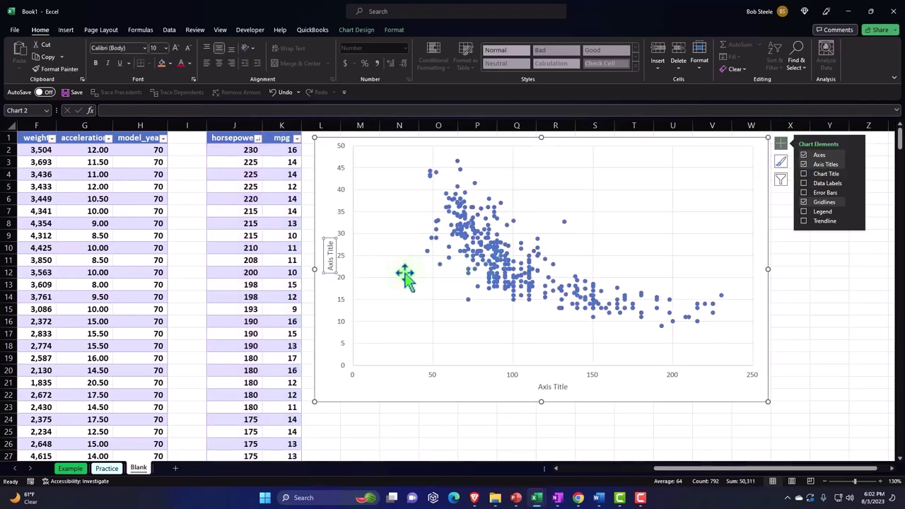
pyautogui.click(566, 388)
pyautogui.write('Horsepower')
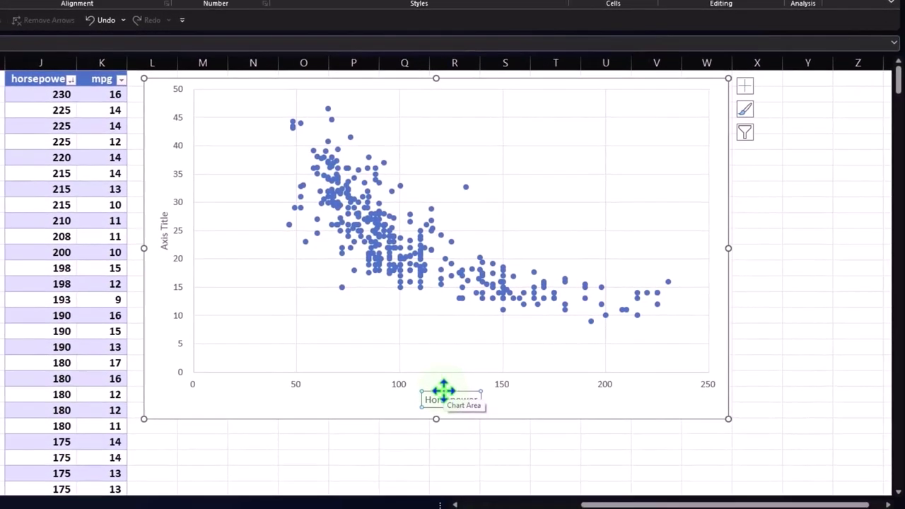
# - Link the horizontal axis title to the horsepower header cell J1
pyautogui.click(443, 391)
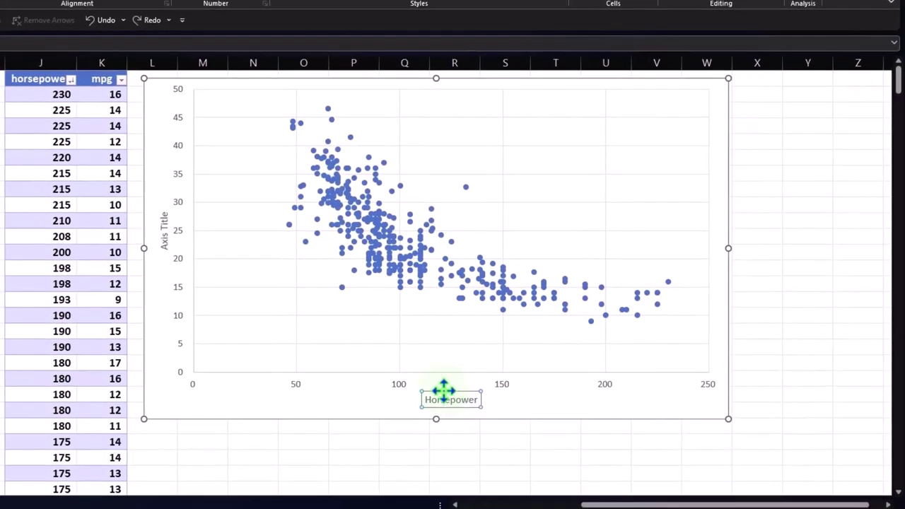
pyautogui.click(39, 79)
pyautogui.press('Return')
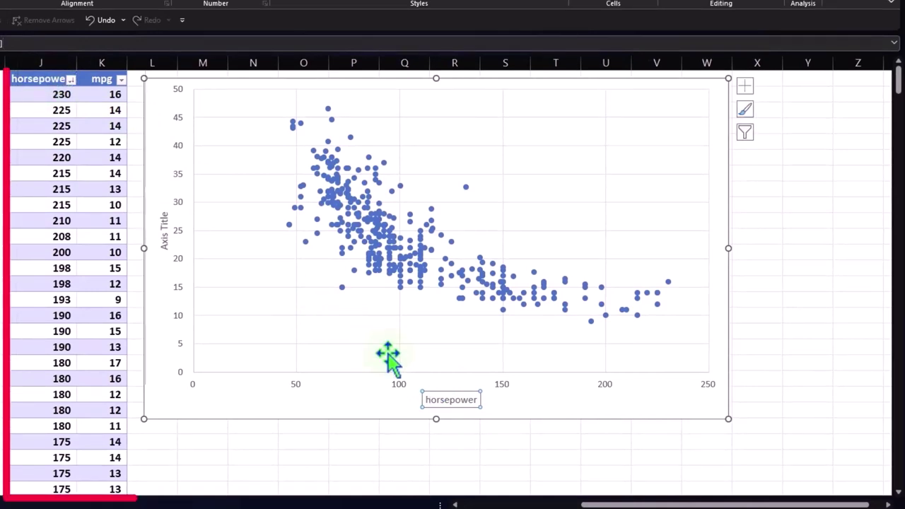
pyautogui.click(455, 440)
# - Test the link by entering 4 in J1, then undo the change
pyautogui.click(41, 80)
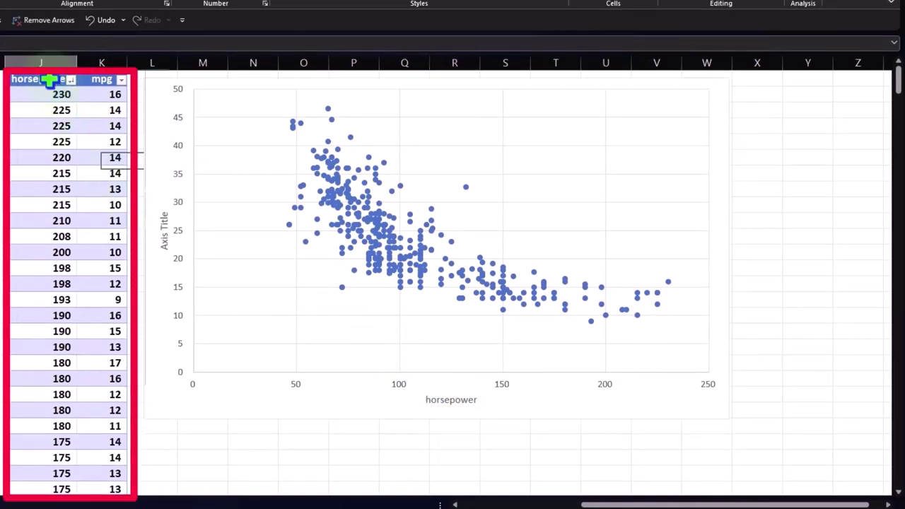
pyautogui.write('4')
pyautogui.press('Return')
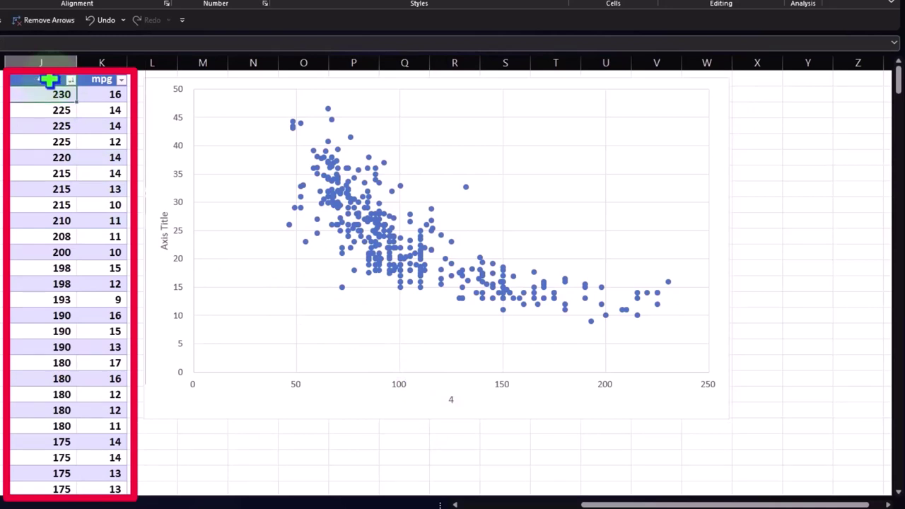
pyautogui.click(101, 20)
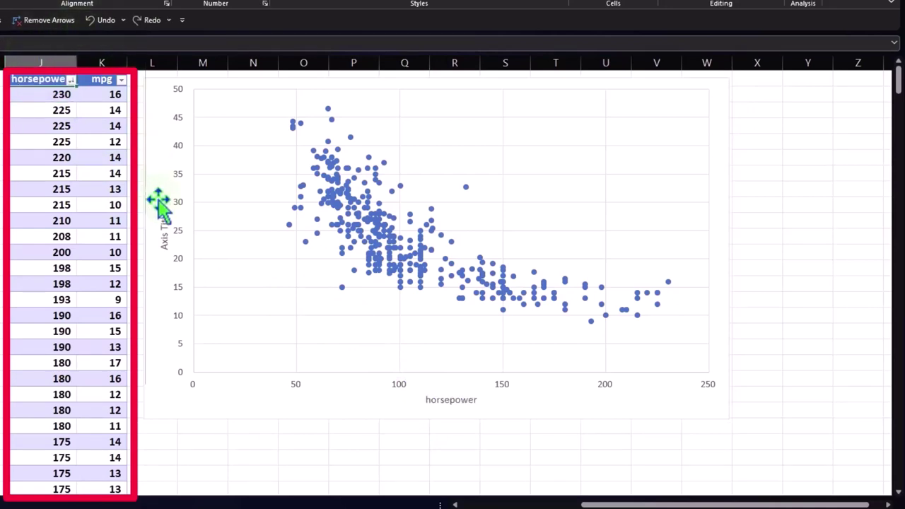
# - Make the vertical axis title read mpg and reselect the chart
pyautogui.click(163, 226)
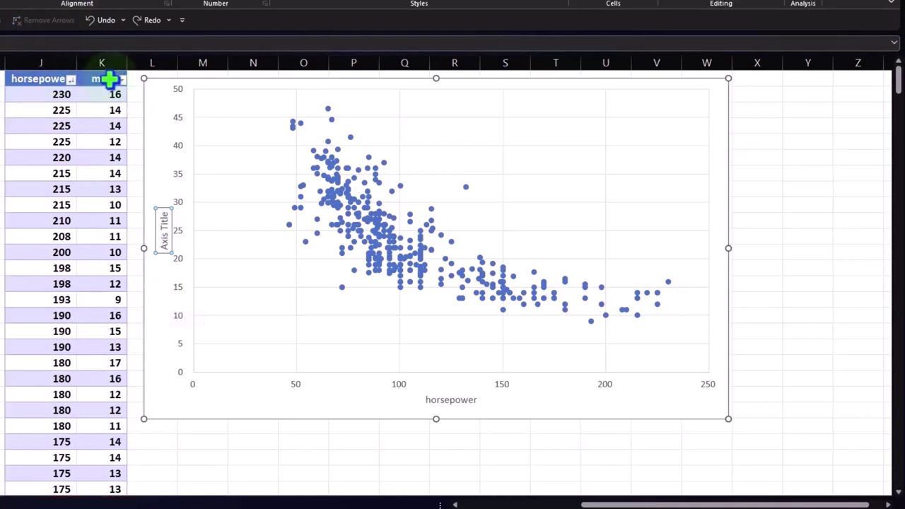
pyautogui.press('Return')
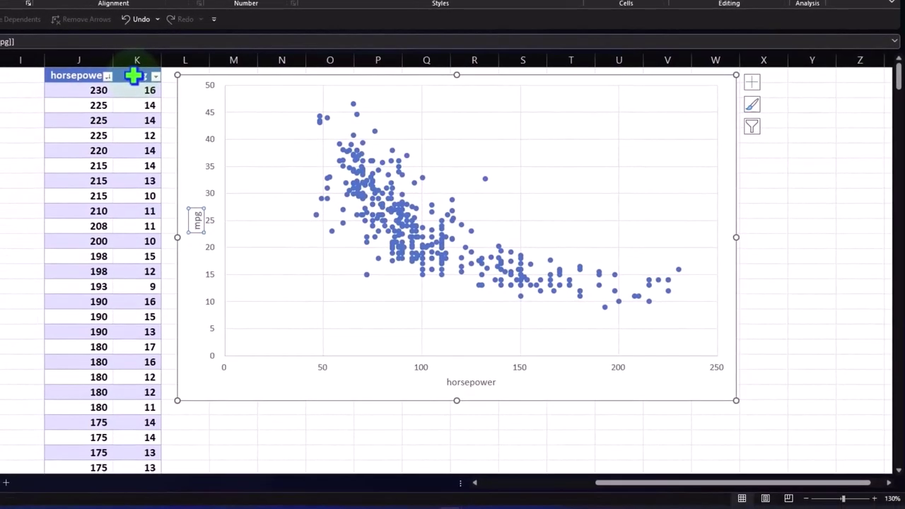
pyautogui.click(363, 441)
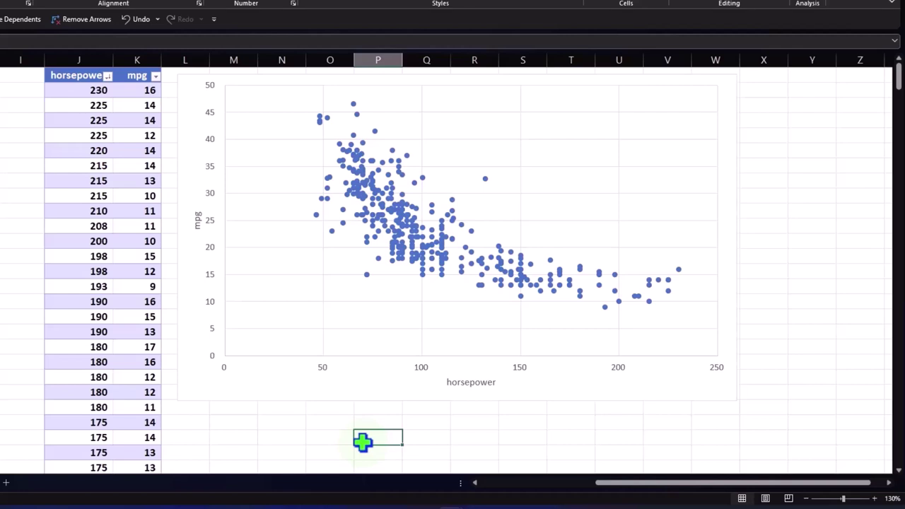
pyautogui.click(418, 268)
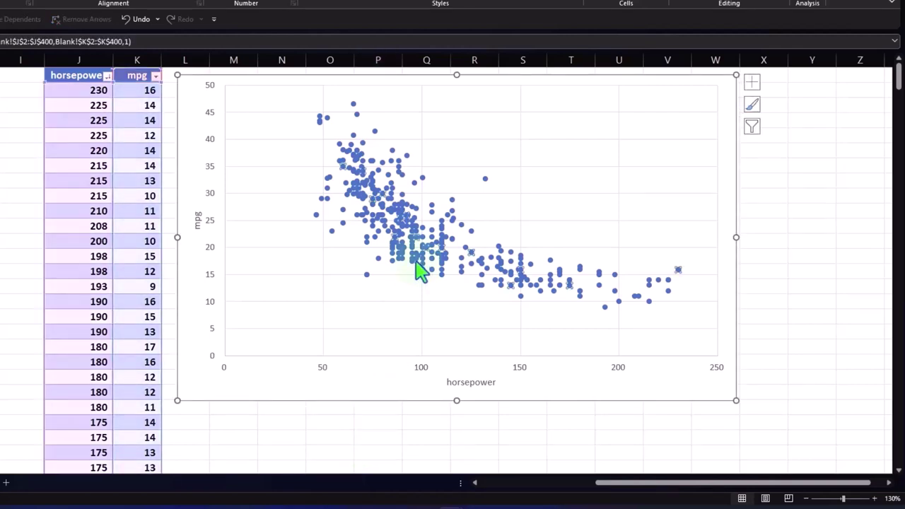
pyautogui.click(806, 281)
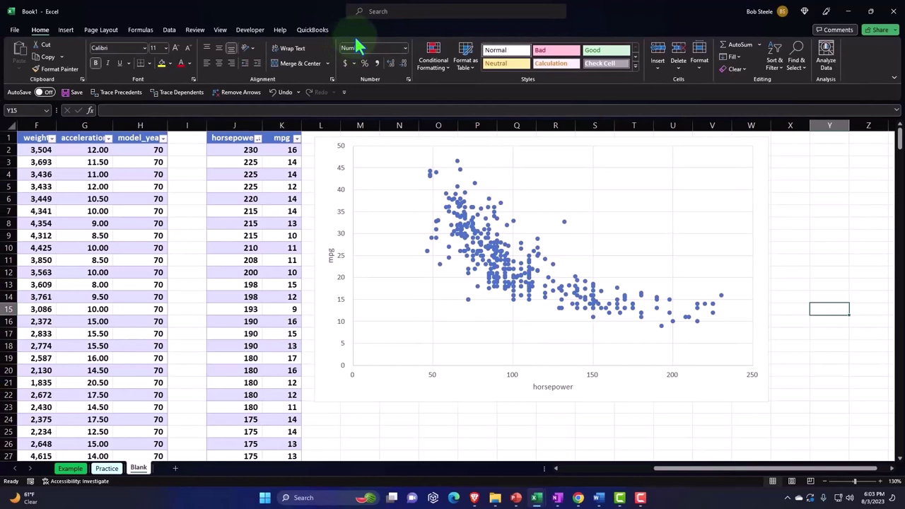
pyautogui.click(437, 185)
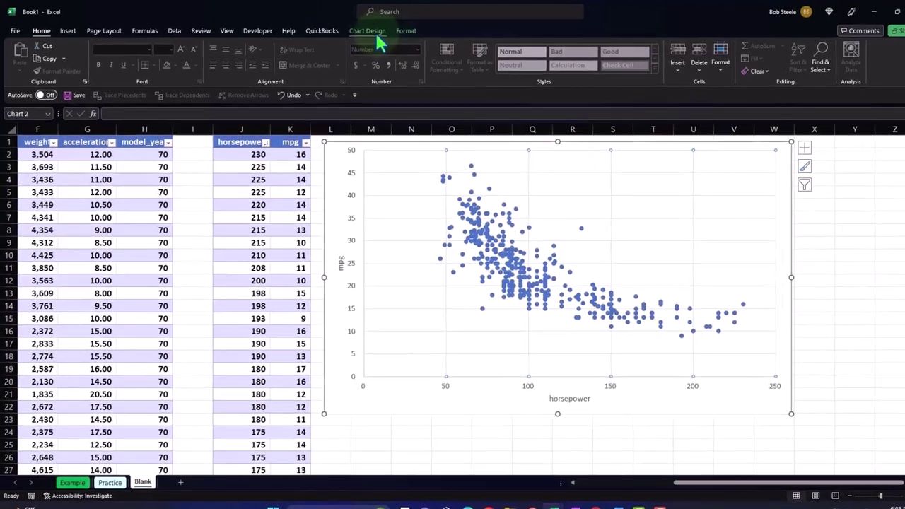
# - Browse Chart Design's Add Chart Element, Quick Layout, Change Colors and Chart Styles options
pyautogui.click(368, 34)
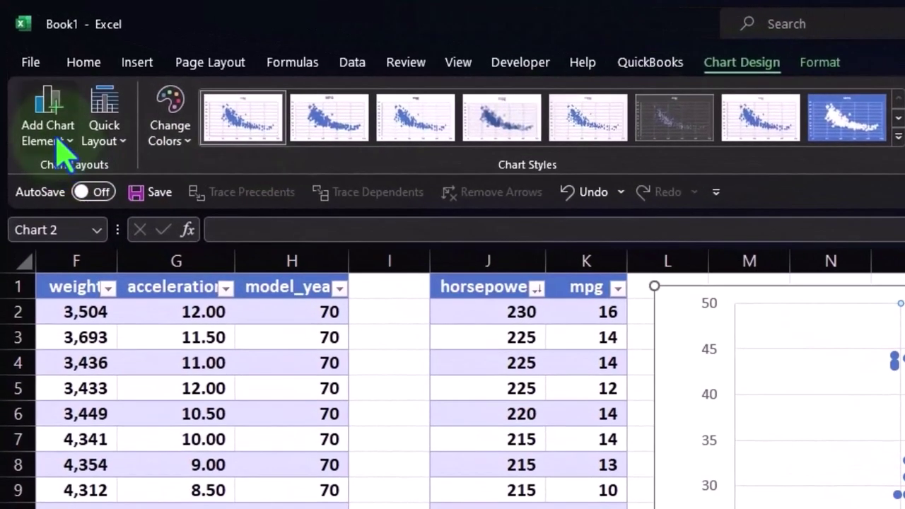
pyautogui.click(49, 114)
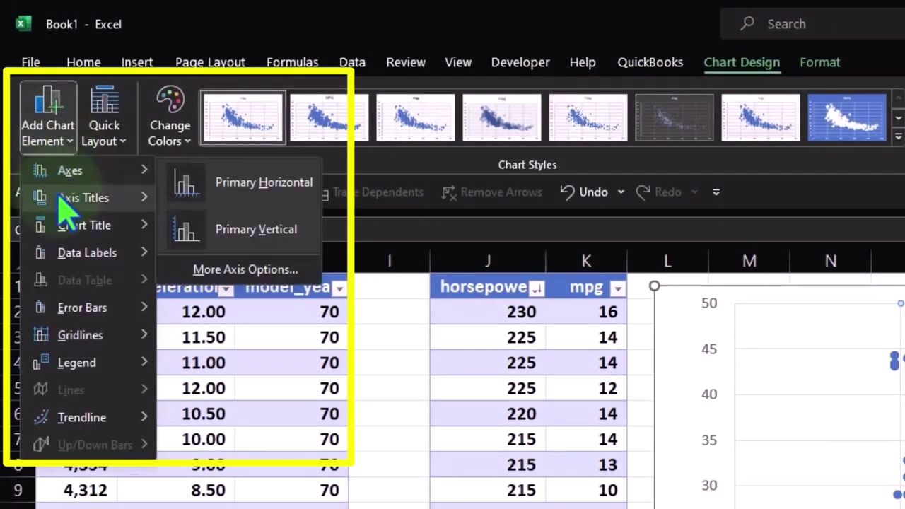
pyautogui.moveTo(39, 94)
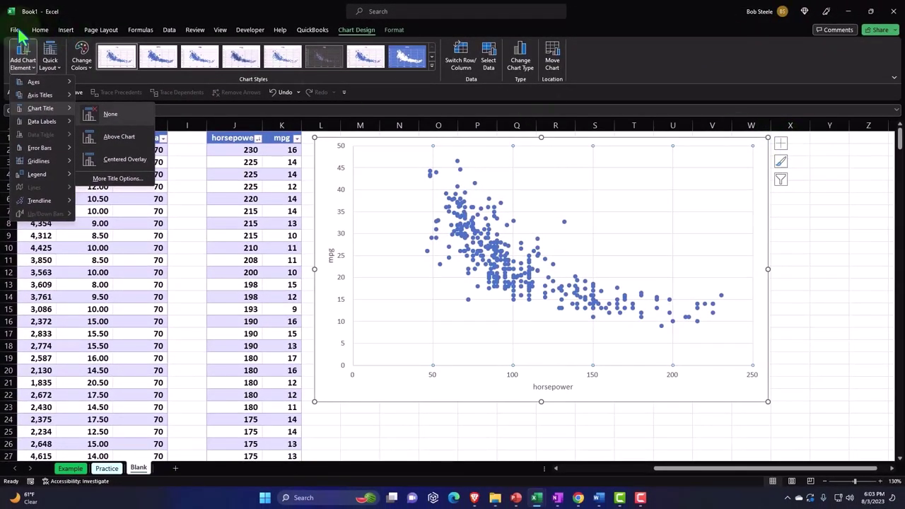
pyautogui.click(50, 58)
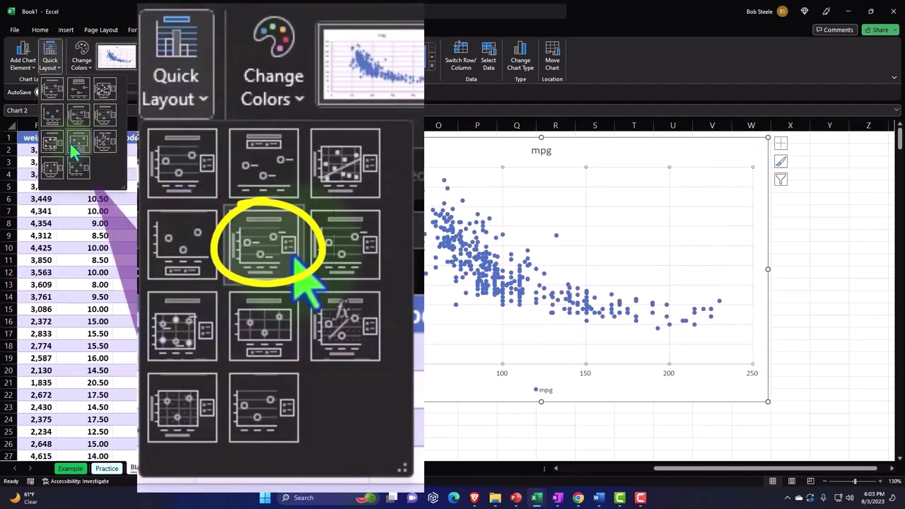
pyautogui.click(82, 64)
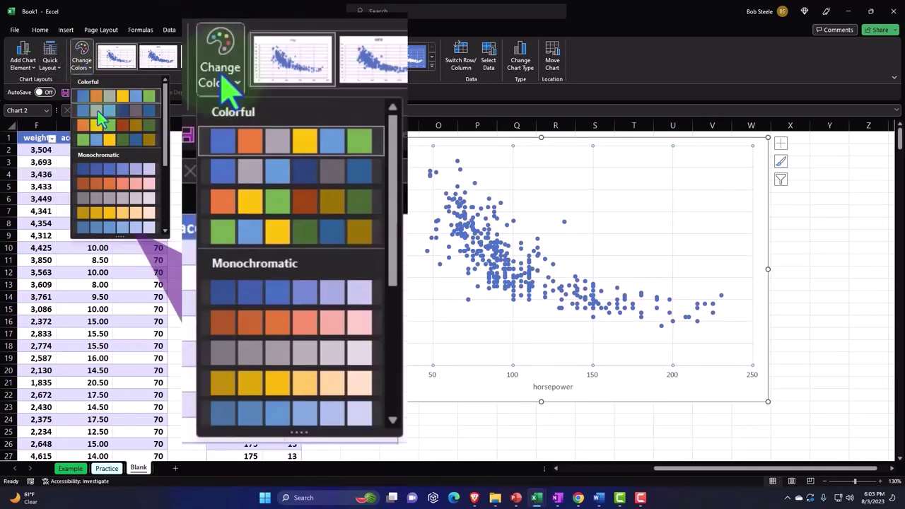
pyautogui.click(432, 65)
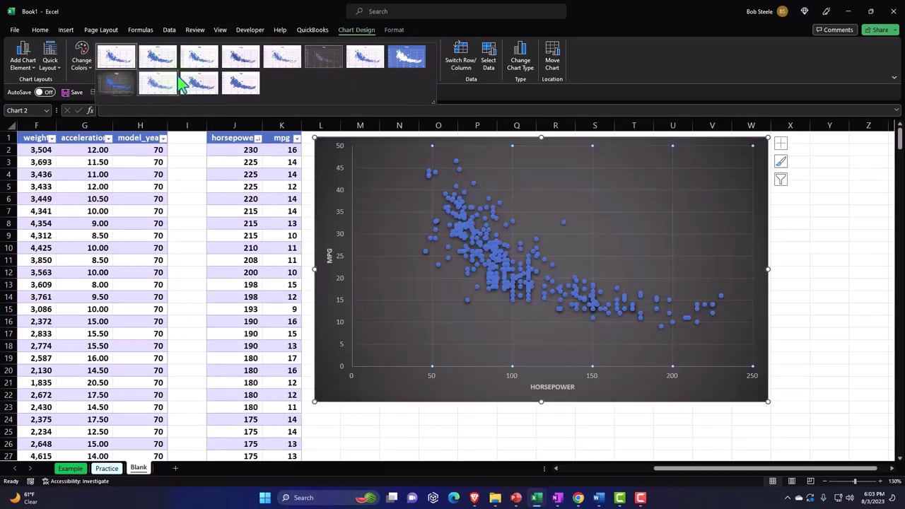
pyautogui.click(466, 73)
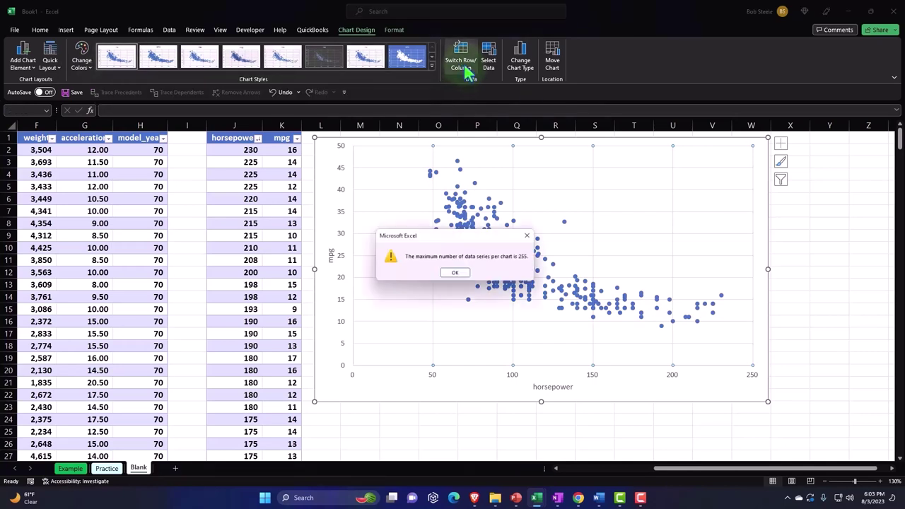
pyautogui.click(531, 236)
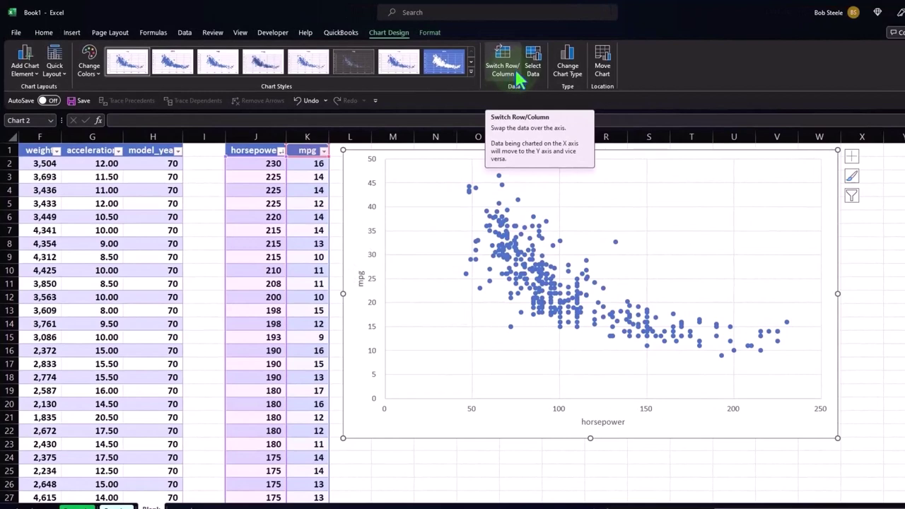
pyautogui.click(534, 71)
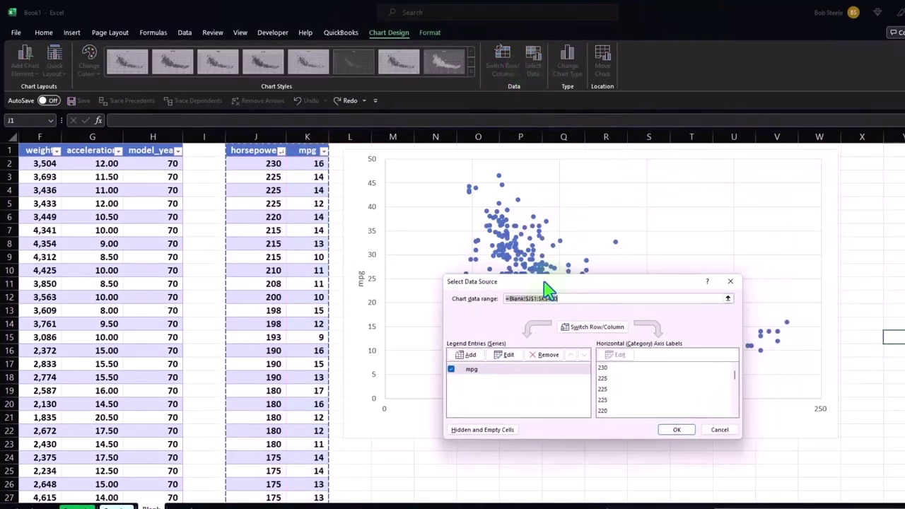
pyautogui.moveTo(732, 182); pyautogui.dragTo(539, 285)
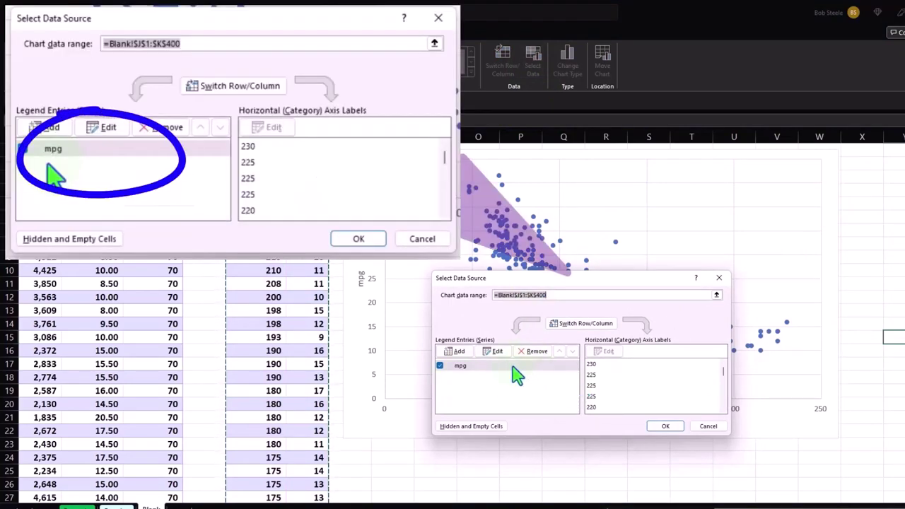
pyautogui.click(497, 352)
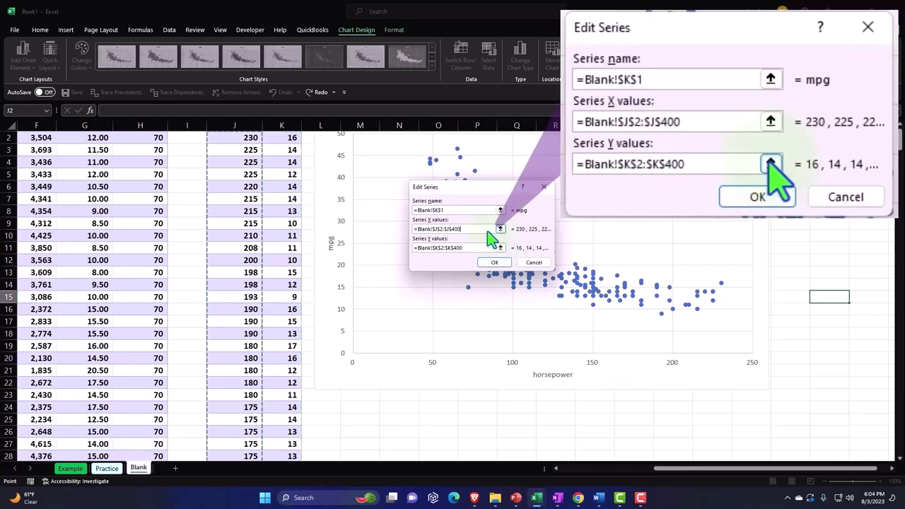
pyautogui.scroll(1, 350, 276)
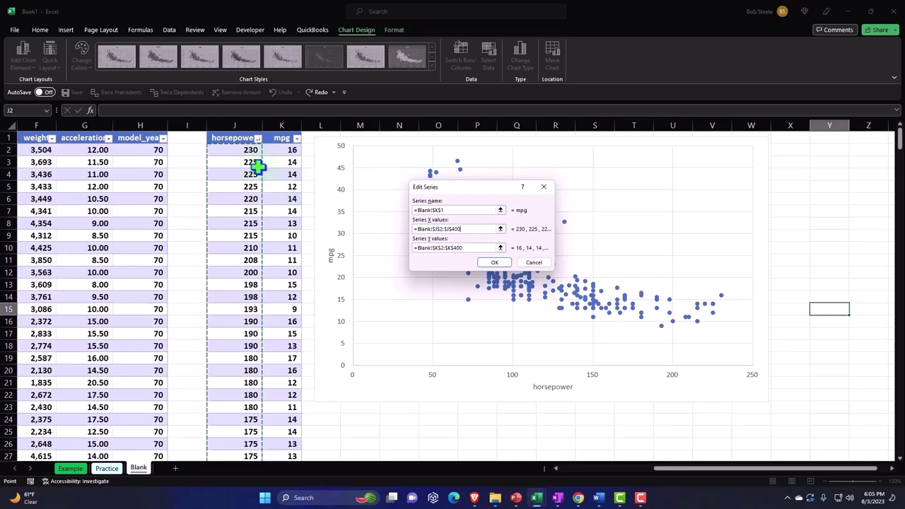
pyautogui.click(484, 247)
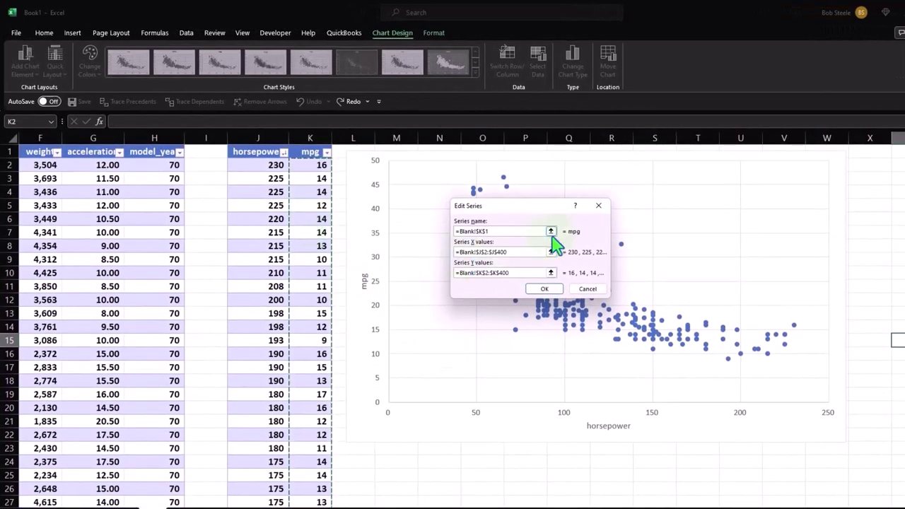
pyautogui.click(599, 205)
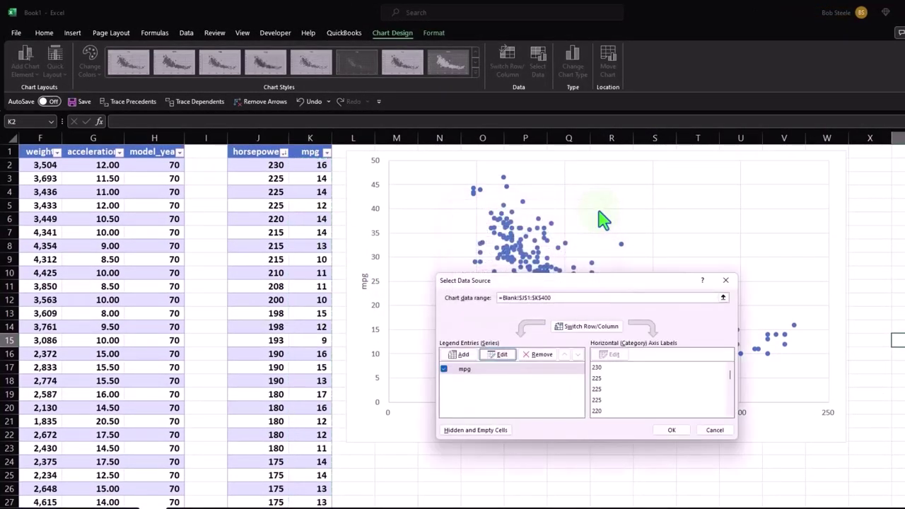
pyautogui.click(725, 280)
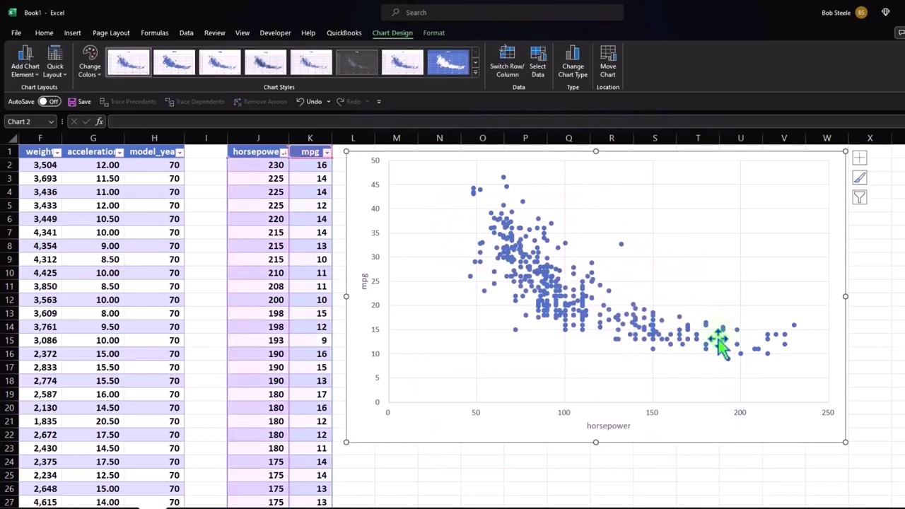
# - On the mpg series, toggle Chart Title and Error Bars, and turn on Data Labels and Legend
pyautogui.click(435, 33)
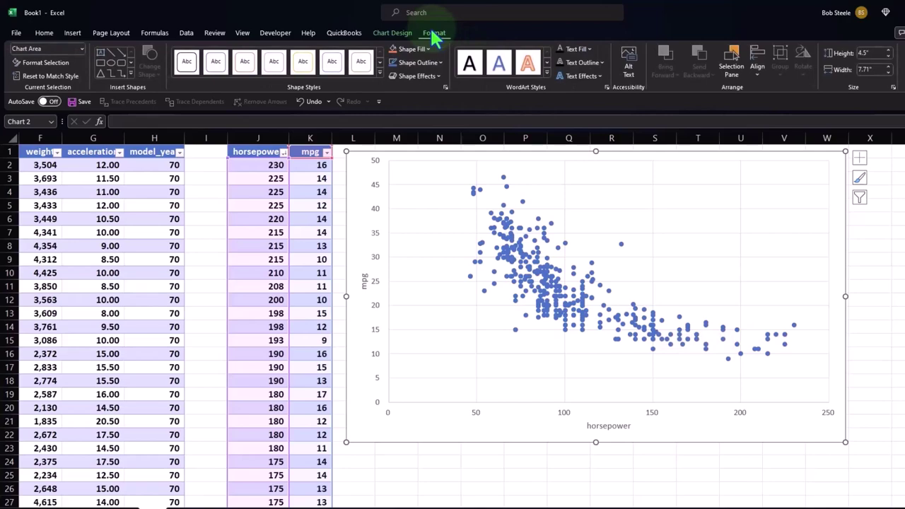
pyautogui.click(539, 251)
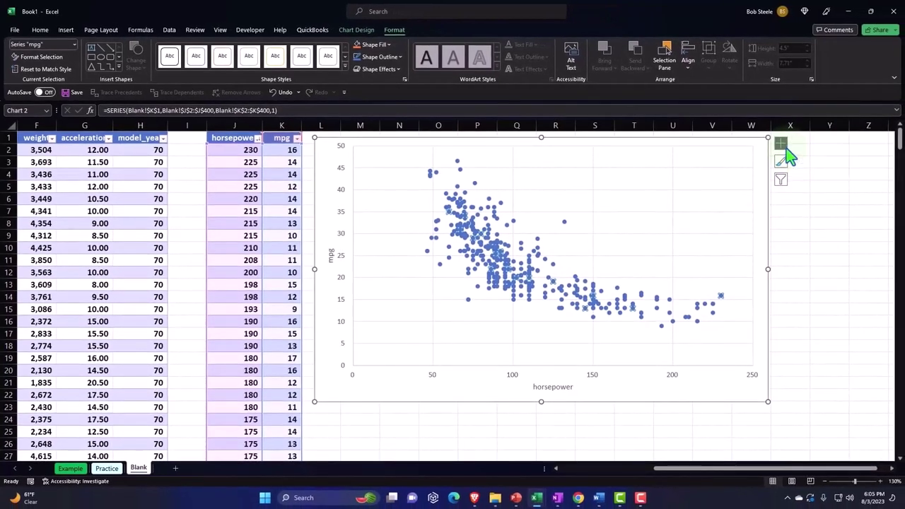
pyautogui.click(781, 144)
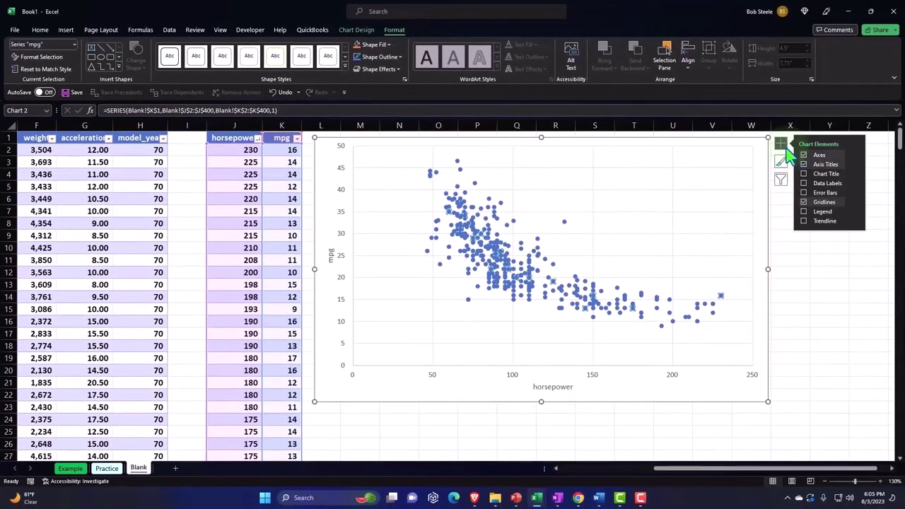
pyautogui.click(818, 174)
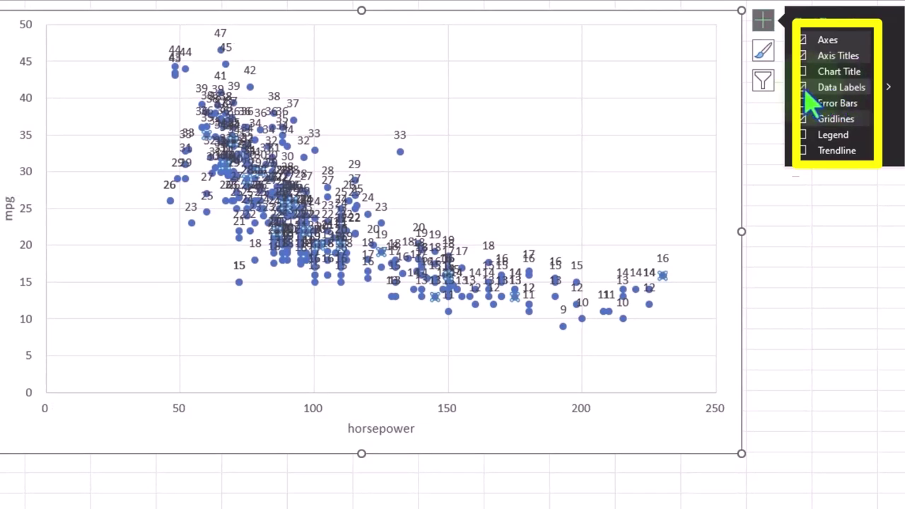
pyautogui.click(804, 88)
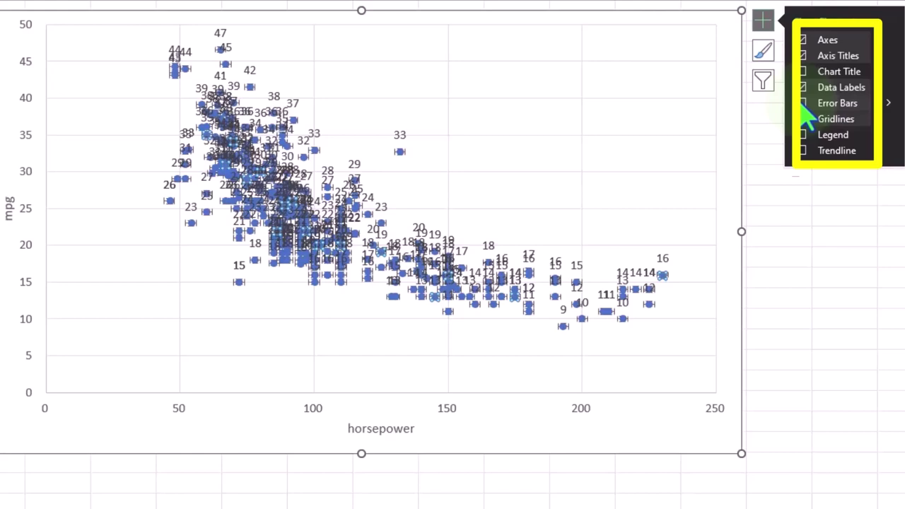
pyautogui.click(803, 104)
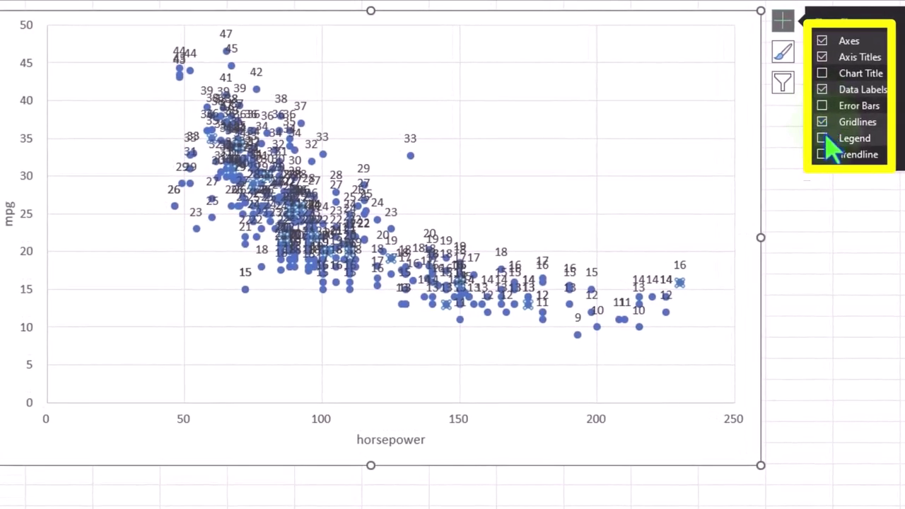
pyautogui.click(827, 138)
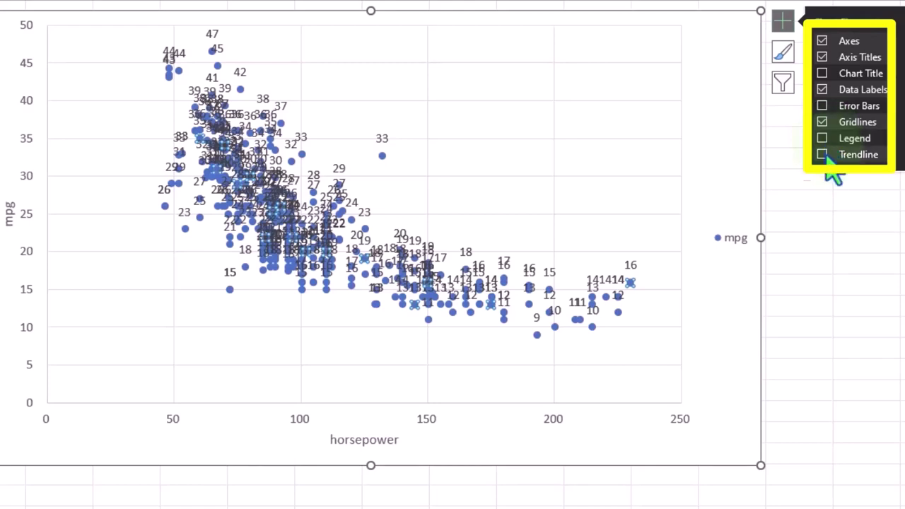
# - Add a dotted downward-sloping trendline to the scatter chart
pyautogui.click(822, 155)
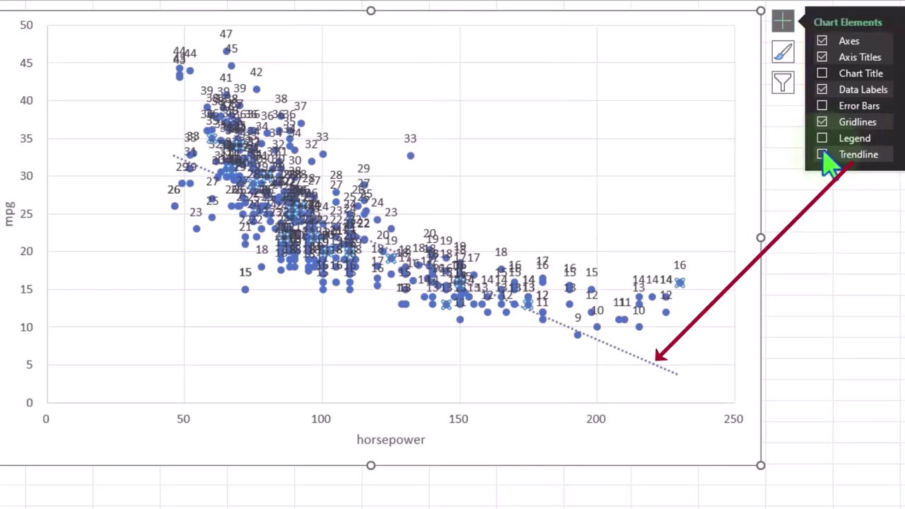
pyautogui.click(823, 154)
pyautogui.click(874, 284)
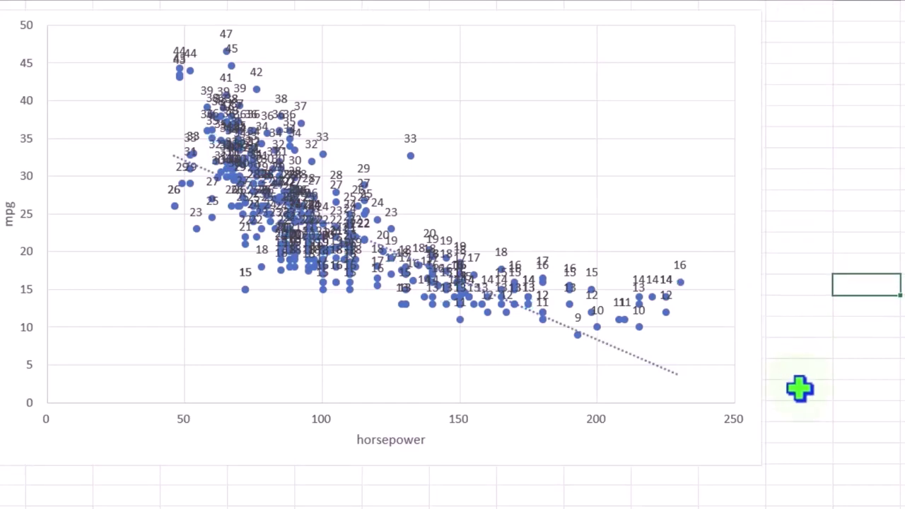
pyautogui.click(844, 390)
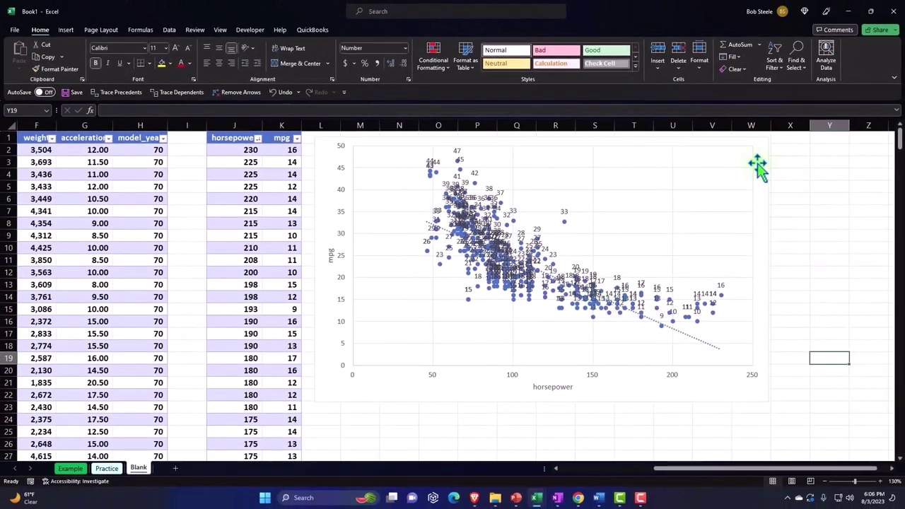
# - Remove the per-point data labels, then select the trendline
pyautogui.click(757, 165)
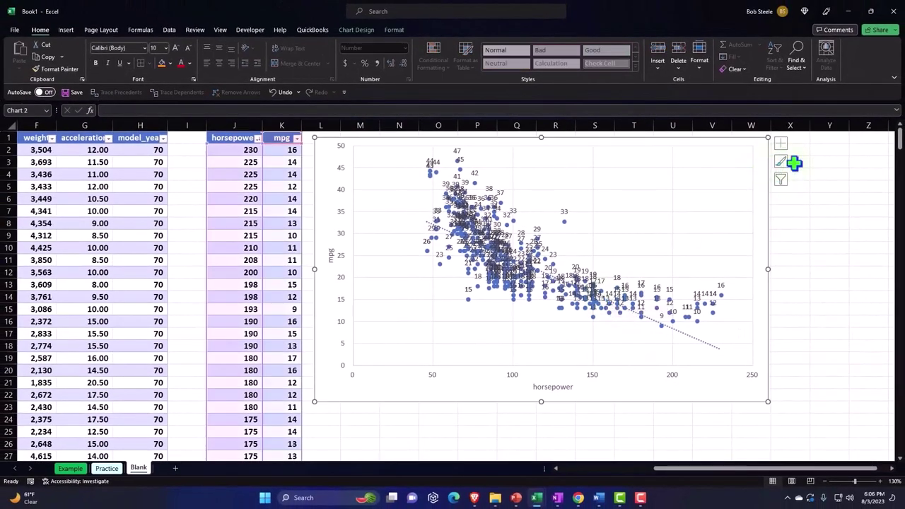
pyautogui.click(780, 145)
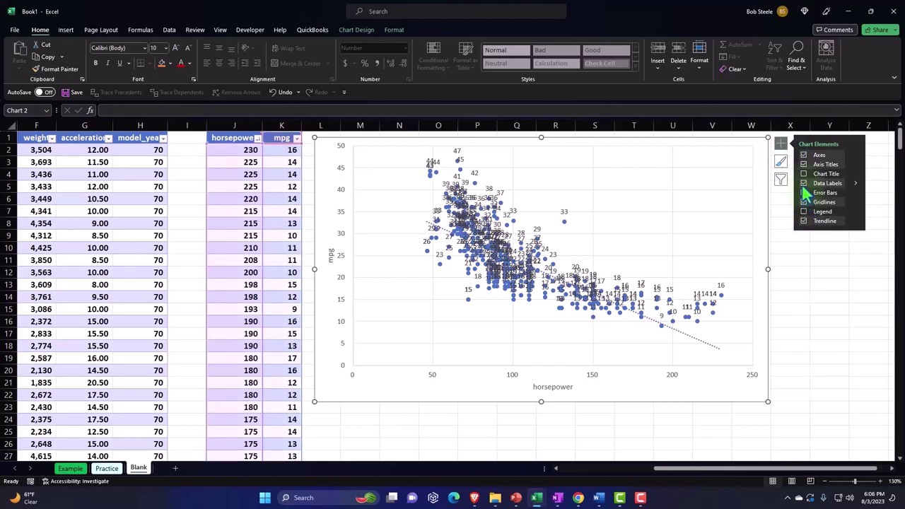
pyautogui.click(804, 185)
pyautogui.click(826, 286)
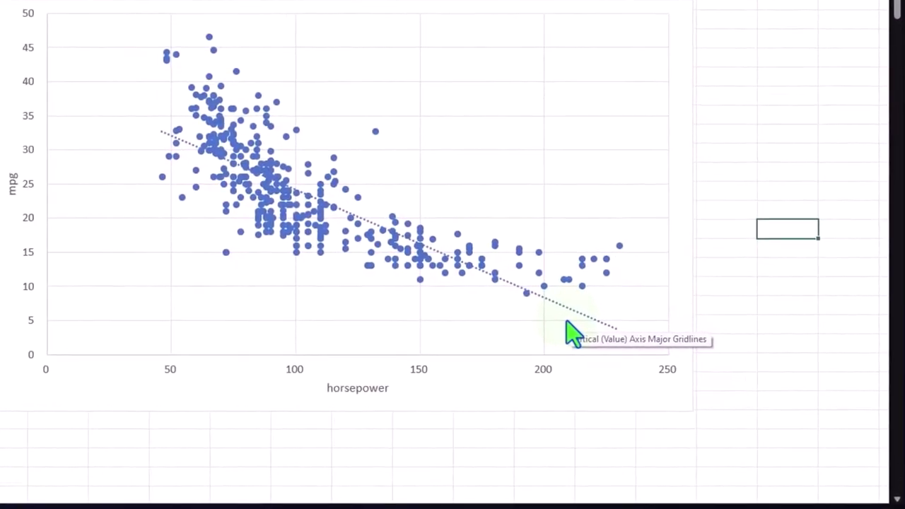
pyautogui.click(573, 311)
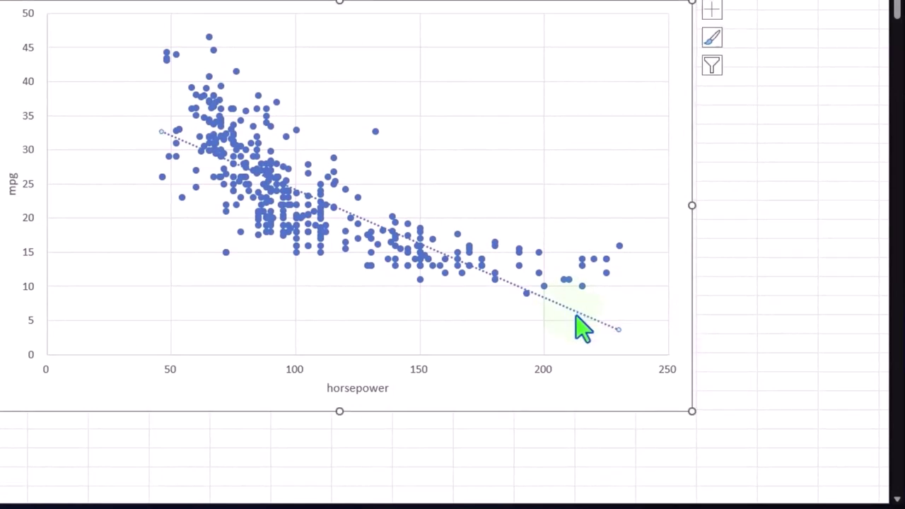
# - Compare Exponential, Logarithmic, Polynomial and Power trendline fits, then settle on Linear
pyautogui.doubleClick(612, 331)
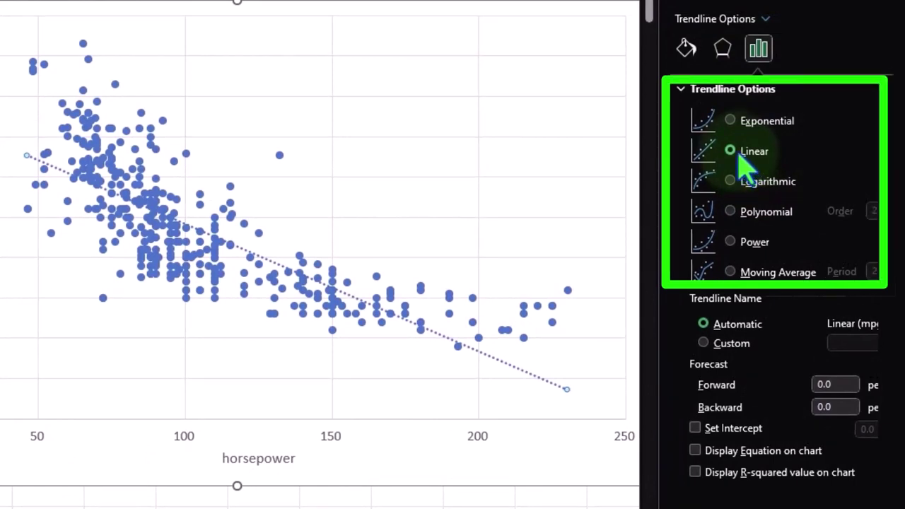
pyautogui.click(729, 121)
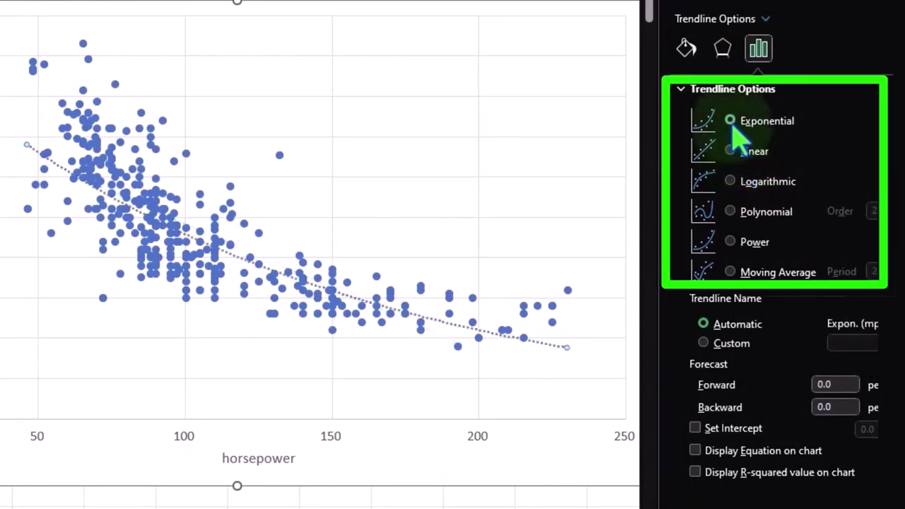
pyautogui.click(729, 181)
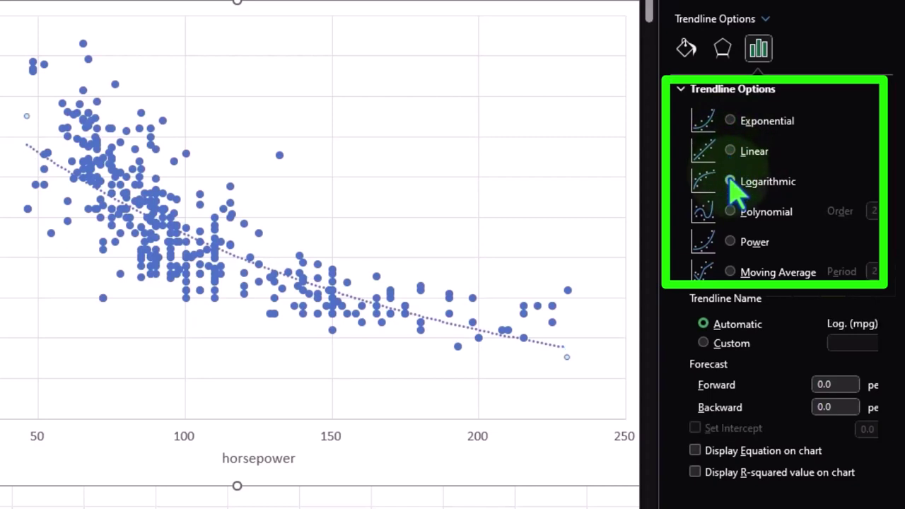
pyautogui.click(731, 151)
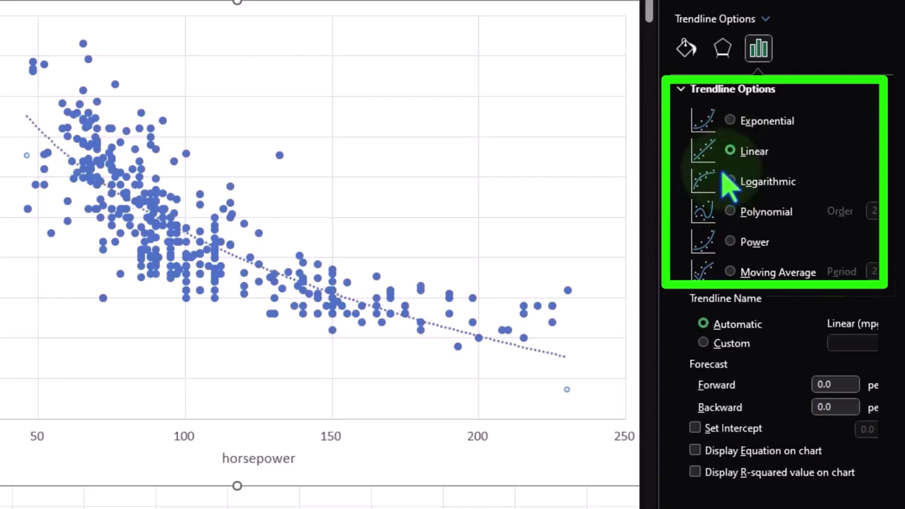
pyautogui.click(729, 181)
pyautogui.click(730, 211)
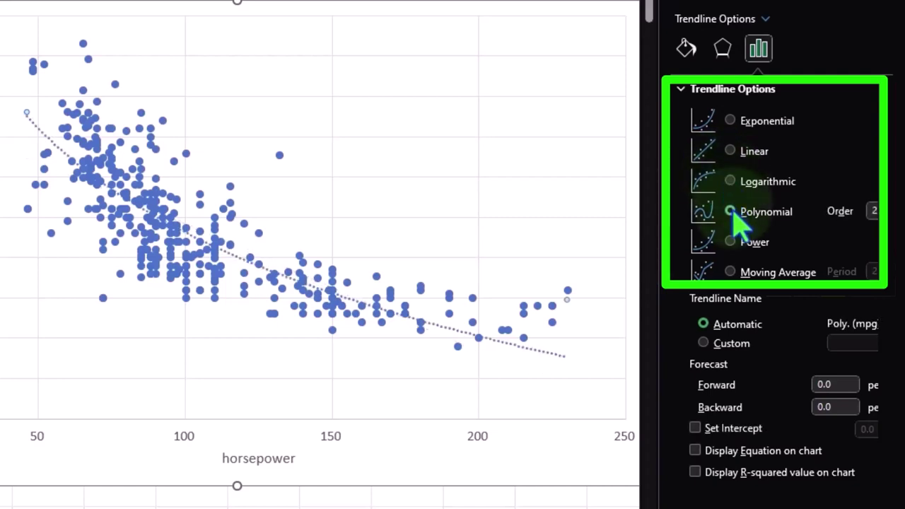
pyautogui.click(731, 242)
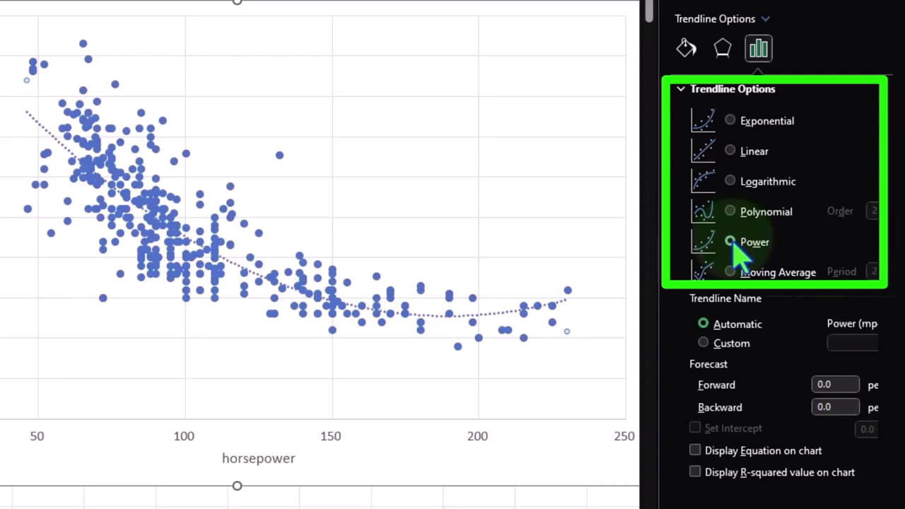
pyautogui.click(730, 150)
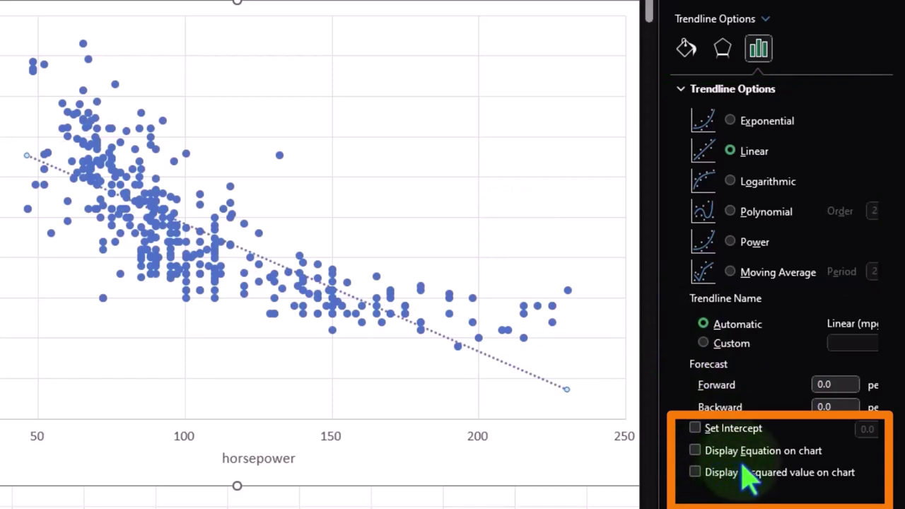
# - Show the trendline equation y = -0.1578x + 39.936 on the chart and select its label
pyautogui.click(695, 451)
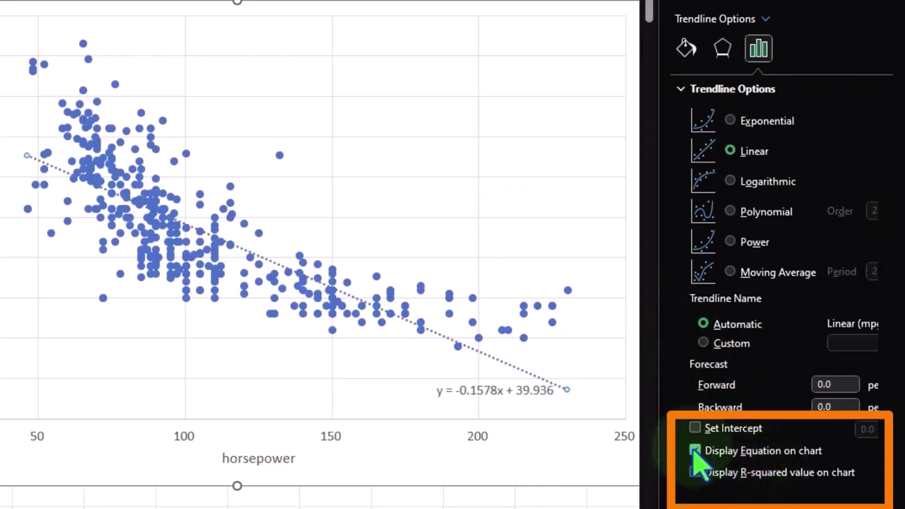
pyautogui.click(519, 394)
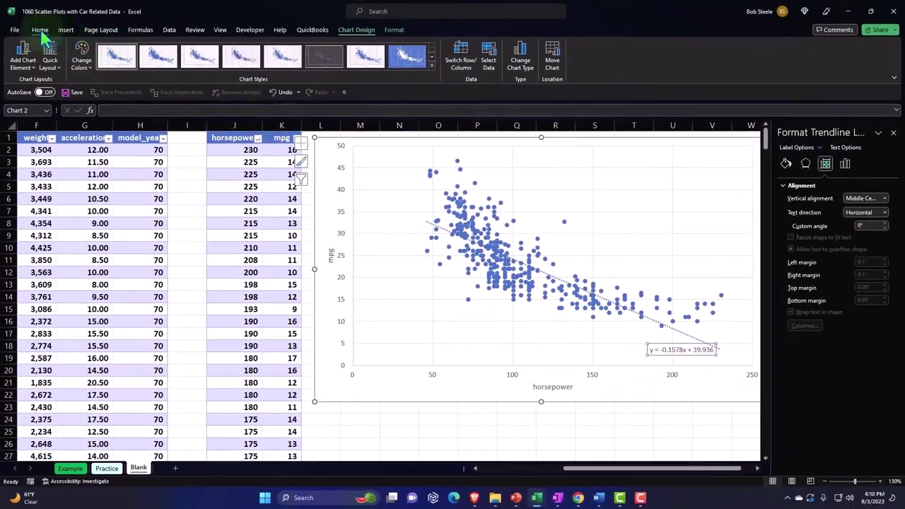
pyautogui.click(39, 30)
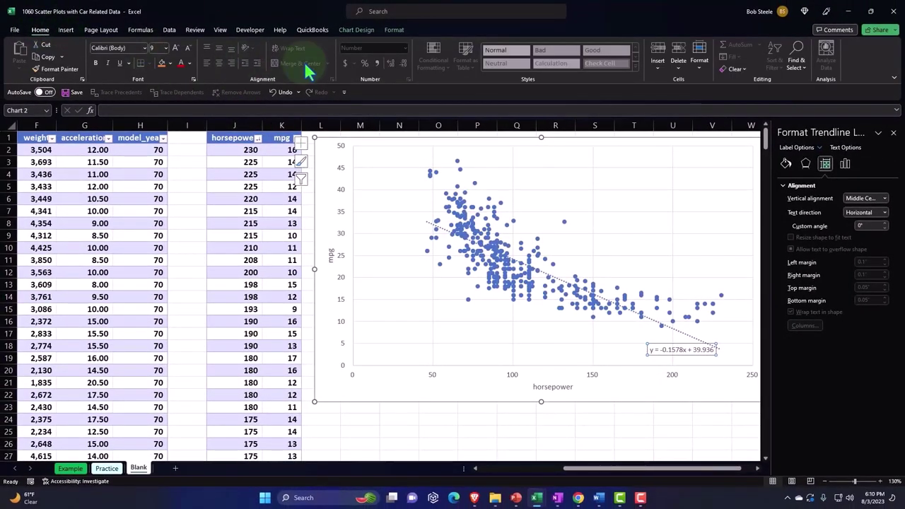
# - Enlarge the equation label's font to 16 pt and close the formatting pane
pyautogui.click(177, 47)
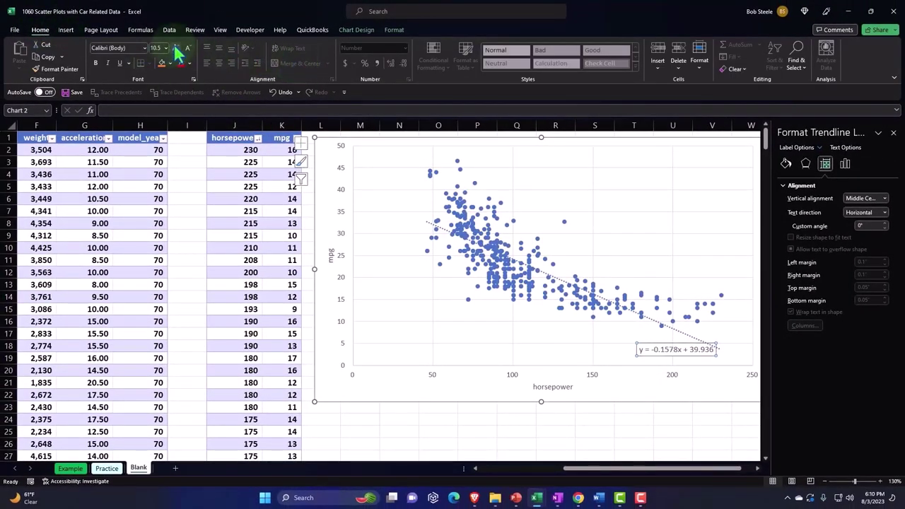
pyautogui.click(177, 48)
pyautogui.click(177, 47)
pyautogui.click(177, 47)
pyautogui.click(177, 47)
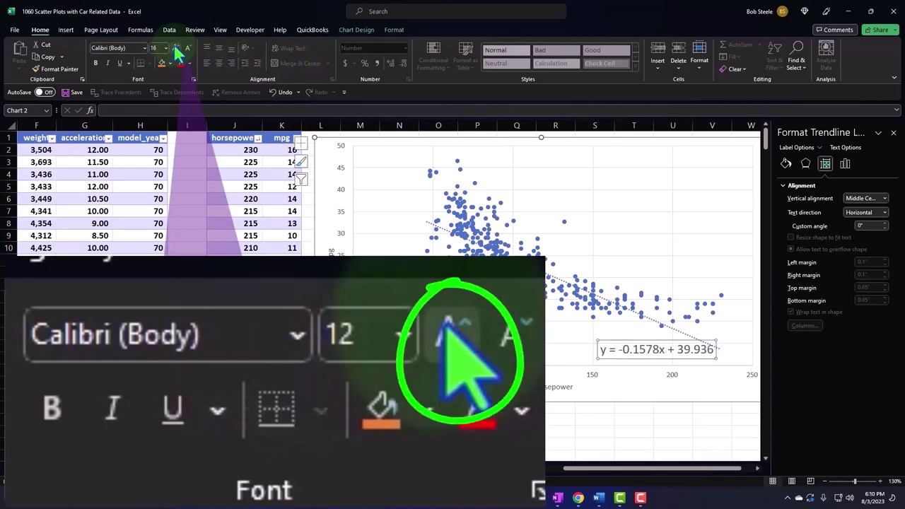
pyautogui.click(893, 132)
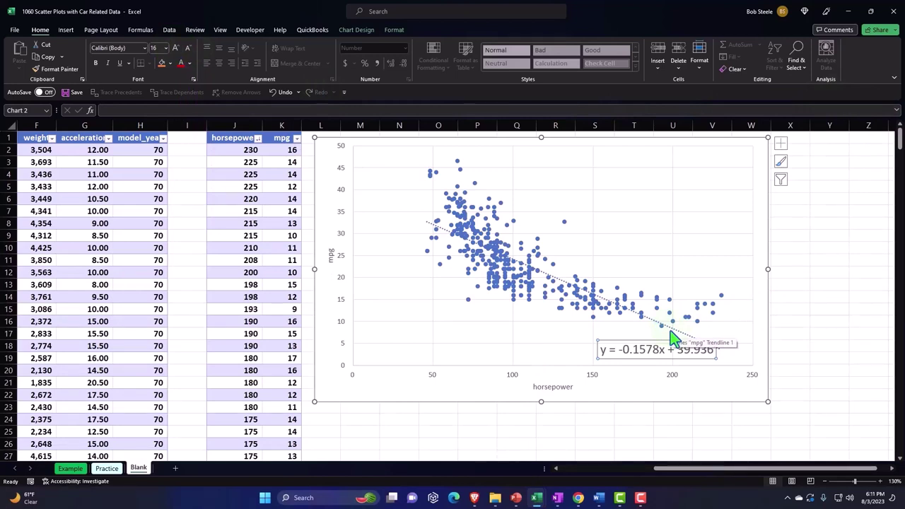
pyautogui.click(667, 329)
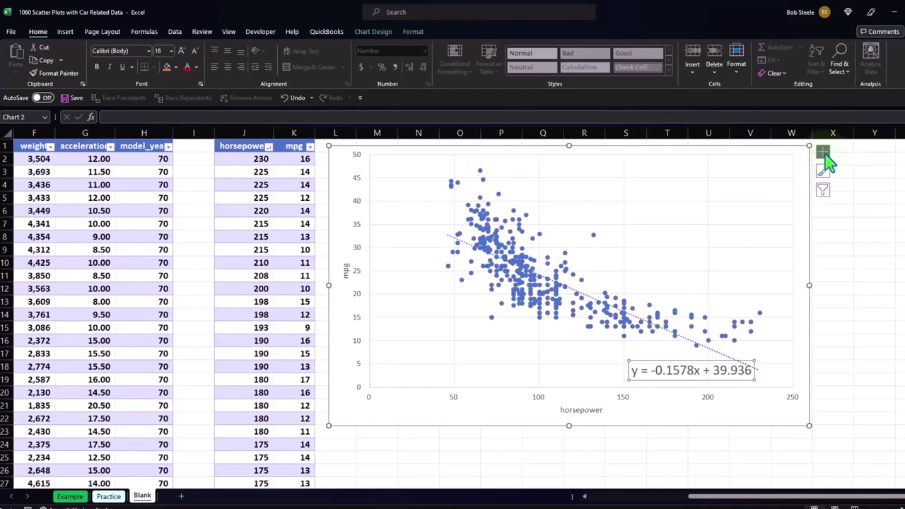
# - Set the trendline's line colour to red in its Fill & Line options
pyautogui.click(826, 155)
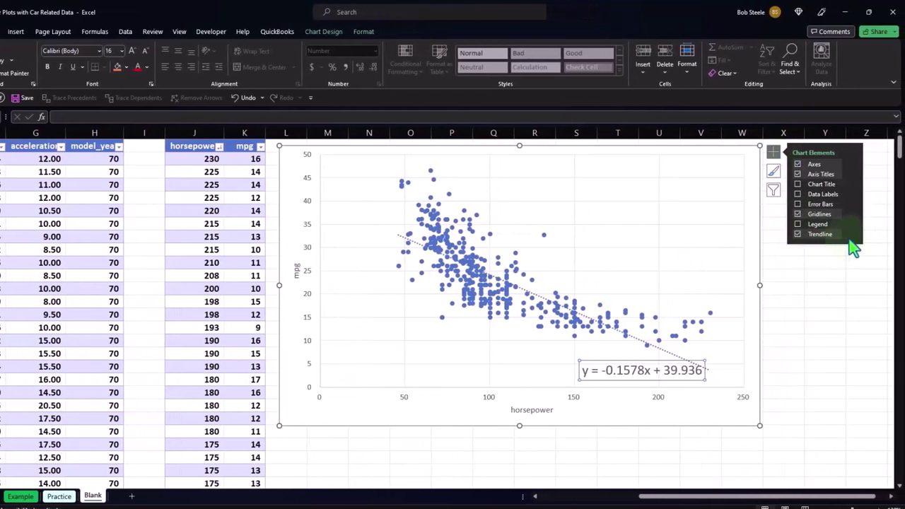
pyautogui.click(856, 235)
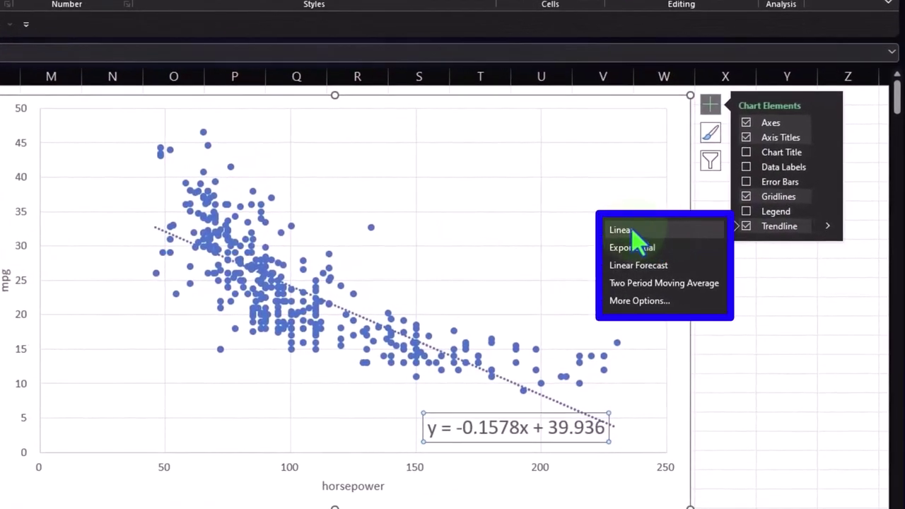
pyautogui.click(631, 310)
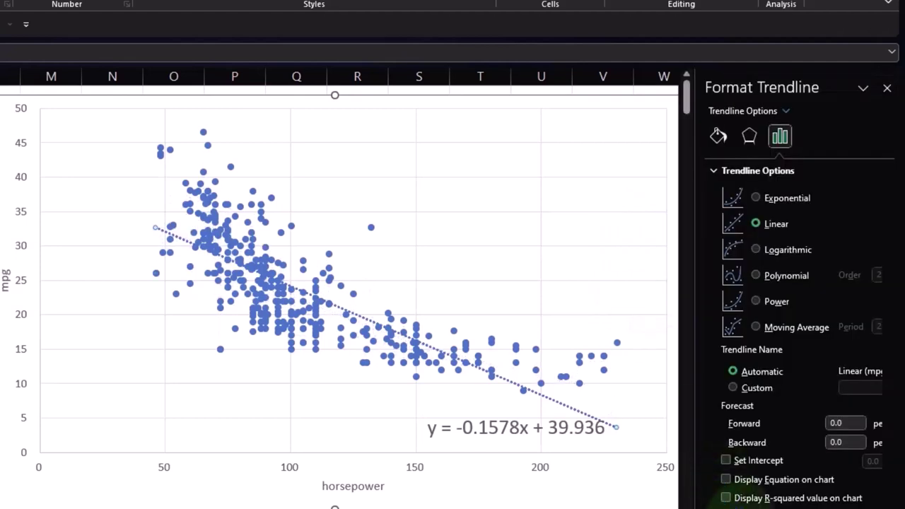
pyautogui.click(717, 136)
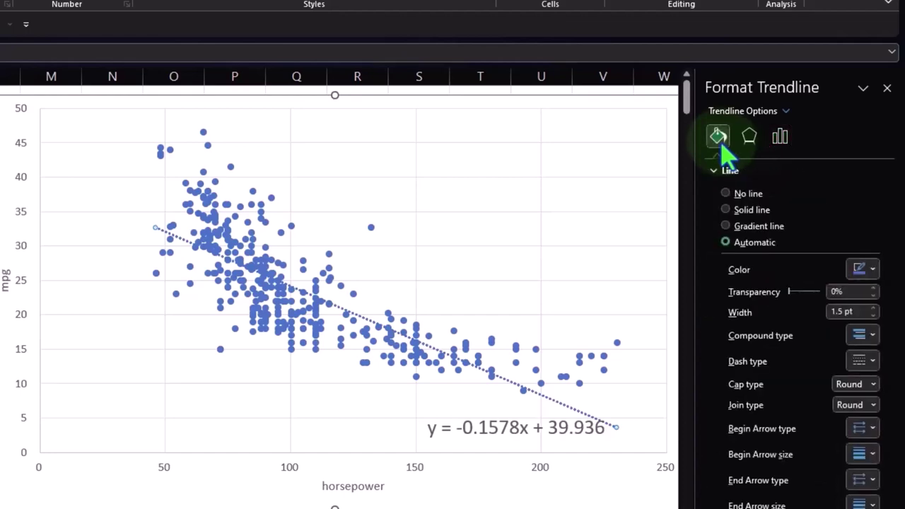
pyautogui.click(878, 265)
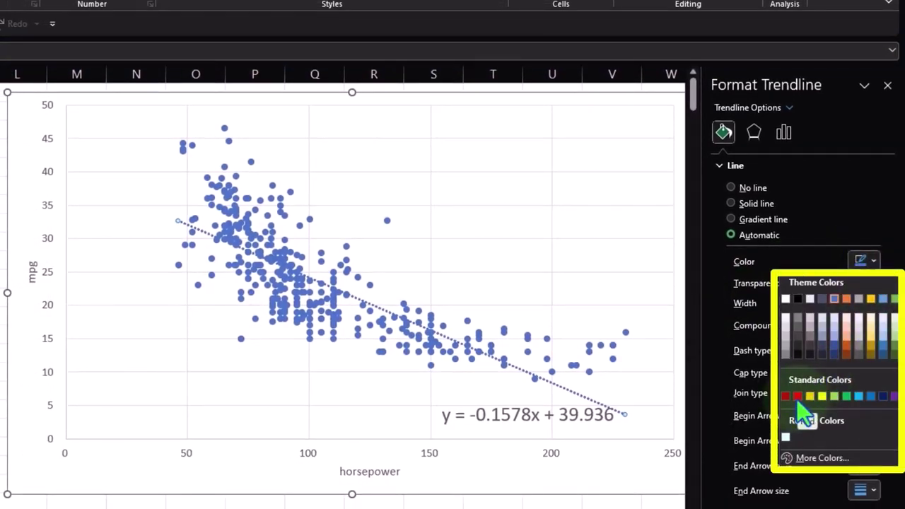
pyautogui.click(729, 276)
pyautogui.click(859, 263)
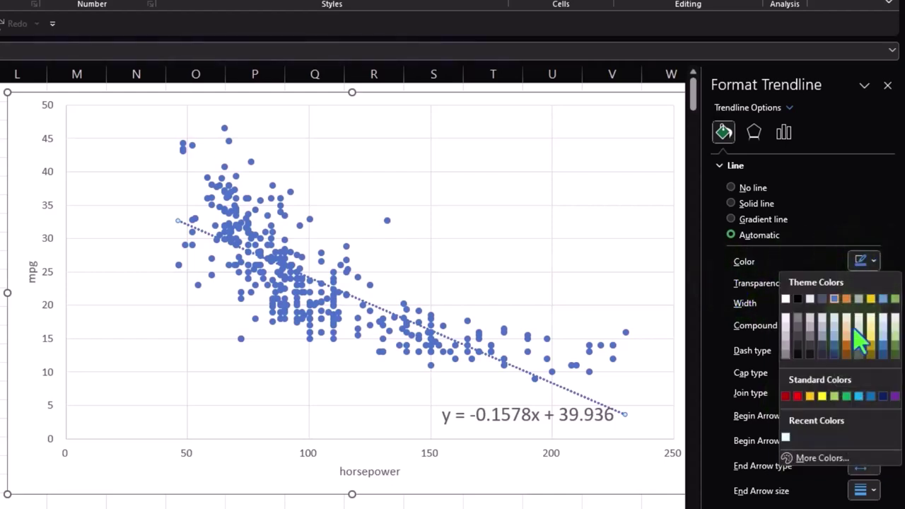
pyautogui.click(803, 414)
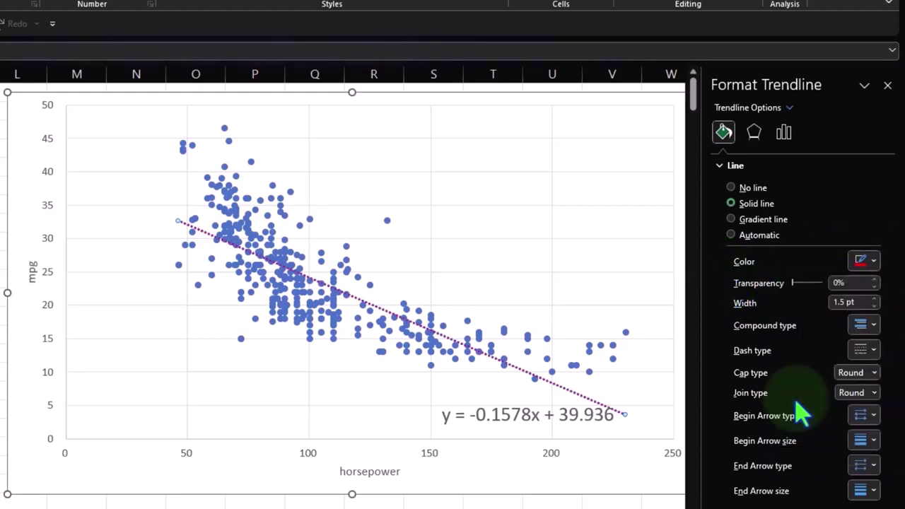
# - Change the trendline's dash type from dotted to solid
pyautogui.click(876, 325)
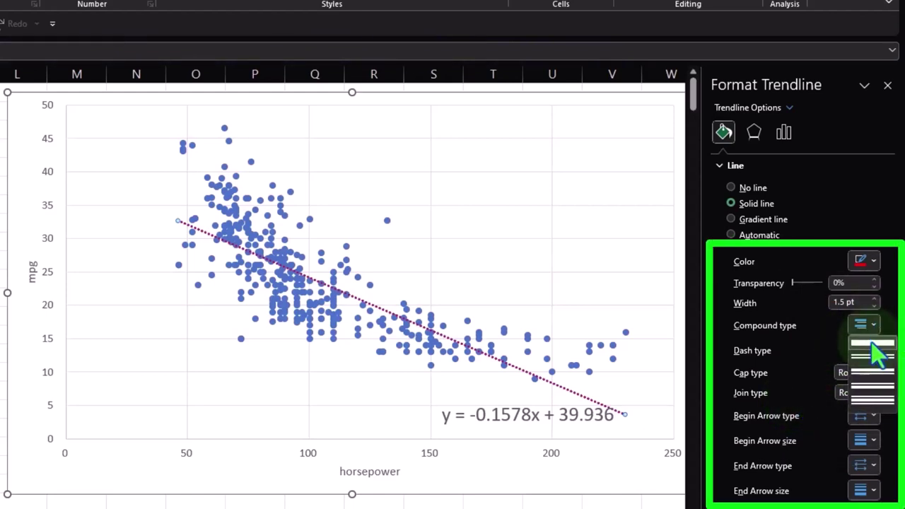
pyautogui.click(877, 357)
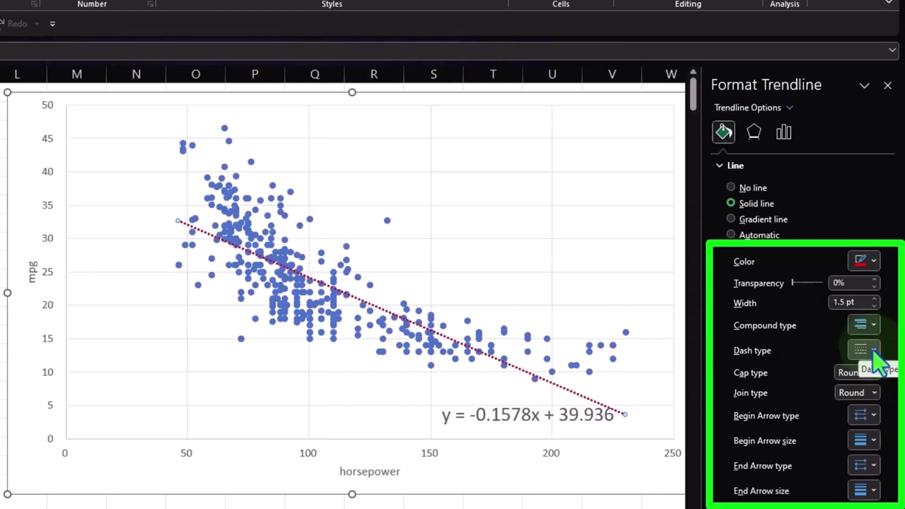
pyautogui.click(875, 350)
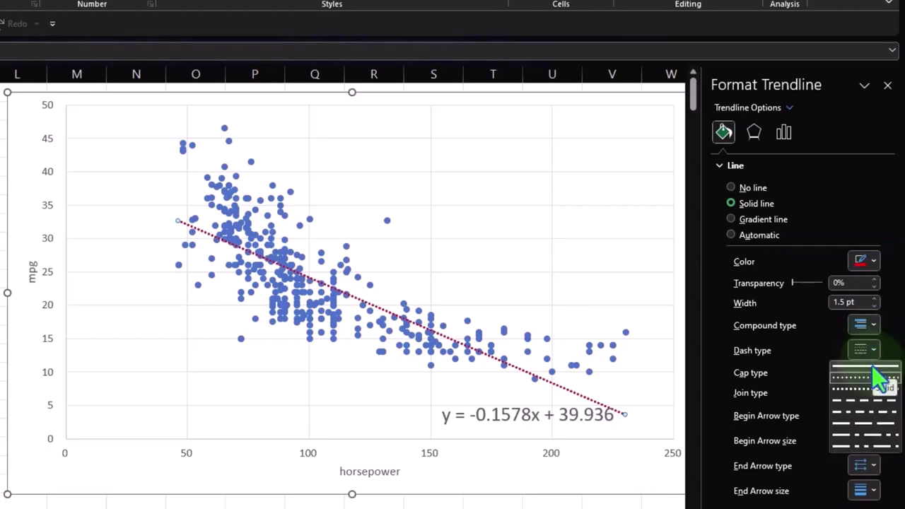
pyautogui.click(874, 369)
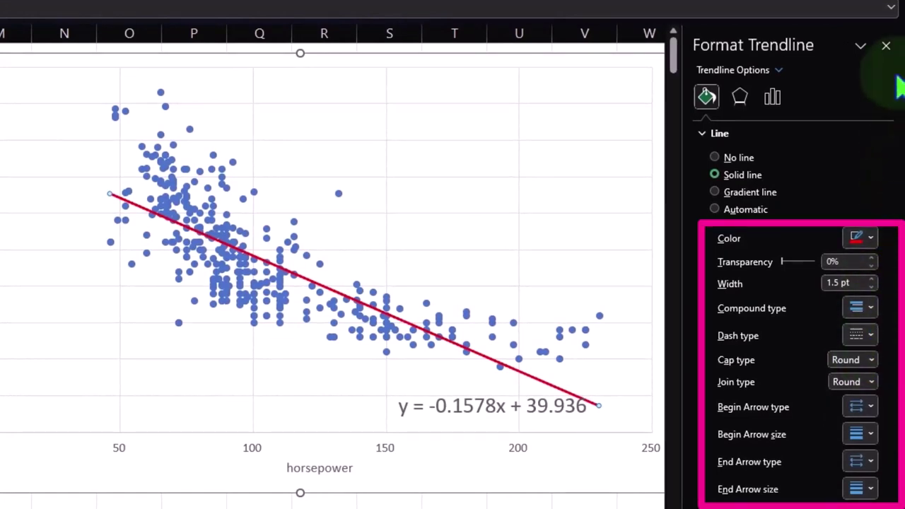
# - Close the trendline pane and sort Table8 by horsepower ascending, then largest to smallest
pyautogui.click(886, 46)
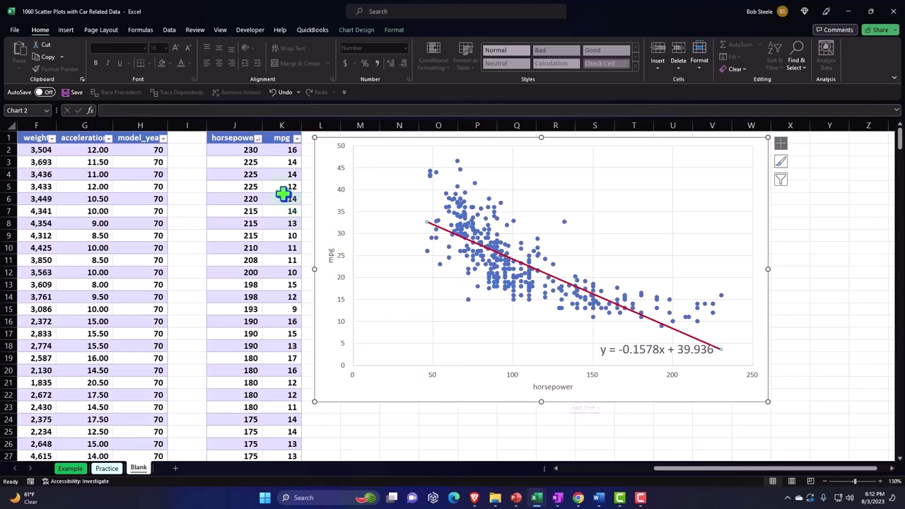
pyautogui.click(258, 139)
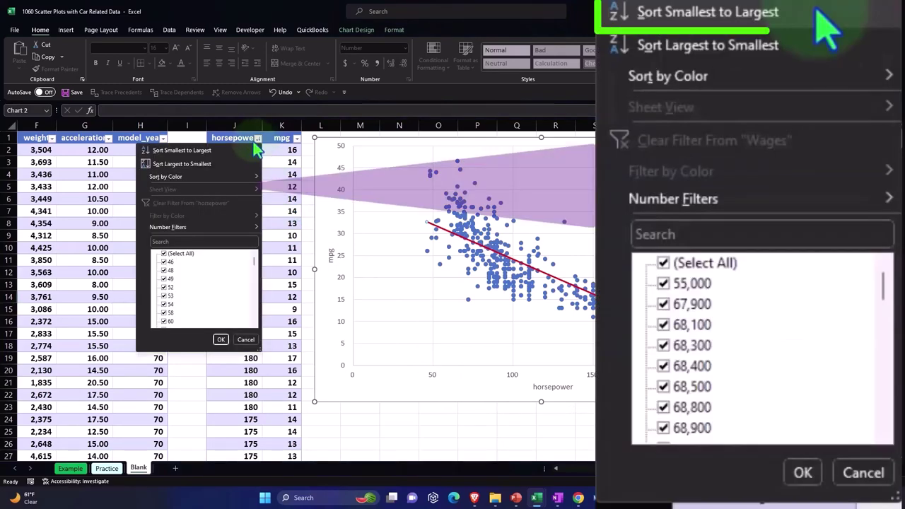
pyautogui.click(242, 152)
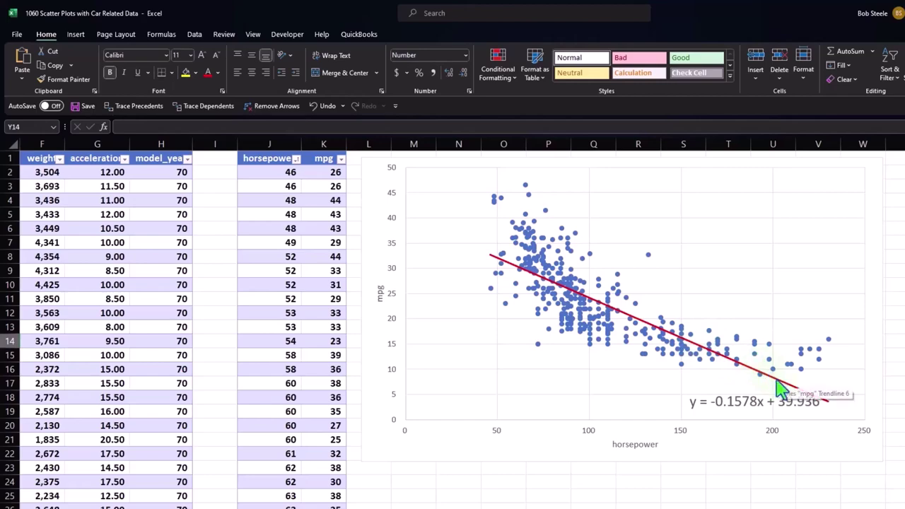
pyautogui.click(297, 159)
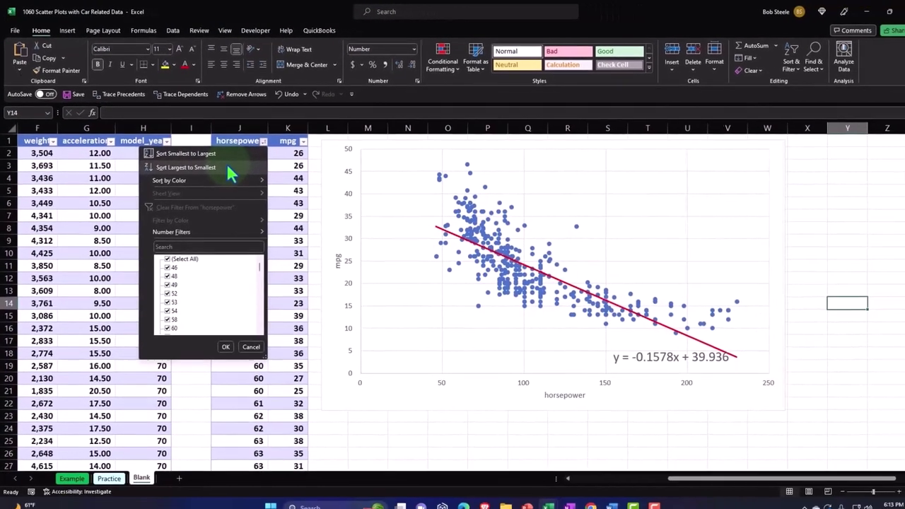
pyautogui.click(234, 179)
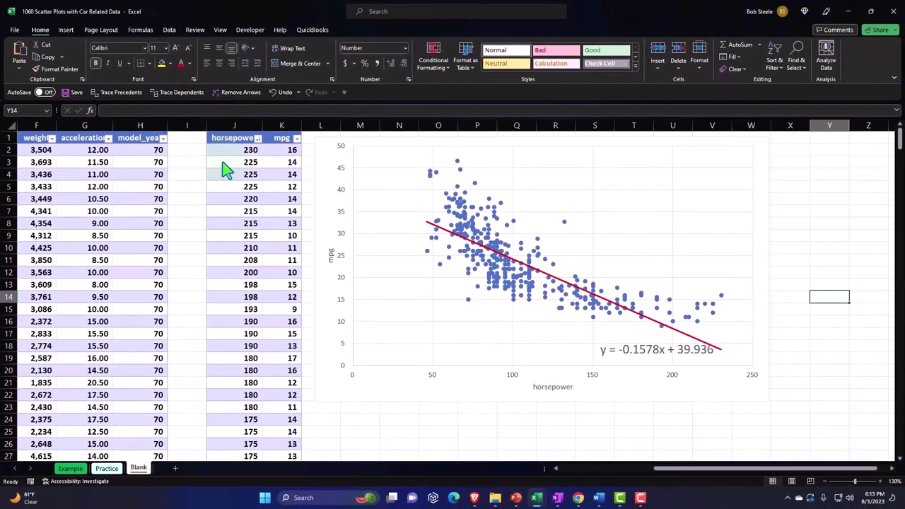
# - Deselect the chart and move left along row 14 toward column A of the car table
pyautogui.click(721, 297)
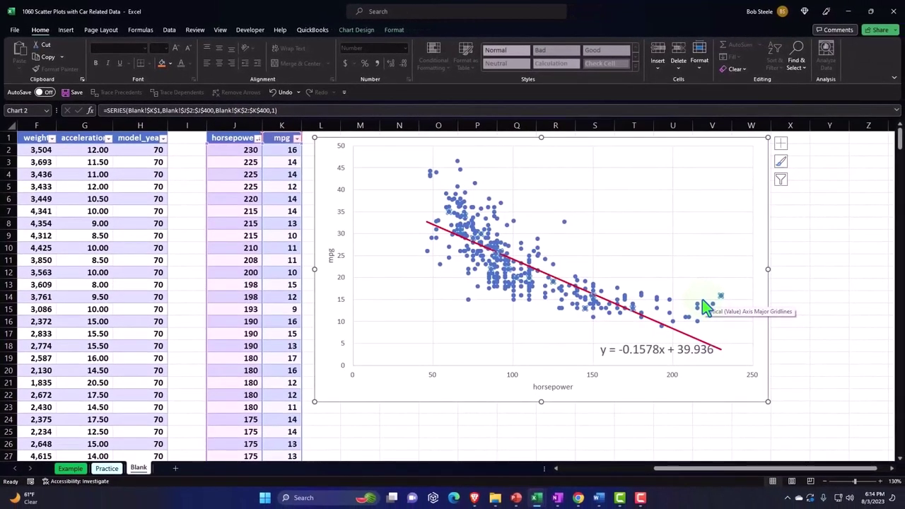
pyautogui.press('Escape')
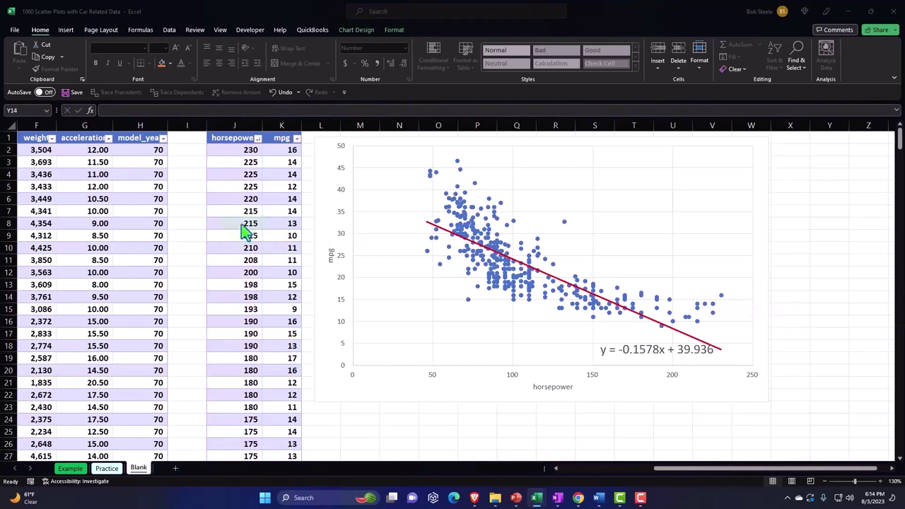
pyautogui.press('Left')
pyautogui.press('Left')
pyautogui.press('Left')
pyautogui.press('Left')
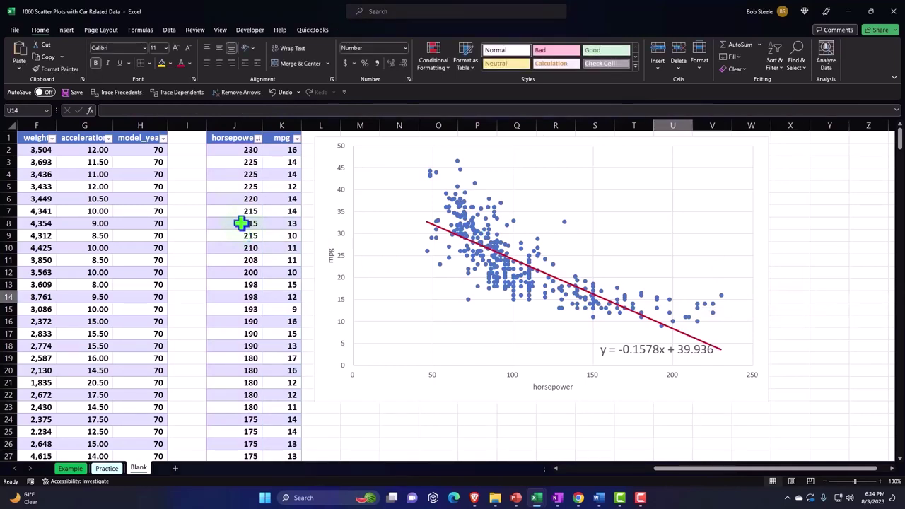
pyautogui.press('Left')
pyautogui.press('Left')
pyautogui.press('Left')
pyautogui.press('Left')
pyautogui.press('Left')
pyautogui.press('Left')
pyautogui.press('Left')
pyautogui.press('Left')
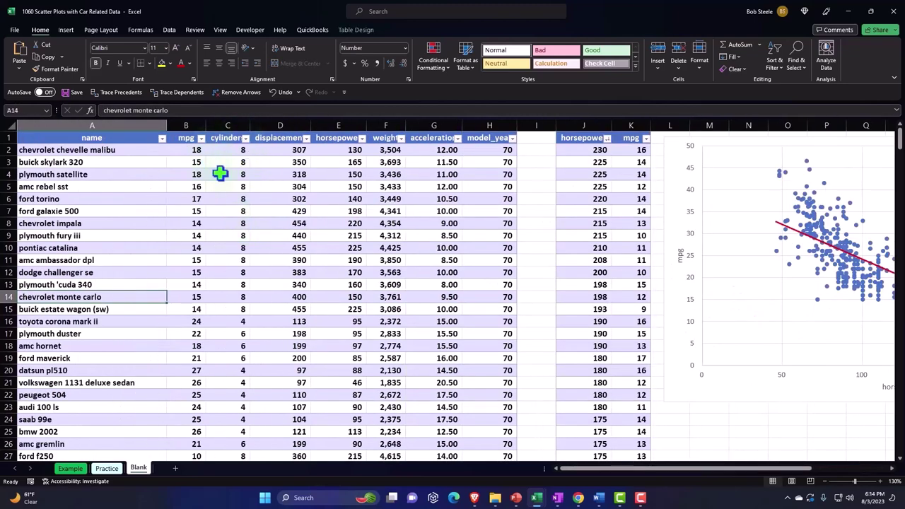
pyautogui.click(333, 126)
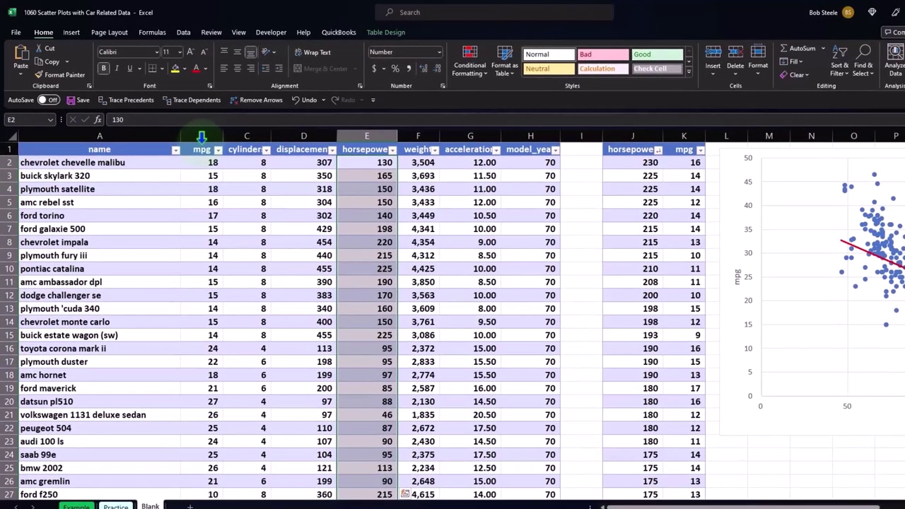
pyautogui.keyDown('ctrl'); pyautogui.click(201, 139); pyautogui.keyUp('ctrl')
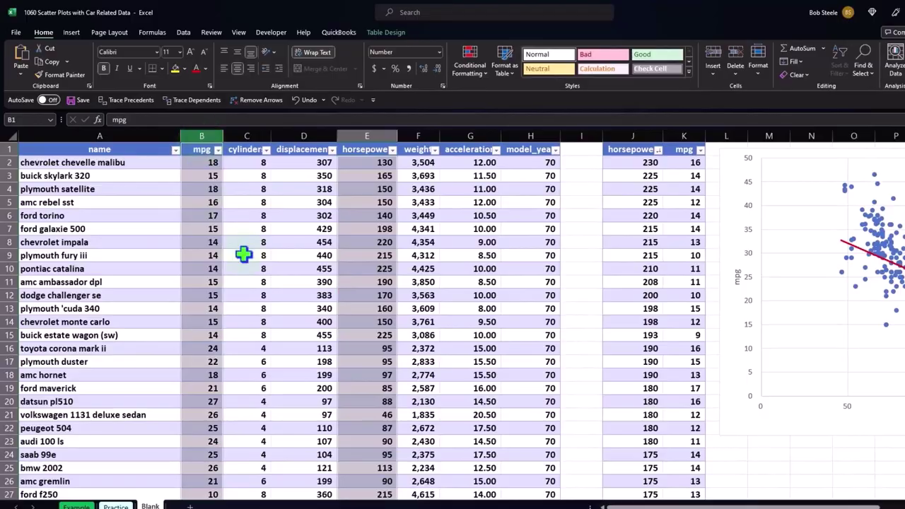
pyautogui.scroll(-5, 244, 256)
pyautogui.scroll(-11, 247, 259)
pyautogui.scroll(-13, 261, 268)
pyautogui.scroll(-13, 262, 269)
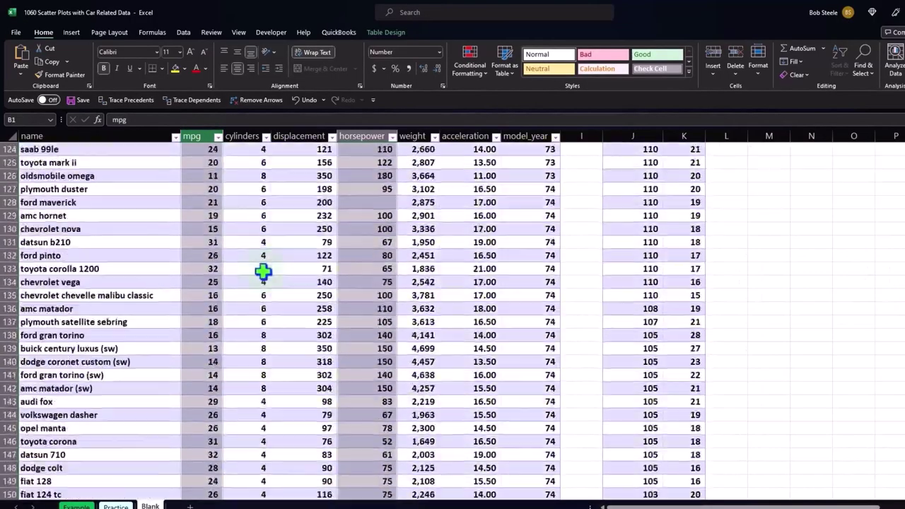
pyautogui.scroll(-10, 285, 283)
pyautogui.scroll(-14, 357, 307)
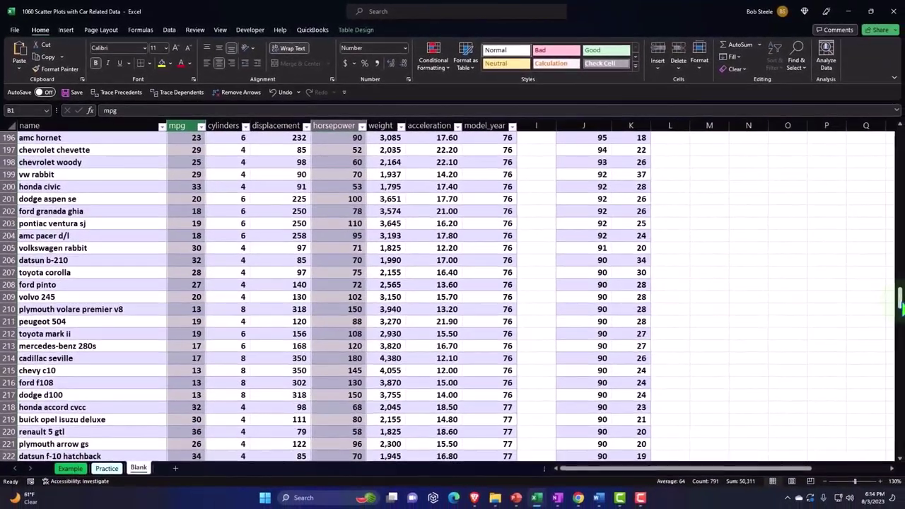
pyautogui.scroll(-20, 895, 305)
pyautogui.scroll(-12, 894, 424)
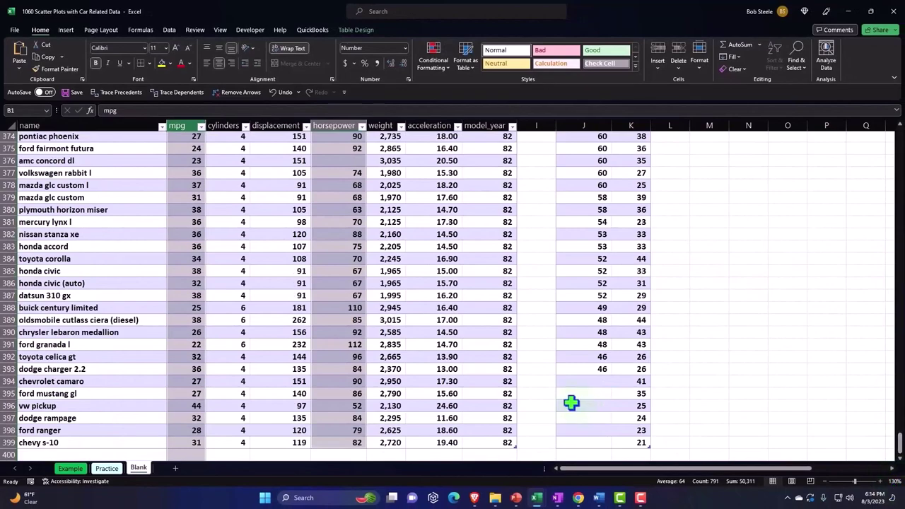
pyautogui.scroll(-3, 565, 403)
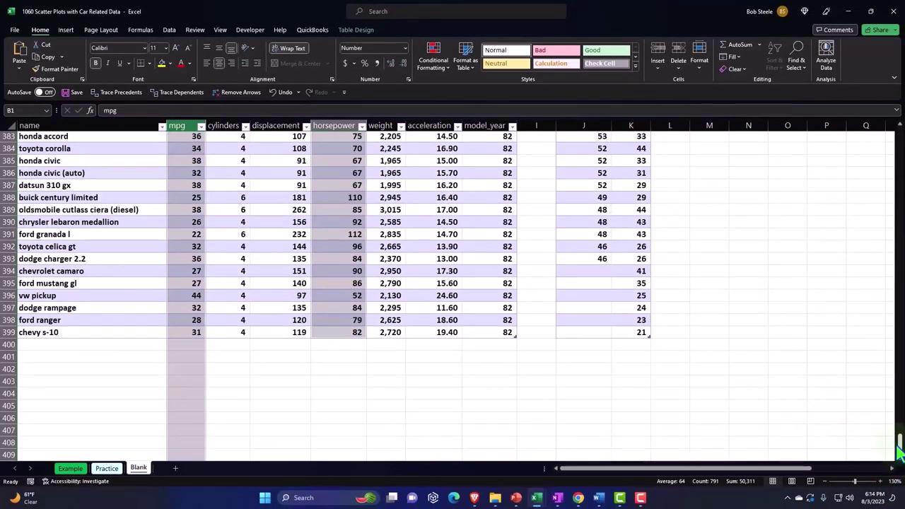
pyautogui.moveTo(900, 444); pyautogui.dragTo(883, 138)
pyautogui.click(354, 173)
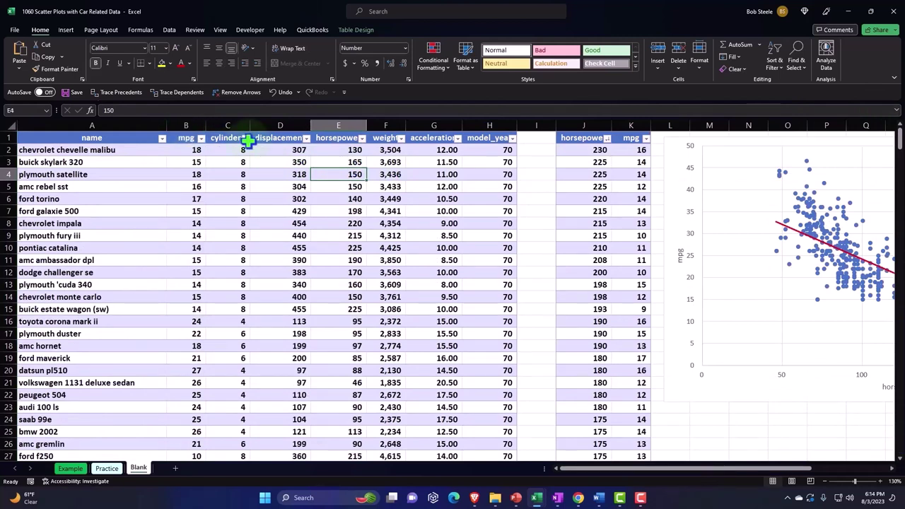
pyautogui.hotkey('ctrl', 'a')
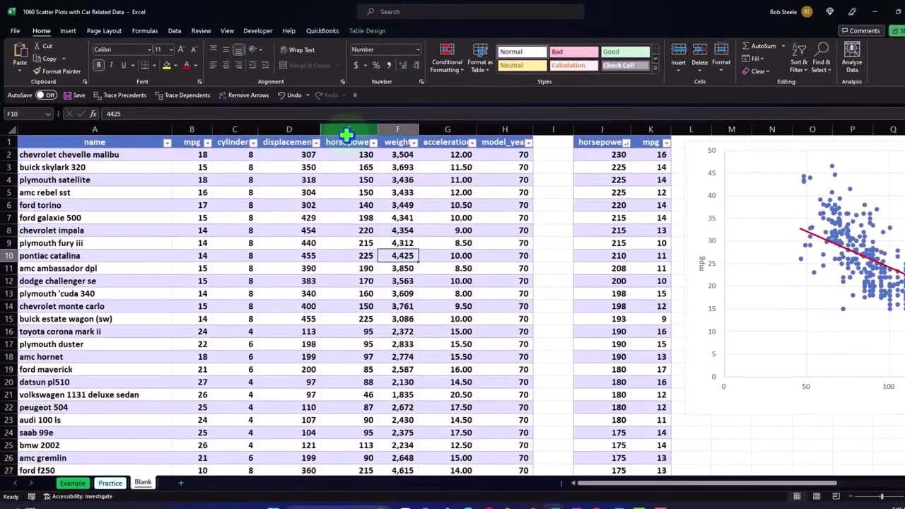
pyautogui.click(386, 248)
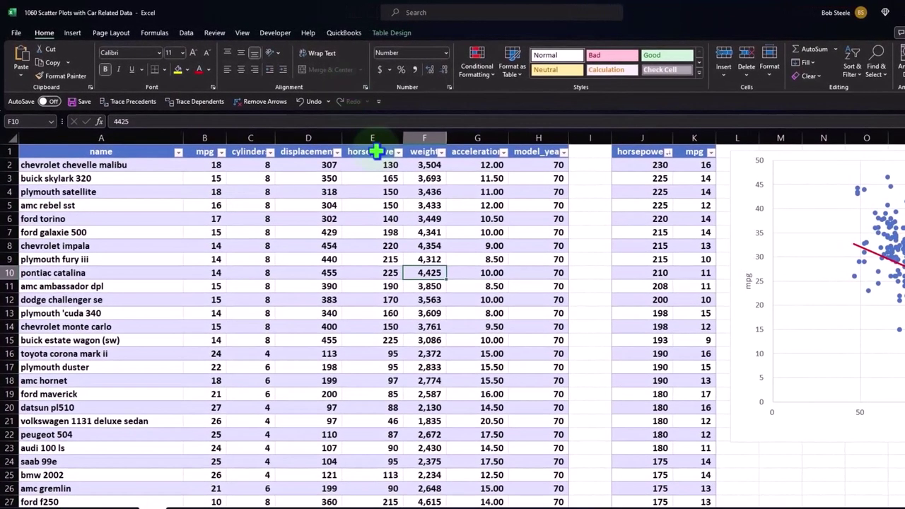
pyautogui.moveTo(375, 152); pyautogui.dragTo(407, 483)
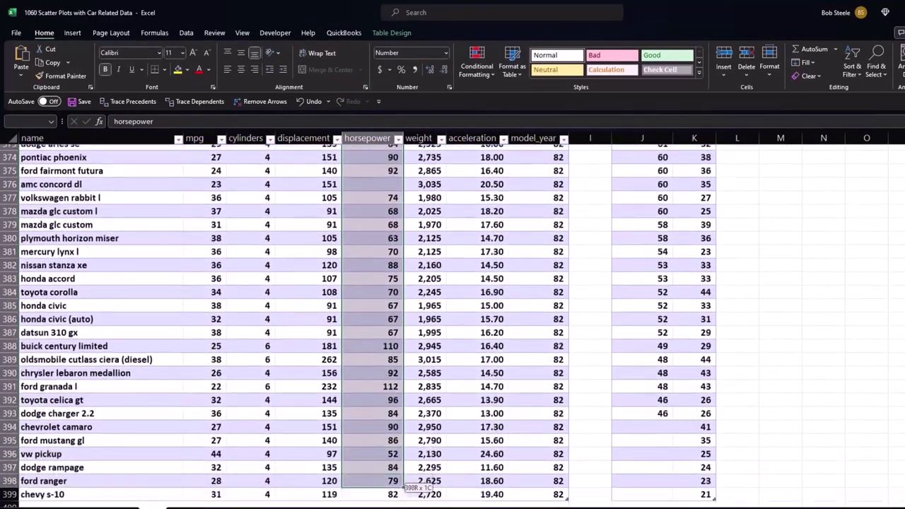
pyautogui.moveTo(406, 483); pyautogui.dragTo(385, 479)
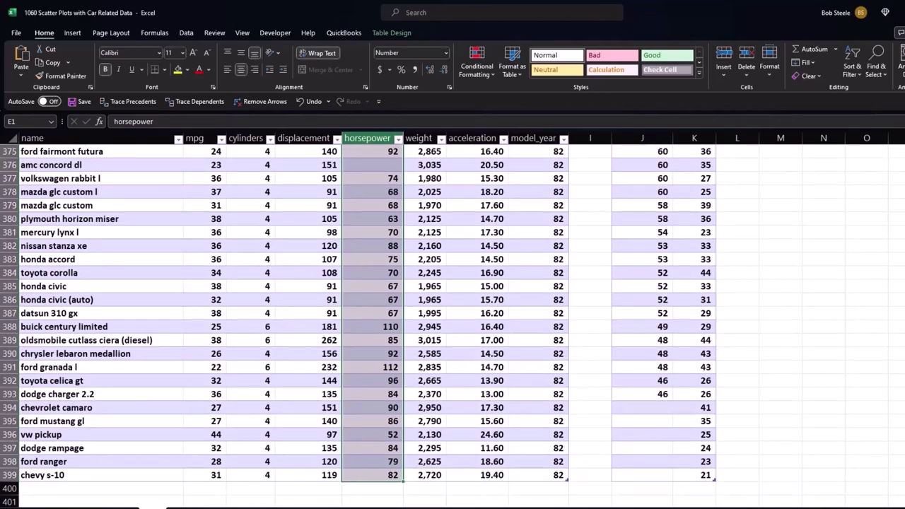
pyautogui.hotkey('ctrl', 'BackSpace')
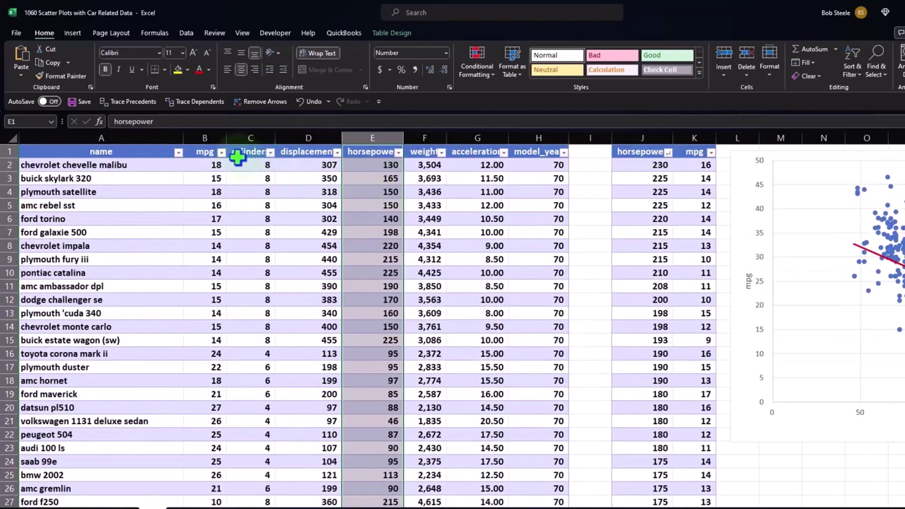
pyautogui.moveTo(203, 151)
pyautogui.mouseDown()
pyautogui.moveTo(199, 502)
pyautogui.moveTo(211, 498)
pyautogui.mouseUp()
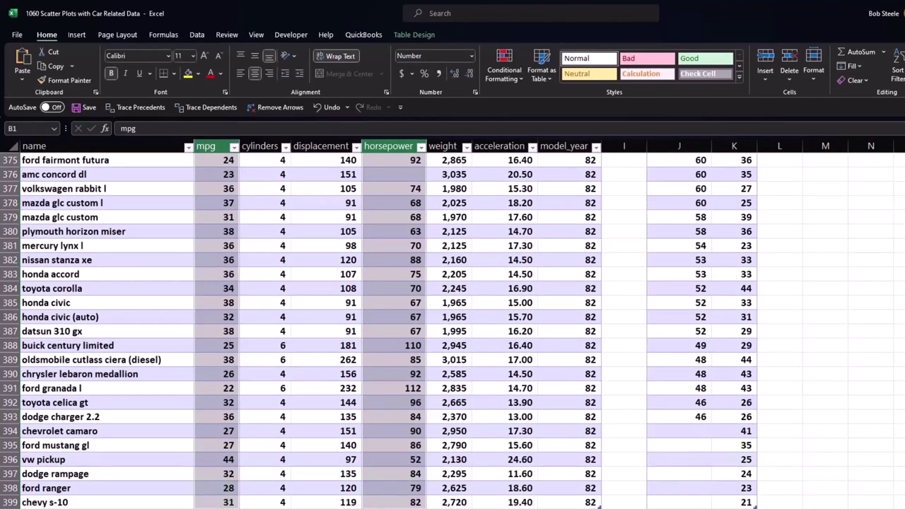
pyautogui.hotkey('ctrl', 'BackSpace')
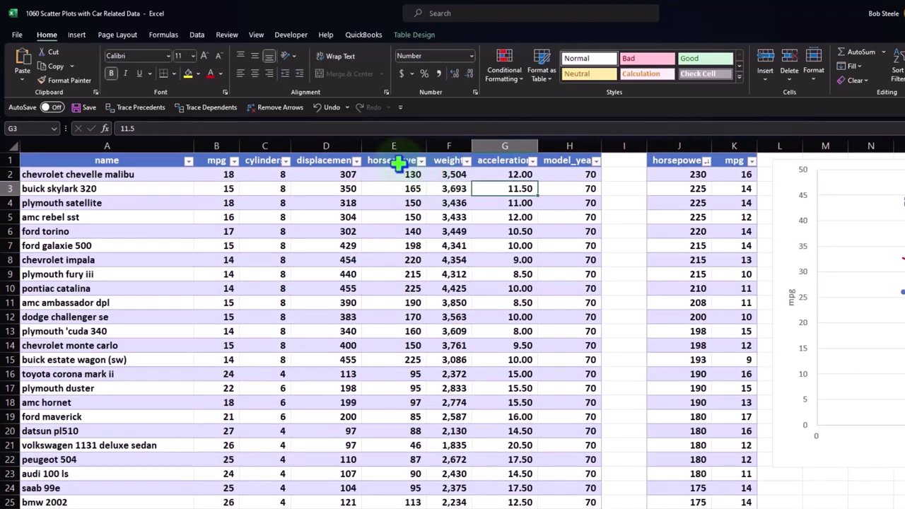
# - Select the horsepower column from header E1 down to row 399
pyautogui.click(393, 161)
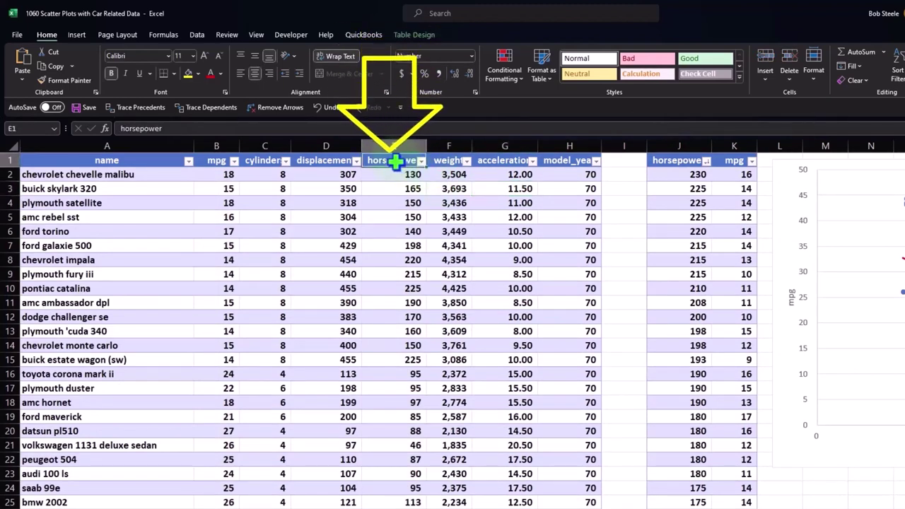
pyautogui.hotkey('ctrl', 'space')
pyautogui.scroll(-2, 393, 161)
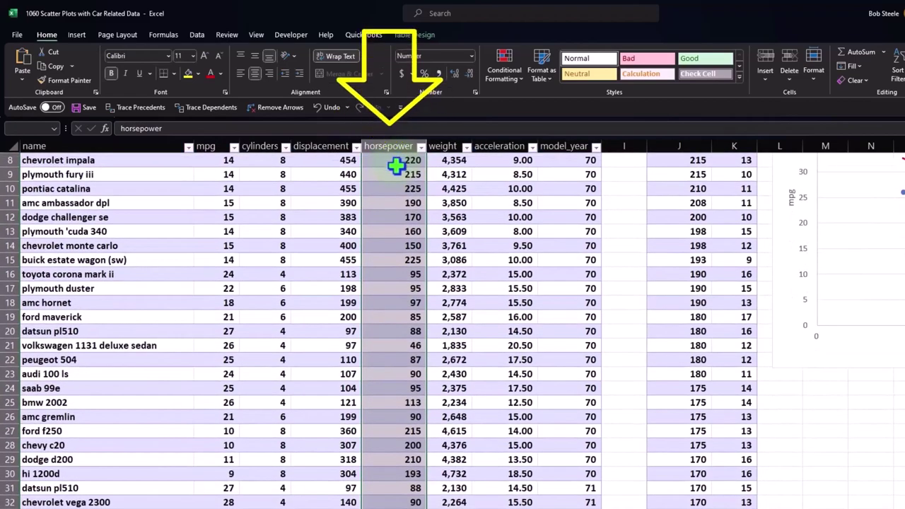
pyautogui.scroll(-1, 465, 282)
pyautogui.scroll(-3, 465, 282)
pyautogui.scroll(-1, 465, 287)
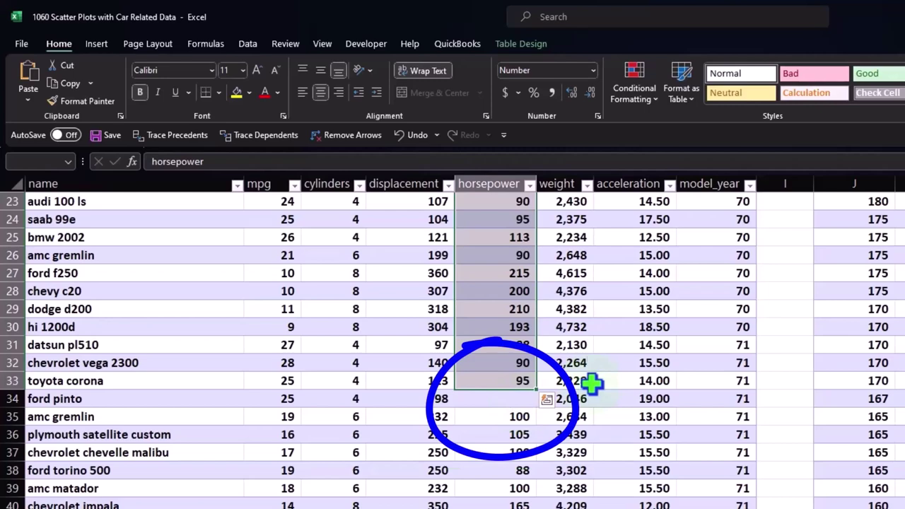
pyautogui.hotkey('shift', 'Down')
pyautogui.hotkey('shift', 'Down')
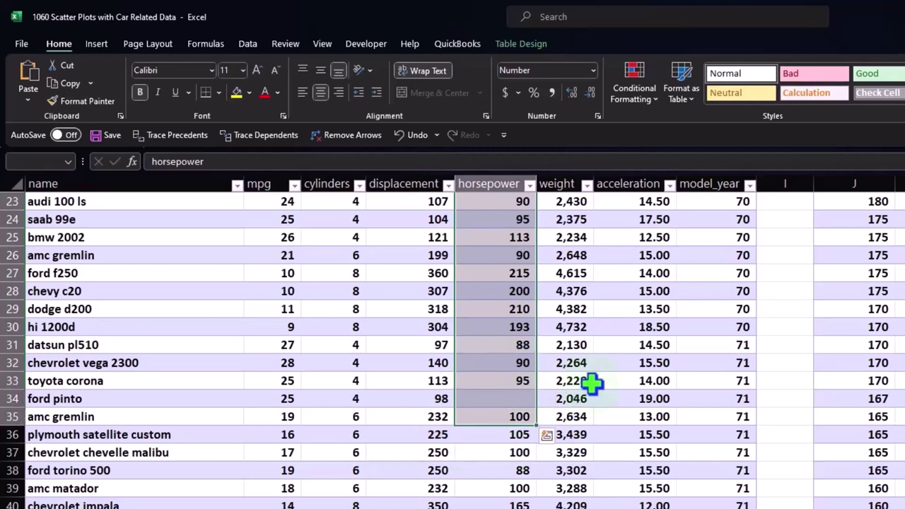
pyautogui.hotkey('ctrl', 'shift', 'Down')
pyautogui.hotkey('shift', 'Down')
pyautogui.hotkey('shift', 'Down')
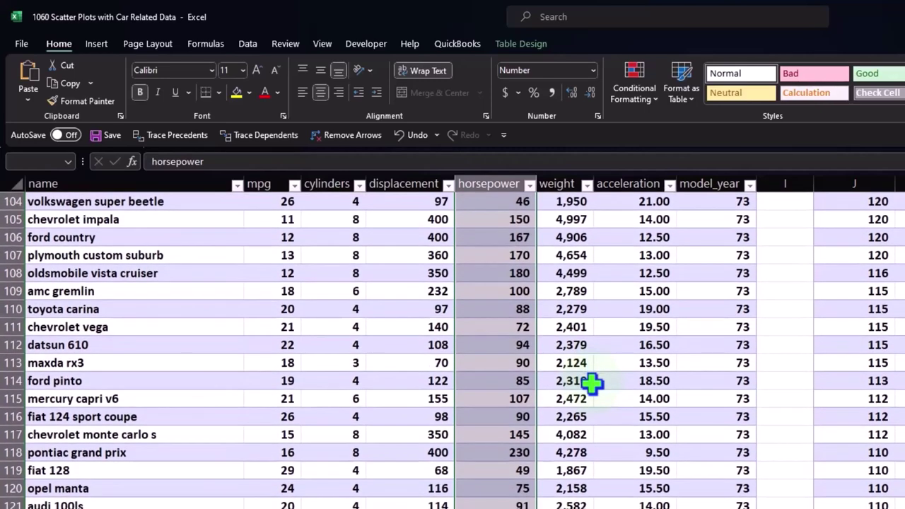
pyautogui.hotkey('shift', 'pagedown')
pyautogui.hotkey('shift', 'pagedown')
pyautogui.hotkey('shift', 'pagedown')
pyautogui.hotkey('shift', 'Down')
pyautogui.hotkey('shift', 'Down')
pyautogui.hotkey('shift', 'Down')
pyautogui.hotkey('shift', 'Down')
pyautogui.hotkey('shift', 'Down')
pyautogui.hotkey('shift', 'Down')
pyautogui.hotkey('shift', 'Down')
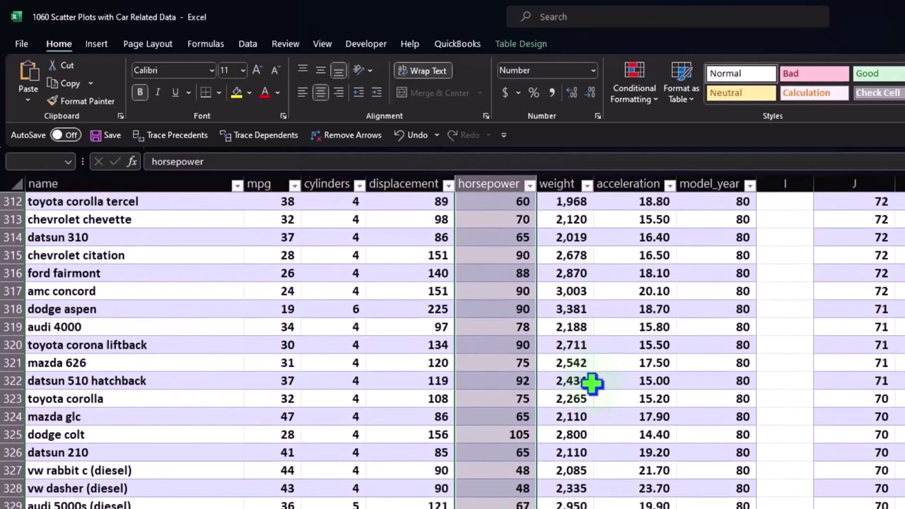
pyautogui.hotkey('shift', 'Down')
pyautogui.hotkey('shift', 'Down')
pyautogui.hotkey('shift', 'pagedown')
pyautogui.hotkey('shift', 'Down')
pyautogui.hotkey('shift', 'Down')
pyautogui.hotkey('shift', 'pagedown')
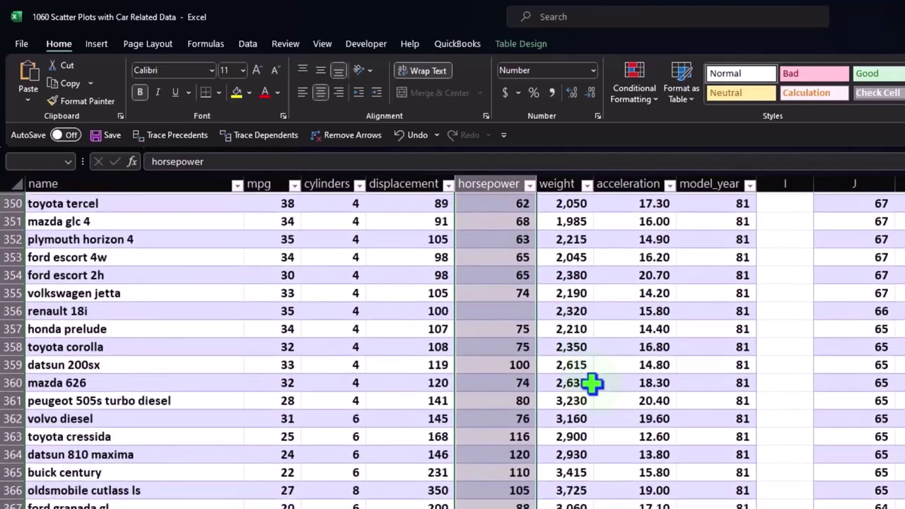
pyautogui.hotkey('shift', 'Down')
pyautogui.hotkey('shift', 'Down')
pyautogui.hotkey('shift', 'pagedown')
pyautogui.hotkey('shift', 'Down')
pyautogui.hotkey('shift', 'Down')
pyautogui.hotkey('shift', 'Down')
pyautogui.hotkey('shift', 'Down')
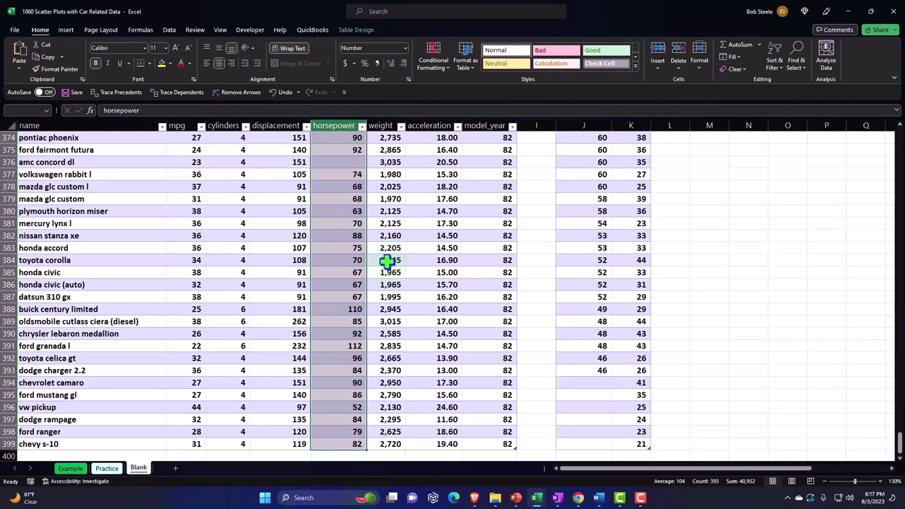
# - Add the mpg column, from header B1 to the last row, to the selection
pyautogui.scroll(20, 388, 261)
pyautogui.scroll(2, 388, 262)
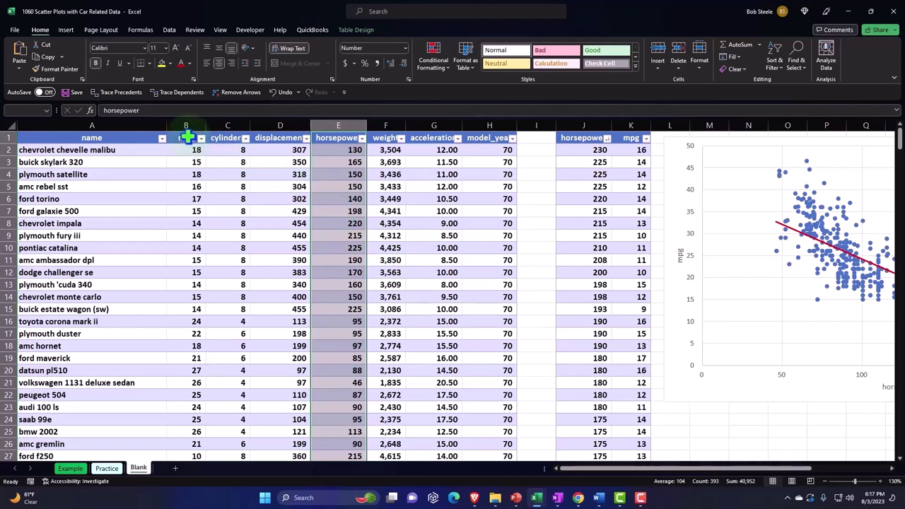
pyautogui.keyDown('ctrl'); pyautogui.click(187, 138); pyautogui.keyUp('ctrl')
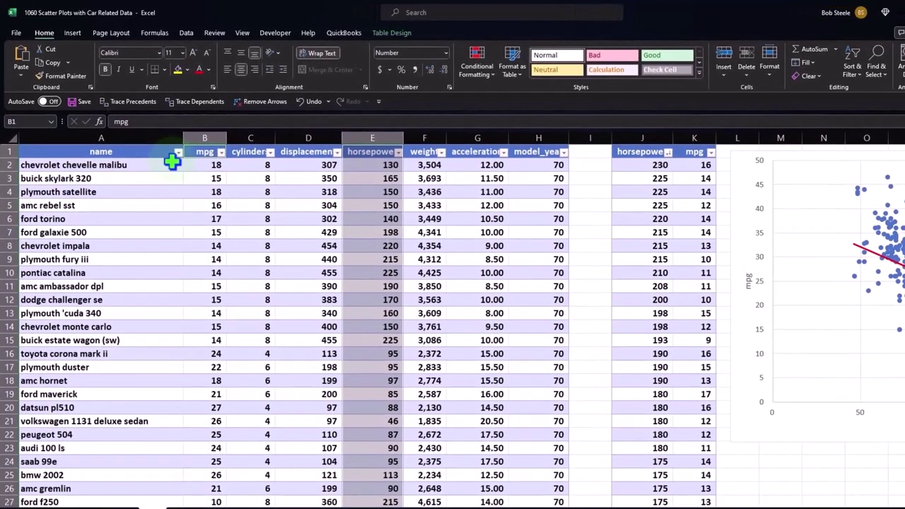
pyautogui.hotkey('ctrl', 'shift', 'Down')
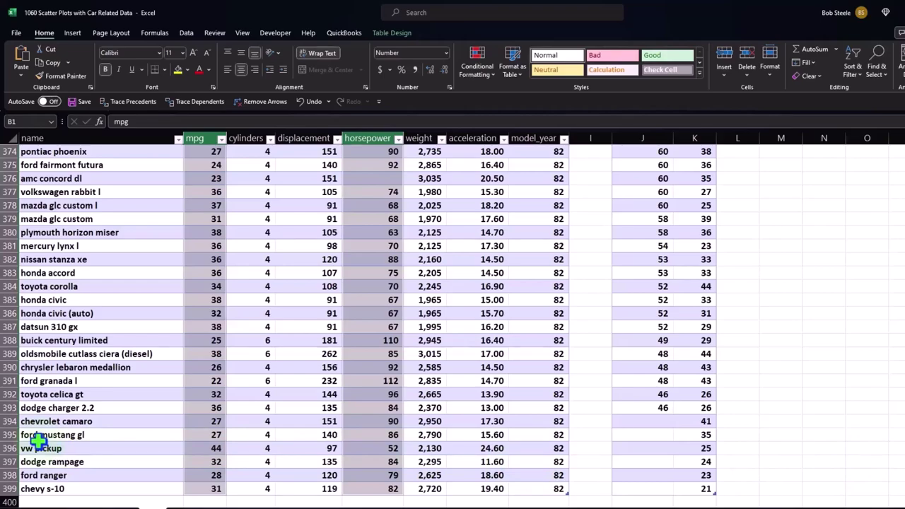
# - Insert a plain scatter chart of the selected mpg and horsepower data and drag it below the first chart
pyautogui.hotkey('ctrl', 'BackSpace')
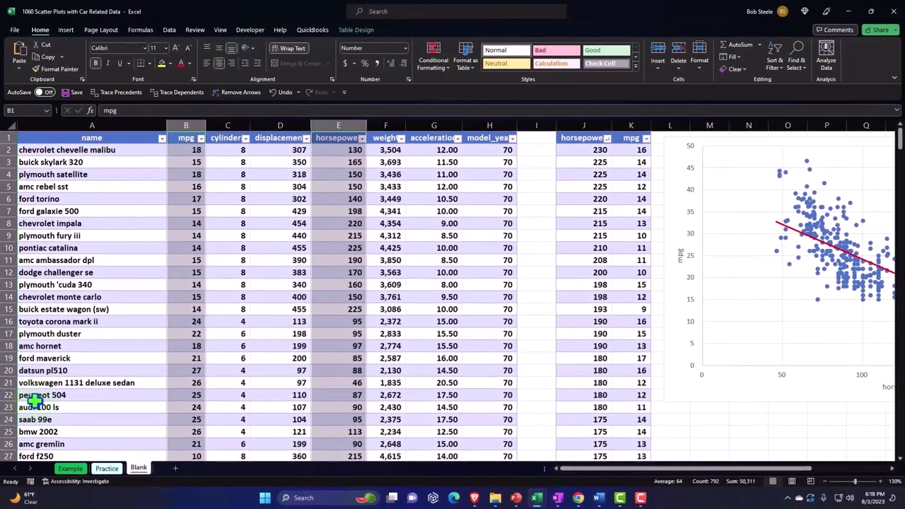
pyautogui.click(65, 31)
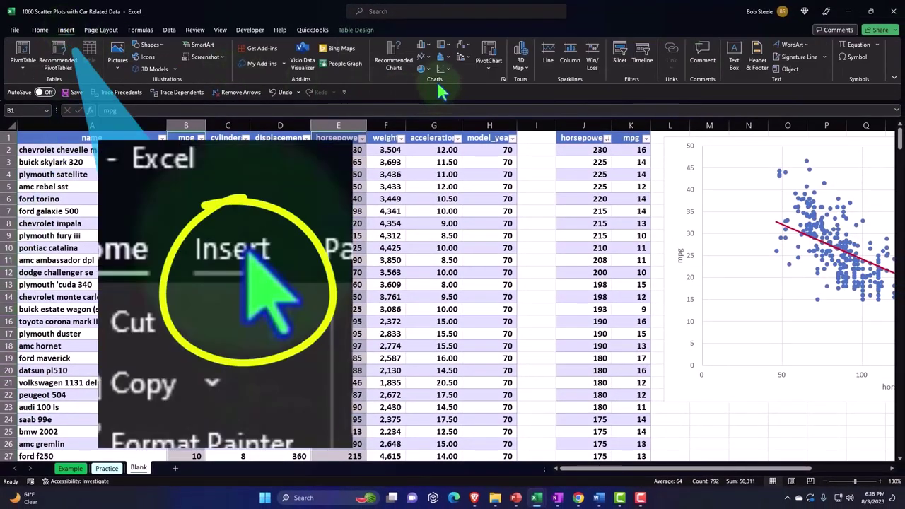
pyautogui.click(427, 57)
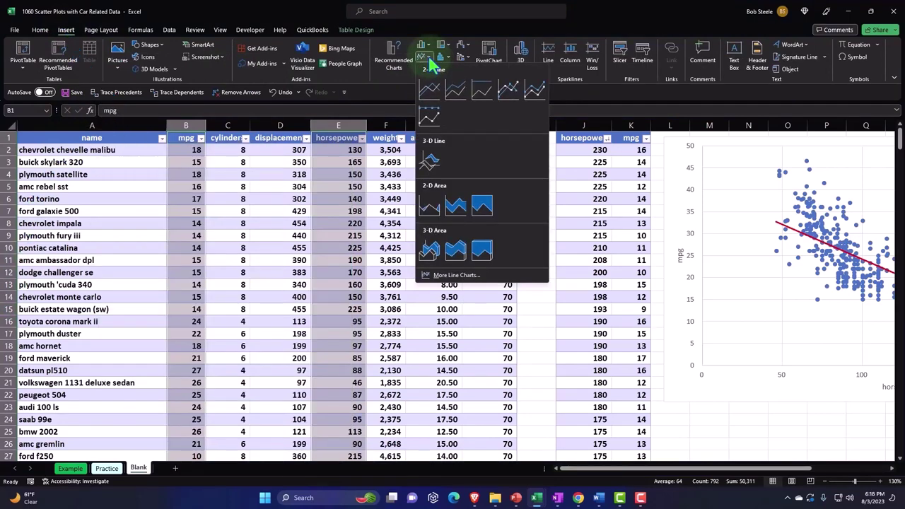
pyautogui.click(428, 57)
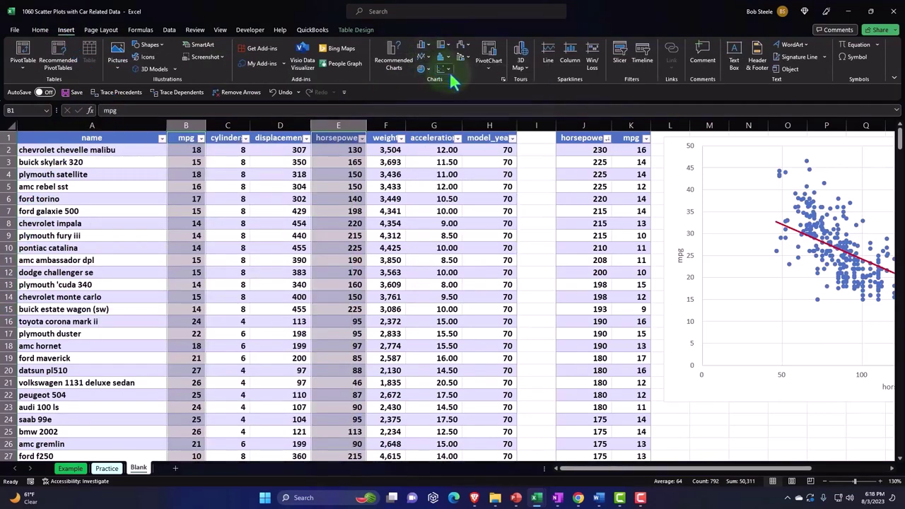
pyautogui.click(447, 69)
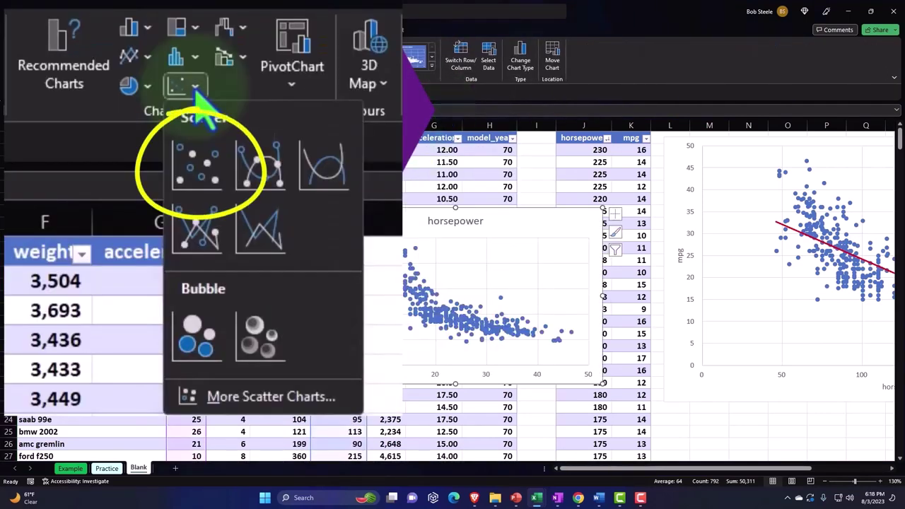
pyautogui.moveTo(570, 321); pyautogui.dragTo(739, 479)
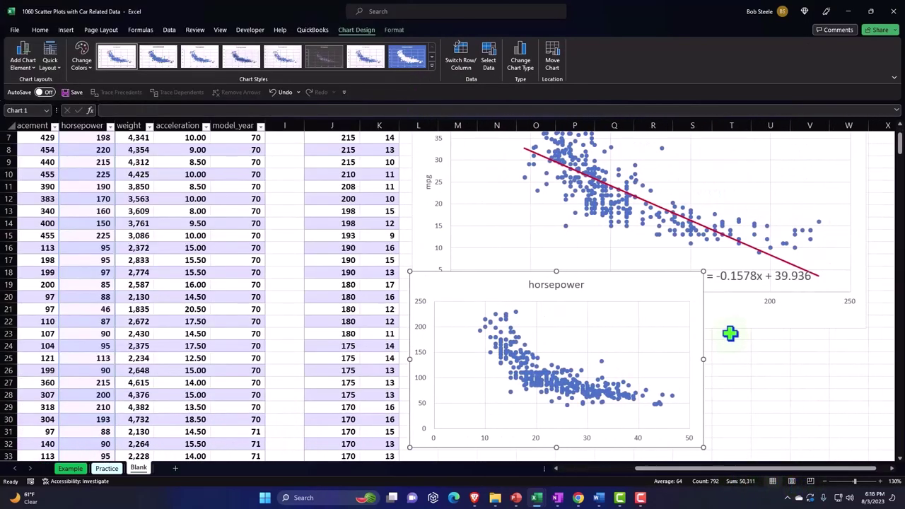
# - Move the new scatter chart under the mpg chart and enlarge it from its corner
pyautogui.moveTo(733, 334)
pyautogui.mouseDown()
pyautogui.moveTo(461, 220)
pyautogui.moveTo(429, 290)
pyautogui.mouseUp()
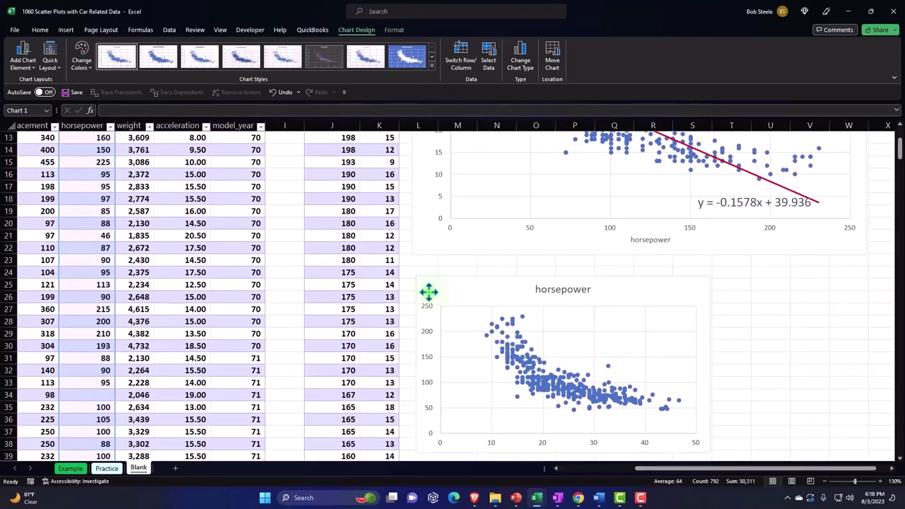
pyautogui.scroll(-2, 691, 353)
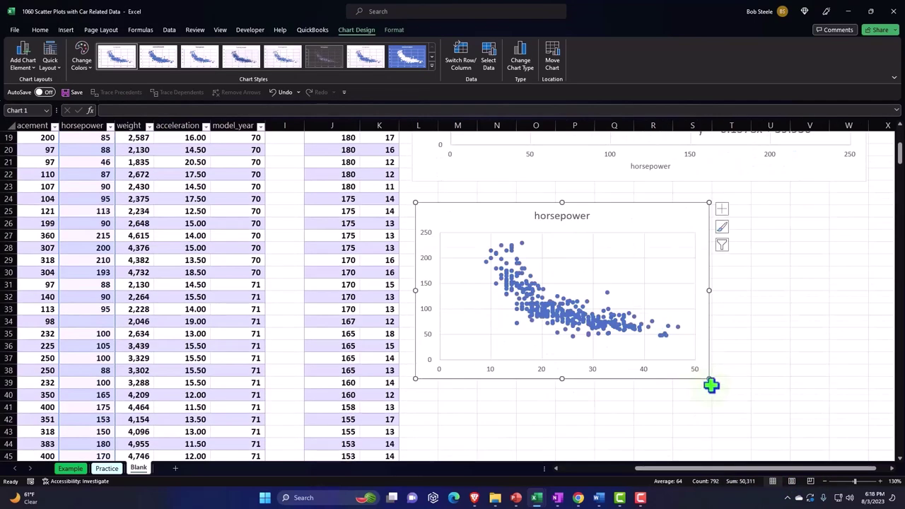
pyautogui.moveTo(709, 379); pyautogui.dragTo(876, 430)
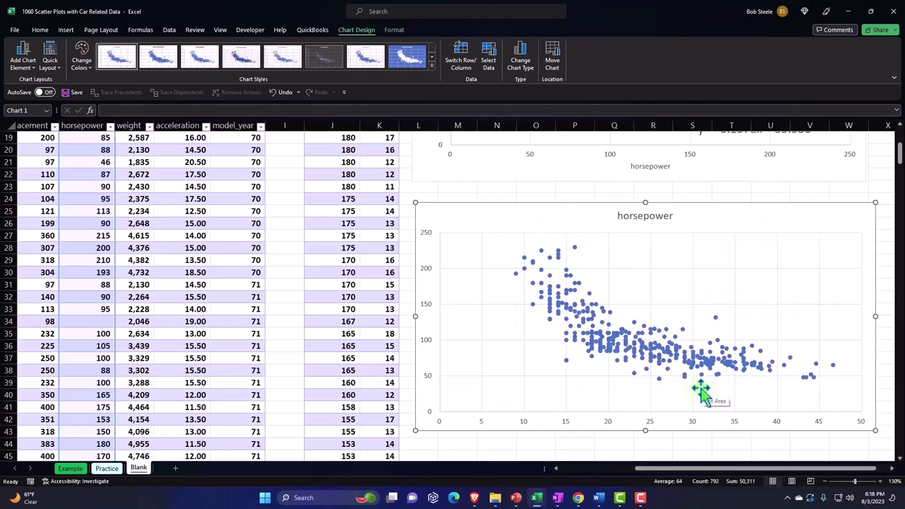
pyautogui.scroll(4, 700, 391)
pyautogui.scroll(2, 700, 391)
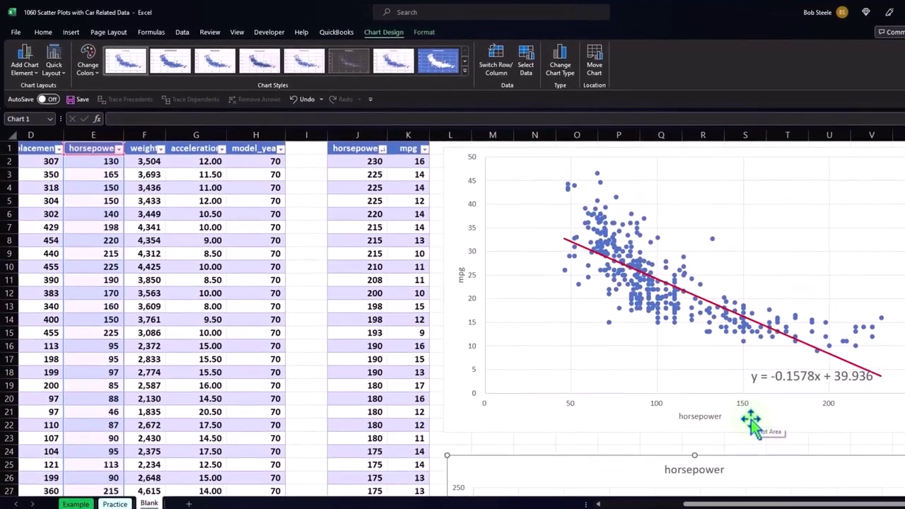
pyautogui.scroll(-3, 709, 397)
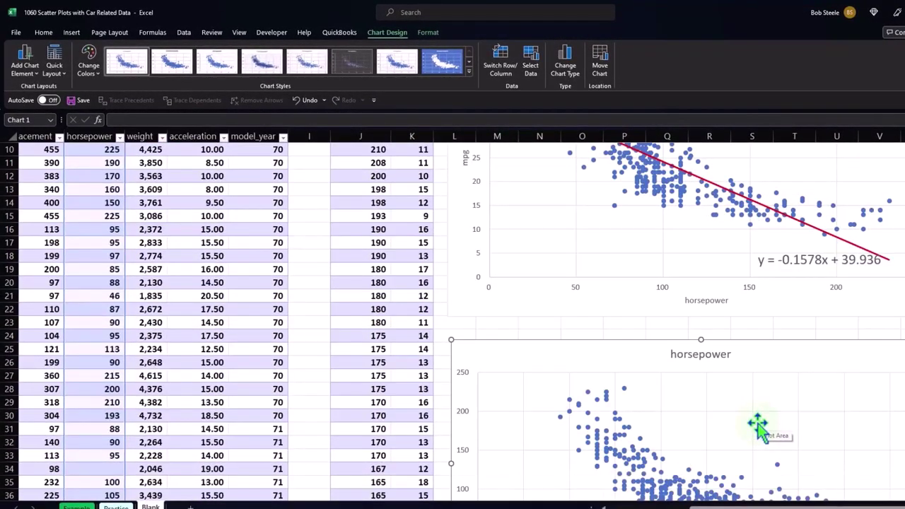
pyautogui.scroll(-2, 758, 428)
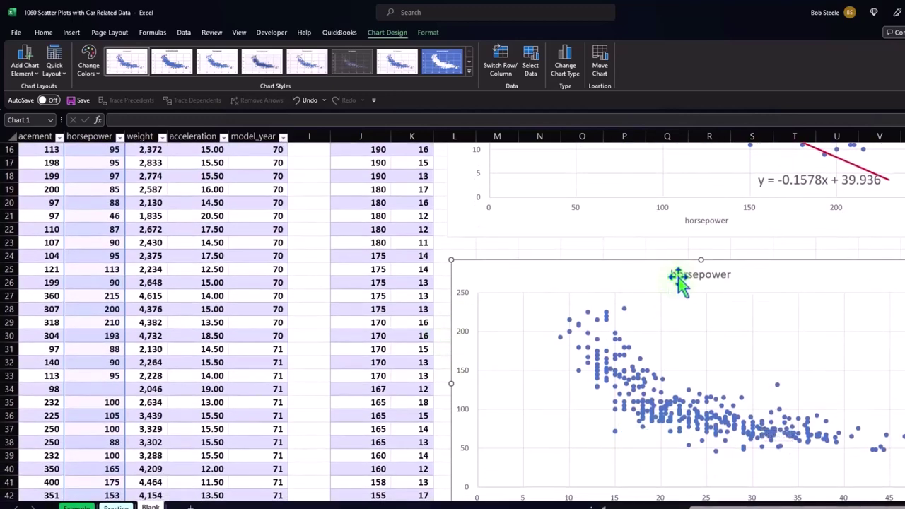
# - Delete the new chart's horsepower title
pyautogui.press('Delete')
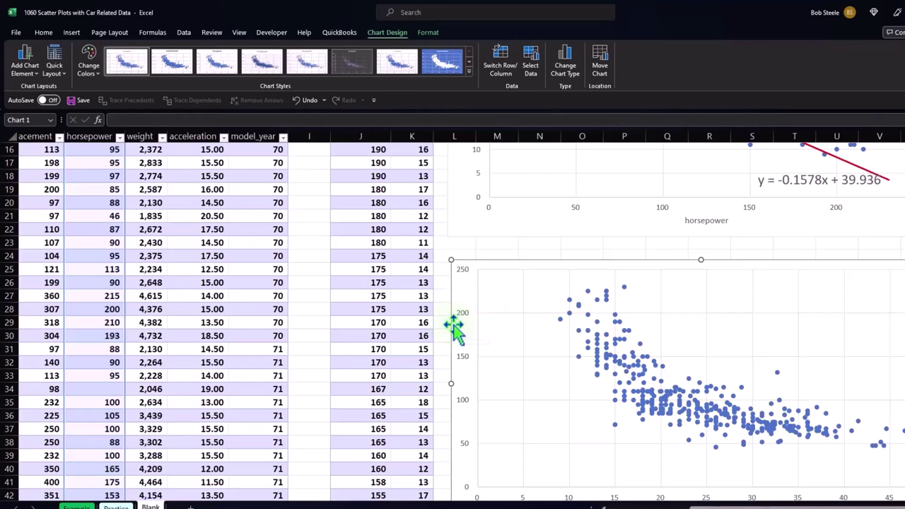
pyautogui.scroll(-1, 453, 327)
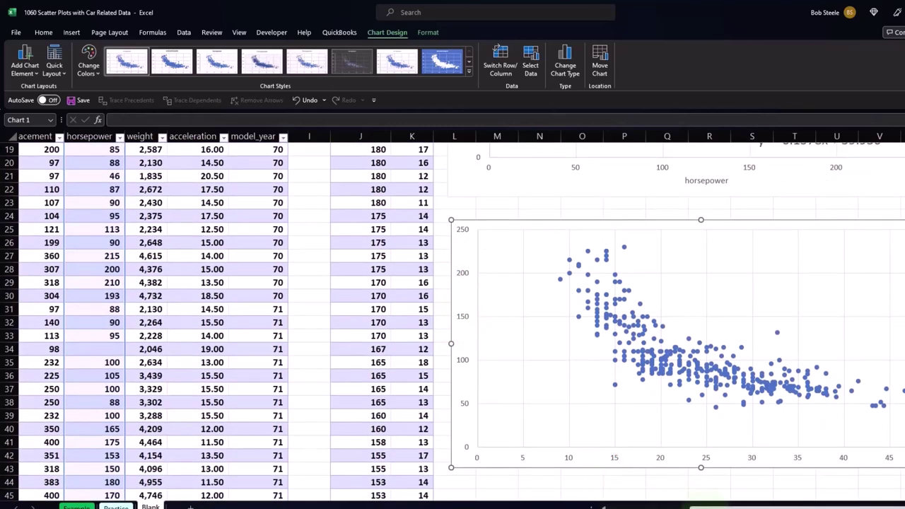
pyautogui.hscroll(-3, 303, 373)
pyautogui.scroll(6, 303, 373)
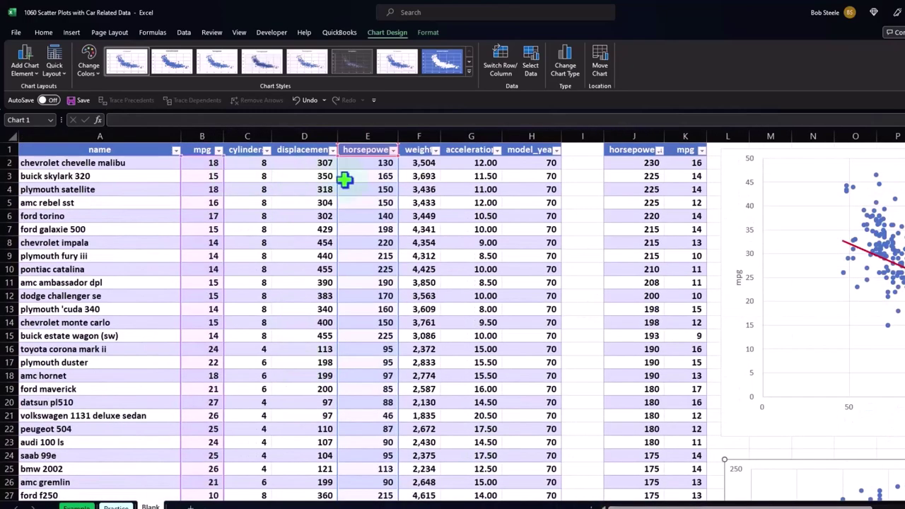
pyautogui.hscroll(3, 697, 500)
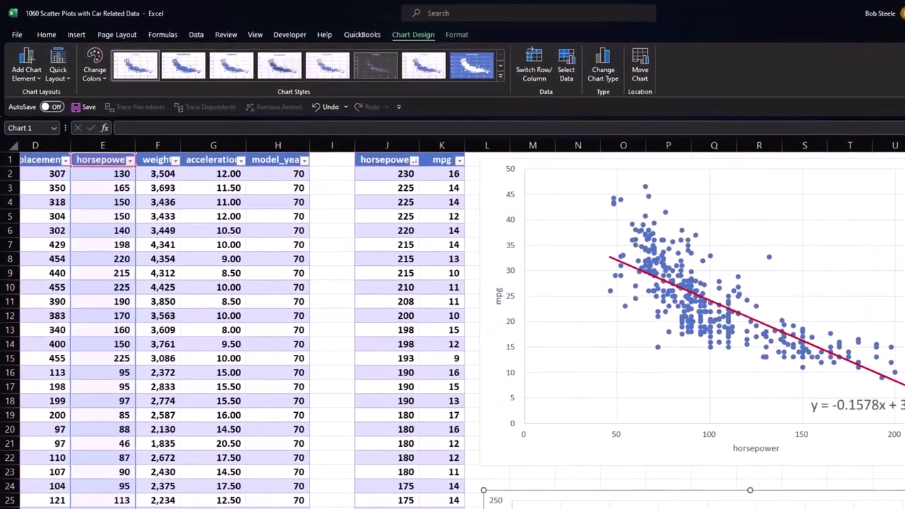
pyautogui.scroll(-3, 814, 495)
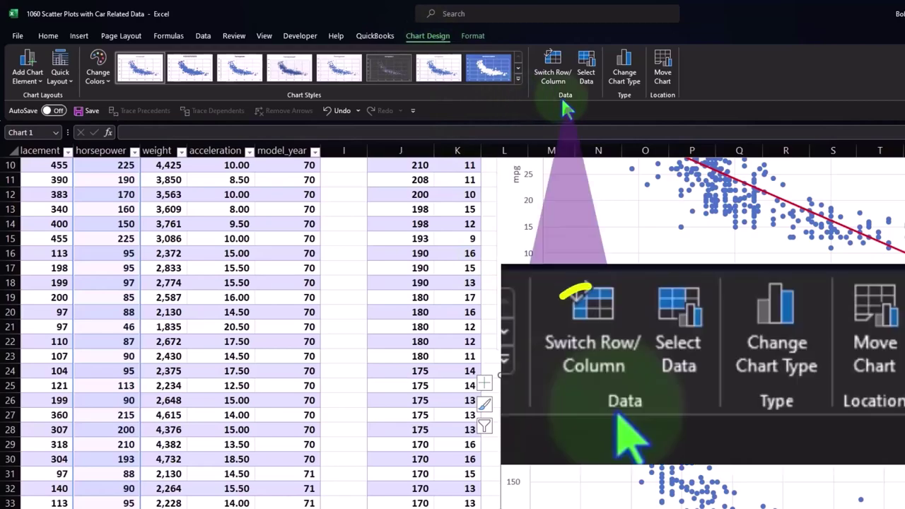
# - Try Switch Row/Column, dismiss the series limit warning, and edit the horsepower series in Select Data
pyautogui.click(556, 79)
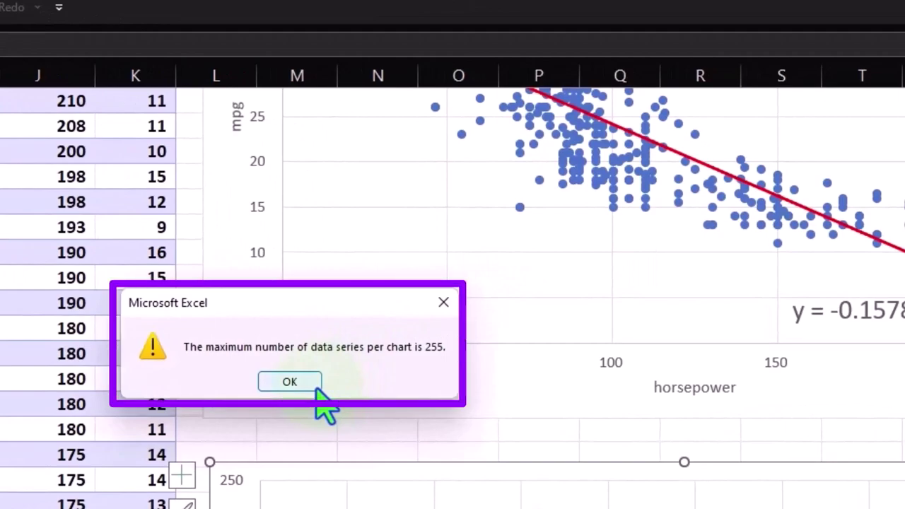
pyautogui.click(317, 388)
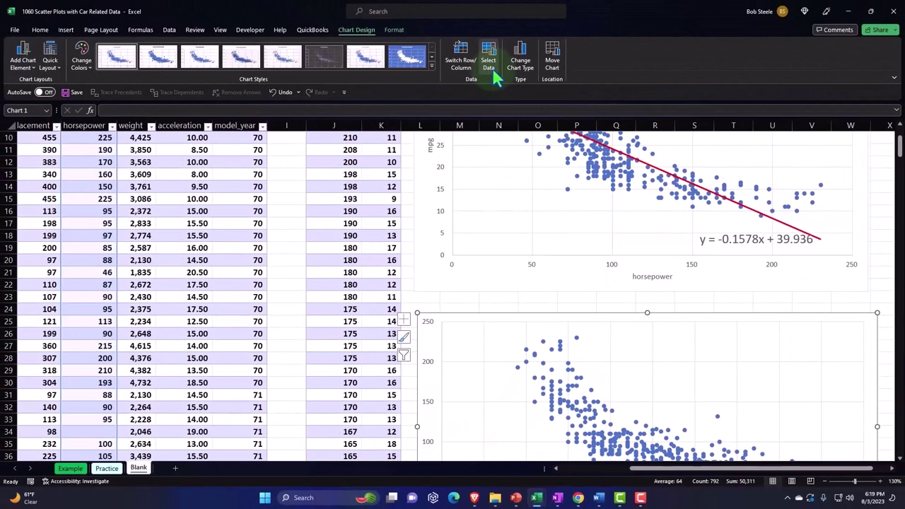
pyautogui.click(492, 68)
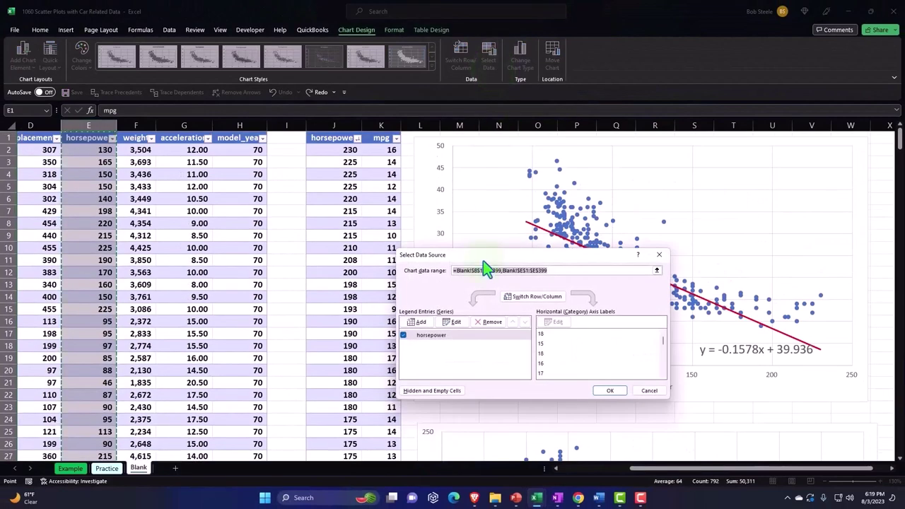
pyautogui.moveTo(484, 256); pyautogui.dragTo(525, 164)
pyautogui.click(495, 231)
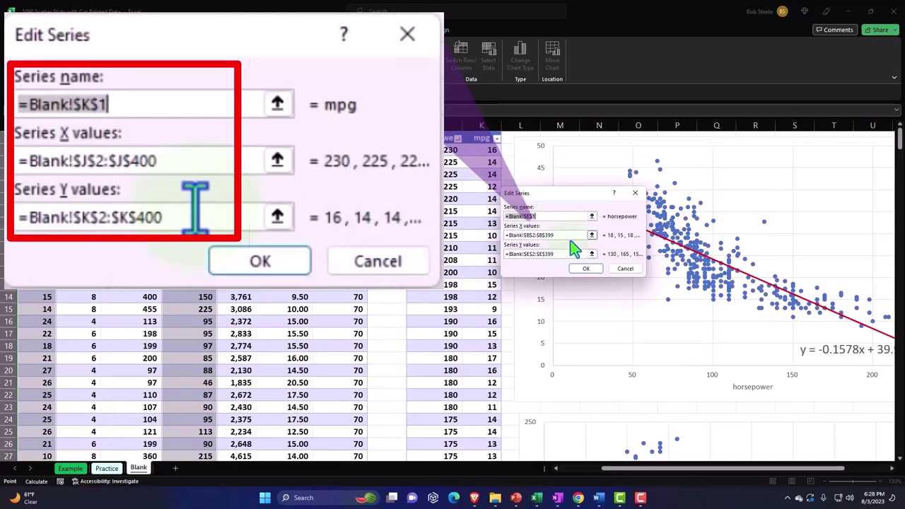
pyautogui.scroll(-1, 573, 244)
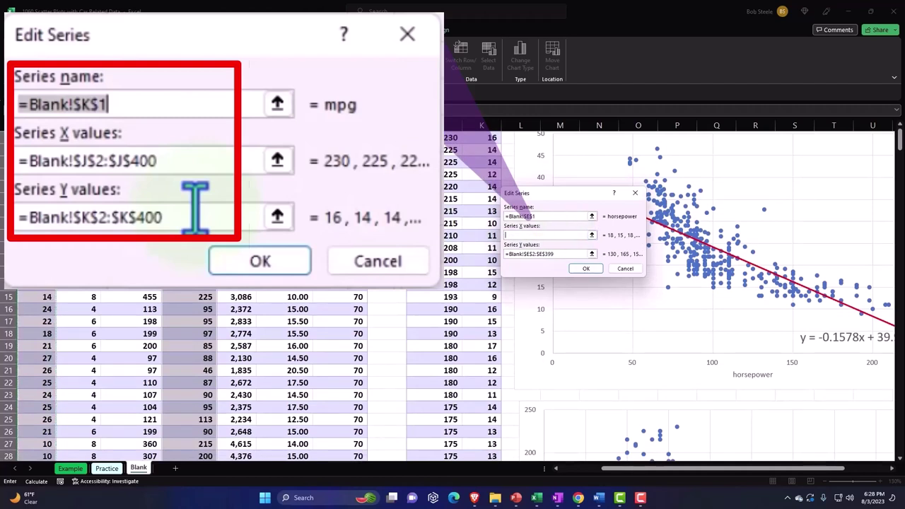
# - Set the series X values to horsepower E2:E399 and Y values to mpg B2:B399
pyautogui.click(592, 235)
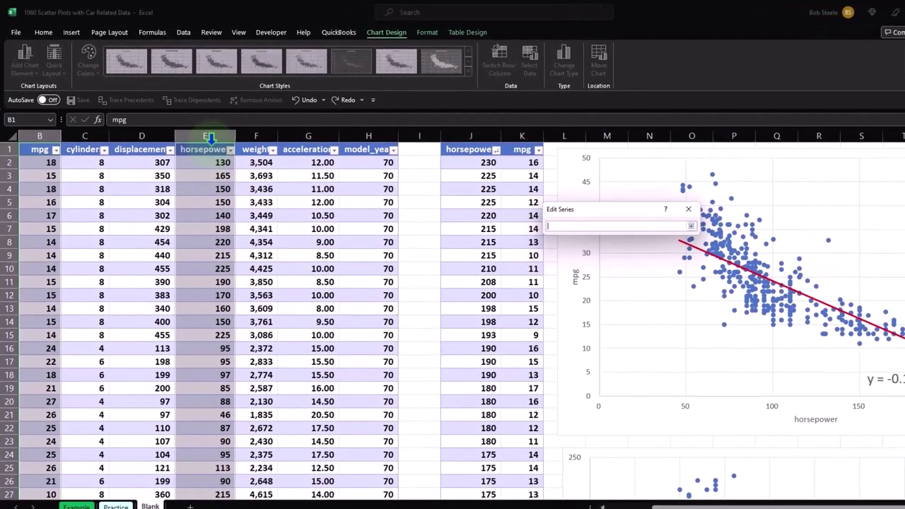
pyautogui.click(210, 139)
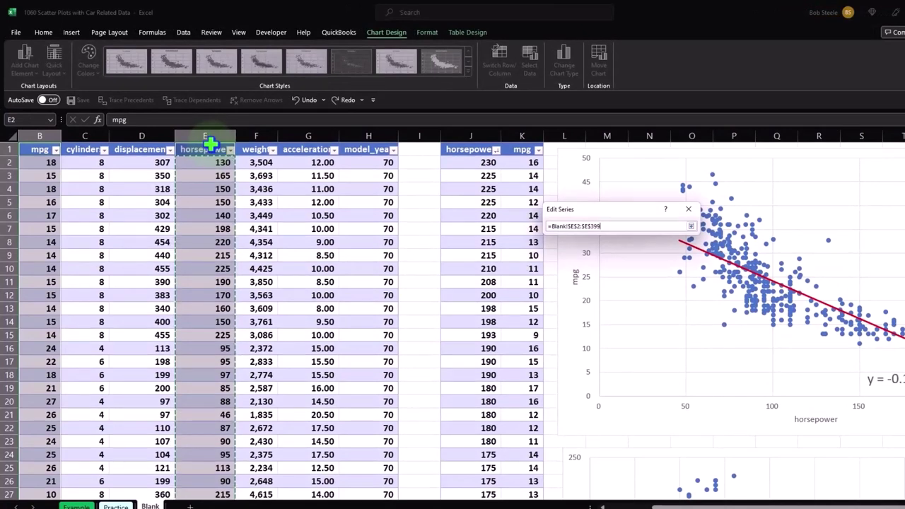
pyautogui.click(691, 226)
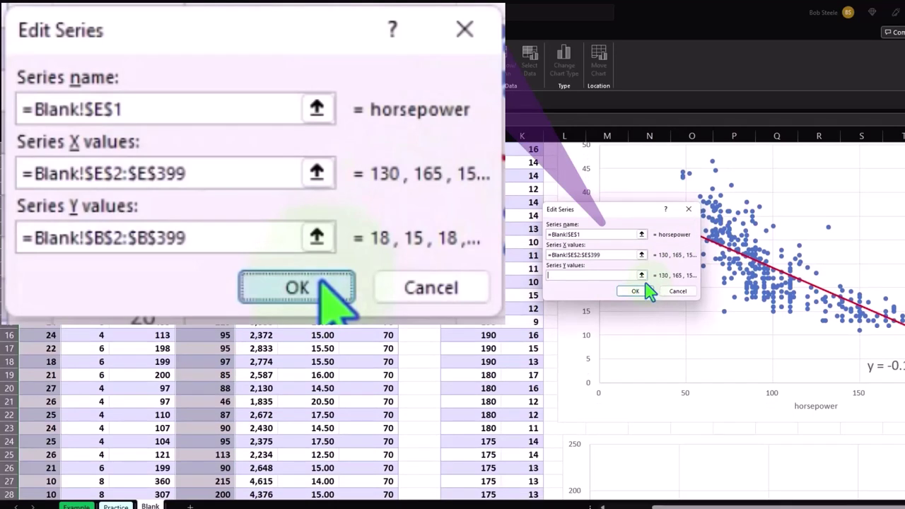
pyautogui.click(642, 277)
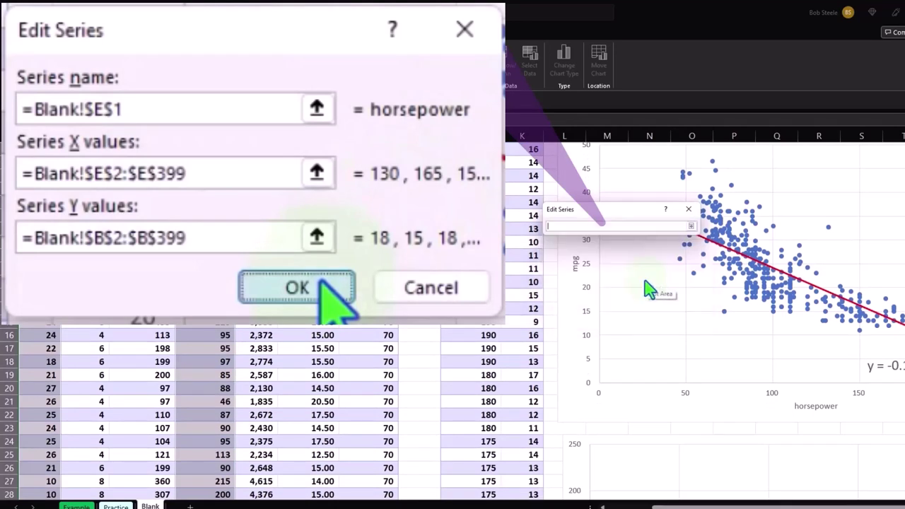
pyautogui.scroll(1, 650, 288)
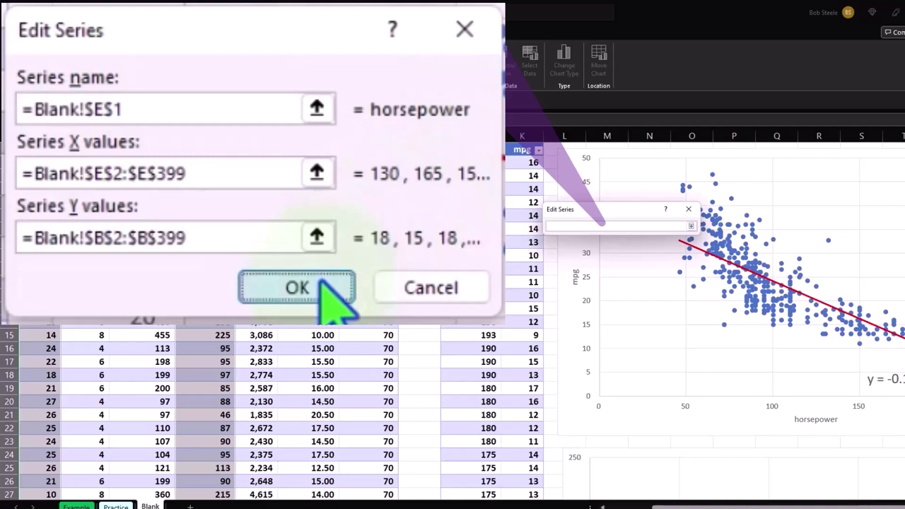
pyautogui.hotkey('ctrl', 'shift', 'Down')
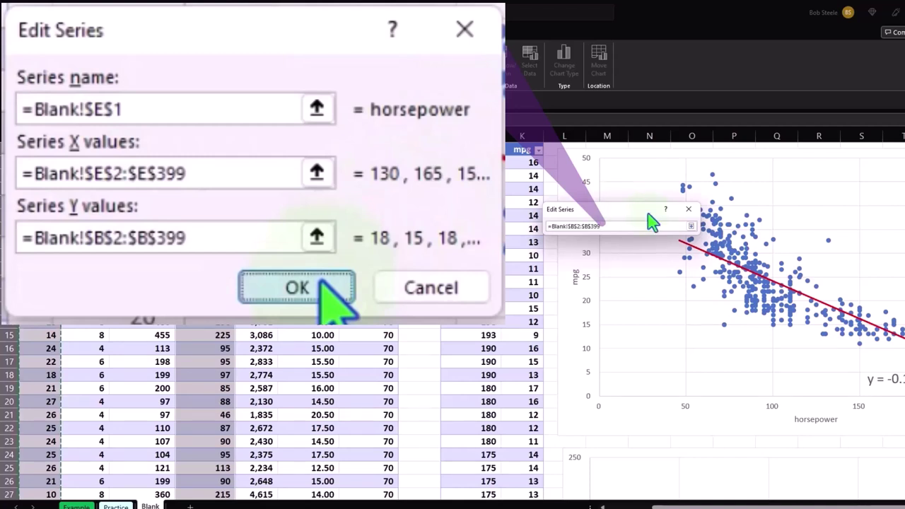
pyautogui.click(691, 227)
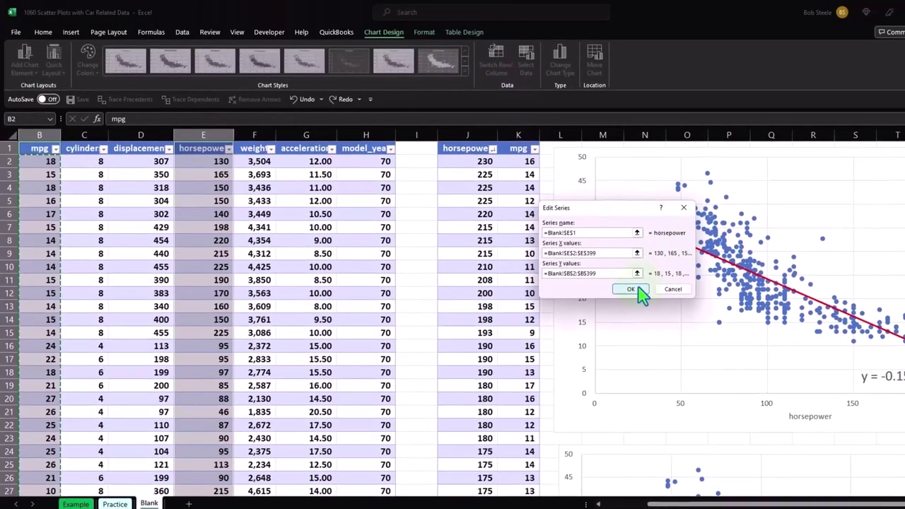
pyautogui.click(637, 292)
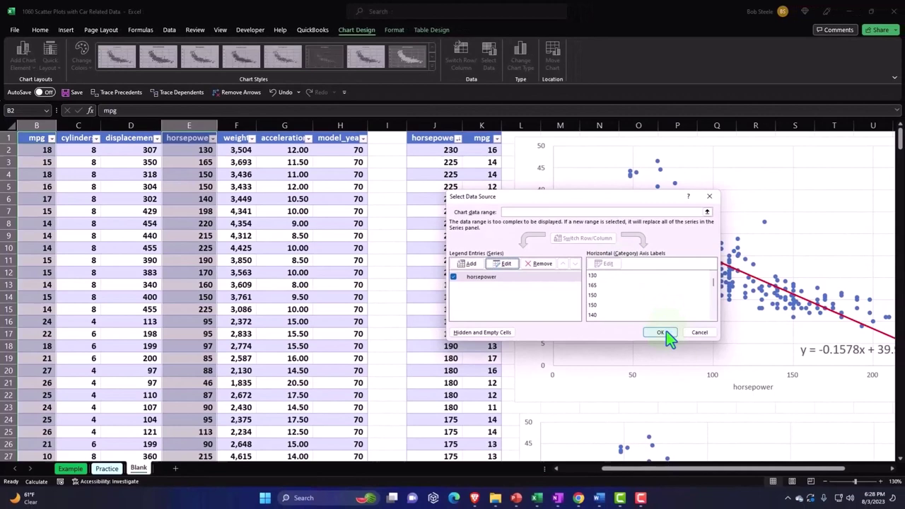
# - Confirm the new data ranges and add axis titles to the lower chart
pyautogui.click(666, 331)
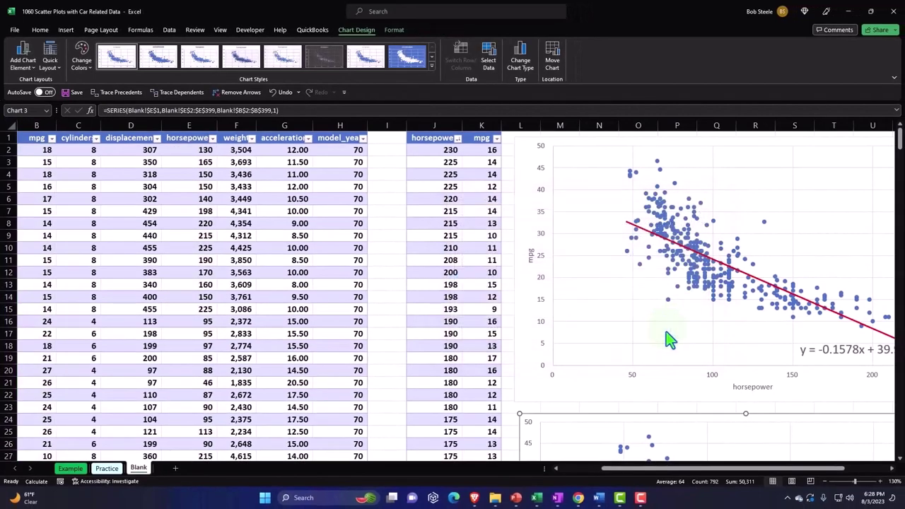
pyautogui.scroll(-2, 672, 336)
pyautogui.scroll(-4, 668, 344)
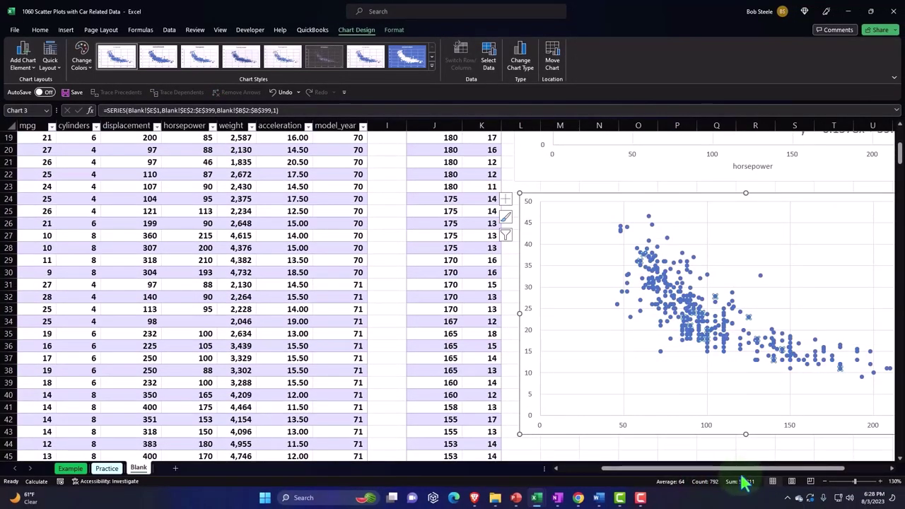
pyautogui.hscroll(3, 808, 474)
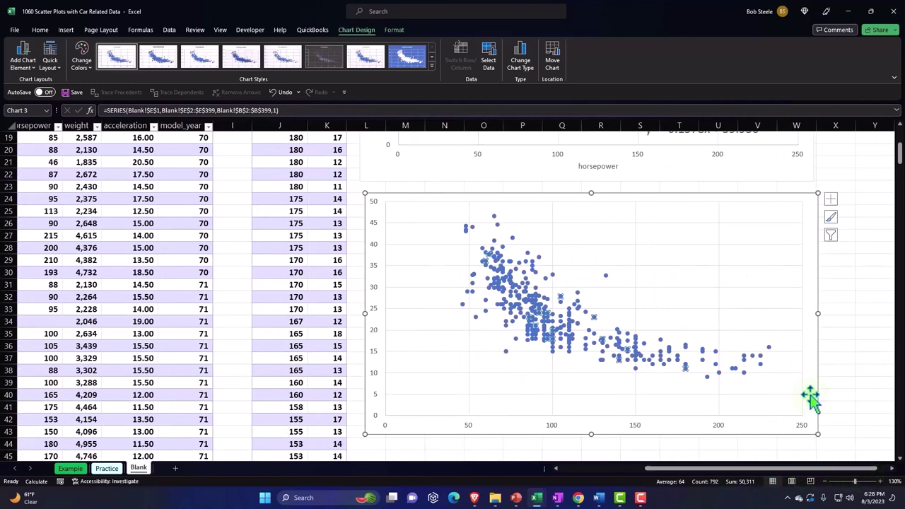
pyautogui.click(830, 200)
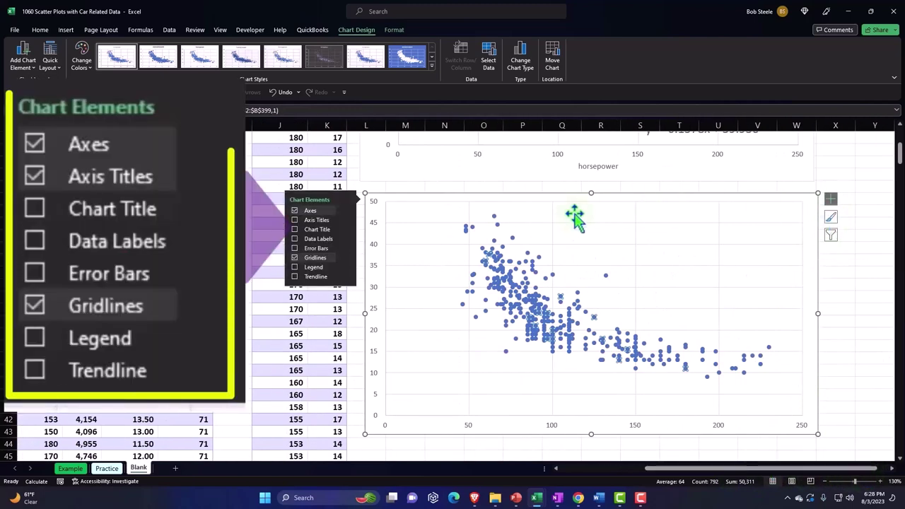
pyautogui.click(316, 221)
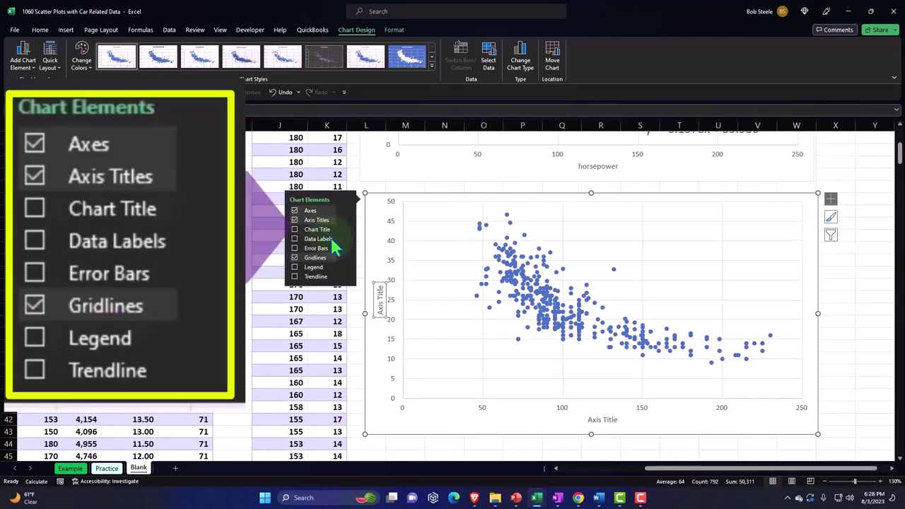
# - Link the vertical axis title by formula to the horsepower header cell
pyautogui.click(374, 300)
pyautogui.write('=')
pyautogui.scroll(8, 326, 297)
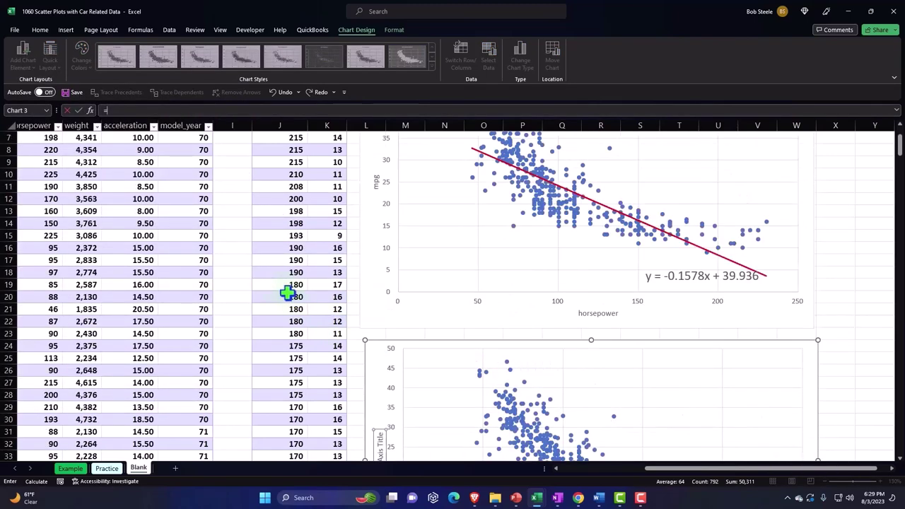
pyautogui.scroll(1, 261, 265)
pyautogui.click(121, 140)
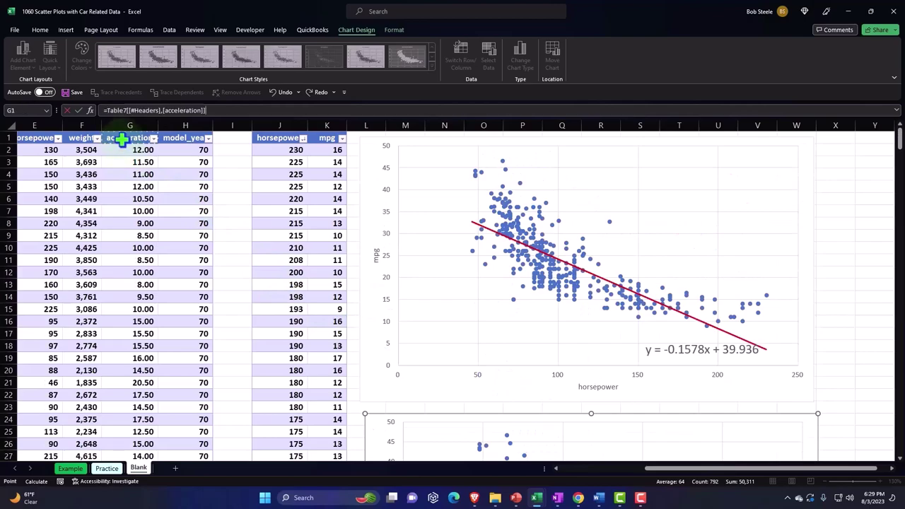
pyautogui.press('Left')
pyautogui.press('Left')
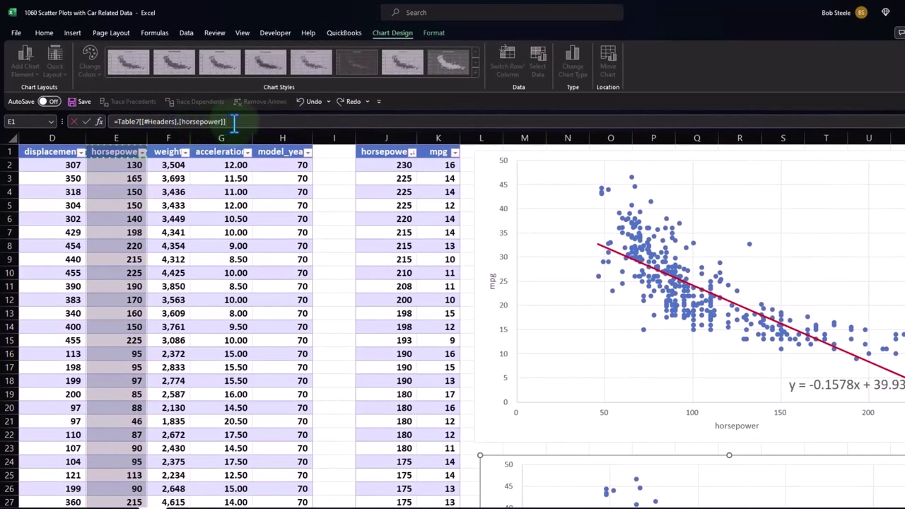
pyautogui.press('Return')
# - Relink the vertical axis title to the mpg header cell instead
pyautogui.scroll(-2, 728, 333)
pyautogui.scroll(-2, 721, 329)
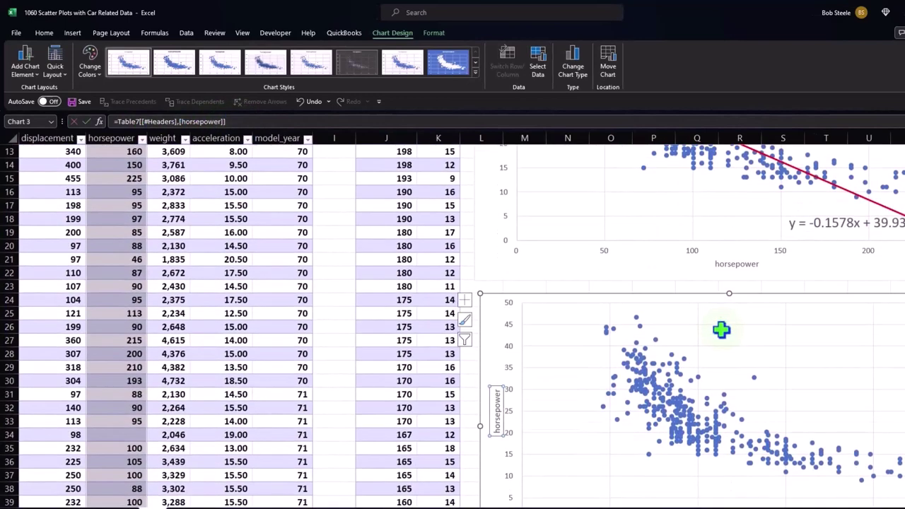
pyautogui.scroll(-2, 708, 333)
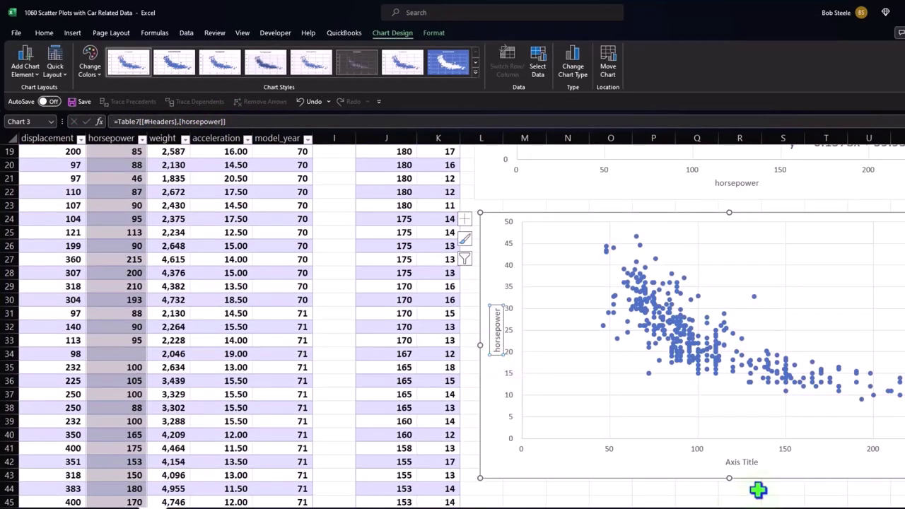
pyautogui.click(751, 463)
pyautogui.write('=')
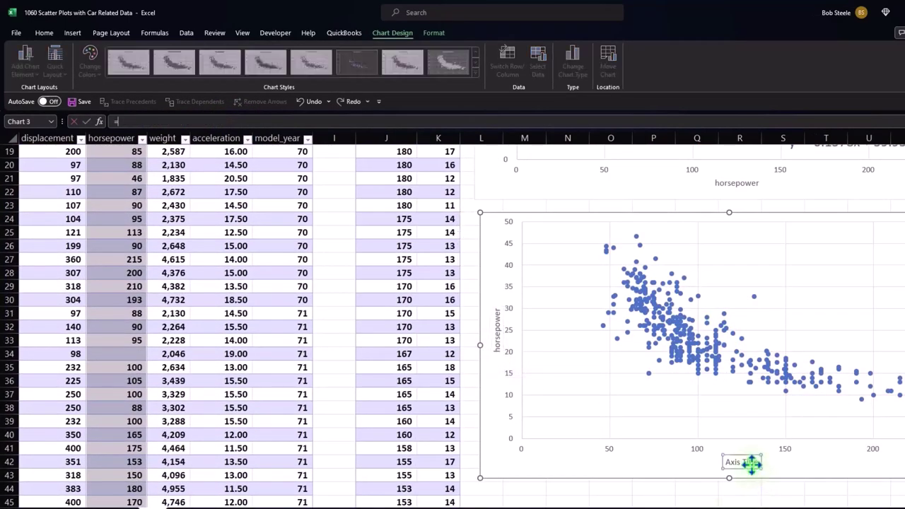
pyautogui.click(495, 327)
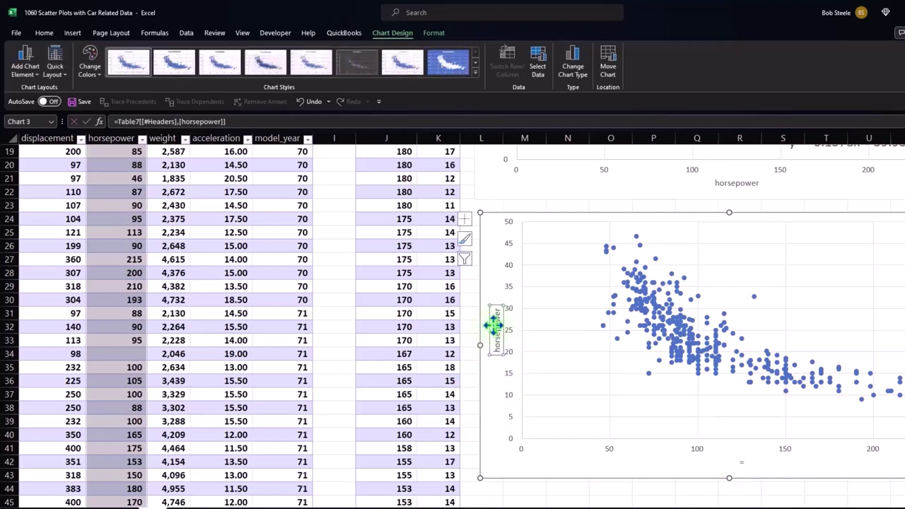
pyautogui.write('=')
pyautogui.scroll(5, 490, 323)
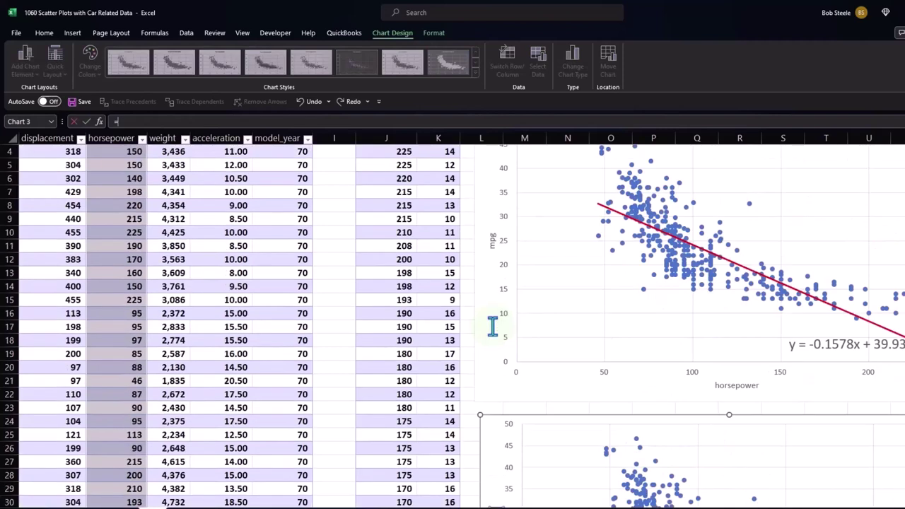
pyautogui.scroll(1, 382, 248)
pyautogui.click(272, 165)
pyautogui.press('Left')
pyautogui.press('Left')
pyautogui.press('Left')
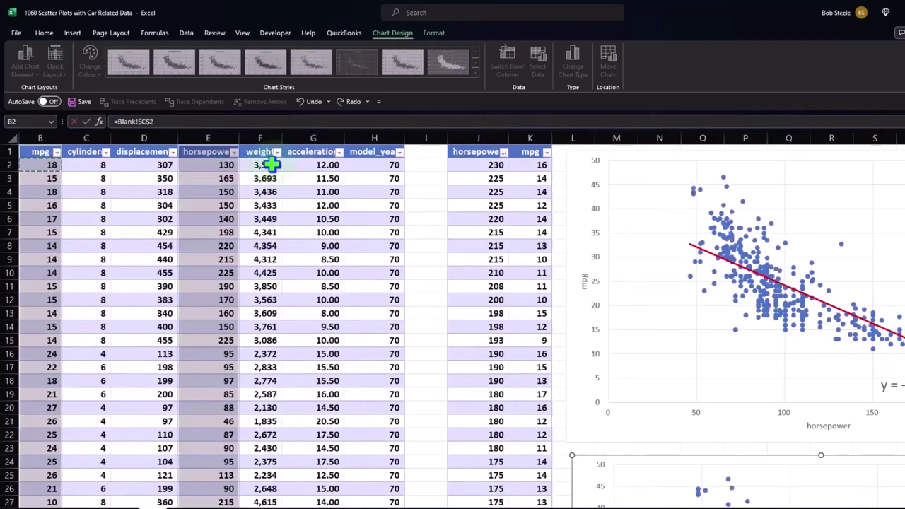
pyautogui.press('Left')
pyautogui.press('Left')
pyautogui.press('Up')
pyautogui.press('Return')
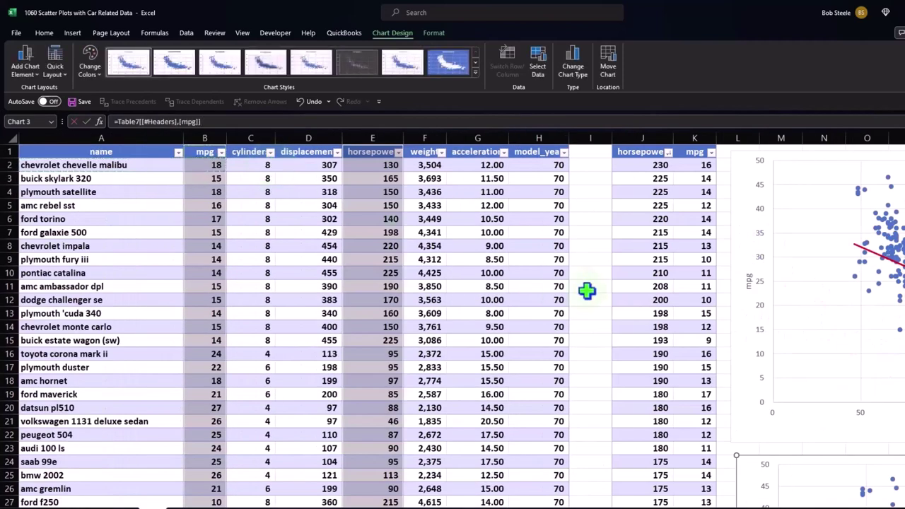
# - Link the horizontal axis title by formula to the horsepower header cell
pyautogui.scroll(-4, 587, 290)
pyautogui.scroll(-2, 844, 363)
pyautogui.scroll(-2, 837, 396)
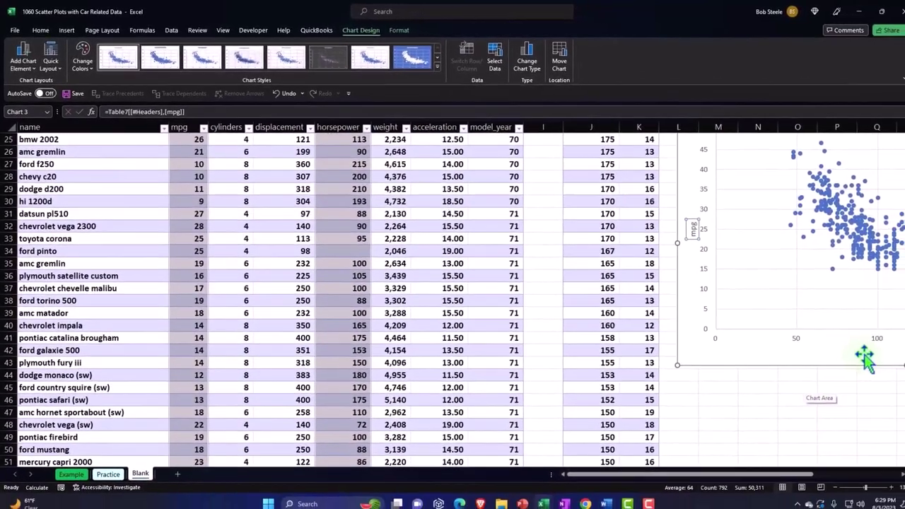
pyautogui.click(866, 357)
pyautogui.moveTo(788, 469); pyautogui.dragTo(874, 469)
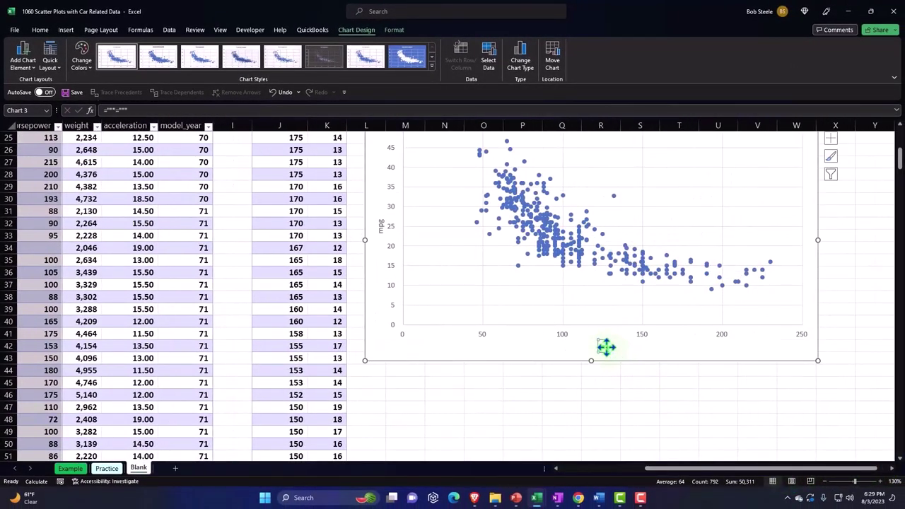
pyautogui.write('=')
pyautogui.scroll(5, 236, 344)
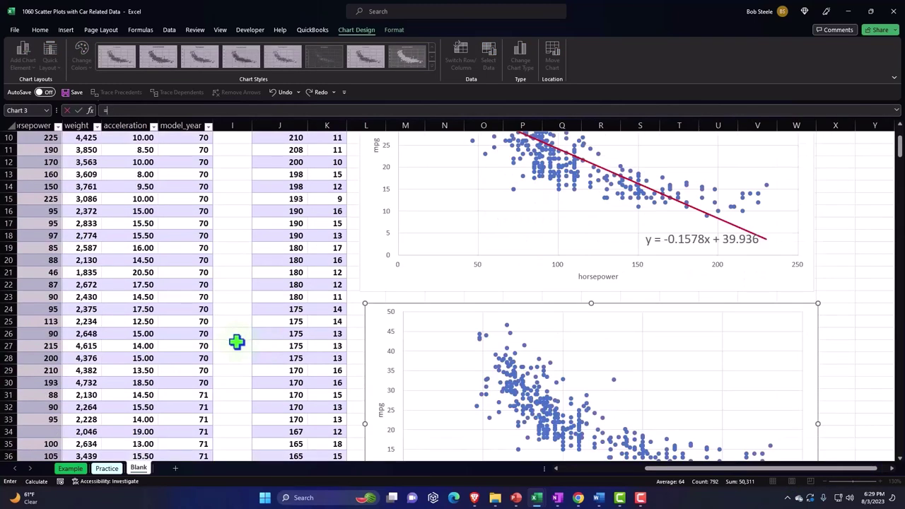
pyautogui.scroll(3, 212, 283)
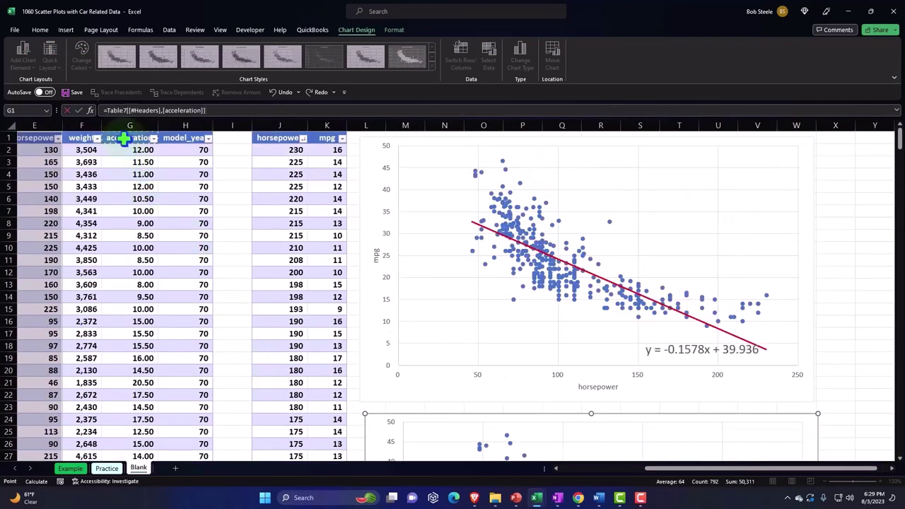
pyautogui.press('Left')
pyautogui.press('Left')
pyautogui.press('Left')
pyautogui.press('Left')
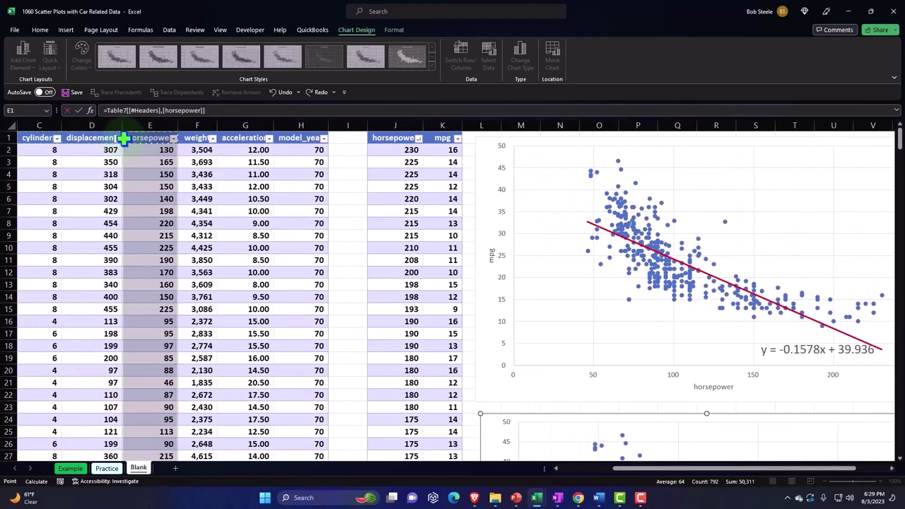
pyautogui.press('Return')
pyautogui.scroll(-2, 454, 301)
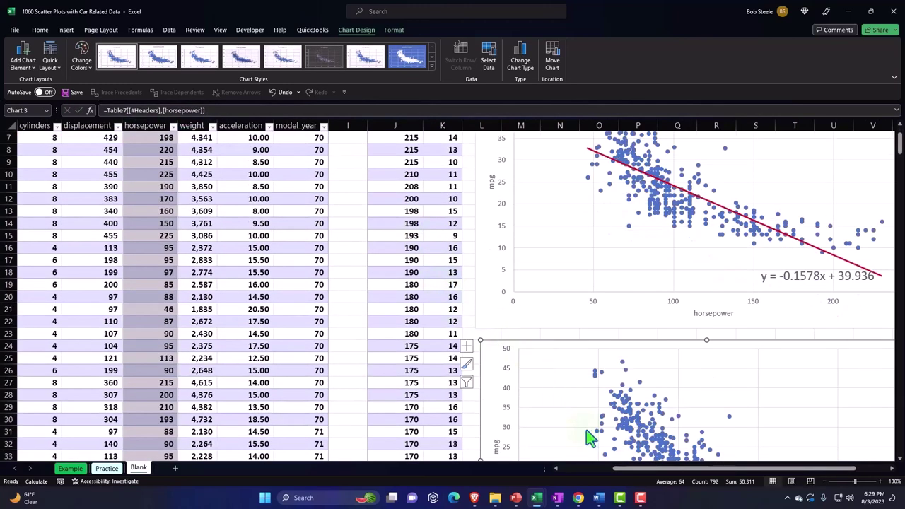
pyautogui.hscroll(2, 736, 468)
pyautogui.scroll(-1, 803, 408)
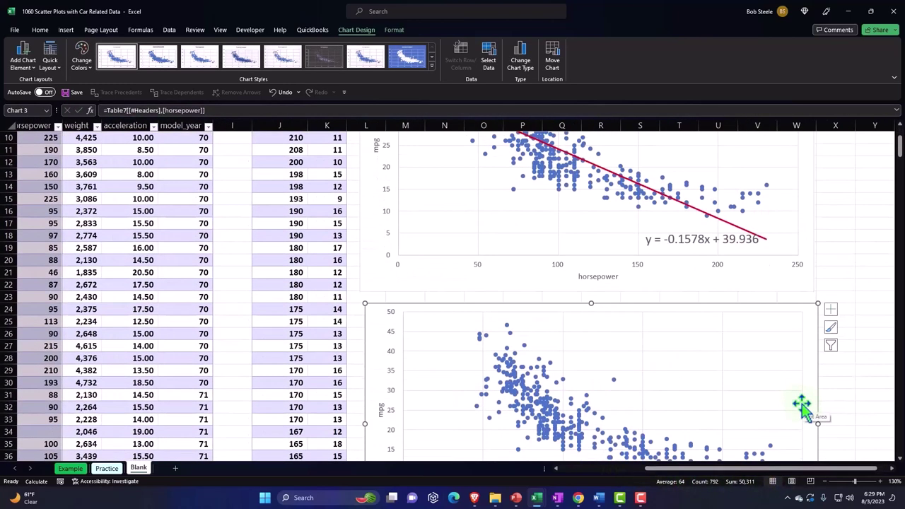
pyautogui.scroll(-1, 770, 401)
pyautogui.scroll(-1, 799, 367)
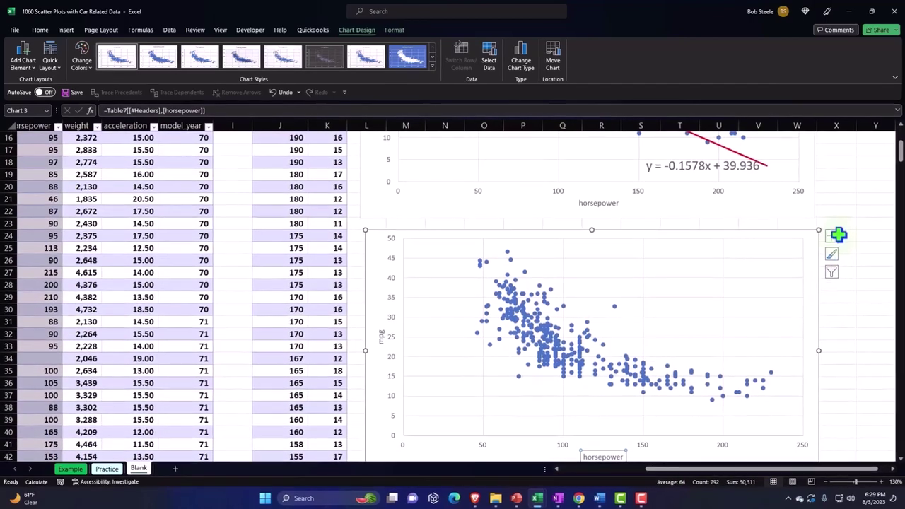
# - Add a trendline showing its equation and format it as a solid red line
pyautogui.click(843, 241)
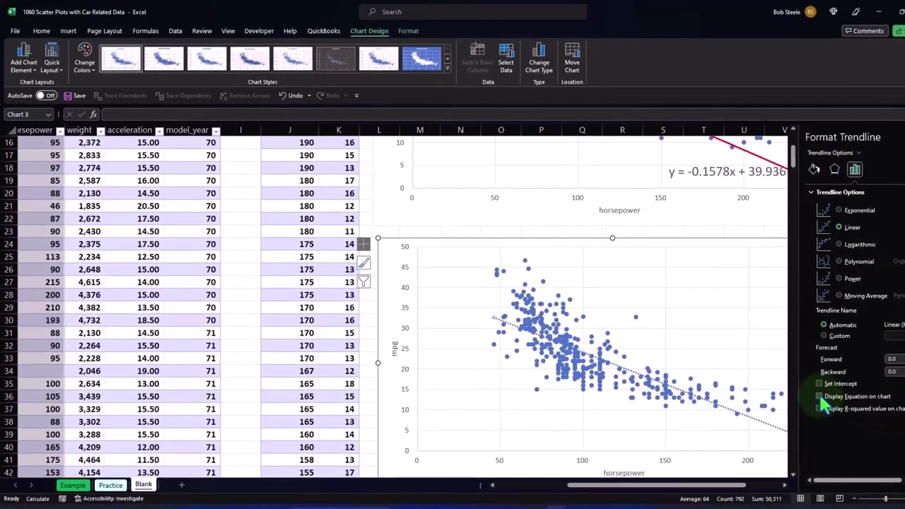
pyautogui.click(820, 397)
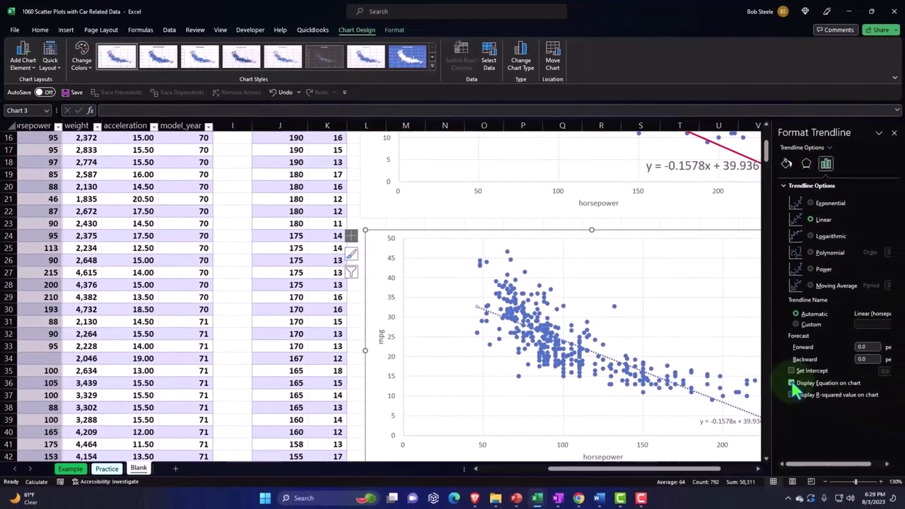
pyautogui.click(786, 165)
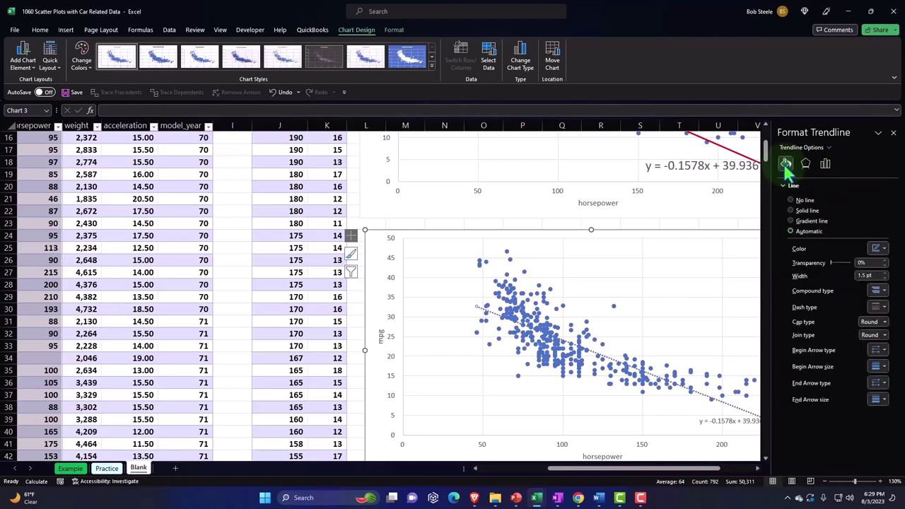
pyautogui.click(882, 308)
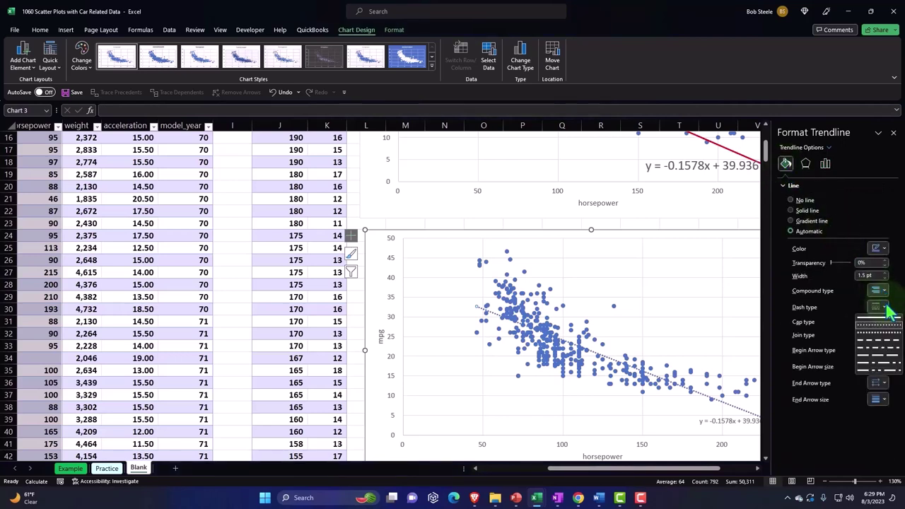
pyautogui.click(889, 324)
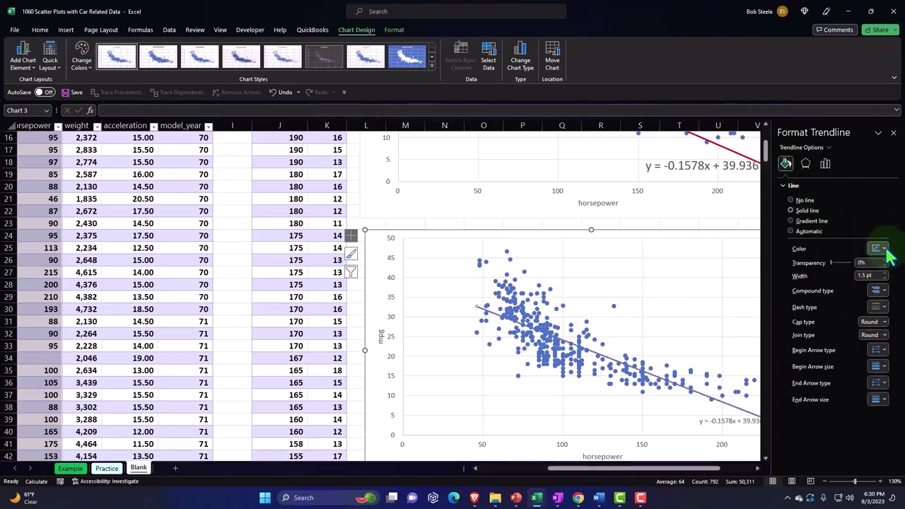
pyautogui.click(885, 249)
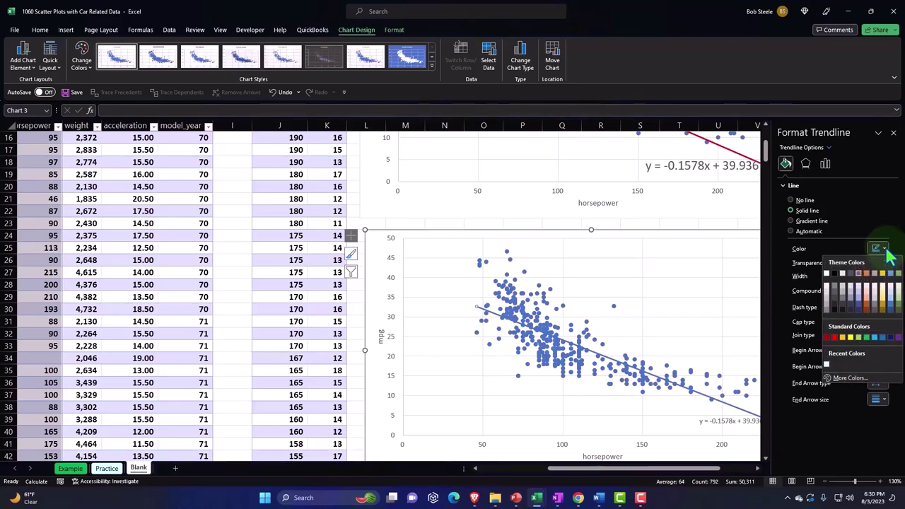
pyautogui.click(835, 338)
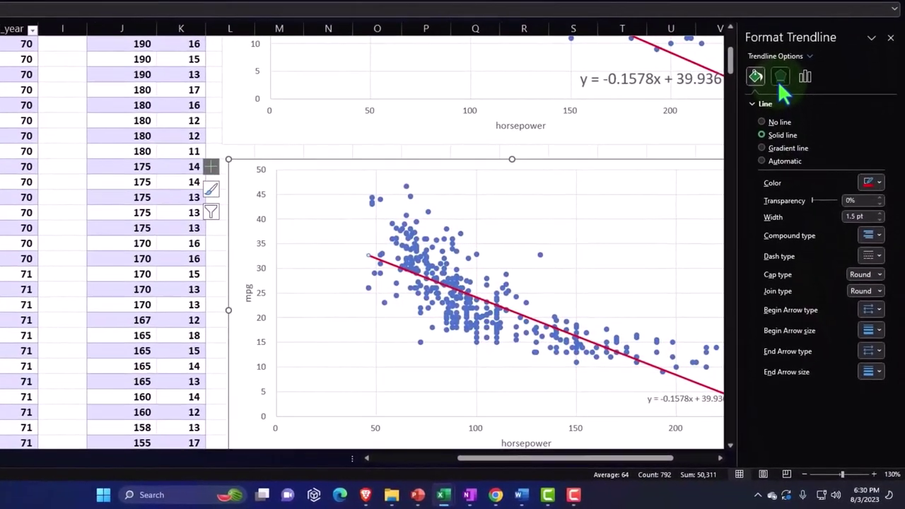
# - Apply a yellow Glow Variation to the trendline, without shadow, and close the Format Trendline pane
pyautogui.click(780, 78)
pyautogui.click(746, 89)
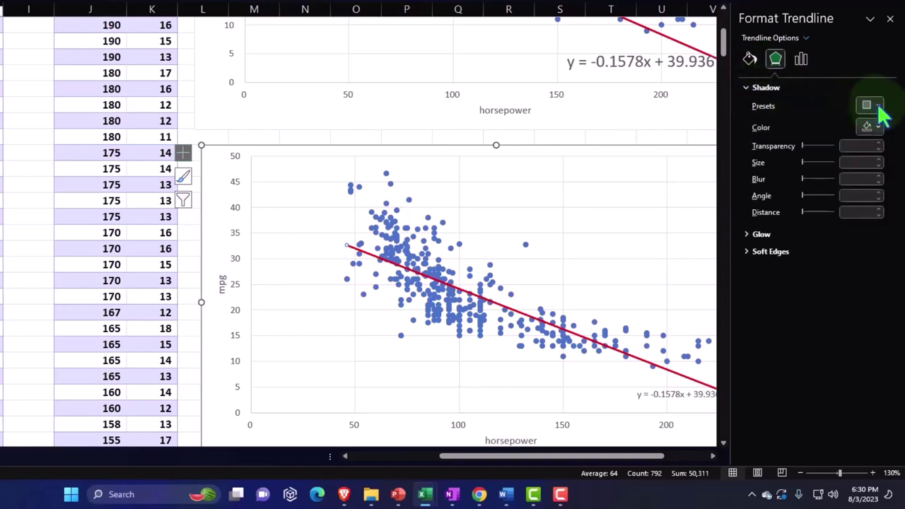
pyautogui.click(877, 106)
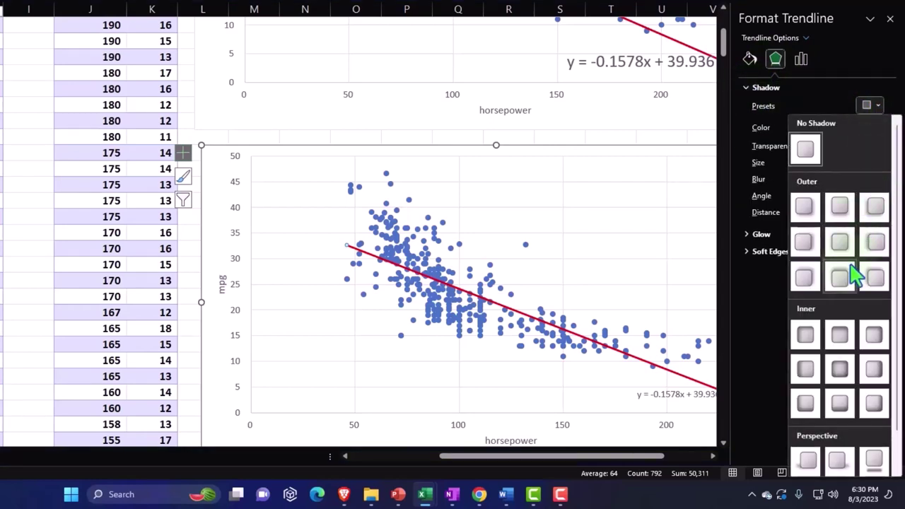
pyautogui.click(881, 108)
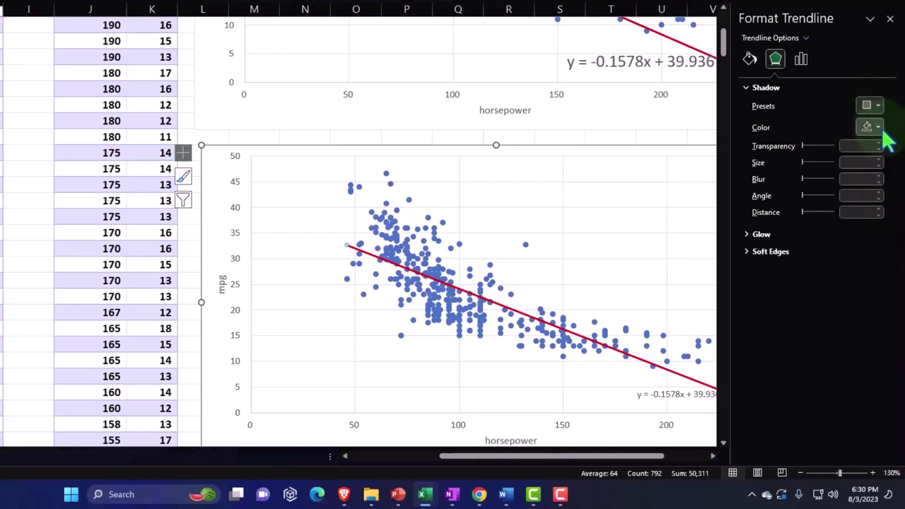
pyautogui.click(748, 237)
pyautogui.click(877, 252)
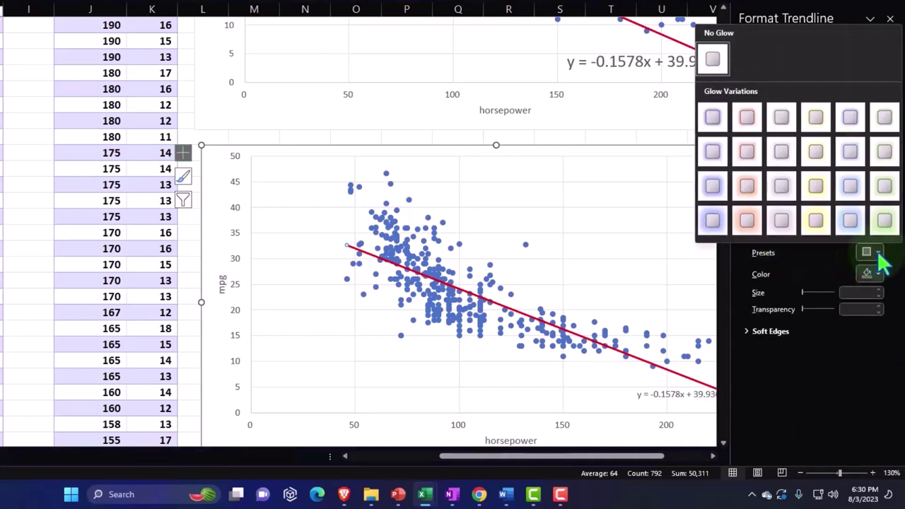
pyautogui.click(818, 186)
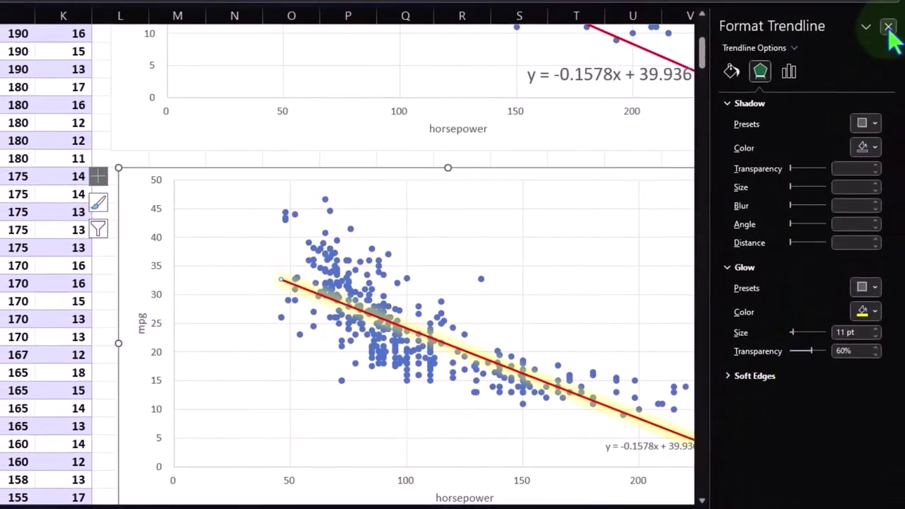
pyautogui.click(888, 21)
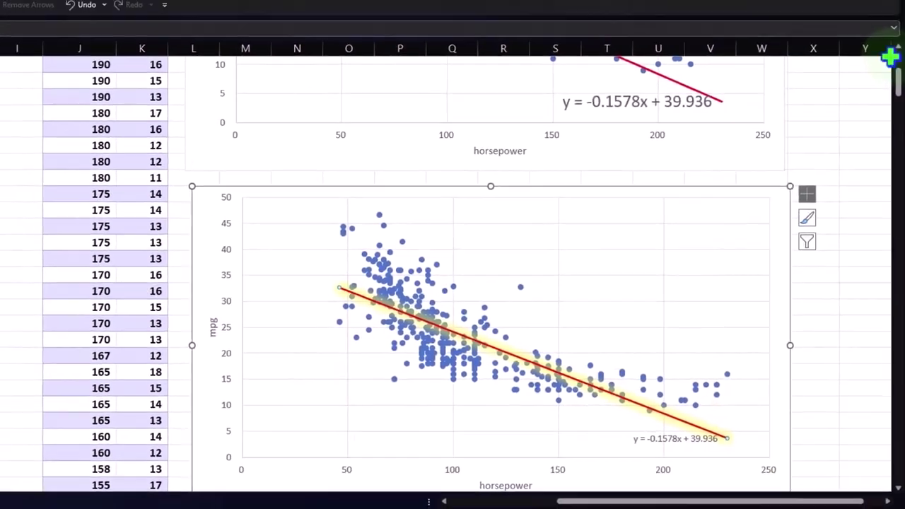
pyautogui.hscroll(1, 750, 477)
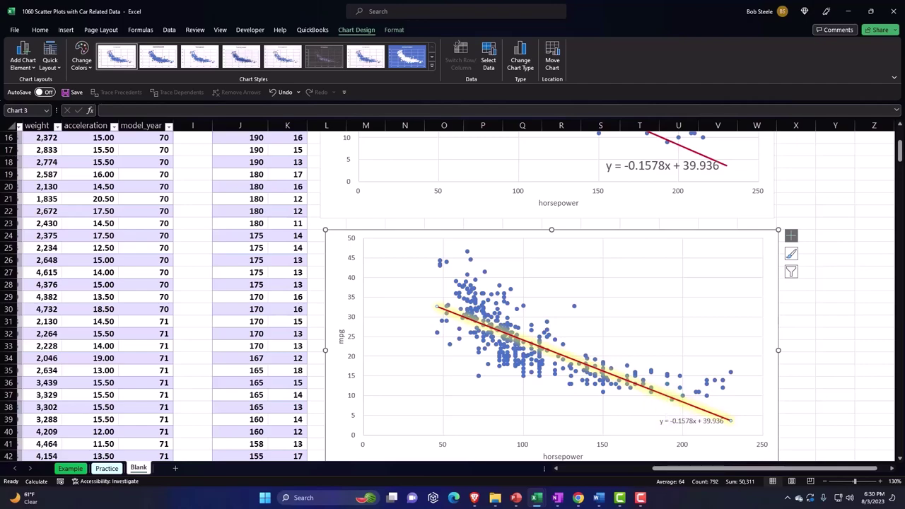
# - Leave the chart, shrink empty column I, then return left and select the mpg column
pyautogui.press('Escape')
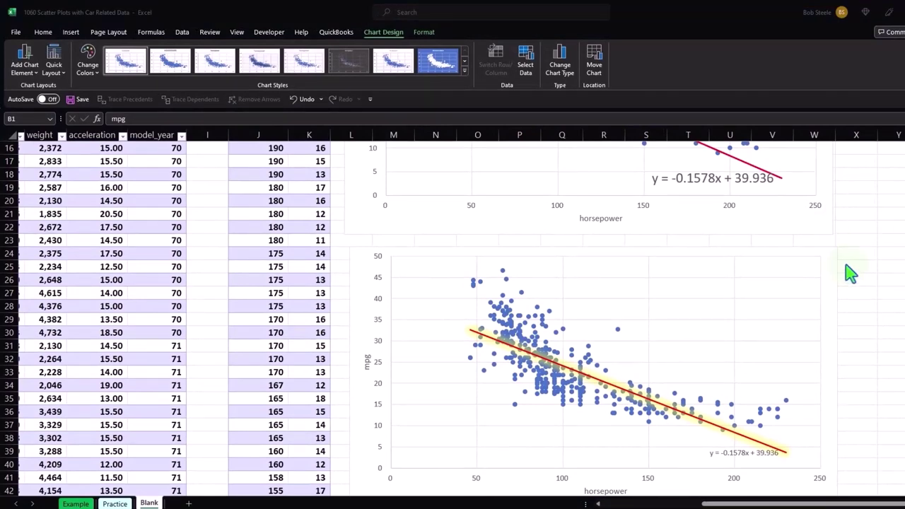
pyautogui.click(241, 177)
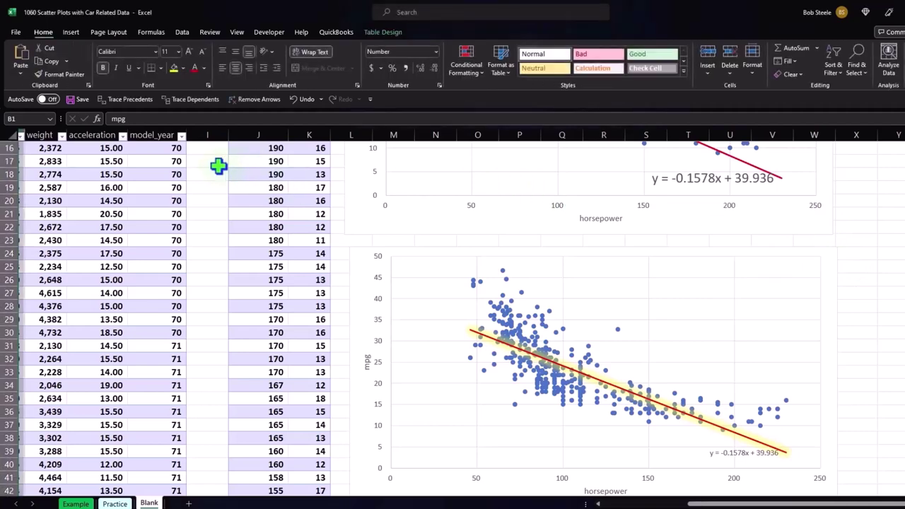
pyautogui.scroll(5, 219, 165)
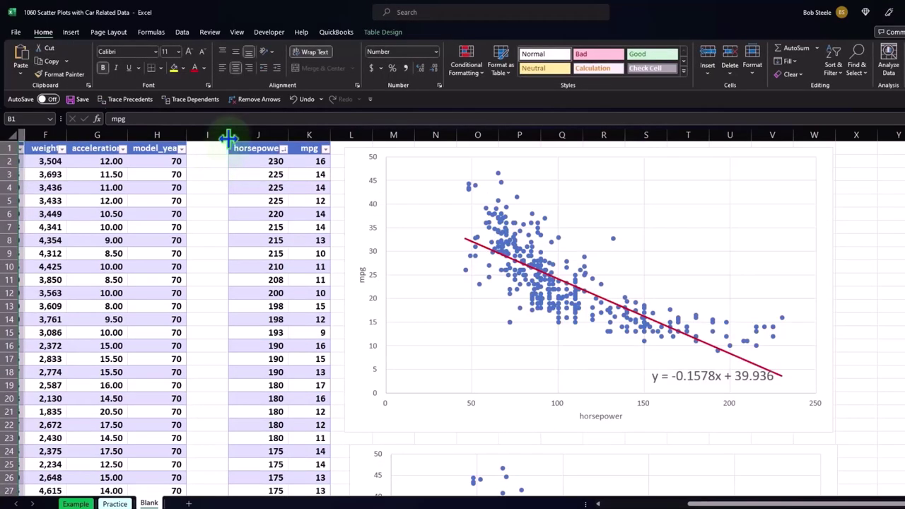
pyautogui.moveTo(227, 138); pyautogui.dragTo(178, 144)
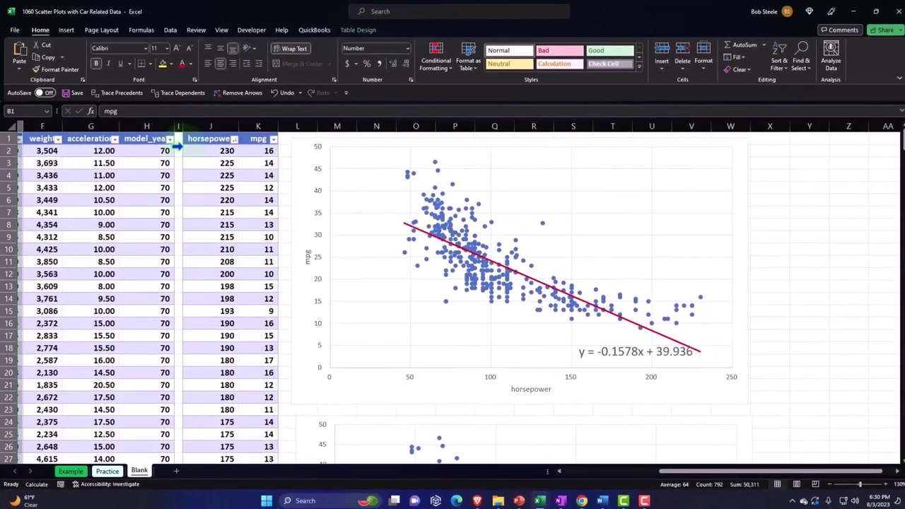
pyautogui.click(164, 140)
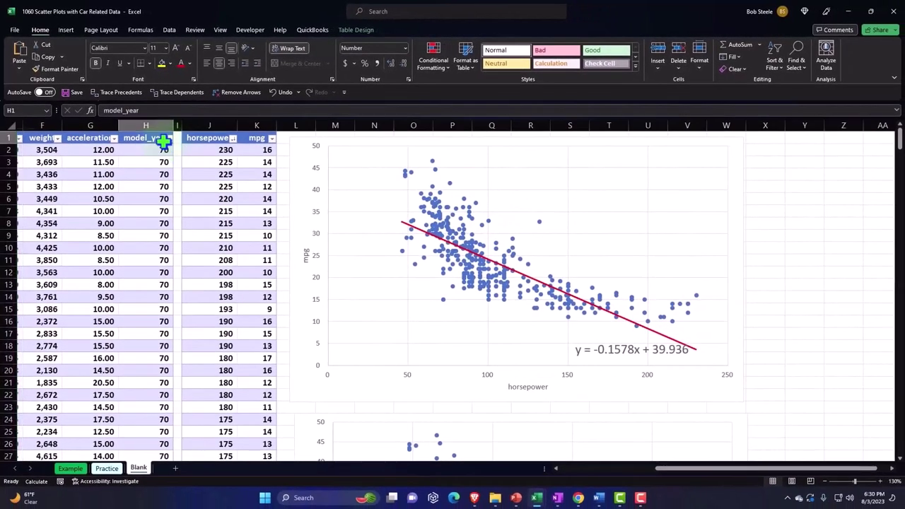
pyautogui.press('Left')
pyautogui.press('Left')
pyautogui.press('Left')
pyautogui.press('Left')
pyautogui.press('Left')
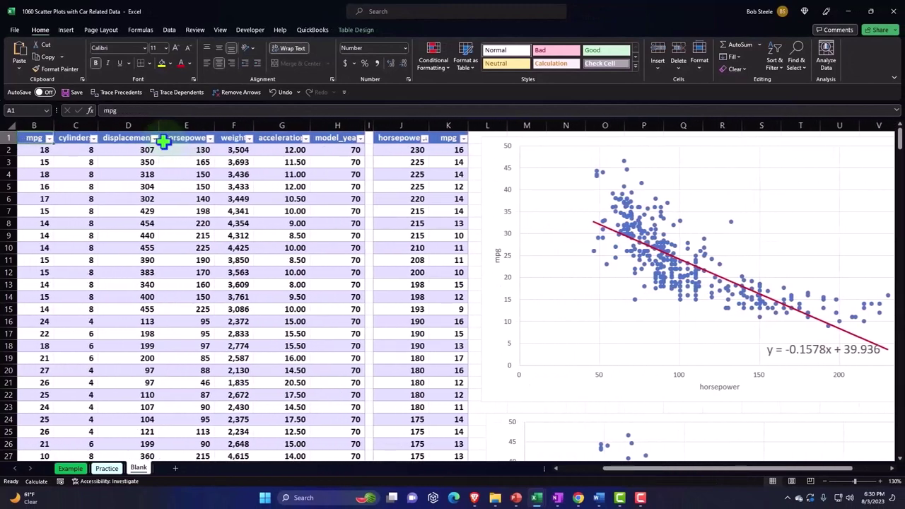
pyautogui.press('Left')
pyautogui.press('Left')
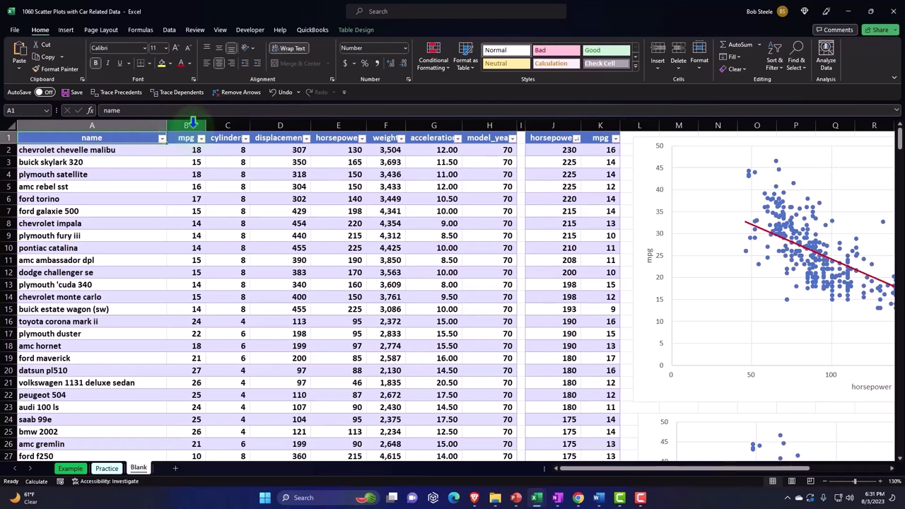
pyautogui.click(192, 123)
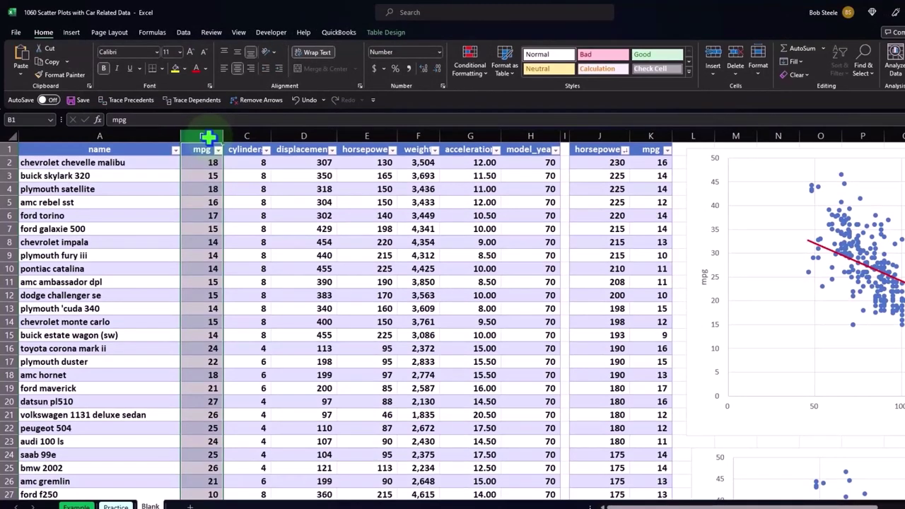
# - Copy the mpg column B and paste it at cell Y1
pyautogui.rightClick(214, 182)
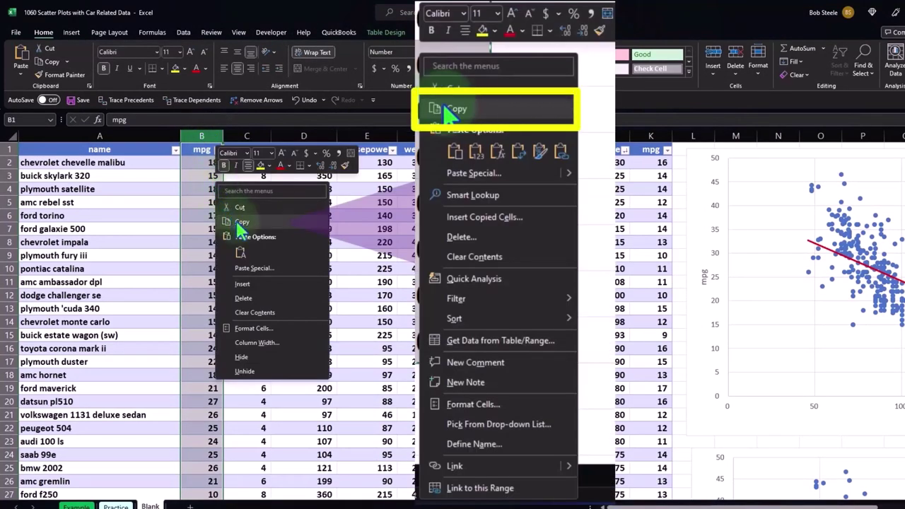
pyautogui.click(447, 114)
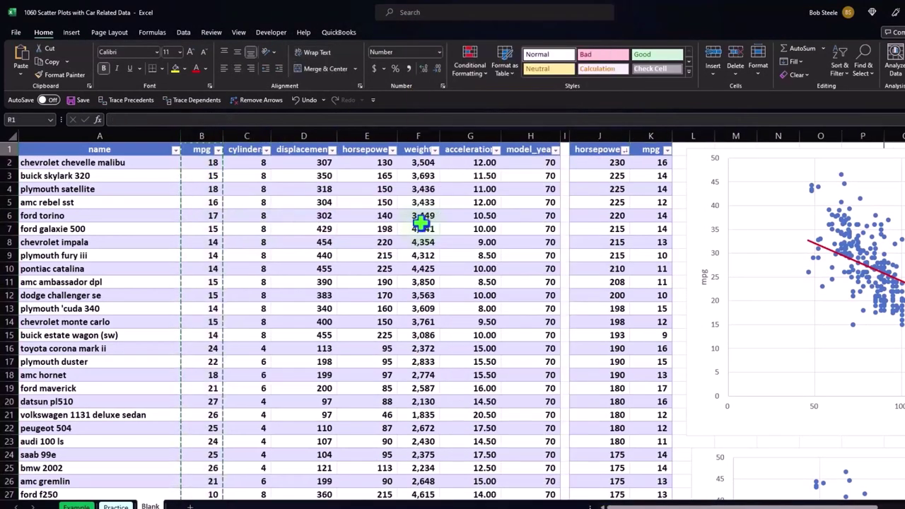
pyautogui.hscroll(3, 421, 224)
pyautogui.hscroll(3, 420, 224)
pyautogui.hscroll(2, 421, 223)
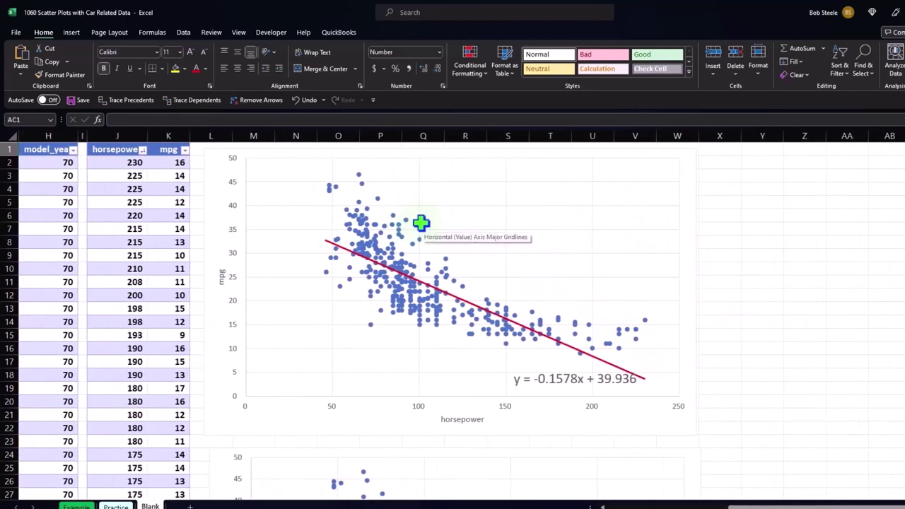
pyautogui.click(773, 149)
pyautogui.rightClick(774, 150)
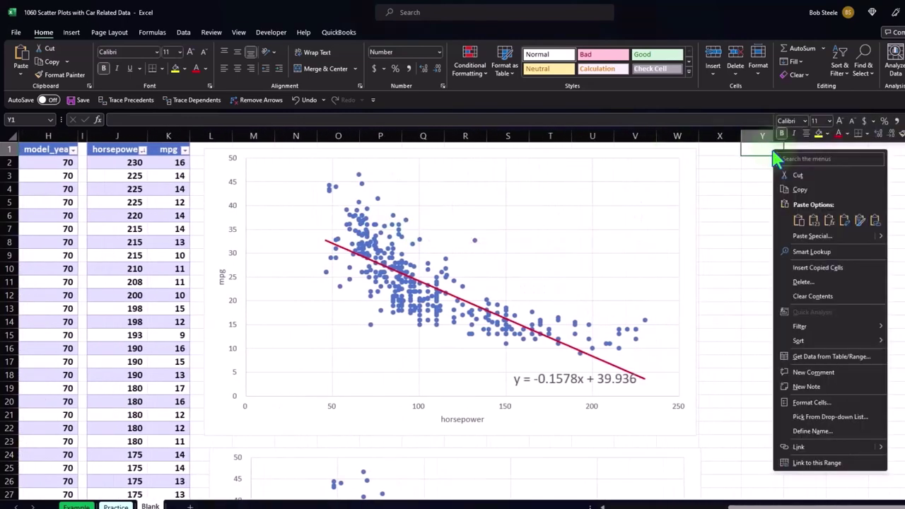
pyautogui.click(799, 220)
pyautogui.click(806, 213)
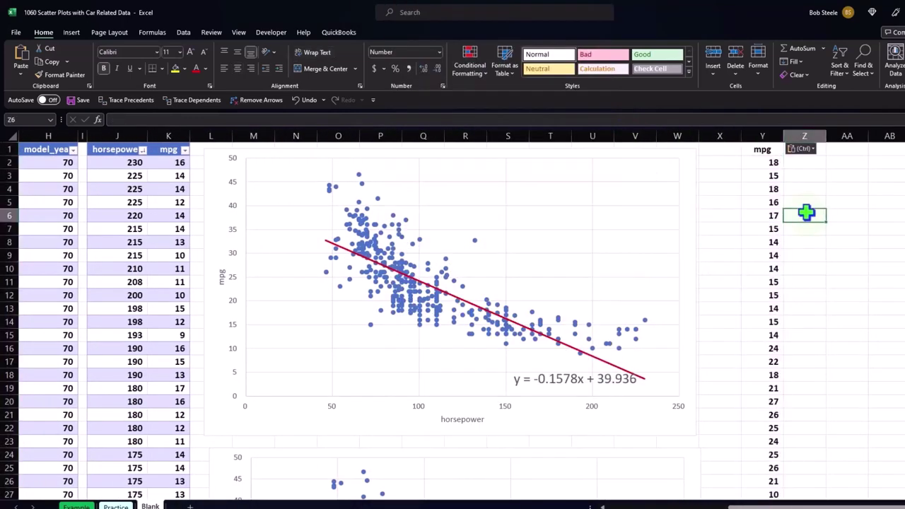
pyautogui.hotkey('ctrl', 'Left')
pyautogui.hotkey('ctrl', 'Left')
pyautogui.hotkey('ctrl', 'Left')
pyautogui.hotkey('ctrl', 'Left')
pyautogui.hotkey('ctrl', 'Left')
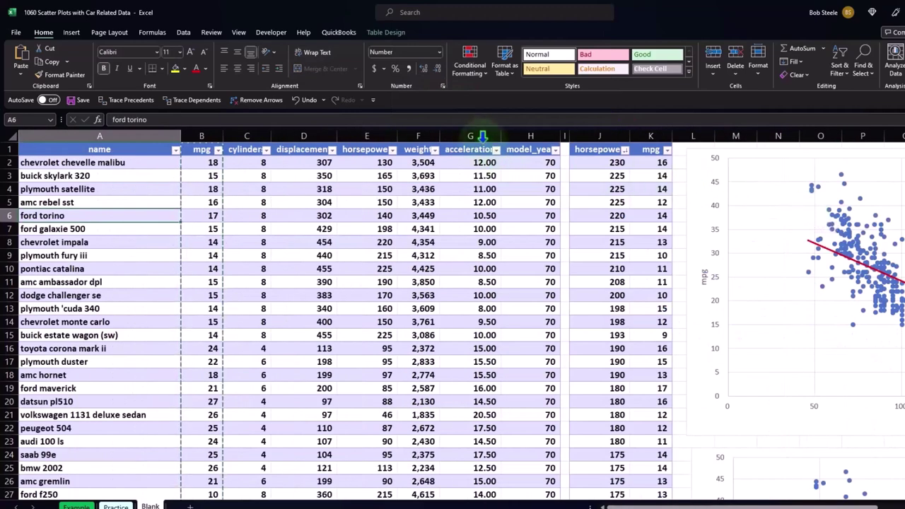
# - Copy the acceleration column and paste it at cell Z1 beside the mpg copy
pyautogui.click(477, 134)
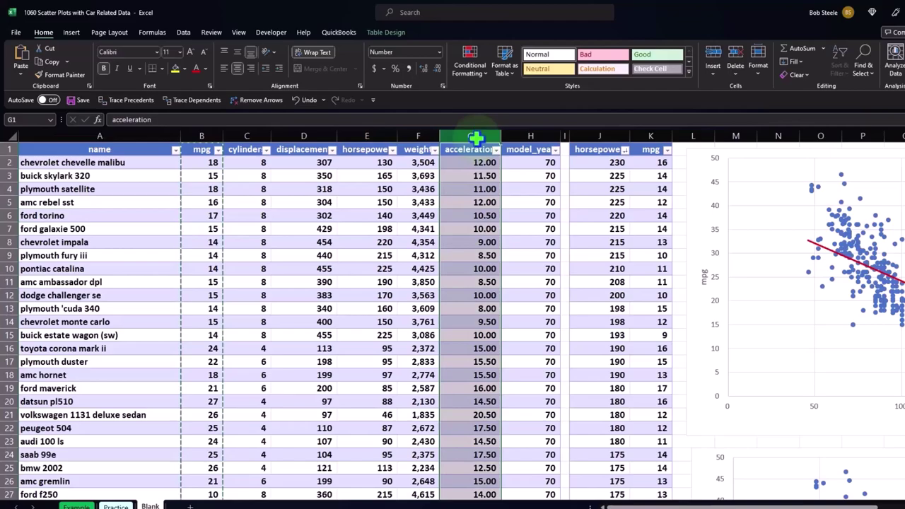
pyautogui.rightClick(478, 188)
pyautogui.click(501, 206)
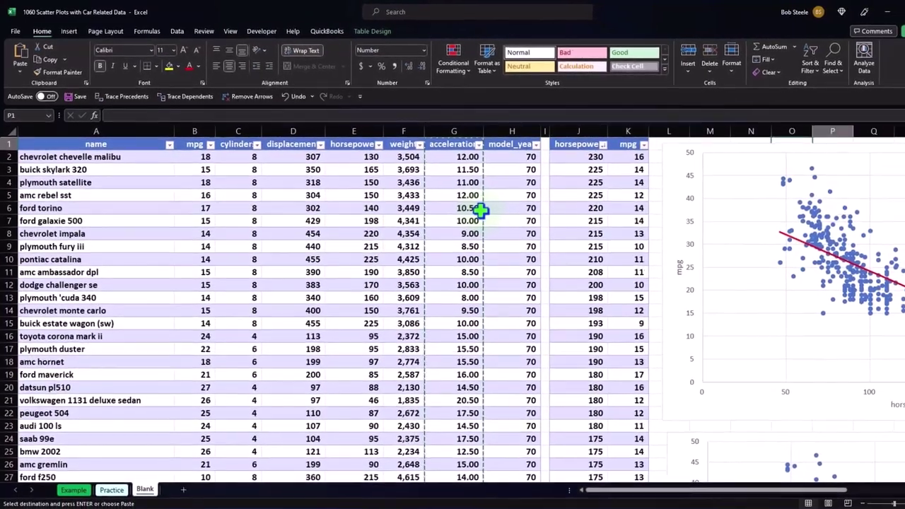
pyautogui.press('Right')
pyautogui.press('Right')
pyautogui.press('Right')
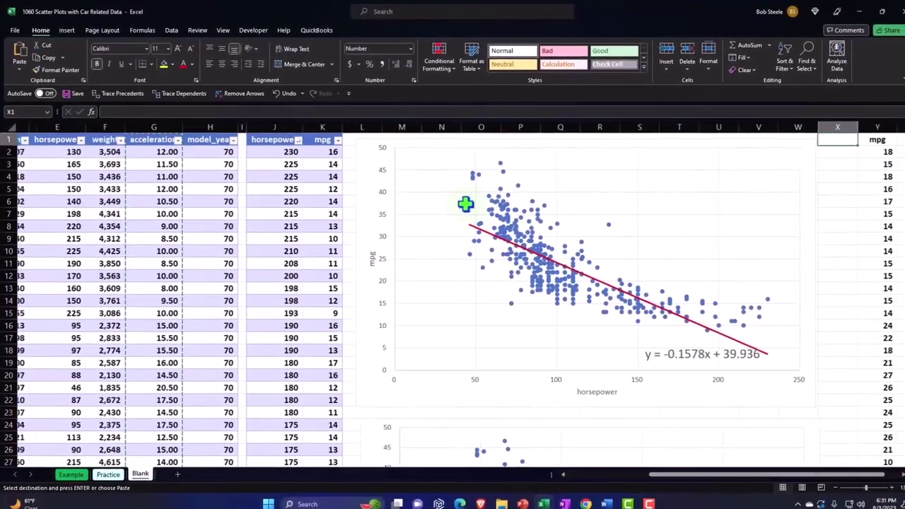
pyautogui.press('Left')
pyautogui.press('Left')
pyautogui.press('Left')
pyautogui.press('Left')
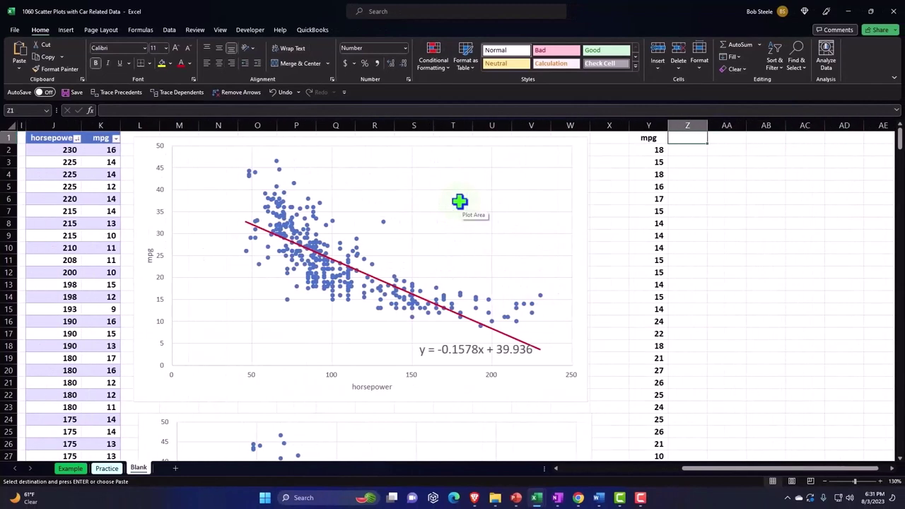
pyautogui.rightClick(697, 140)
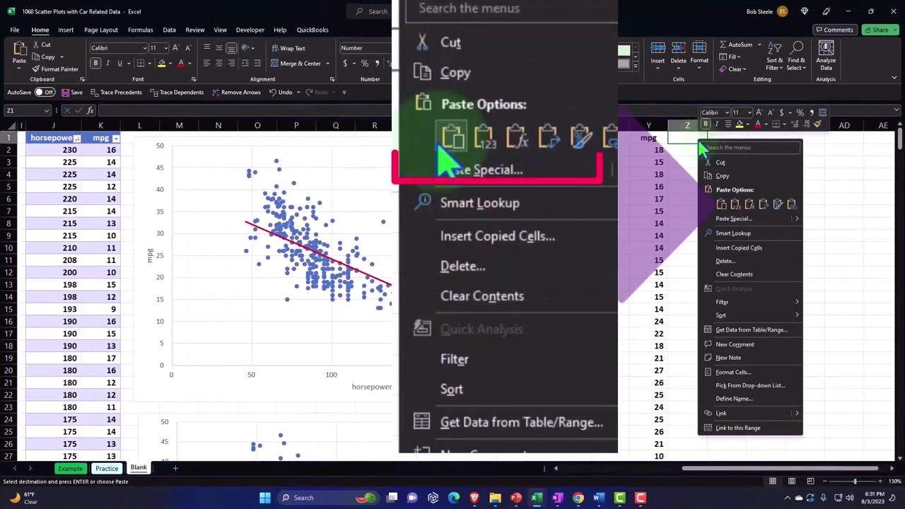
pyautogui.click(719, 205)
pyautogui.click(711, 201)
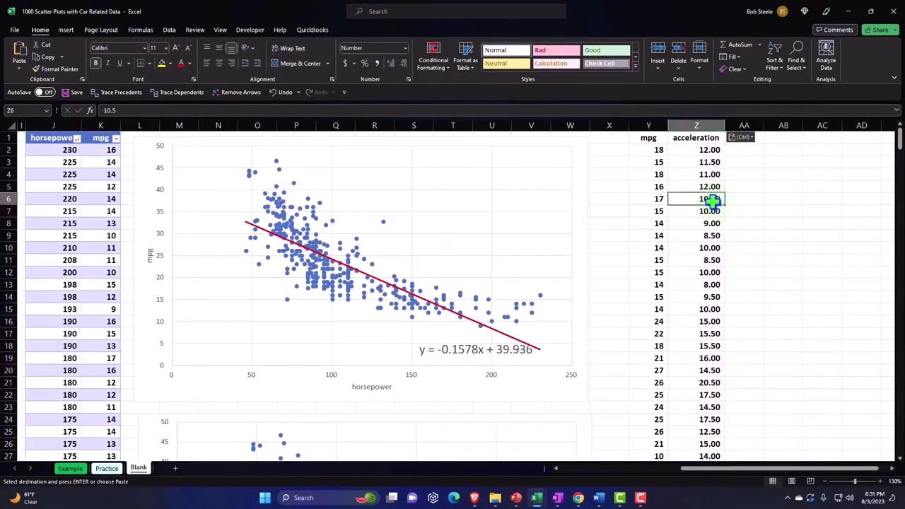
pyautogui.press('Right')
pyautogui.press('Right')
pyautogui.press('Right')
pyautogui.press('Right')
pyautogui.press('Right')
pyautogui.press('Right')
pyautogui.press('Right')
pyautogui.press('Right')
pyautogui.press('Right')
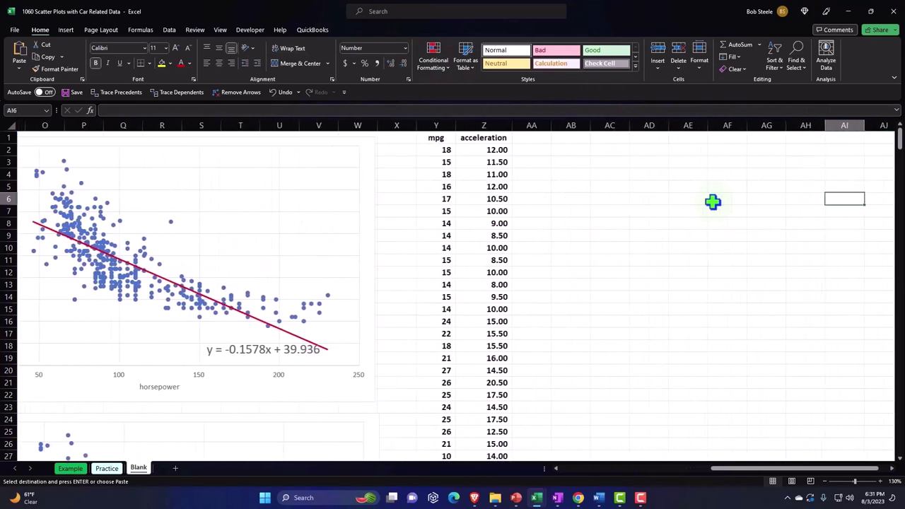
pyautogui.press('Left')
pyautogui.press('Left')
pyautogui.press('Left')
pyautogui.press('Left')
pyautogui.press('Left')
pyautogui.press('Left')
pyautogui.press('Left')
pyautogui.press('Left')
pyautogui.press('Left')
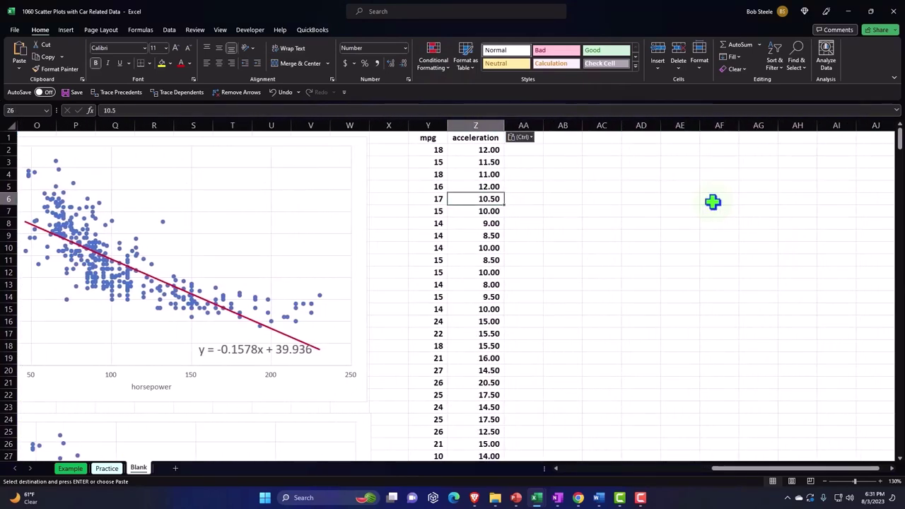
# - Convert the mpg and acceleration data in Y1:Z399 into a table with headers
pyautogui.click(65, 29)
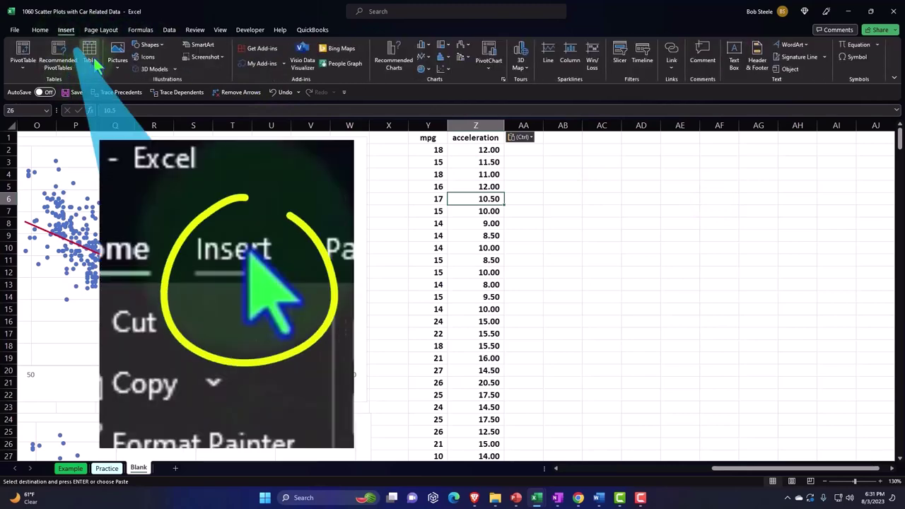
pyautogui.click(92, 56)
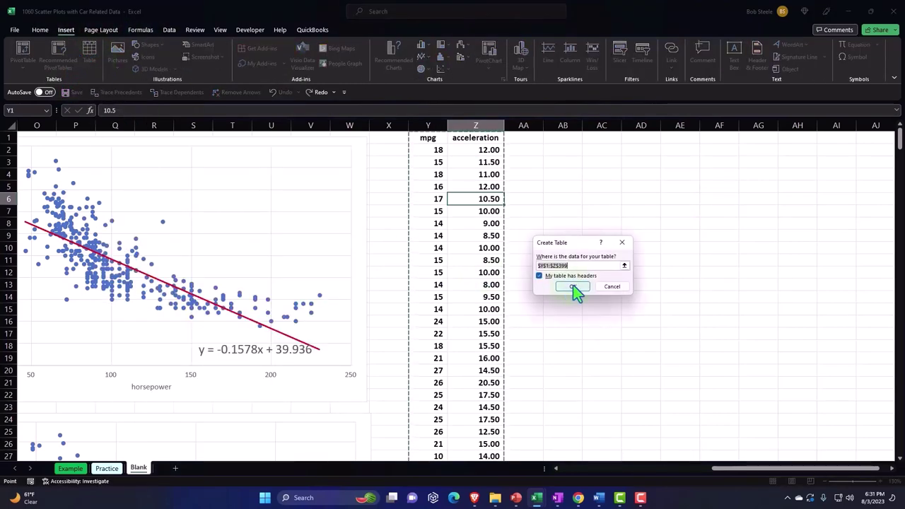
pyautogui.click(574, 287)
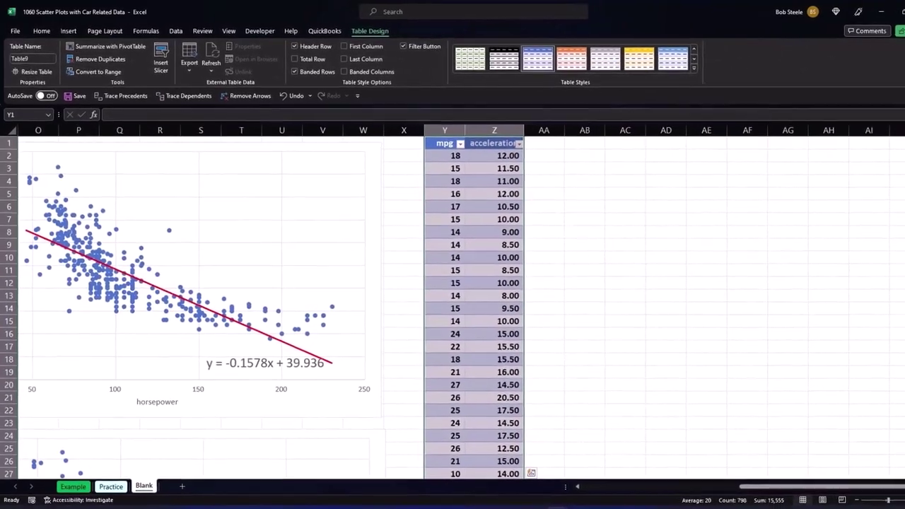
pyautogui.scroll(-20, 572, 293)
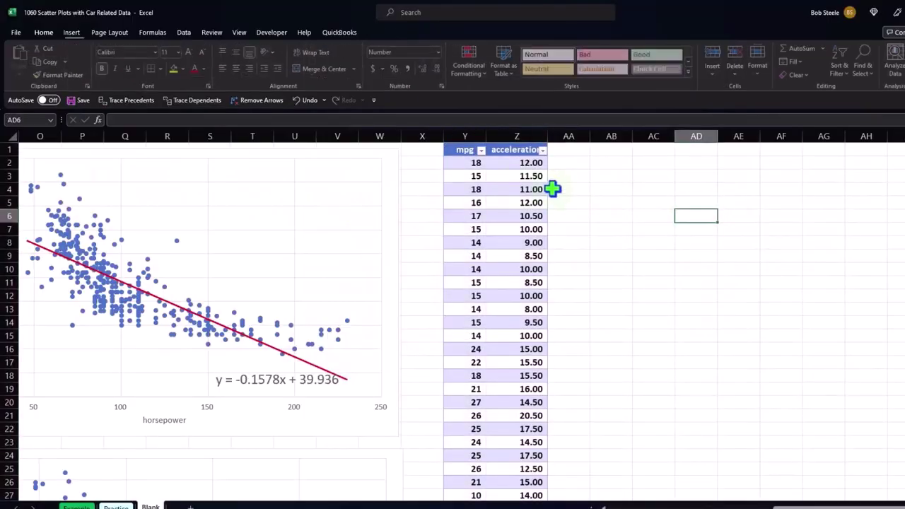
# - Sort the table by mpg, then by acceleration, both largest to smallest
pyautogui.click(482, 150)
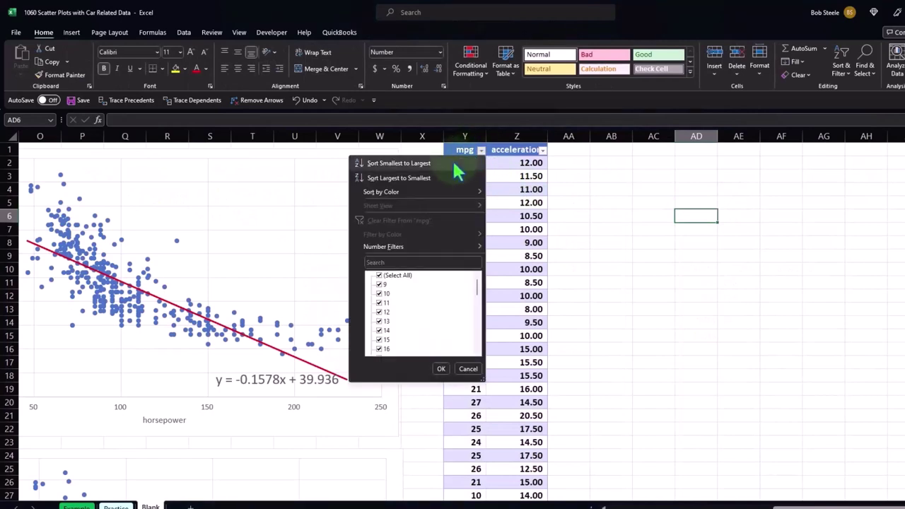
pyautogui.click(457, 165)
pyautogui.click(481, 151)
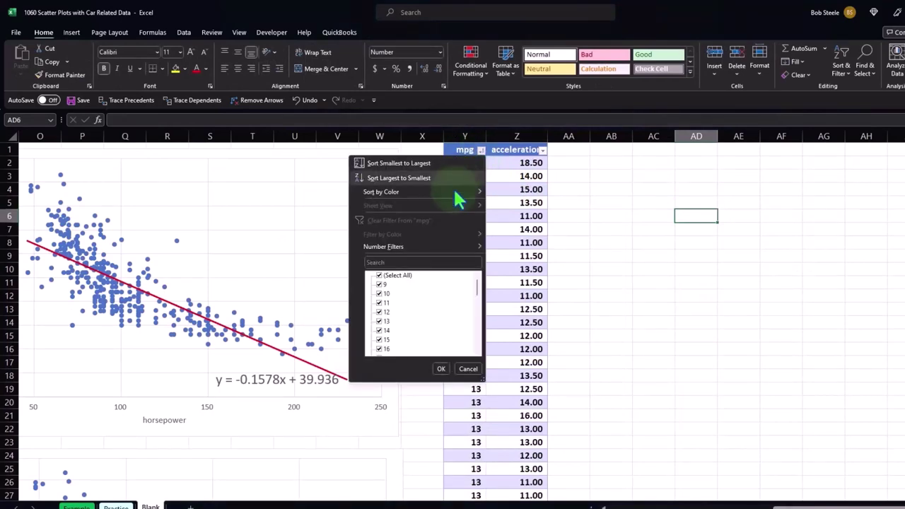
pyautogui.click(439, 177)
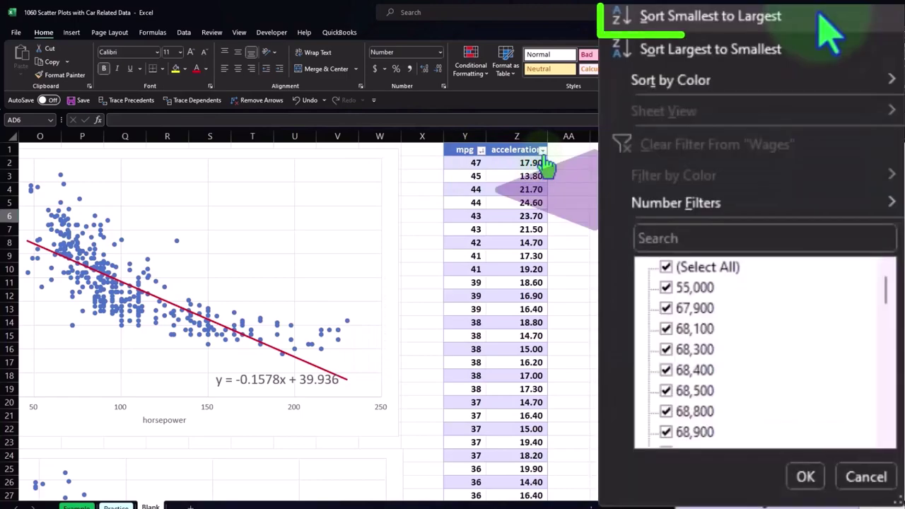
pyautogui.click(542, 150)
pyautogui.click(467, 163)
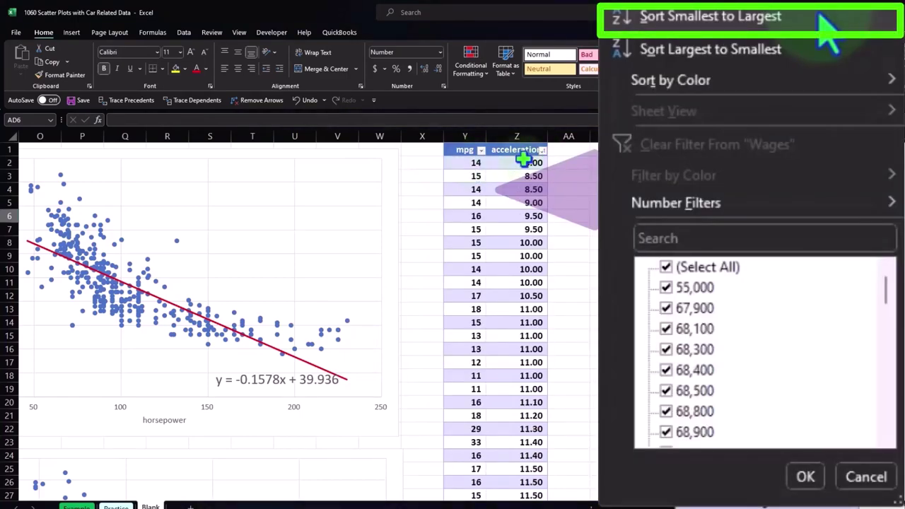
pyautogui.click(541, 150)
pyautogui.click(485, 179)
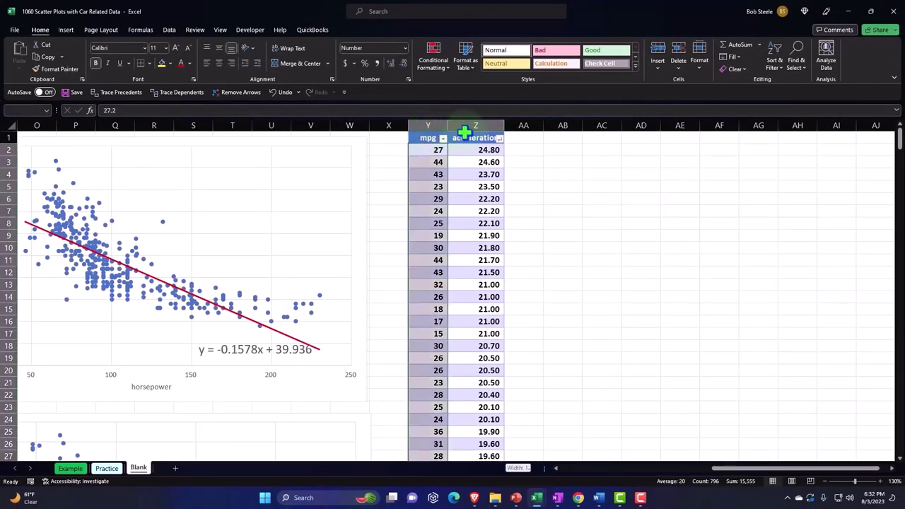
# - Select the table columns Y1:Z1 down to the last data row
pyautogui.moveTo(427, 127); pyautogui.dragTo(470, 132)
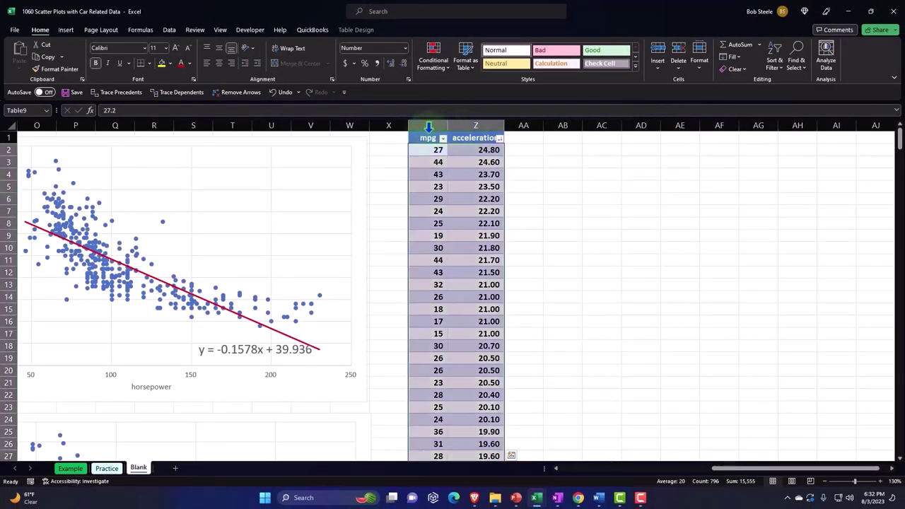
pyautogui.moveTo(428, 125); pyautogui.dragTo(475, 126)
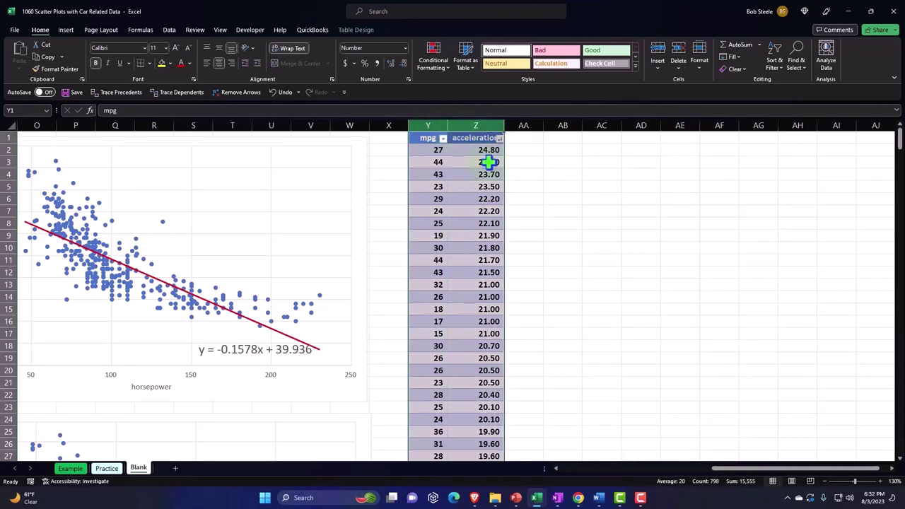
pyautogui.moveTo(901, 146); pyautogui.dragTo(897, 483)
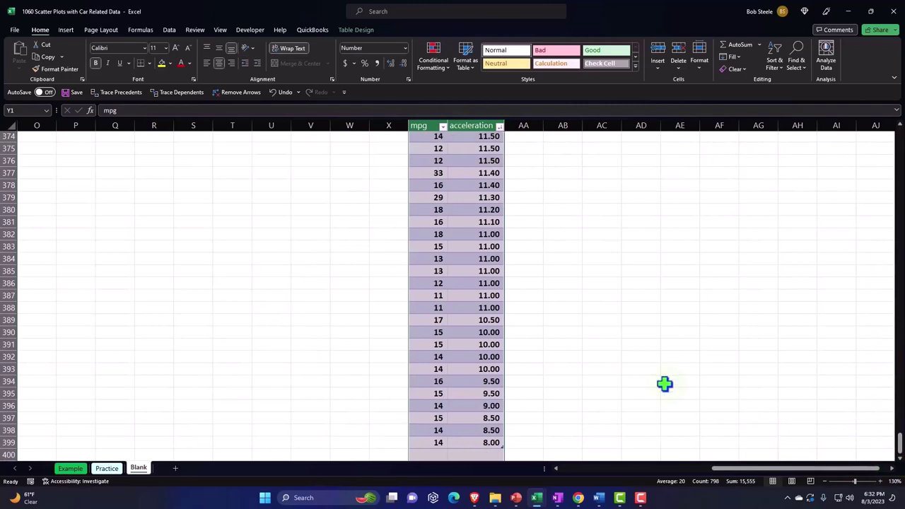
pyautogui.scroll(10, 664, 382)
pyautogui.scroll(14, 664, 381)
pyautogui.scroll(10, 665, 382)
pyautogui.scroll(16, 665, 381)
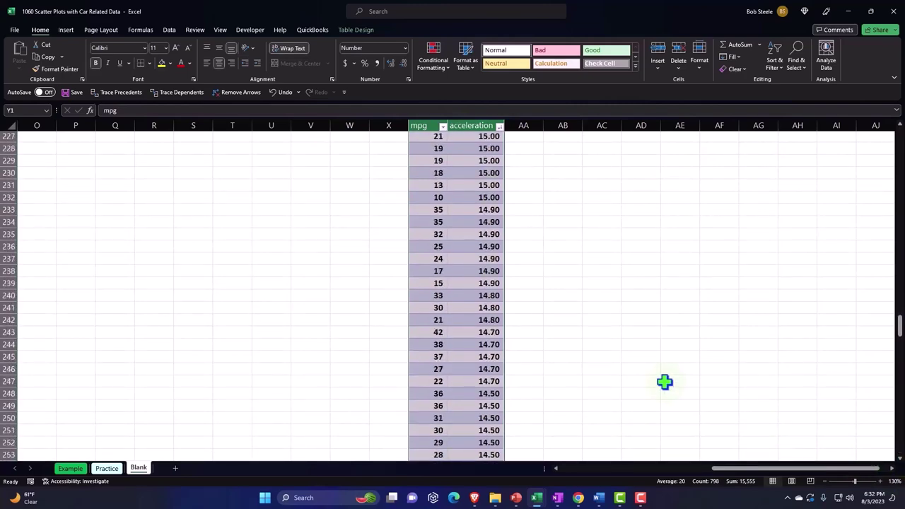
pyautogui.scroll(13, 664, 382)
pyautogui.moveTo(900, 290); pyautogui.dragTo(896, 111)
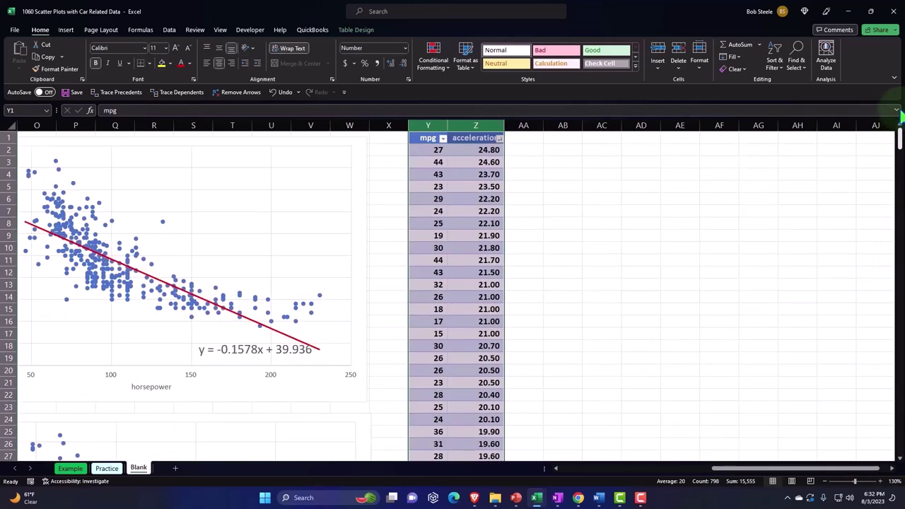
pyautogui.click(522, 158)
pyautogui.moveTo(429, 137); pyautogui.dragTo(476, 137)
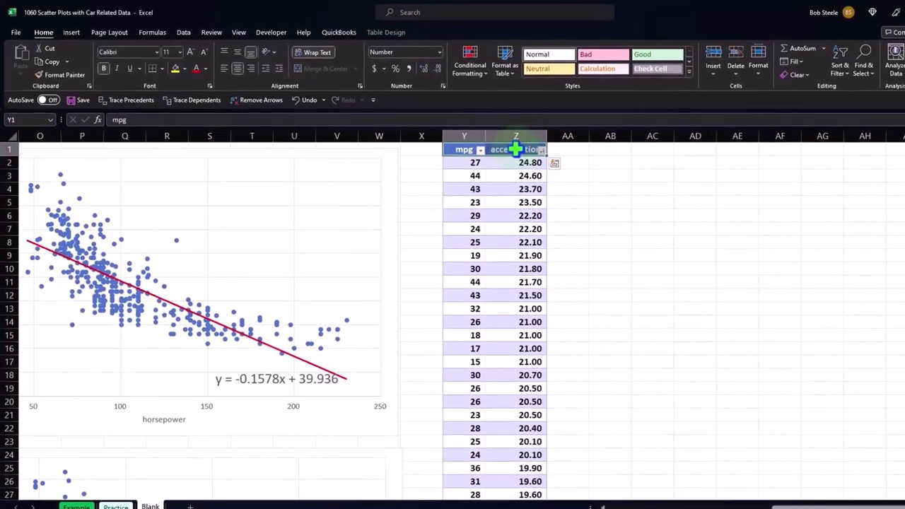
pyautogui.hotkey('ctrl', 'shift', 'Down')
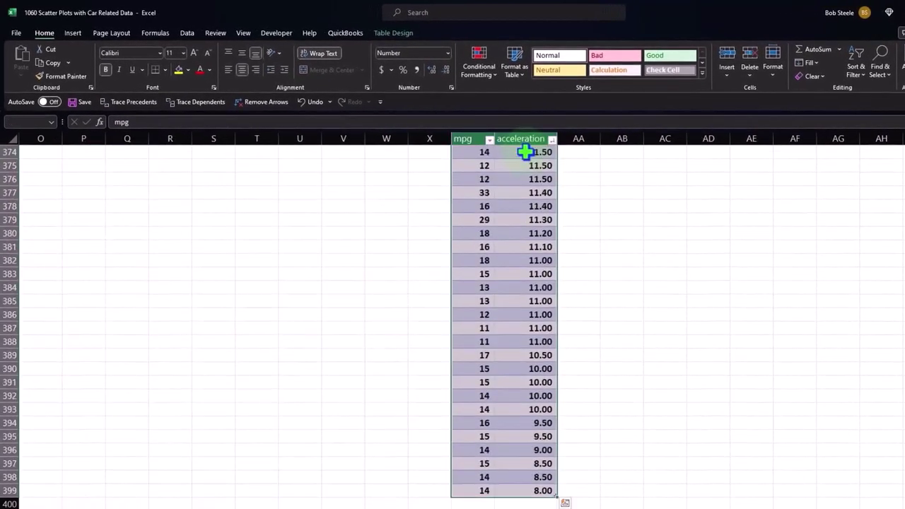
pyautogui.hotkey('ctrl', 'BackSpace')
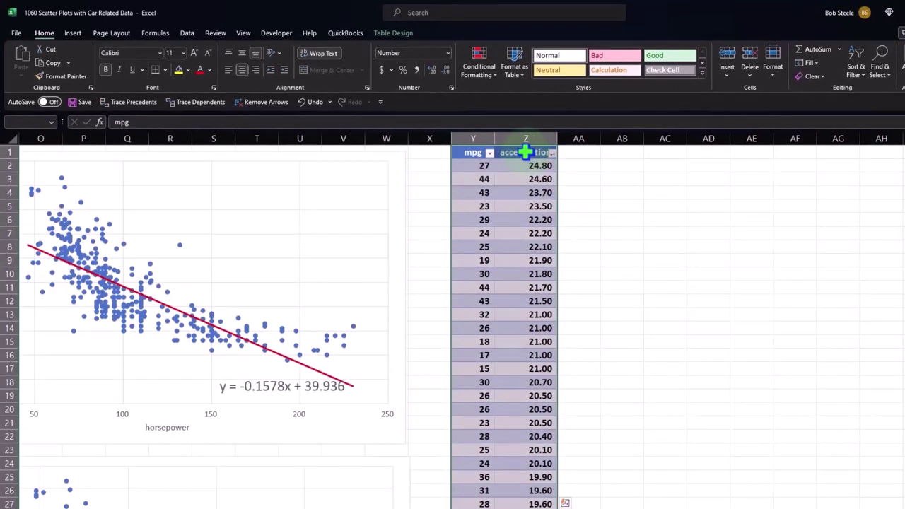
# - Insert a plain scatter chart of the selected mpg and acceleration columns
pyautogui.click(73, 33)
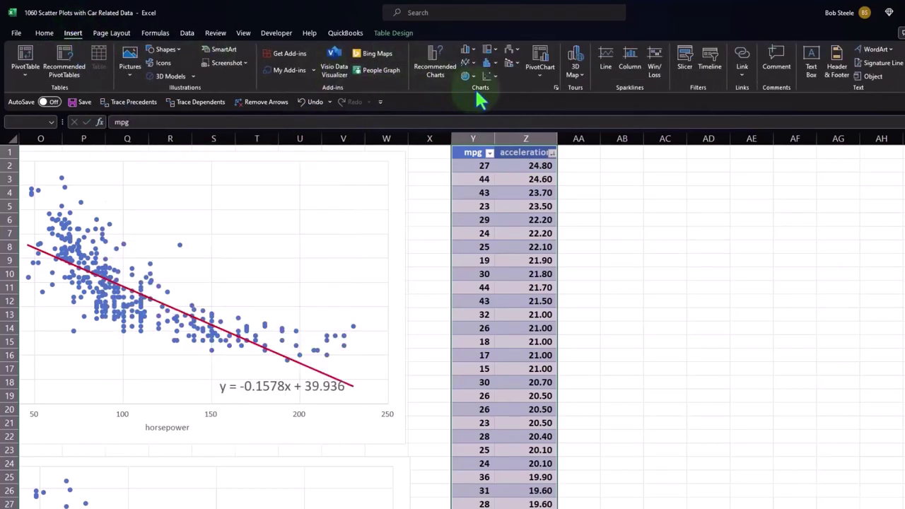
pyautogui.click(492, 77)
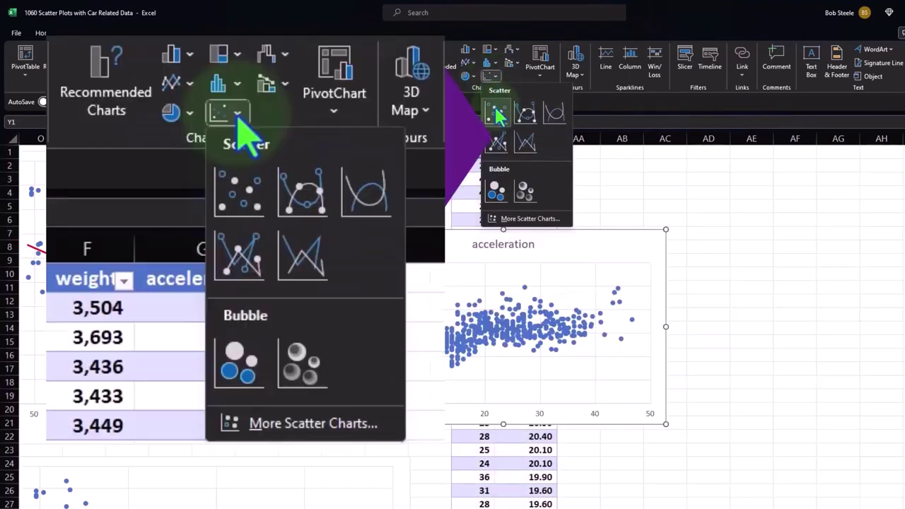
pyautogui.click(498, 115)
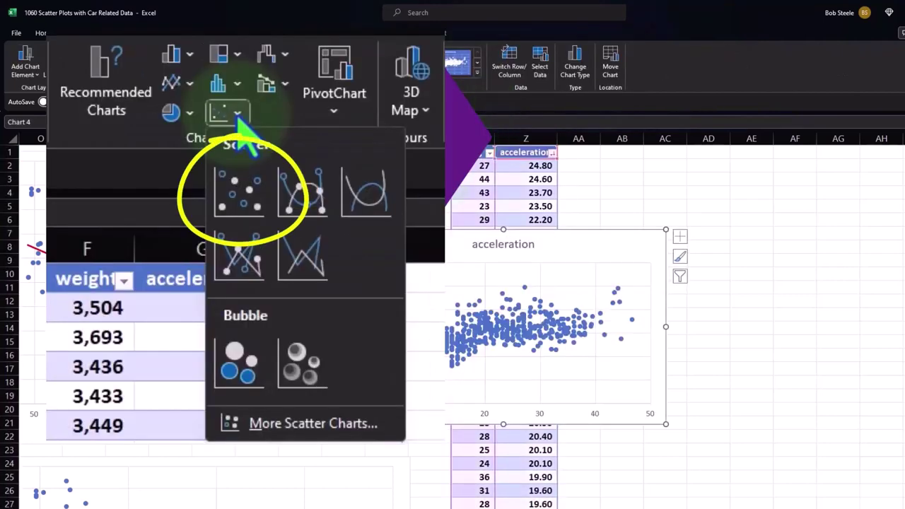
# - Move the chart right of the table, delete its title, and enlarge it
pyautogui.moveTo(346, 277); pyautogui.dragTo(589, 202)
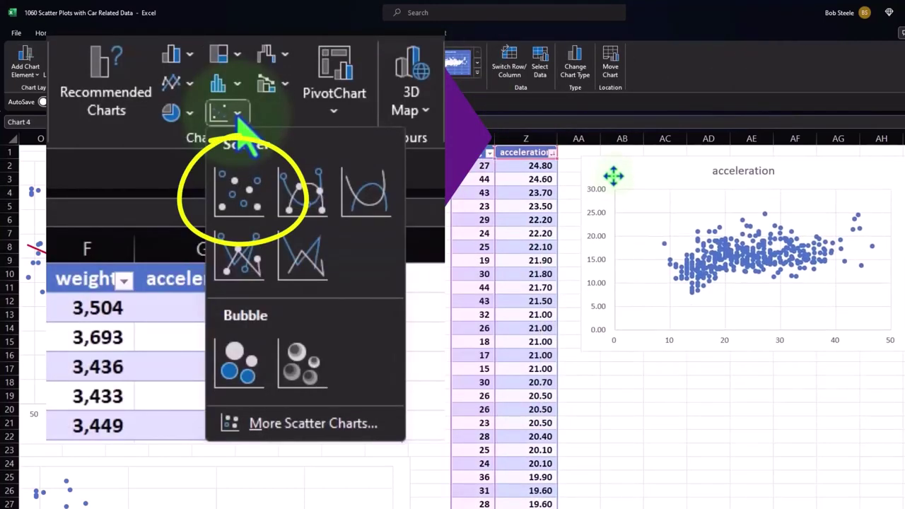
pyautogui.hscroll(1, 707, 283)
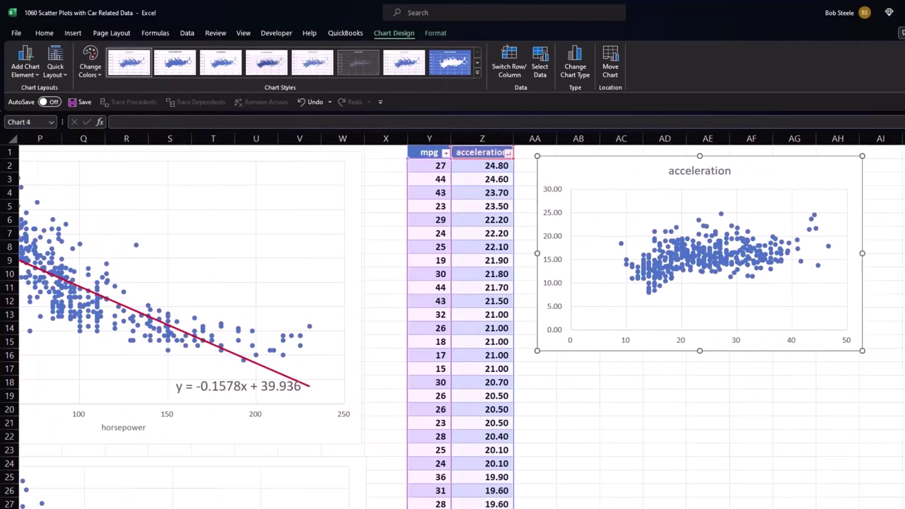
pyautogui.click(726, 172)
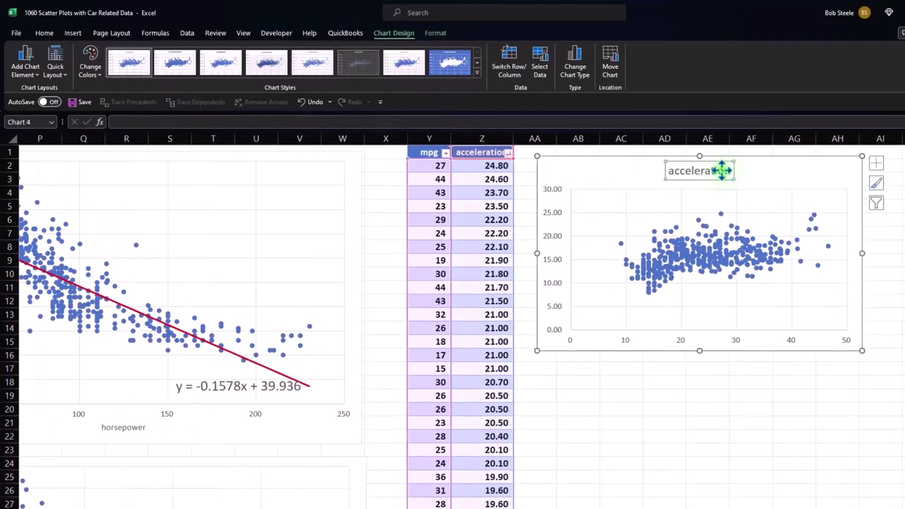
pyautogui.press('Delete')
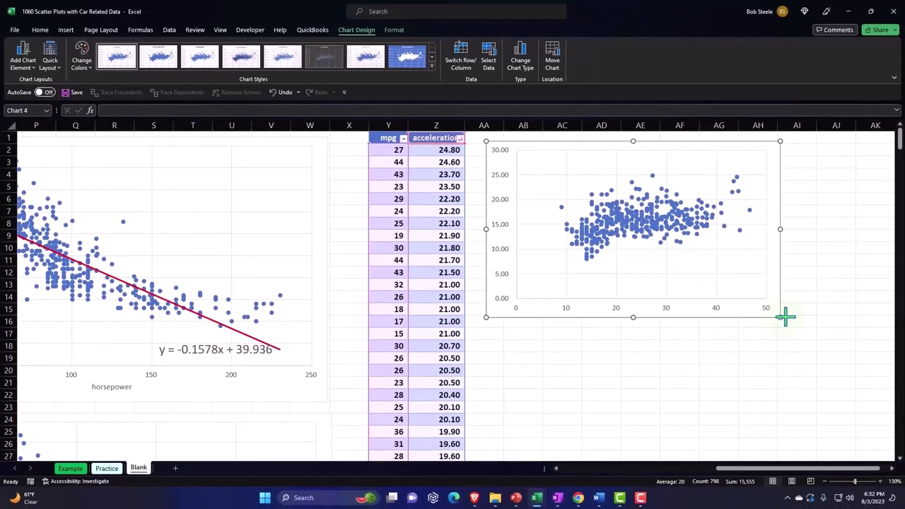
pyautogui.moveTo(785, 316); pyautogui.dragTo(856, 329)
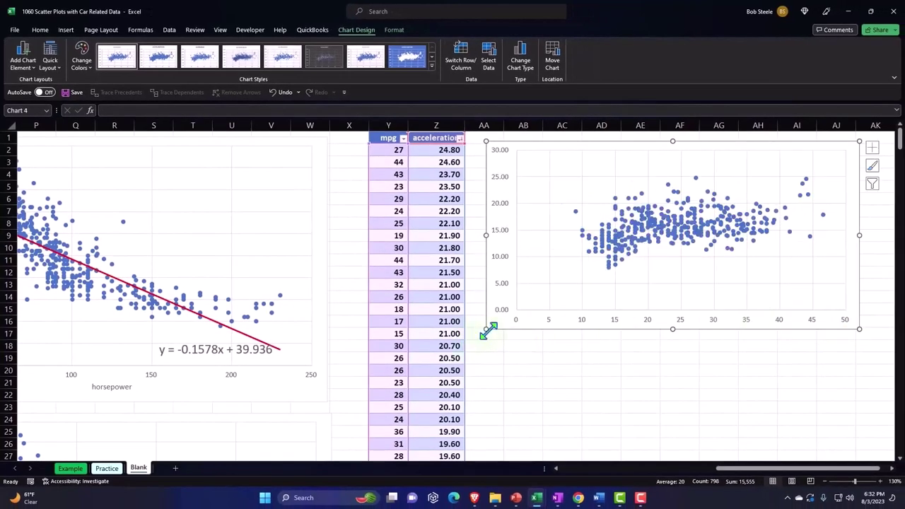
pyautogui.moveTo(488, 330); pyautogui.dragTo(482, 345)
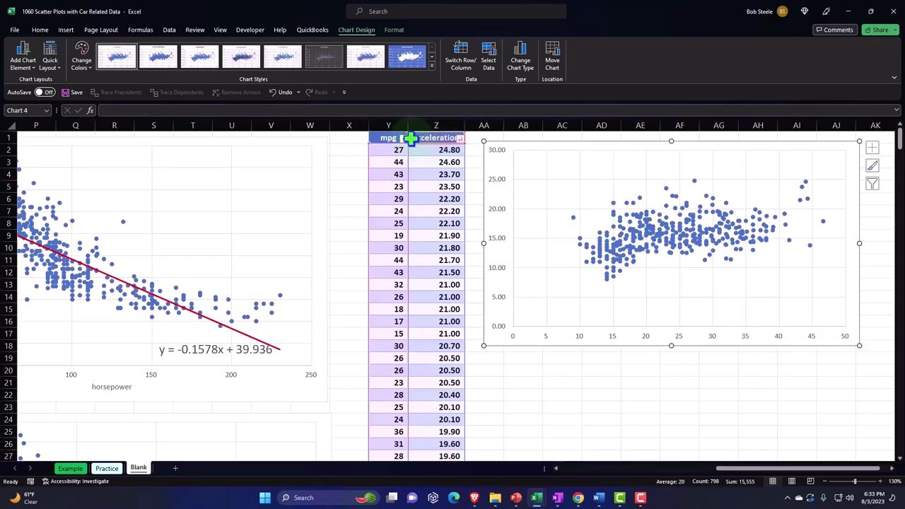
pyautogui.click(403, 138)
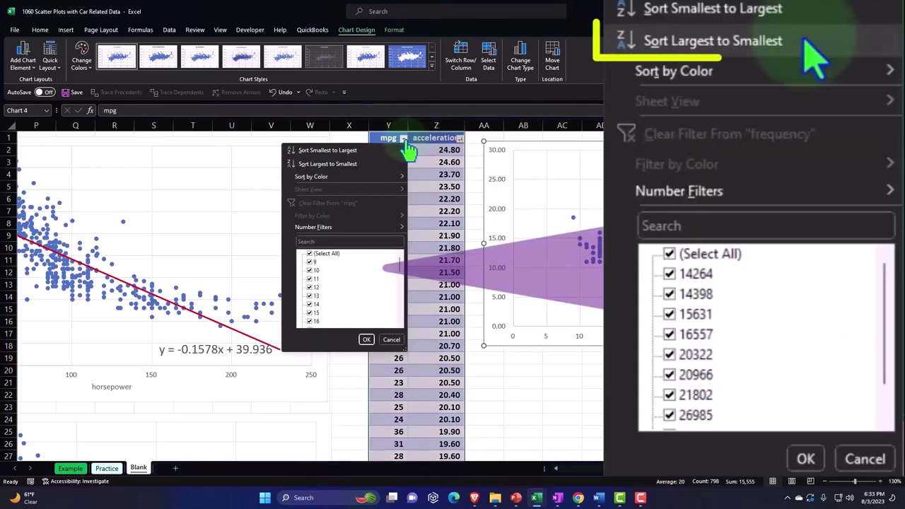
pyautogui.click(360, 163)
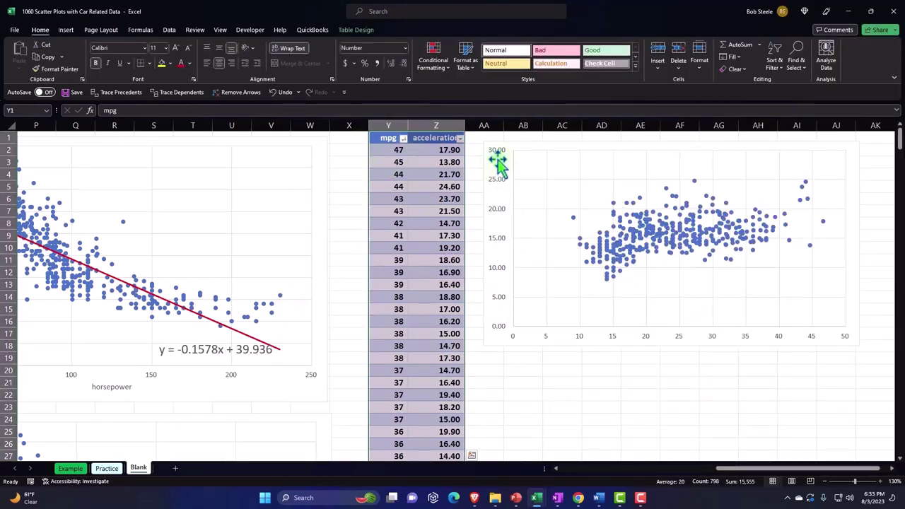
pyautogui.click(460, 138)
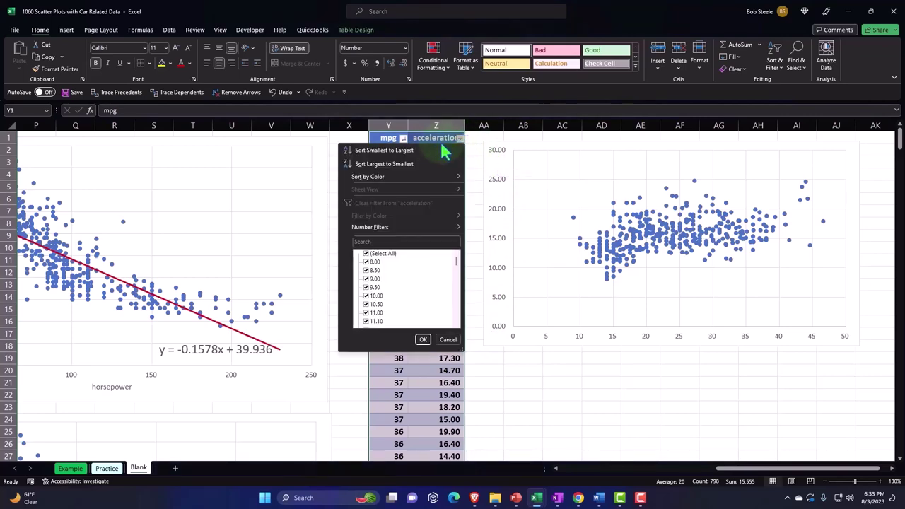
pyautogui.click(410, 165)
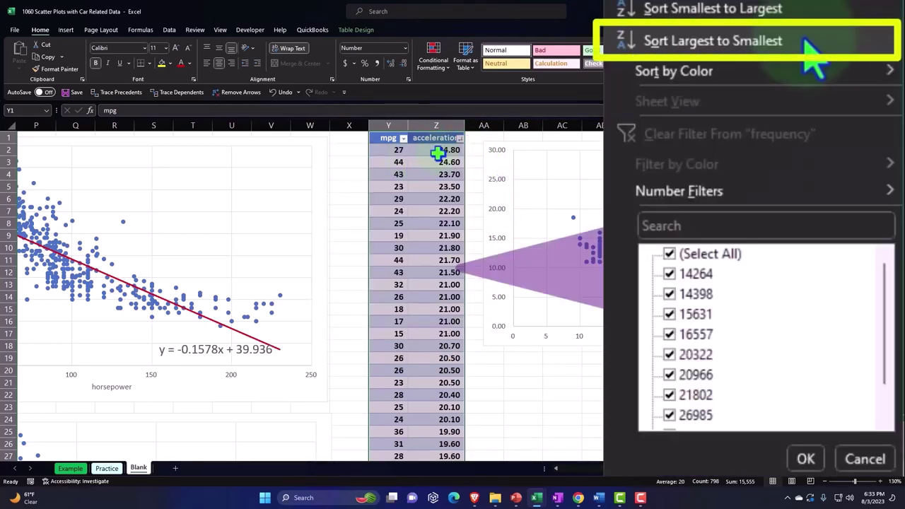
pyautogui.click(689, 338)
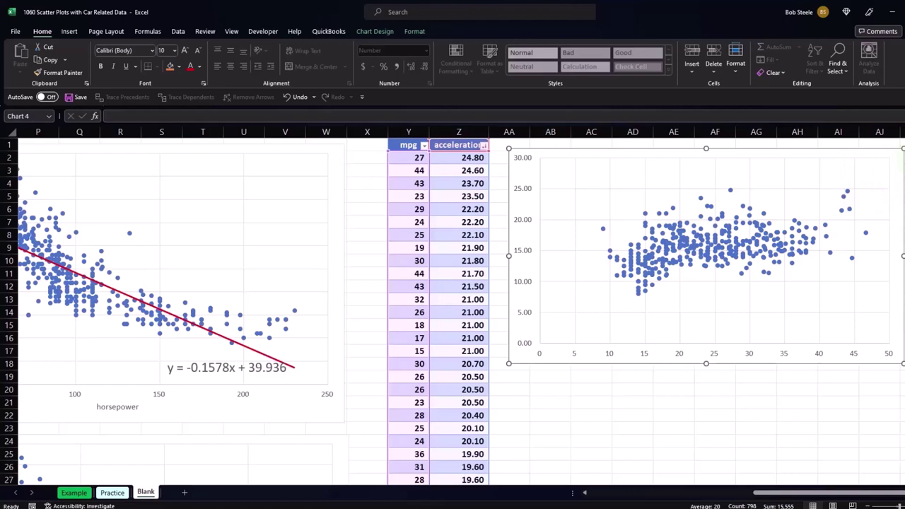
# - Add axis titles and link the vertical one to the acceleration header
pyautogui.click(903, 160)
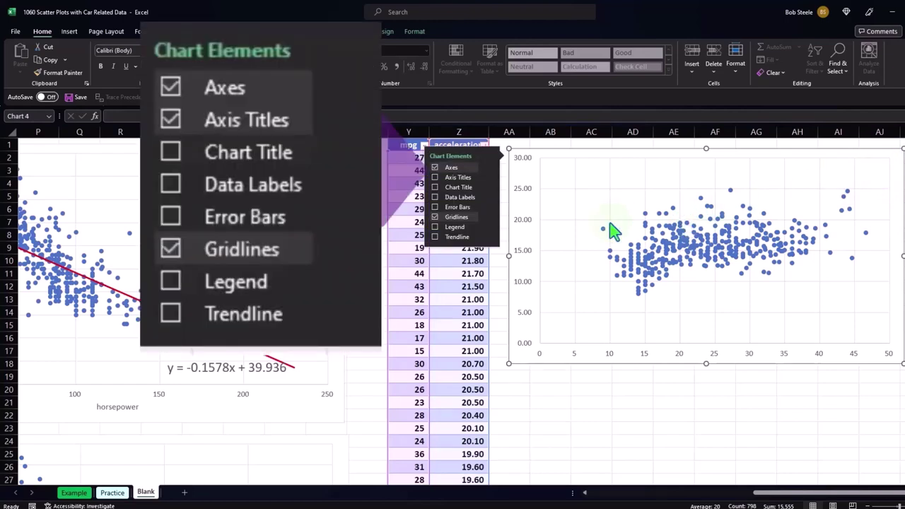
pyautogui.click(446, 177)
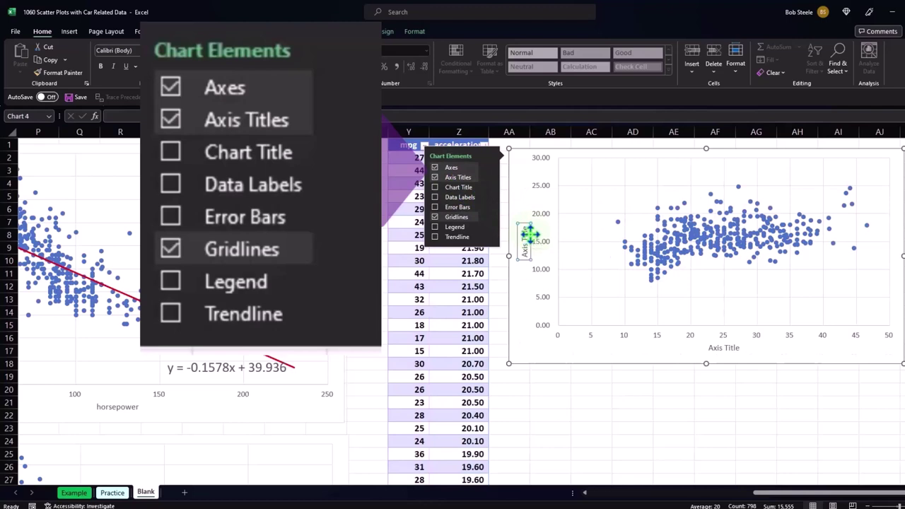
pyautogui.write('=')
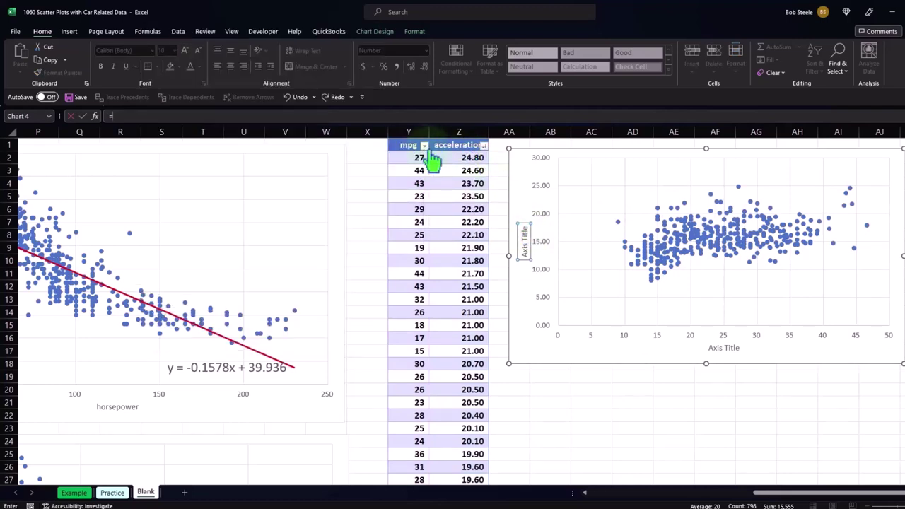
pyautogui.click(408, 144)
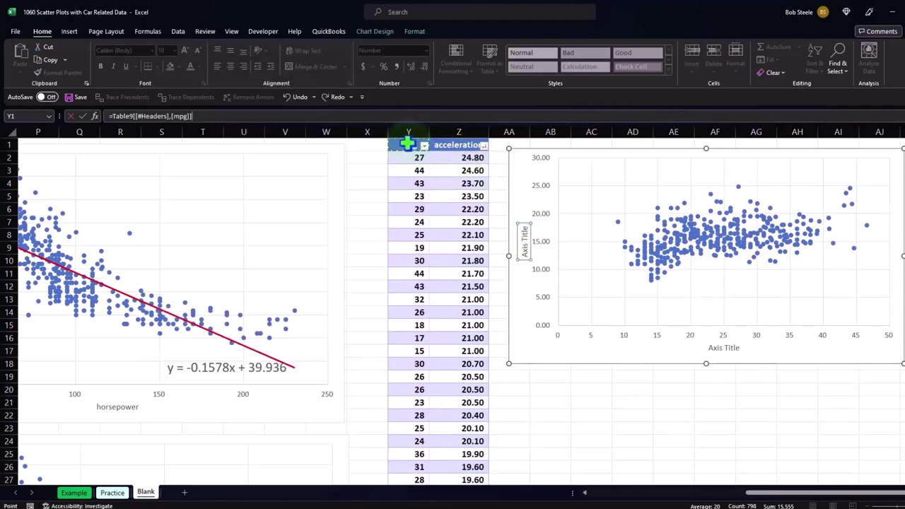
pyautogui.press('Return')
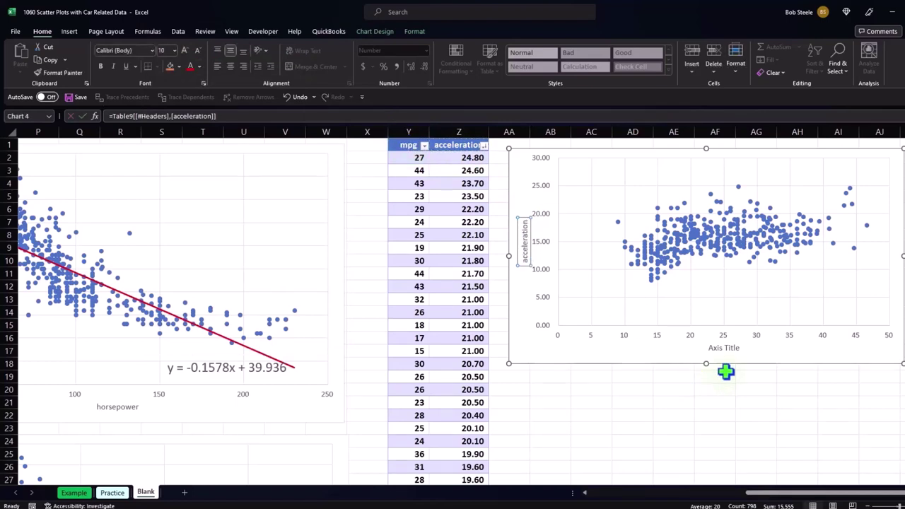
# - Link the horizontal axis title to the mpg header cell
pyautogui.click(731, 348)
pyautogui.write('=')
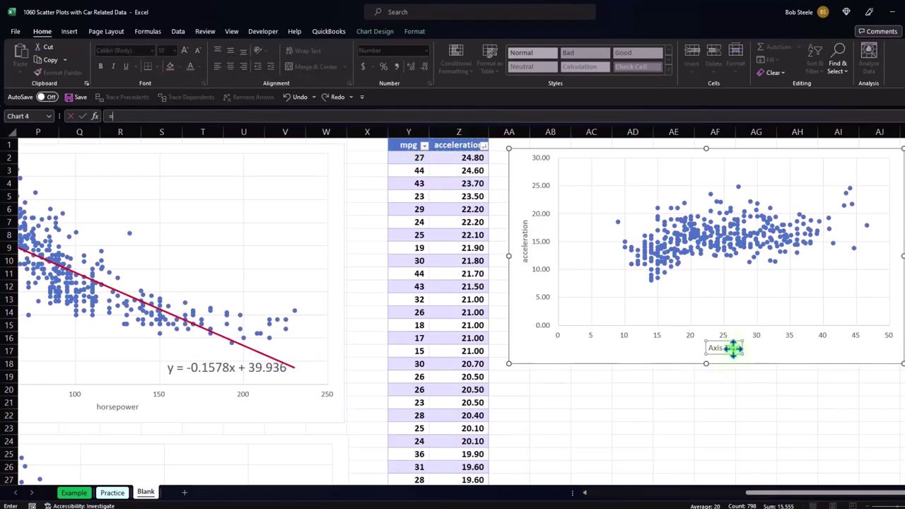
pyautogui.click(400, 145)
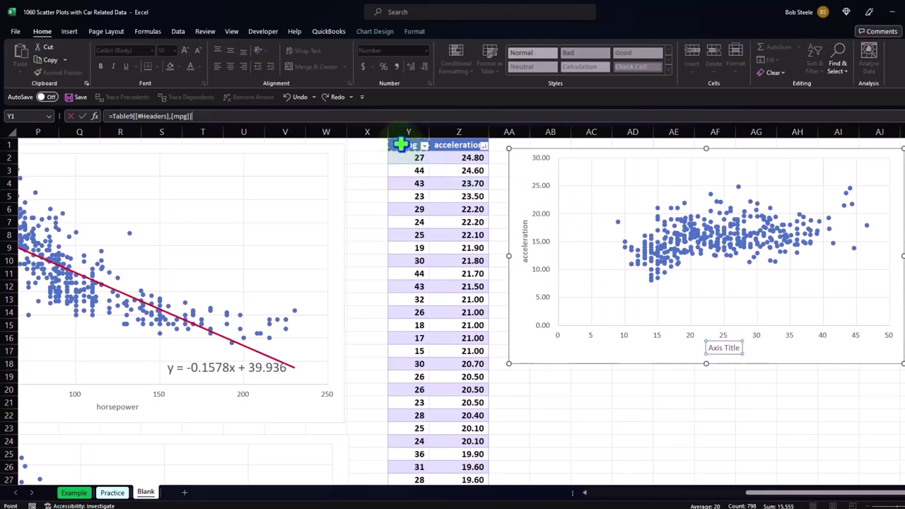
pyautogui.press('Return')
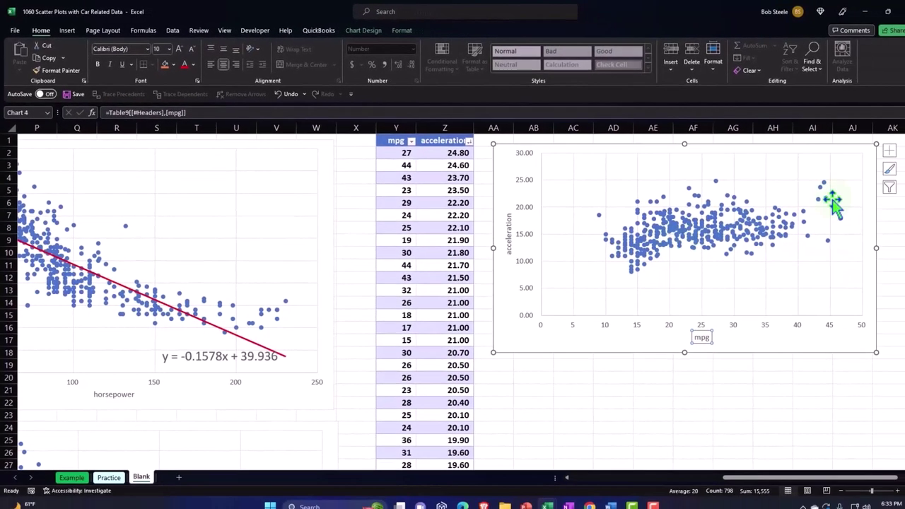
# - Add a linear trendline that displays its equation on the chart
pyautogui.click(874, 150)
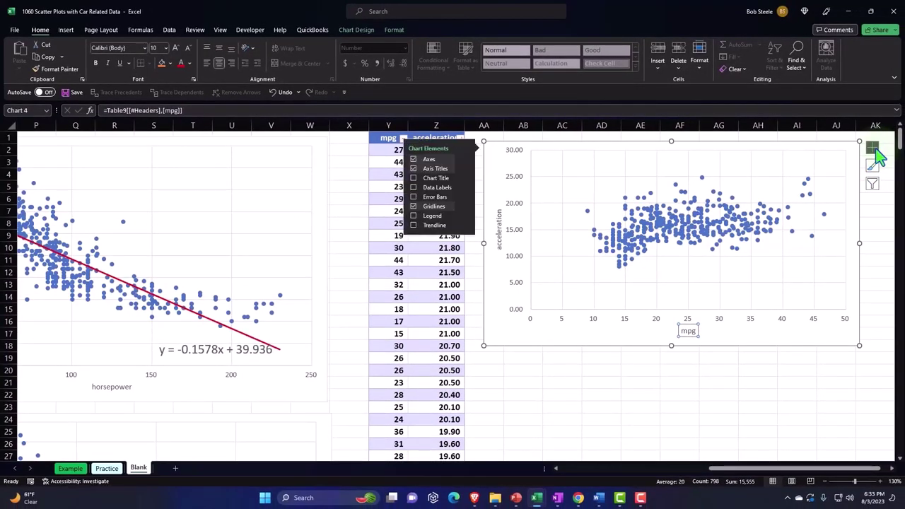
pyautogui.moveTo(434, 225)
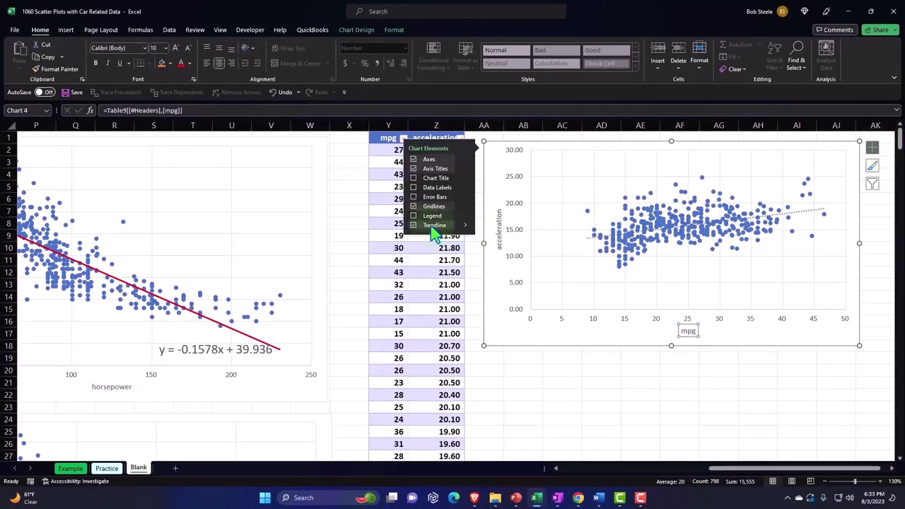
pyautogui.click(467, 227)
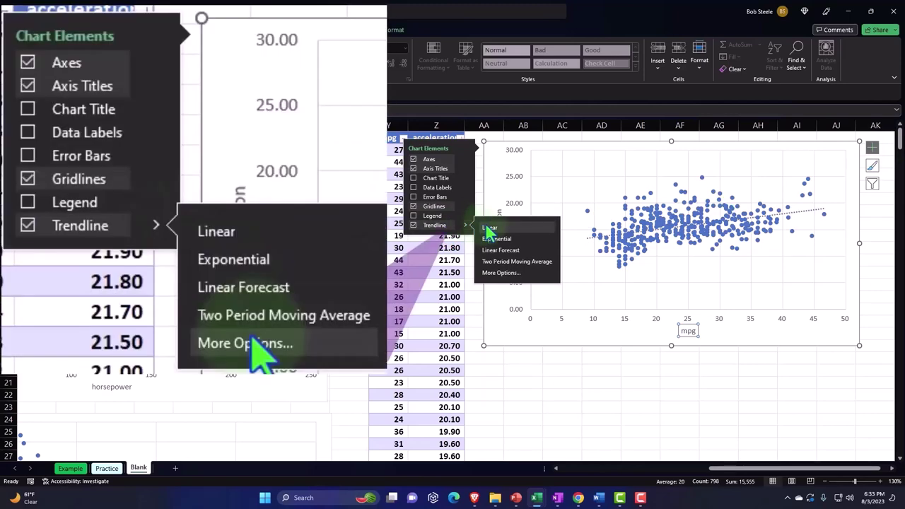
pyautogui.click(501, 272)
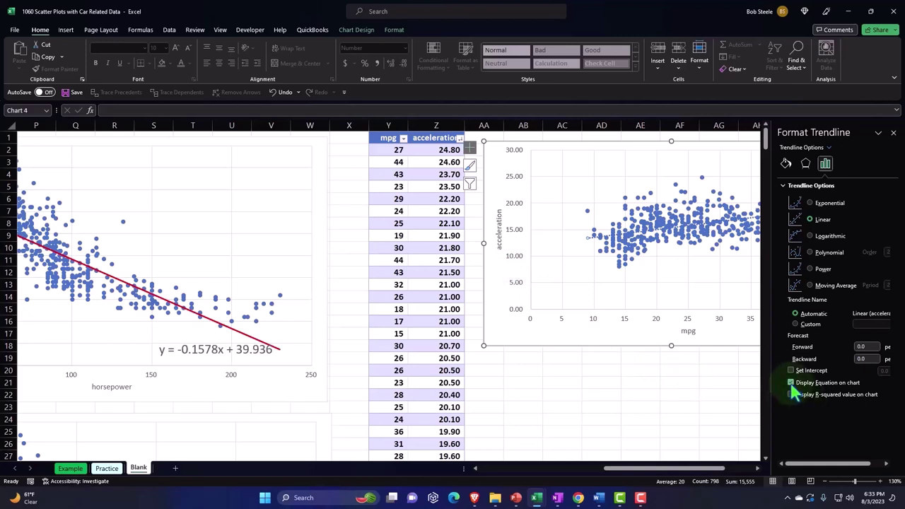
pyautogui.moveTo(715, 468); pyautogui.dragTo(742, 468)
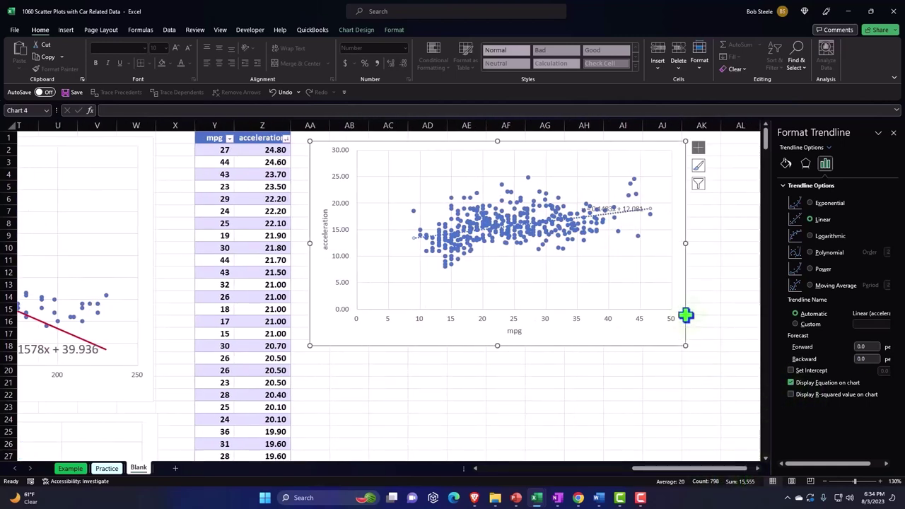
# - Enlarge the equation label y = 0.1483x + 12.081 to 11 pt and move it above the points
pyautogui.click(634, 209)
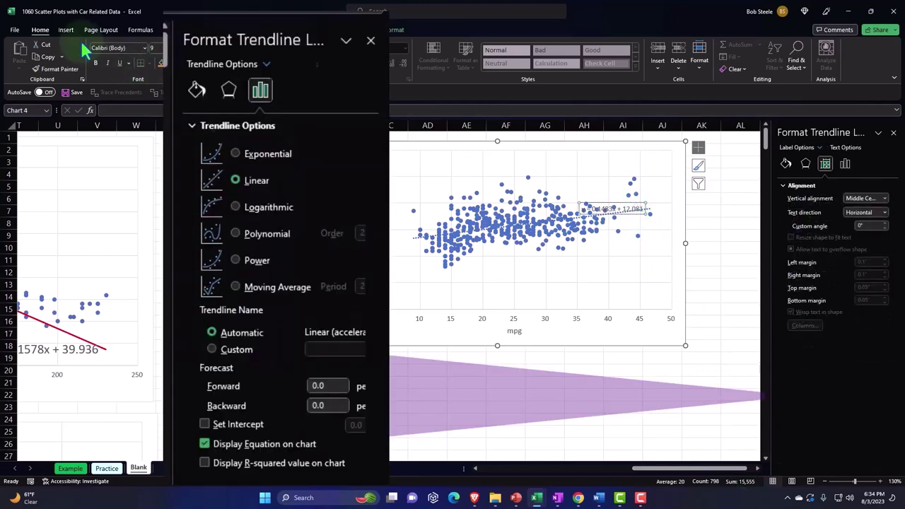
pyautogui.click(65, 30)
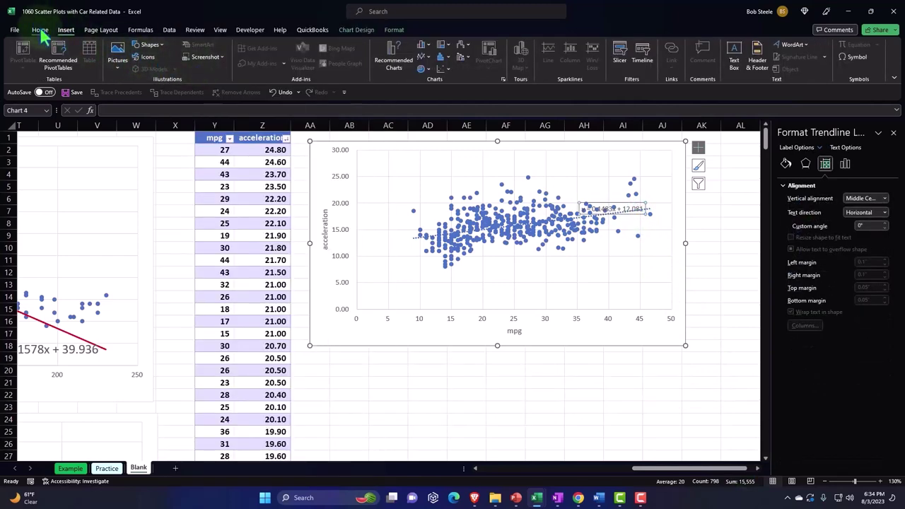
pyautogui.click(41, 30)
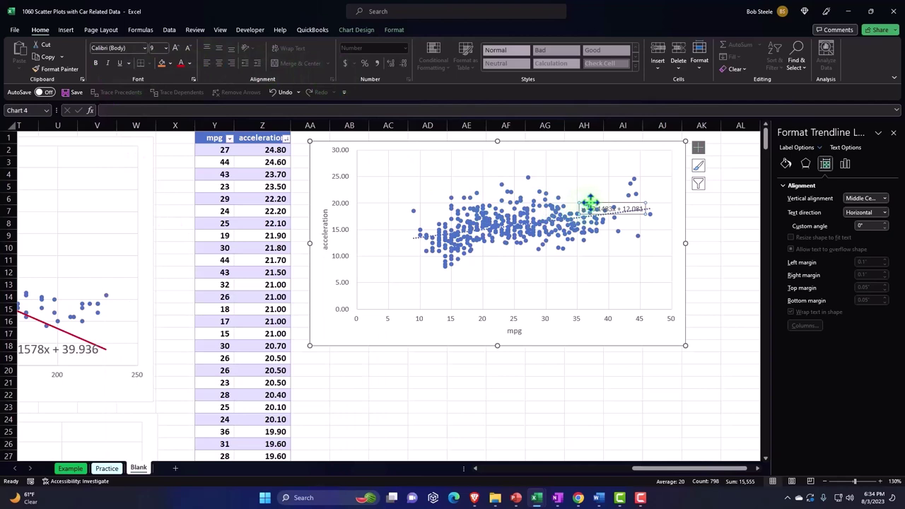
pyautogui.click(175, 47)
pyautogui.click(175, 48)
pyautogui.click(175, 47)
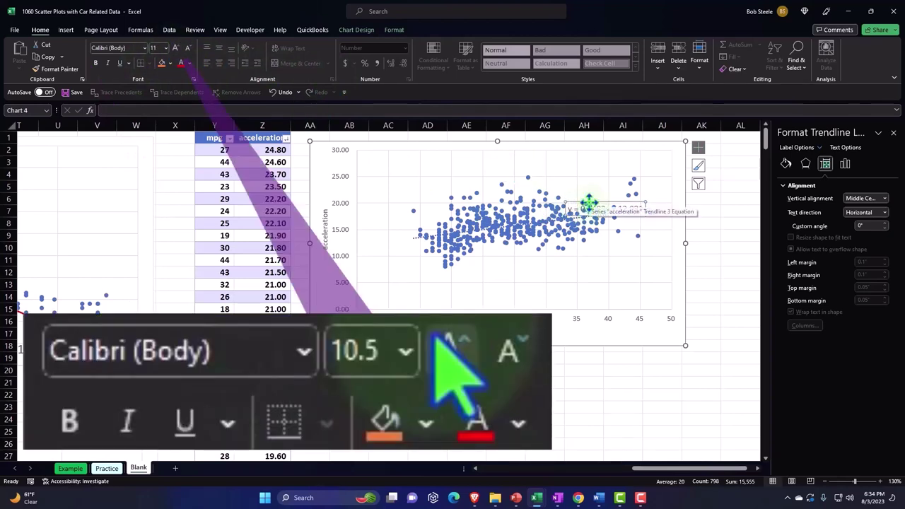
pyautogui.moveTo(589, 203); pyautogui.dragTo(586, 167)
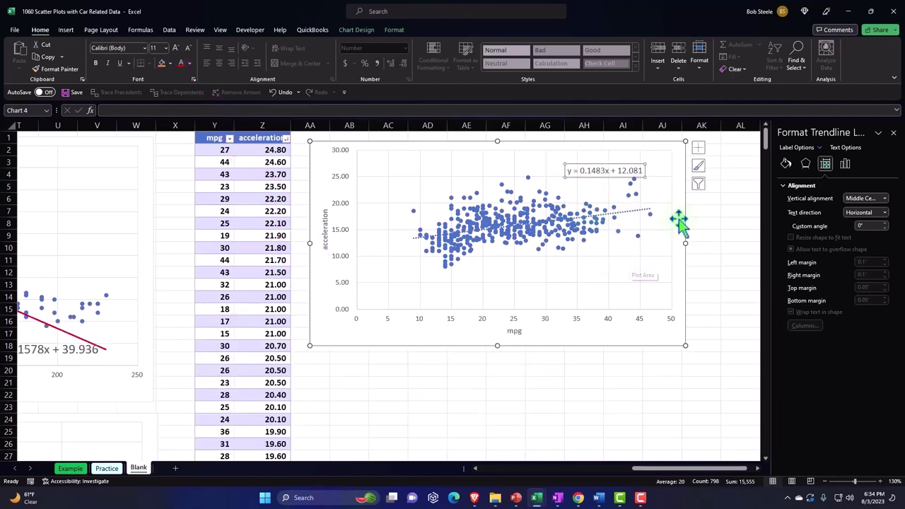
pyautogui.click(640, 215)
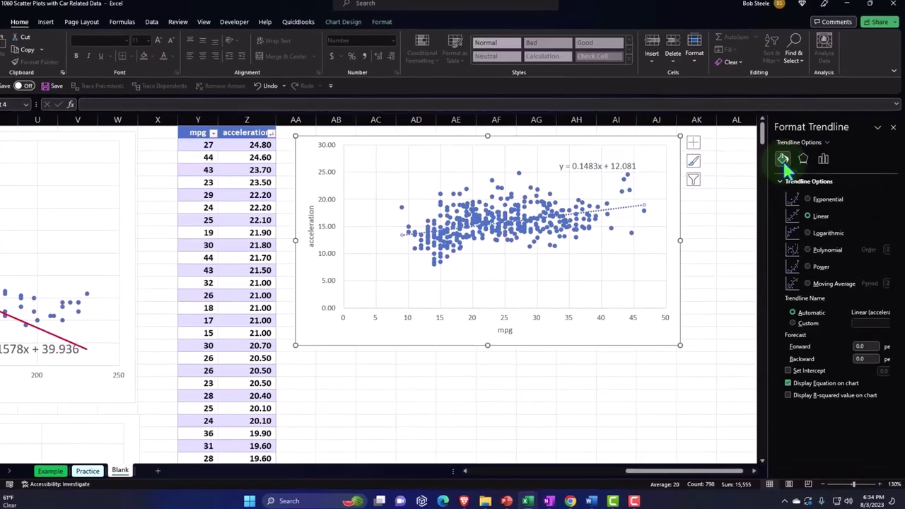
# - Apply the orange 18 pt glow preset at 60% transparency to the trendline
pyautogui.click(783, 159)
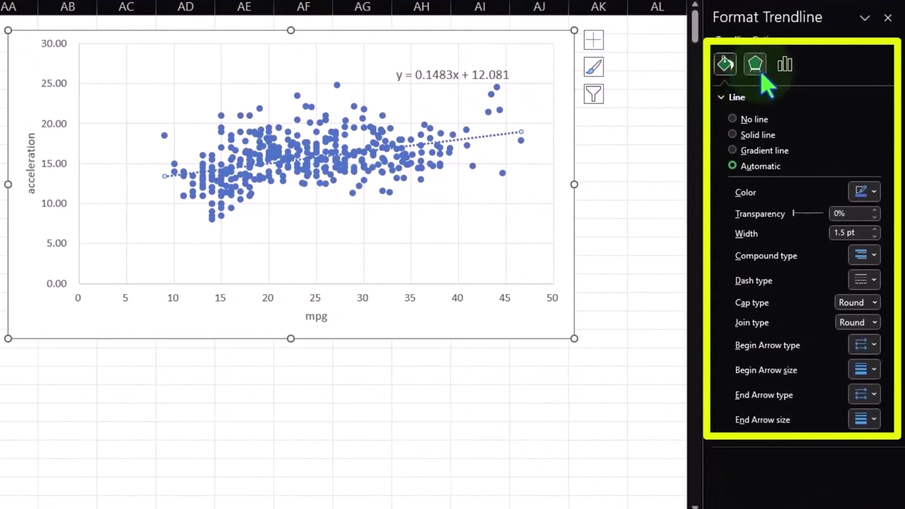
pyautogui.click(764, 74)
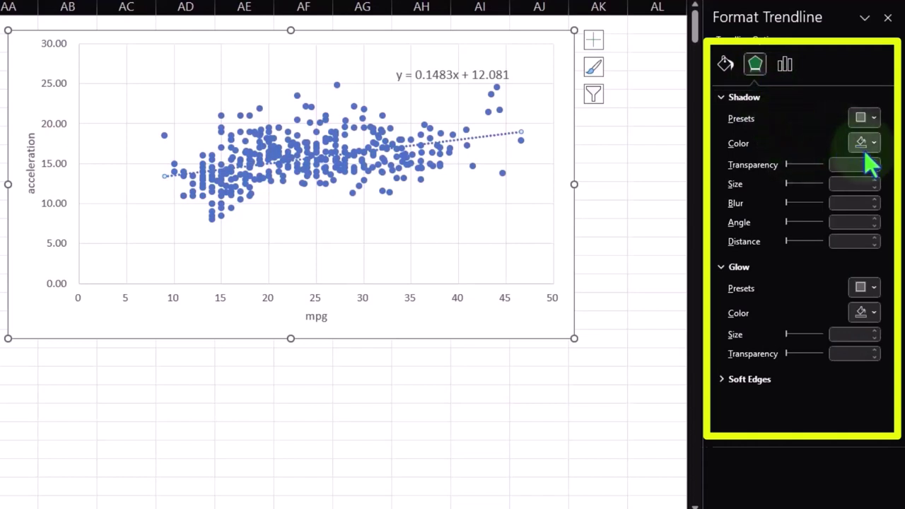
pyautogui.click(876, 143)
pyautogui.click(877, 144)
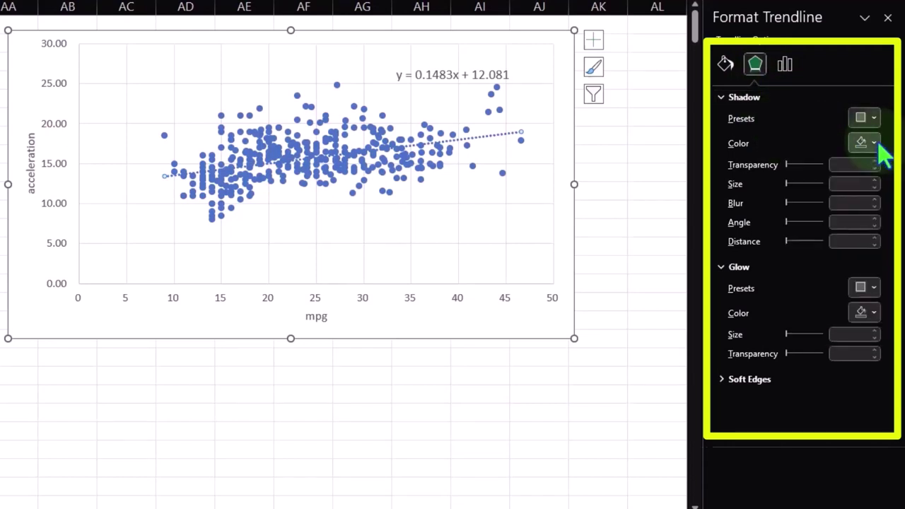
pyautogui.click(874, 288)
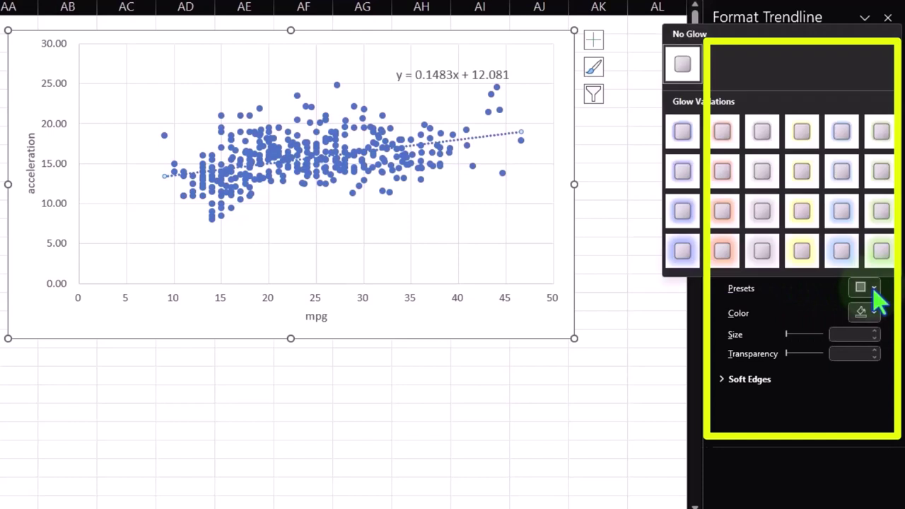
pyautogui.click(802, 179)
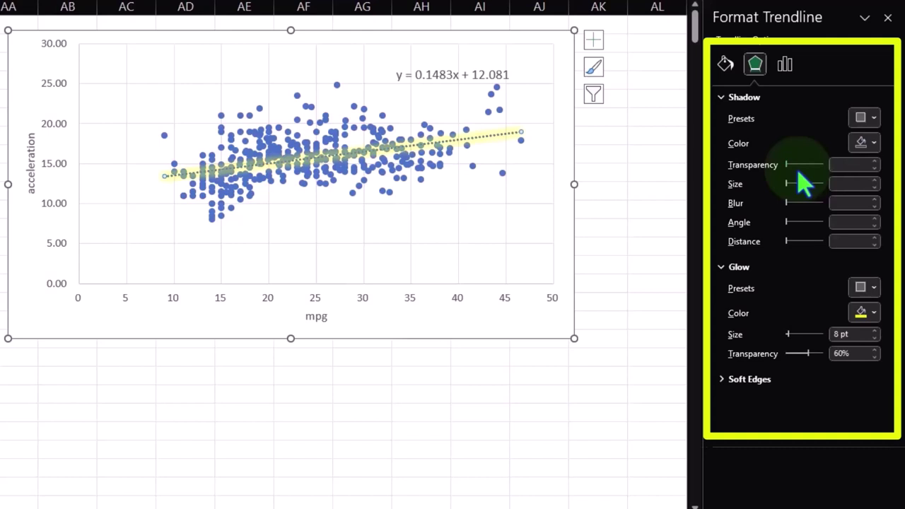
pyautogui.click(875, 313)
pyautogui.click(875, 316)
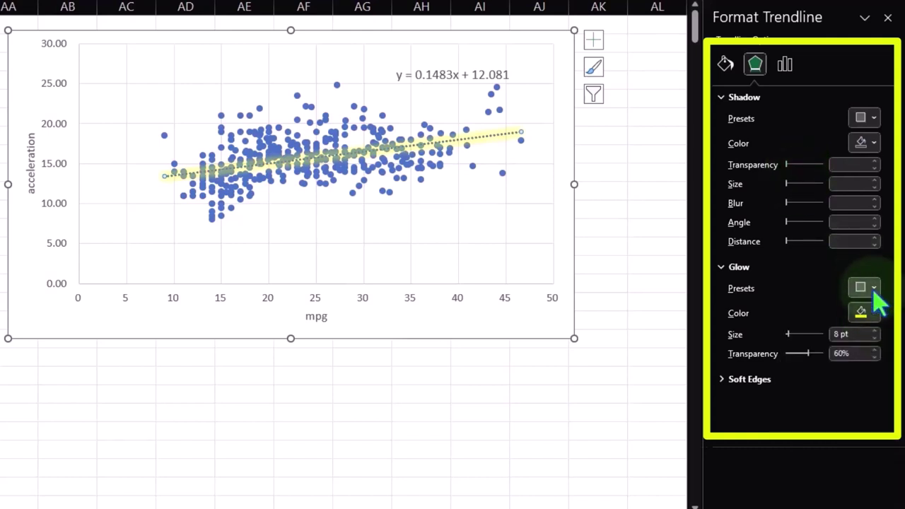
pyautogui.click(874, 290)
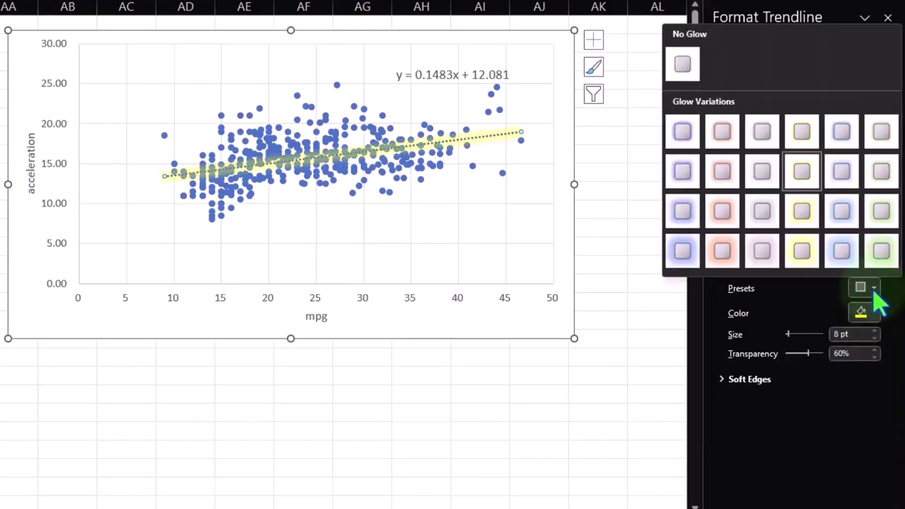
pyautogui.click(722, 253)
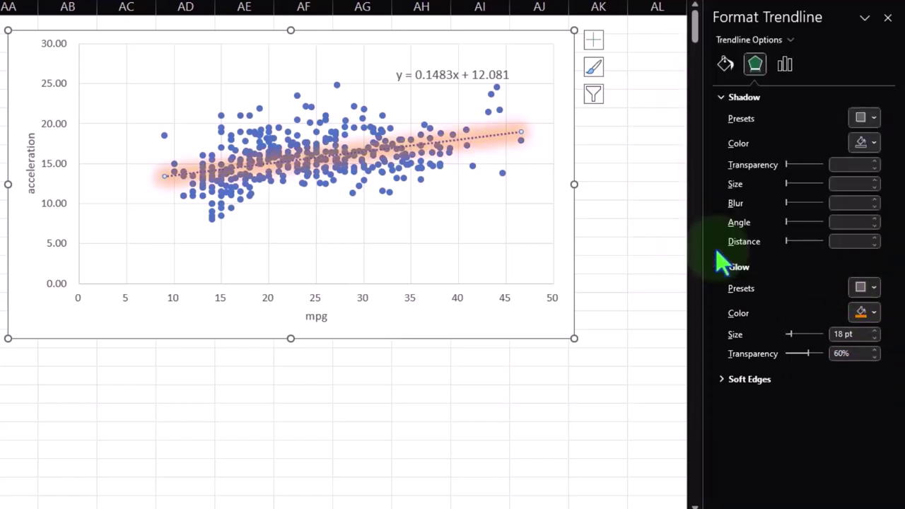
pyautogui.click(618, 373)
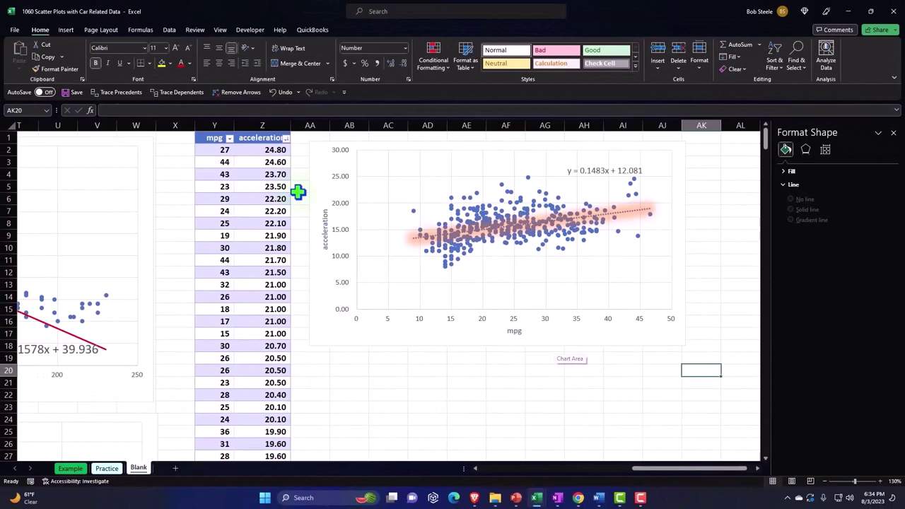
# - Select column B from the mpg header B1 down to the last data row
pyautogui.click(273, 165)
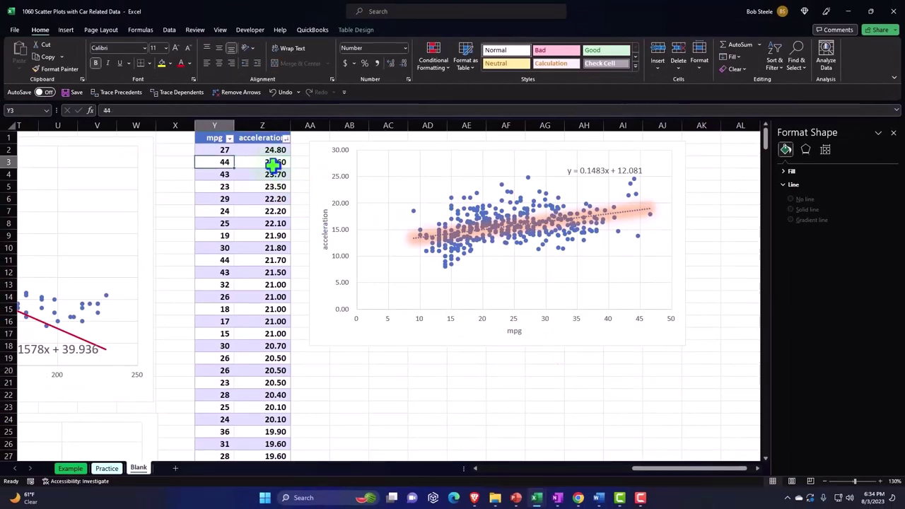
pyautogui.press('Left')
pyautogui.press('Left')
pyautogui.press('Left')
pyautogui.press('Left')
pyautogui.press('Left')
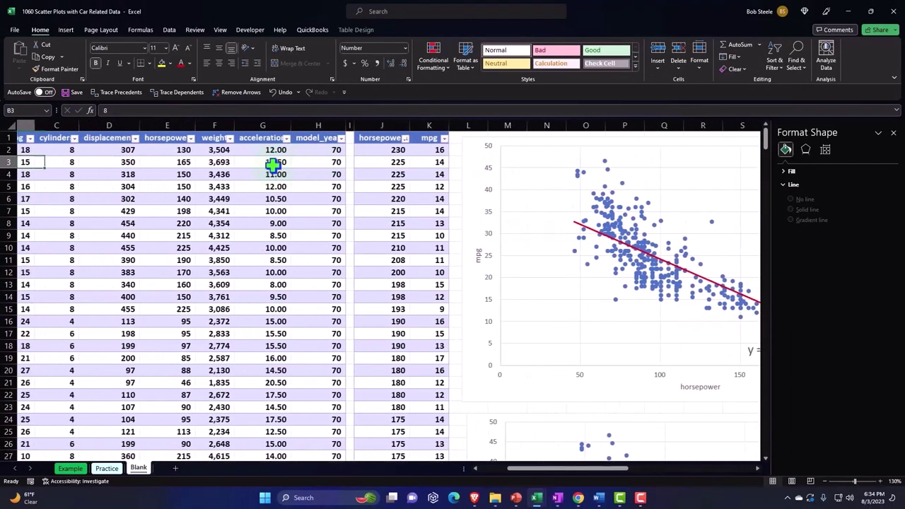
pyautogui.press('Left')
pyautogui.press('Left')
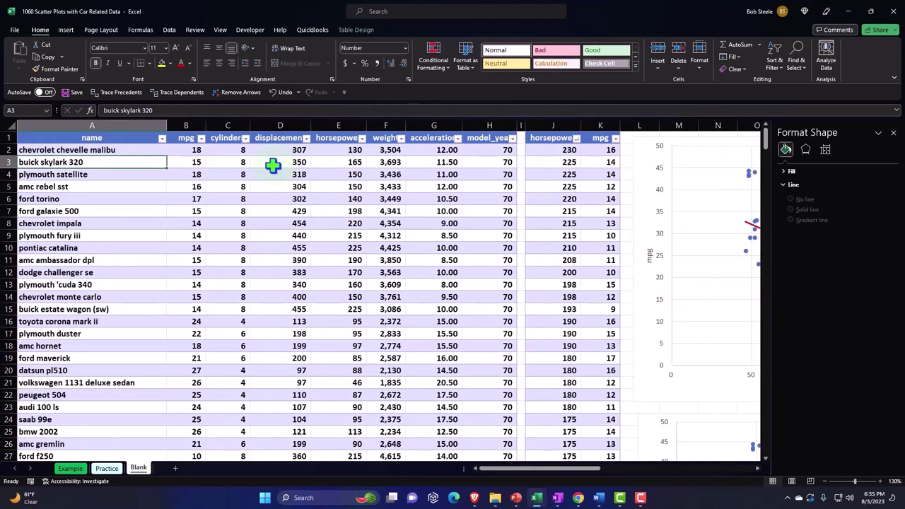
pyautogui.click(189, 137)
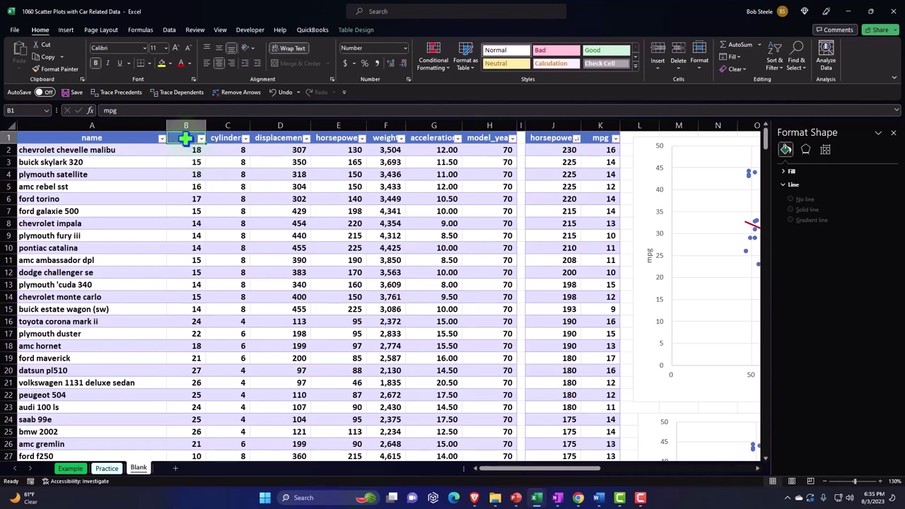
pyautogui.moveTo(186, 138)
pyautogui.mouseDown()
pyautogui.moveTo(188, 460)
pyautogui.moveTo(212, 487)
pyautogui.moveTo(211, 473)
pyautogui.mouseUp()
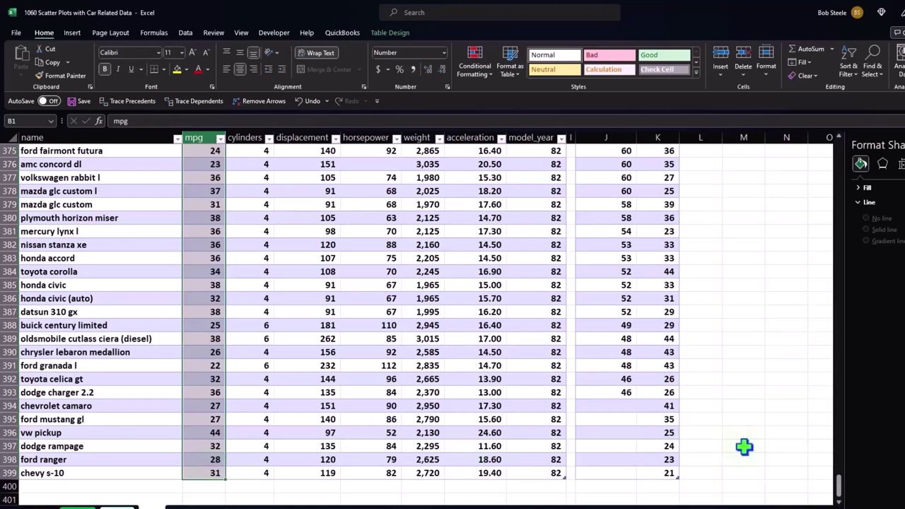
pyautogui.moveTo(839, 485); pyautogui.dragTo(836, 145)
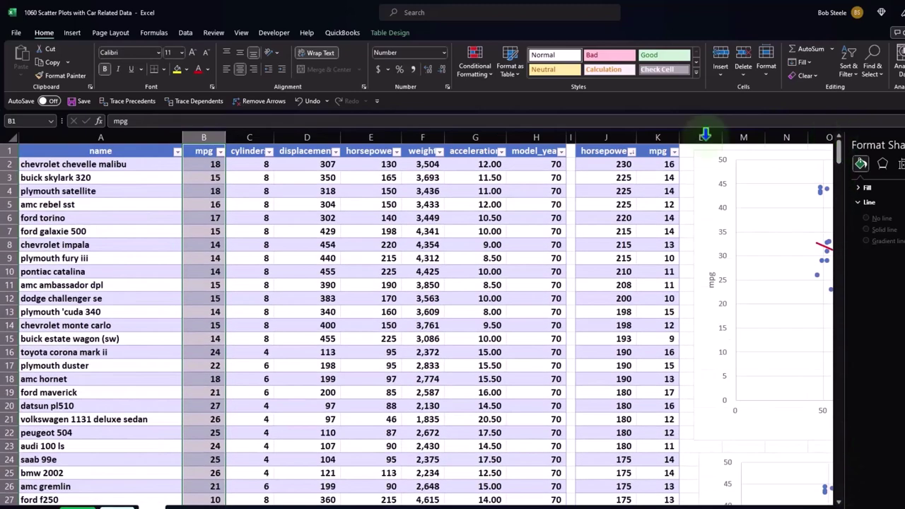
pyautogui.click(204, 153)
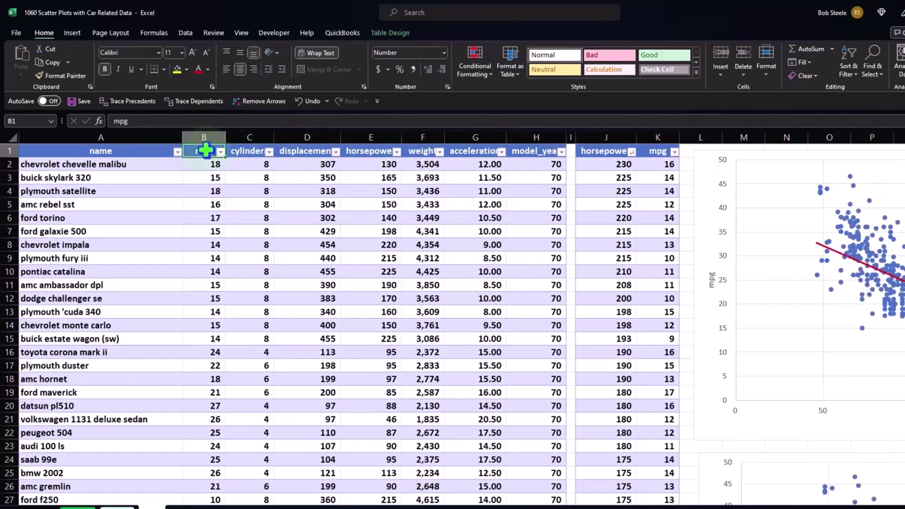
pyautogui.hotkey('ctrl', 'shift', 'Down')
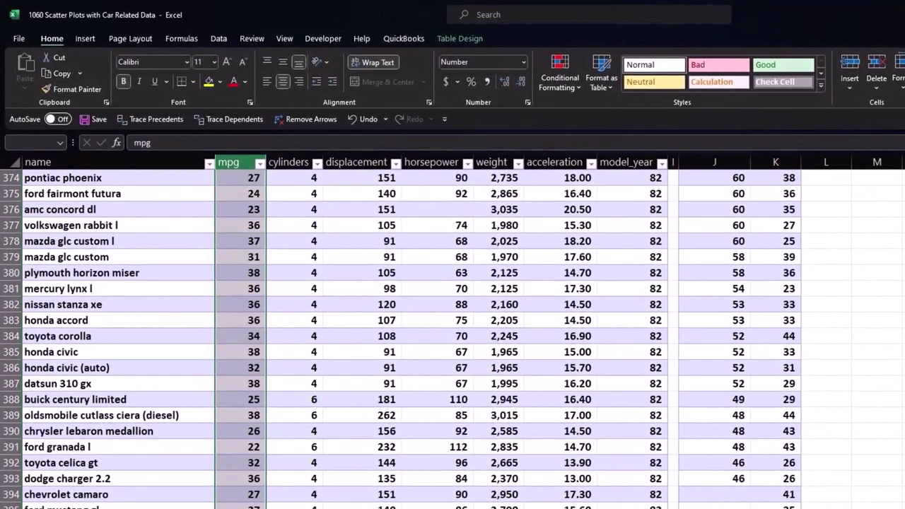
pyautogui.hotkey('ctrl', 'BackSpace')
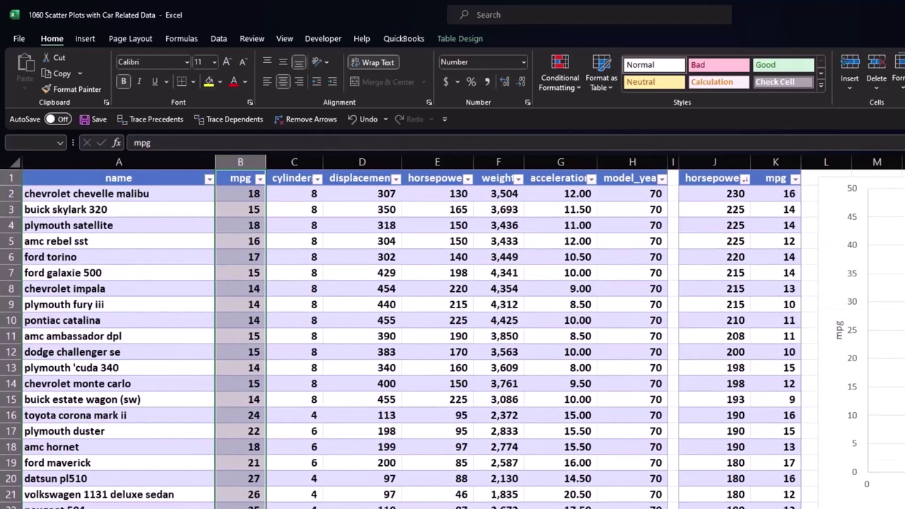
# - Select the acceleration column from header G1 down to the last row
pyautogui.keyDown('ctrl'); pyautogui.click(558, 179); pyautogui.keyUp('ctrl')
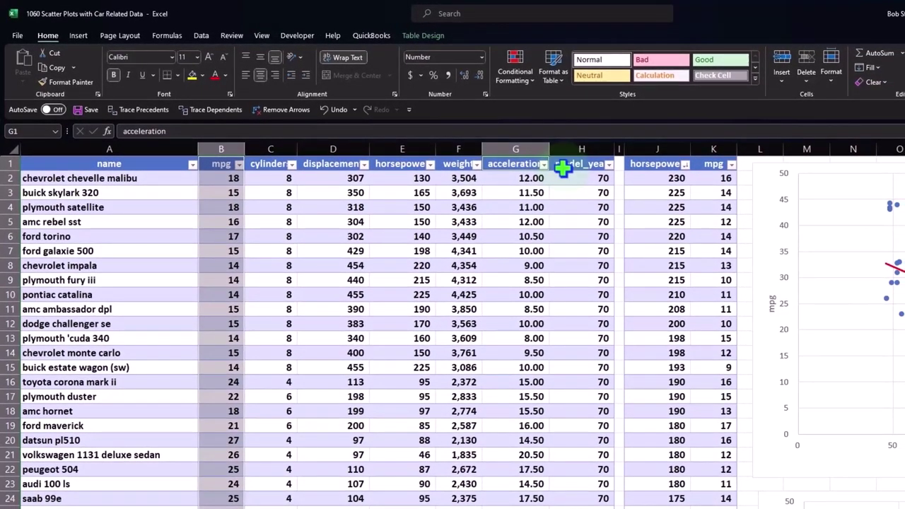
pyautogui.scroll(-13, 563, 168)
pyautogui.scroll(-20, 562, 167)
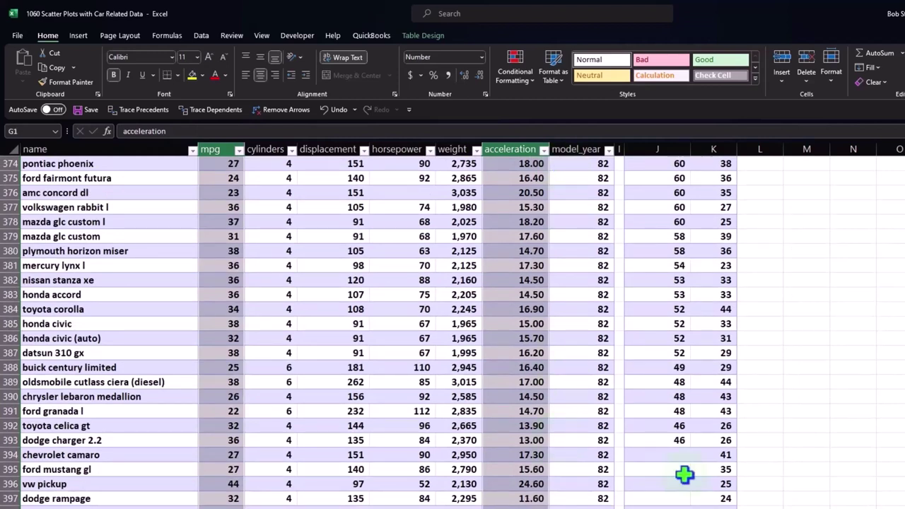
pyautogui.hotkey('ctrl', 'BackSpace')
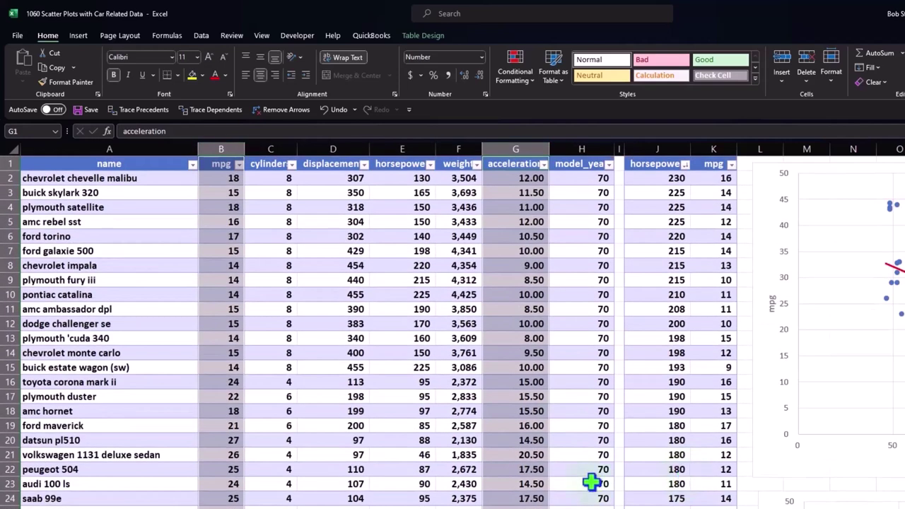
pyautogui.click(225, 164)
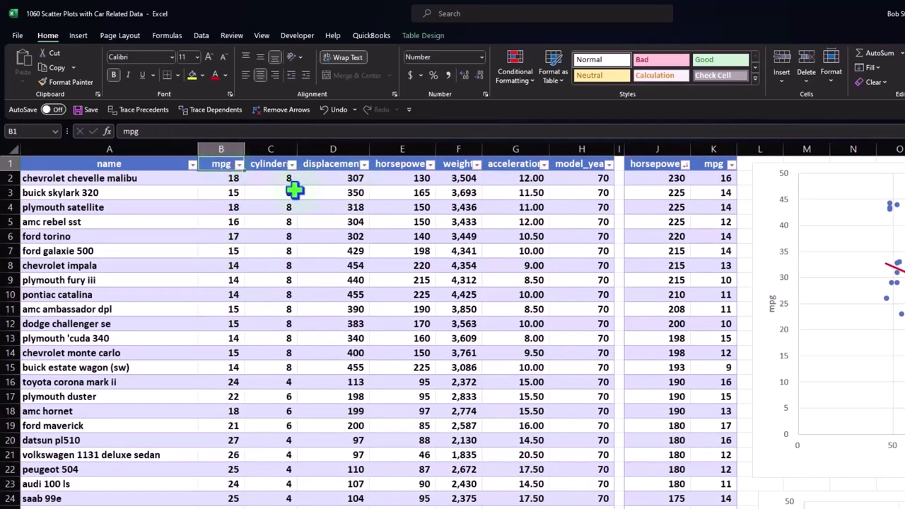
pyautogui.click(514, 164)
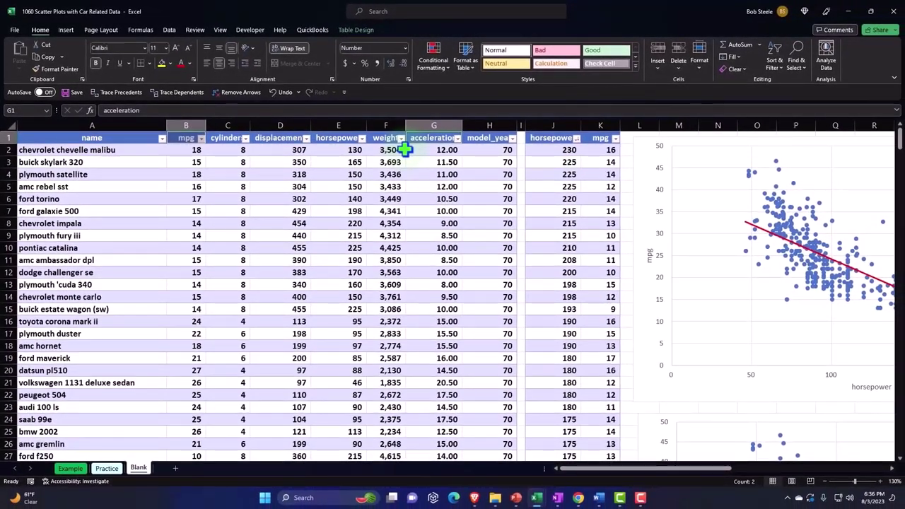
pyautogui.hotkey('ctrl', 'shift', 'Down')
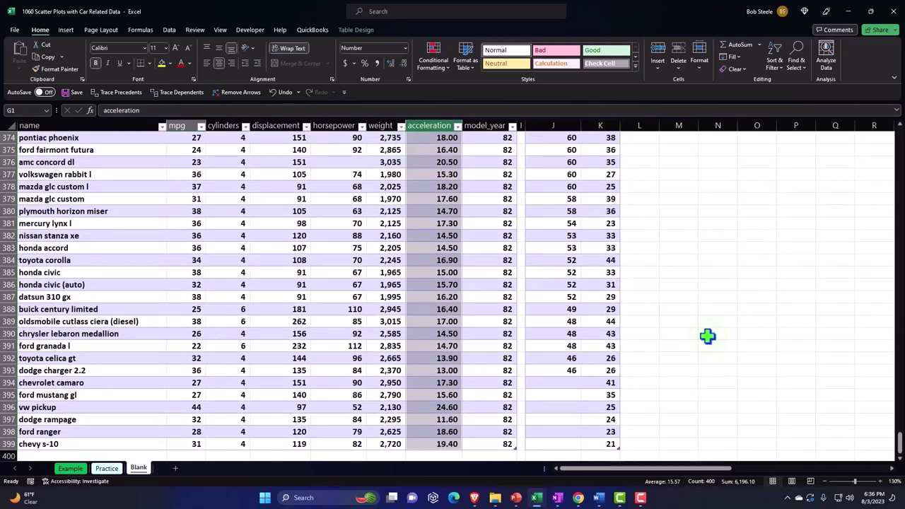
pyautogui.hotkey('ctrl', 'BackSpace')
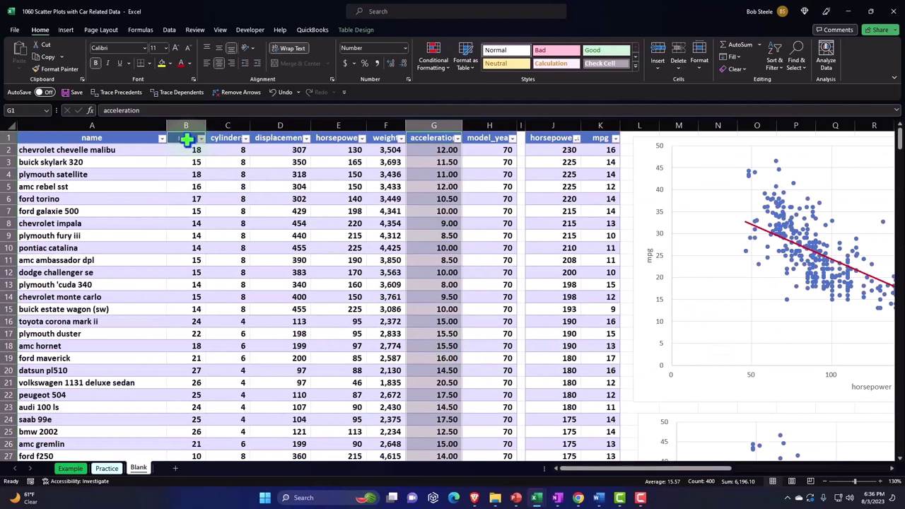
# - Add the mpg column from B1 down to the last row to the selection
pyautogui.keyDown('ctrl'); pyautogui.click(186, 139); pyautogui.keyUp('ctrl')
pyautogui.keyDown('ctrl'); pyautogui.click(186, 139); pyautogui.keyUp('ctrl')
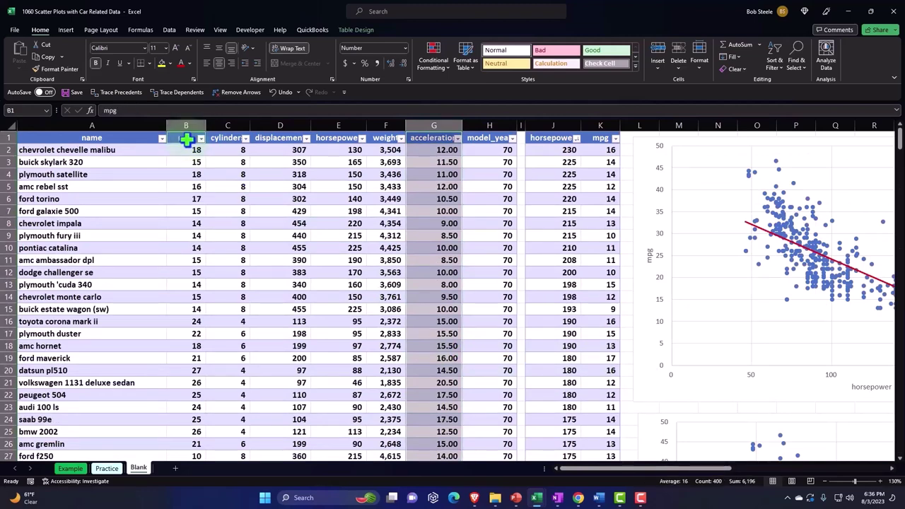
pyautogui.hotkey('ctrl', 'shift', 'Down')
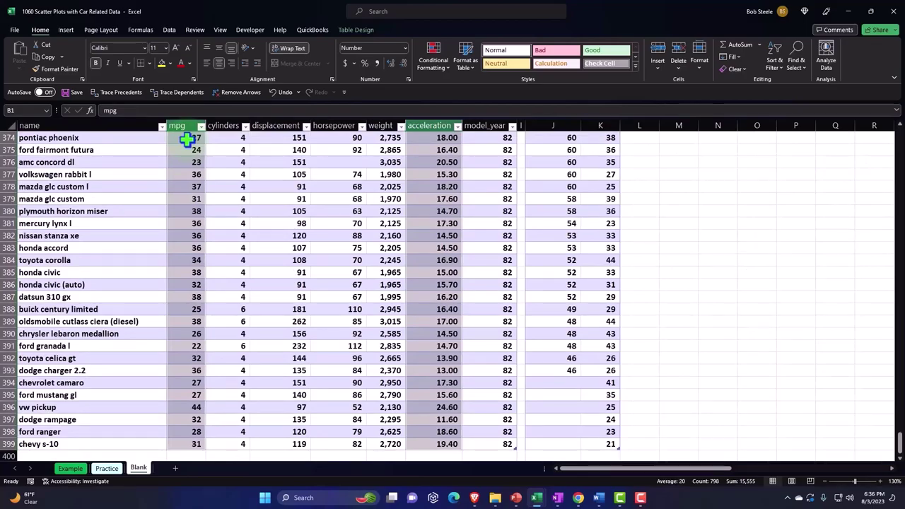
pyautogui.hotkey('ctrl', 'BackSpace')
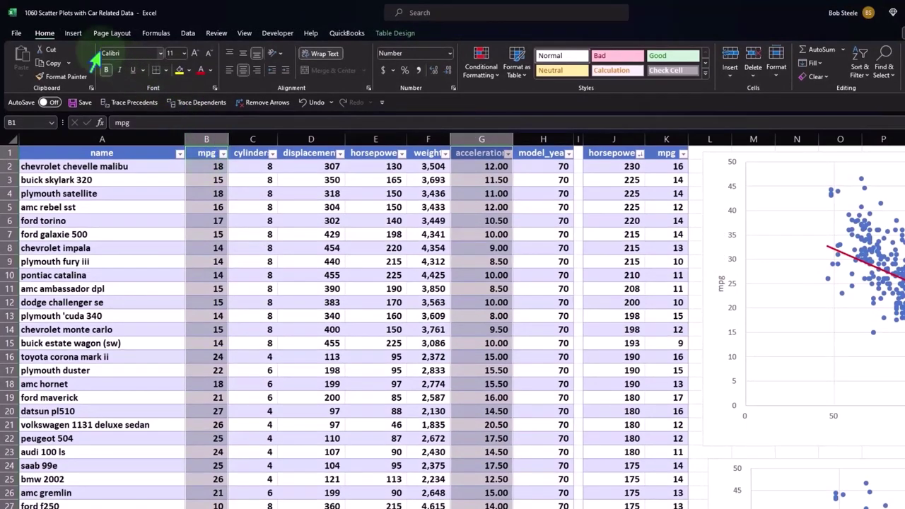
# - Insert a markers-only scatter chart plotting acceleration against mpg
pyautogui.click(72, 35)
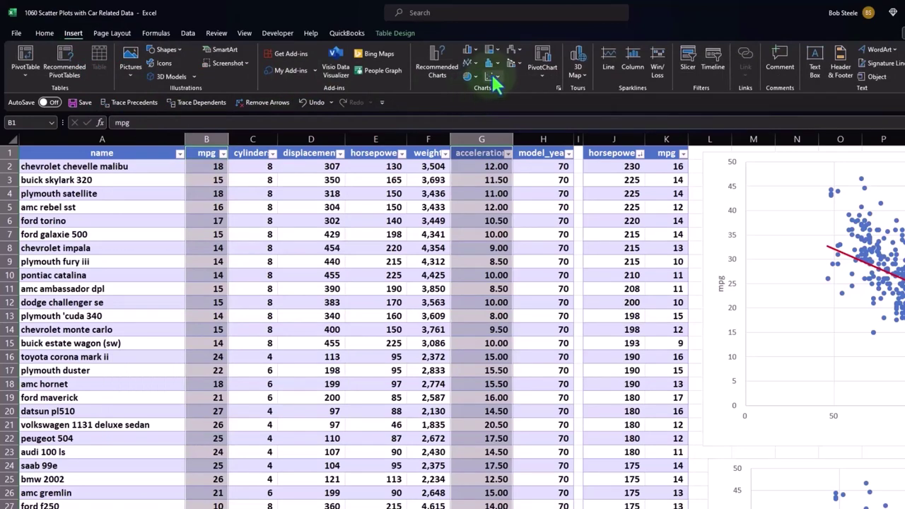
pyautogui.click(495, 78)
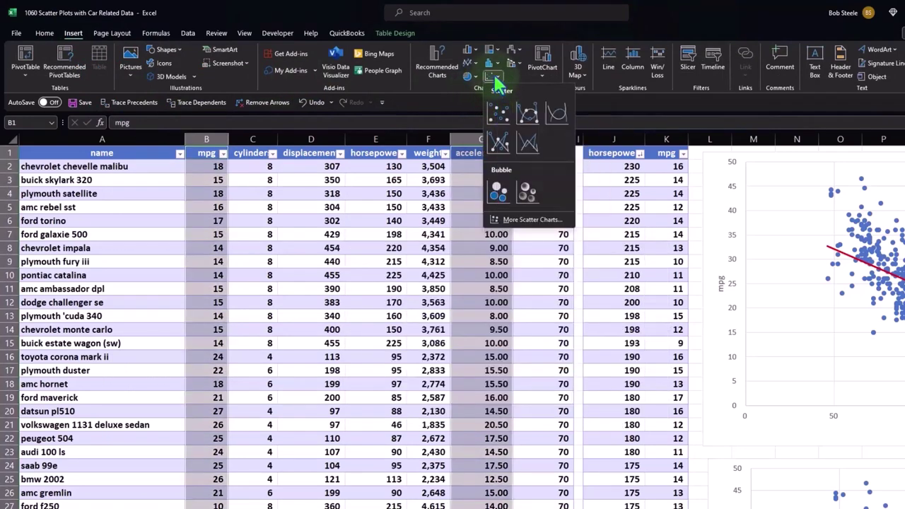
pyautogui.click(661, 16)
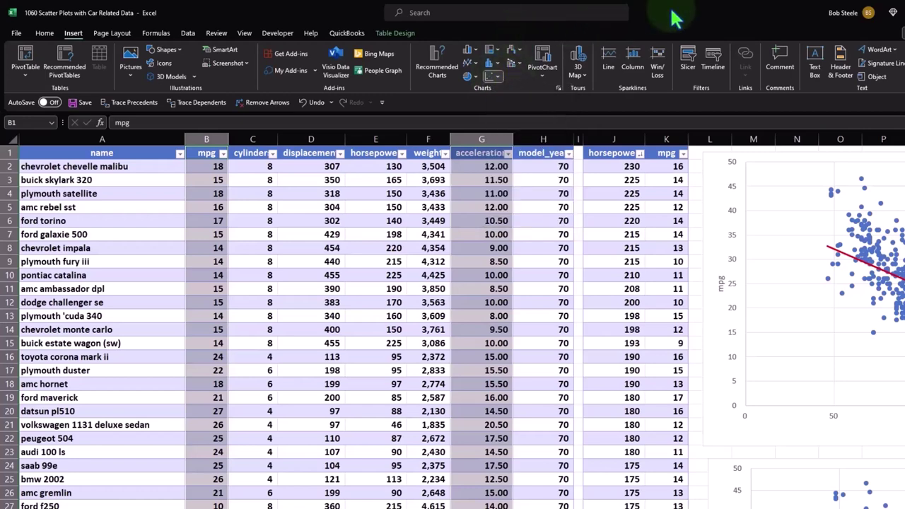
pyautogui.hscroll(3, 453, 321)
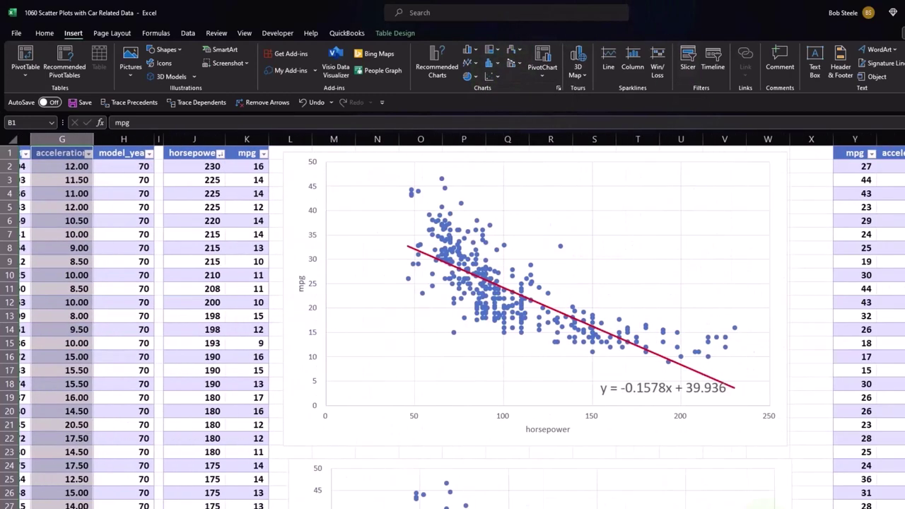
pyautogui.hscroll(5, 452, 321)
pyautogui.scroll(-2, 884, 450)
pyautogui.scroll(-1, 883, 451)
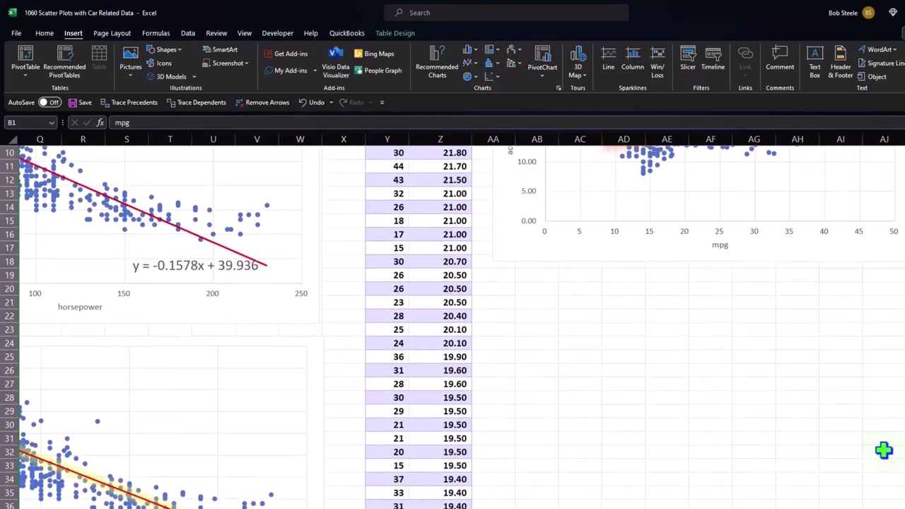
pyautogui.scroll(-1, 884, 451)
pyautogui.scroll(-1, 884, 450)
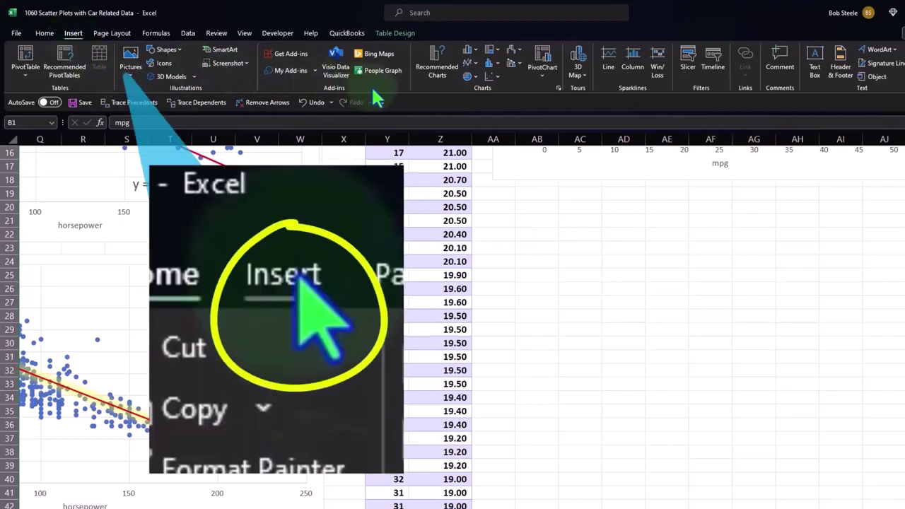
pyautogui.click(495, 76)
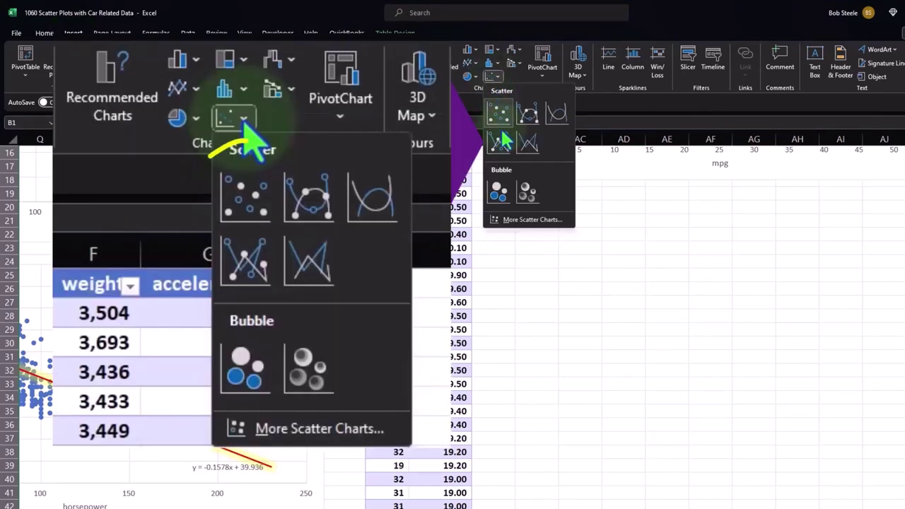
pyautogui.click(499, 111)
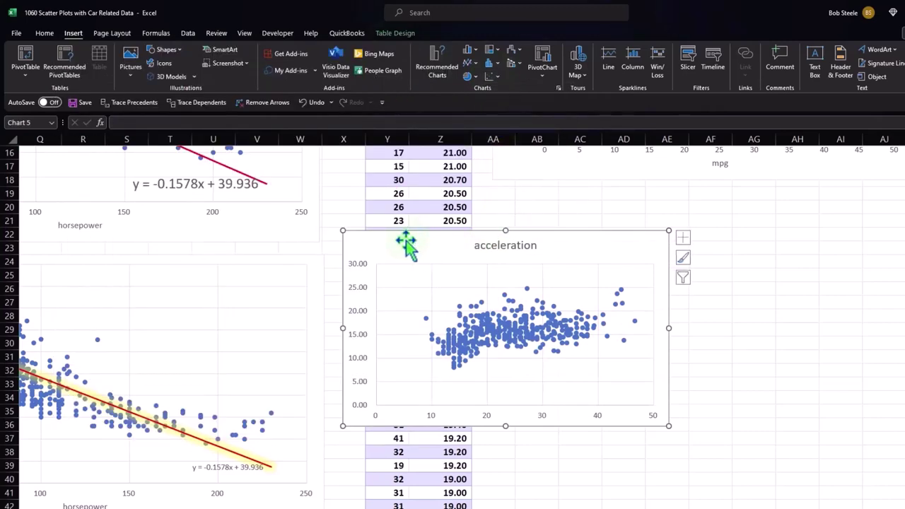
# - Move the acceleration chart into empty space, enlarge it, and delete its title
pyautogui.moveTo(363, 243); pyautogui.dragTo(518, 227)
pyautogui.hscroll(1, 833, 475)
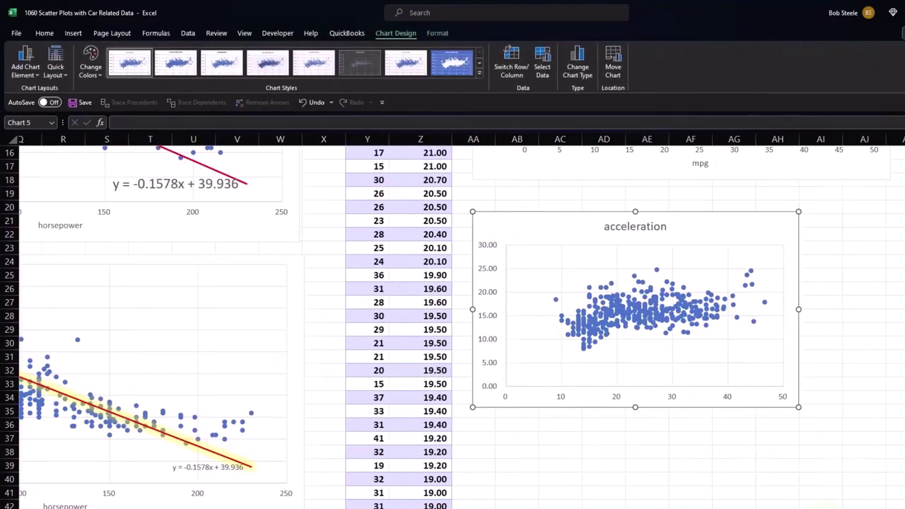
pyautogui.moveTo(774, 406); pyautogui.dragTo(861, 447)
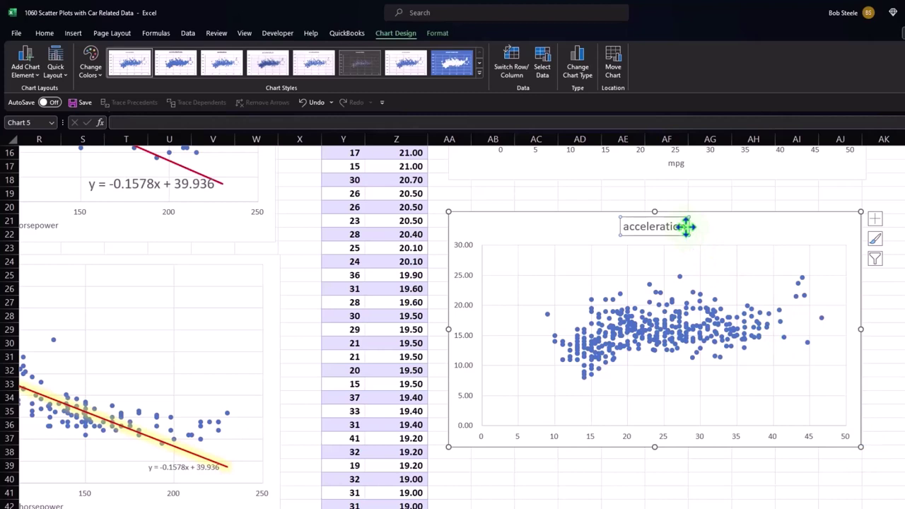
pyautogui.press('Delete')
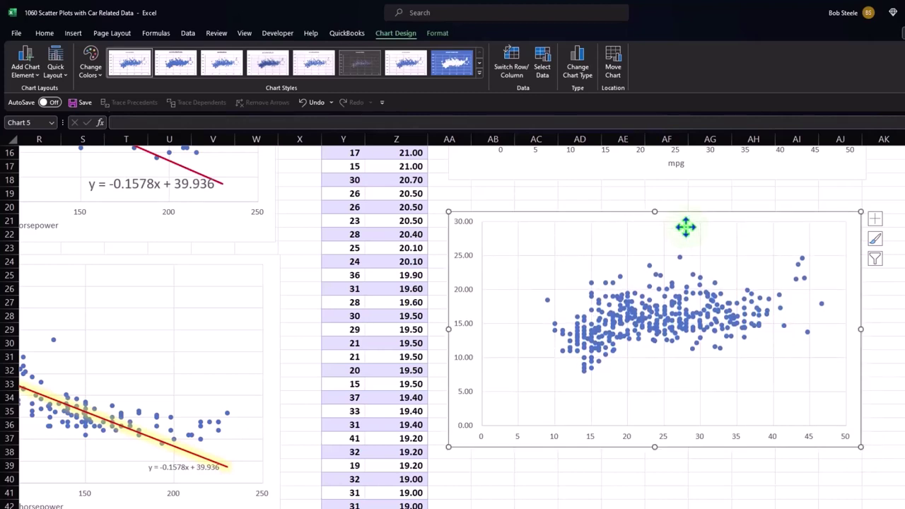
pyautogui.click(874, 219)
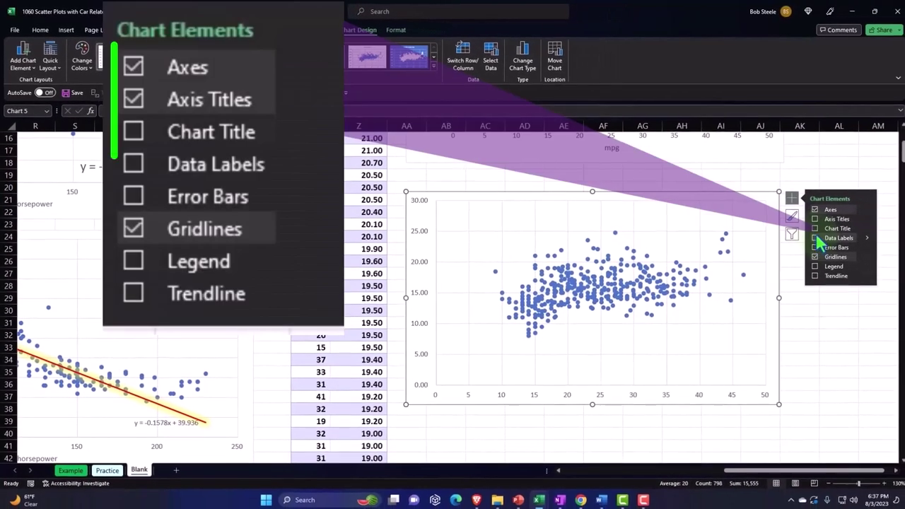
# - Show axis titles and link the horizontal one to the mpg header cell
pyautogui.click(842, 236)
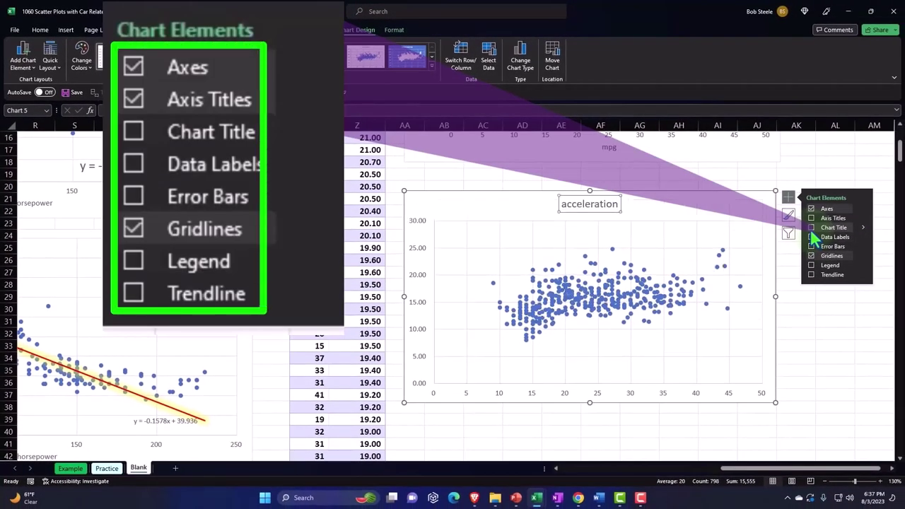
pyautogui.click(813, 217)
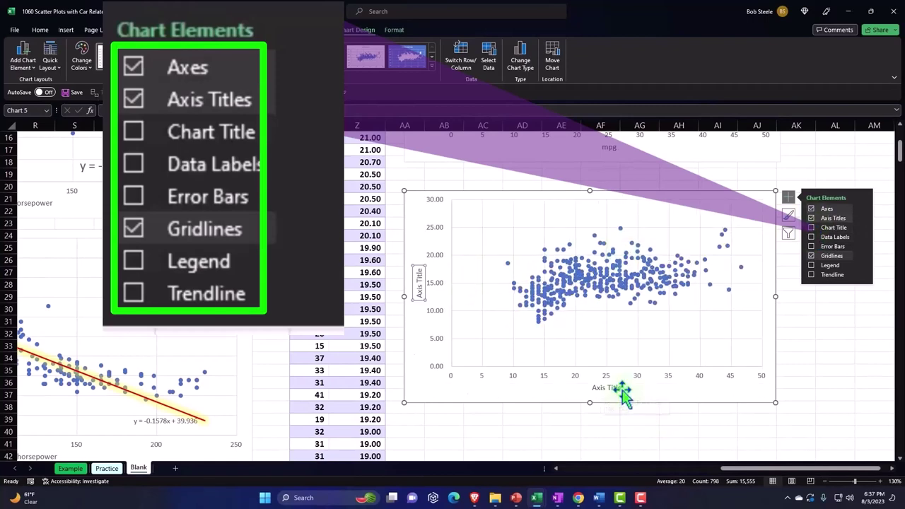
pyautogui.click(620, 389)
pyautogui.write('=')
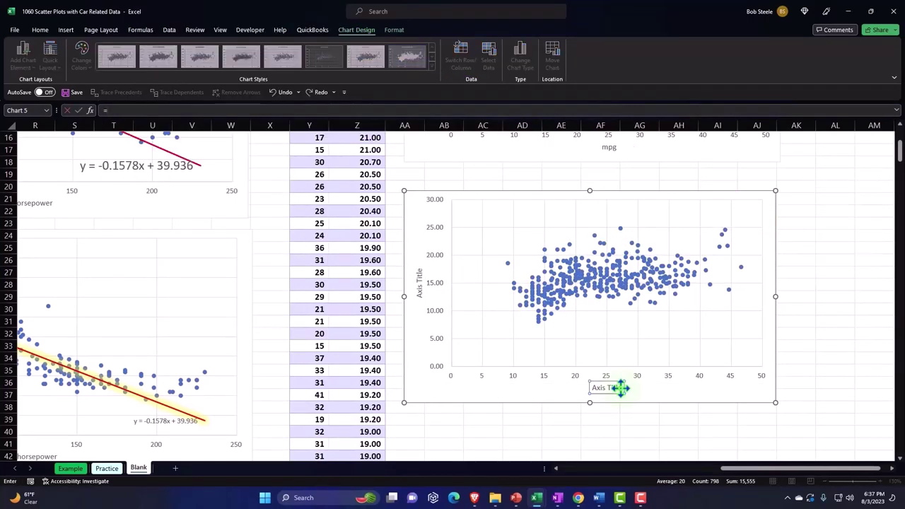
pyautogui.scroll(5, 456, 381)
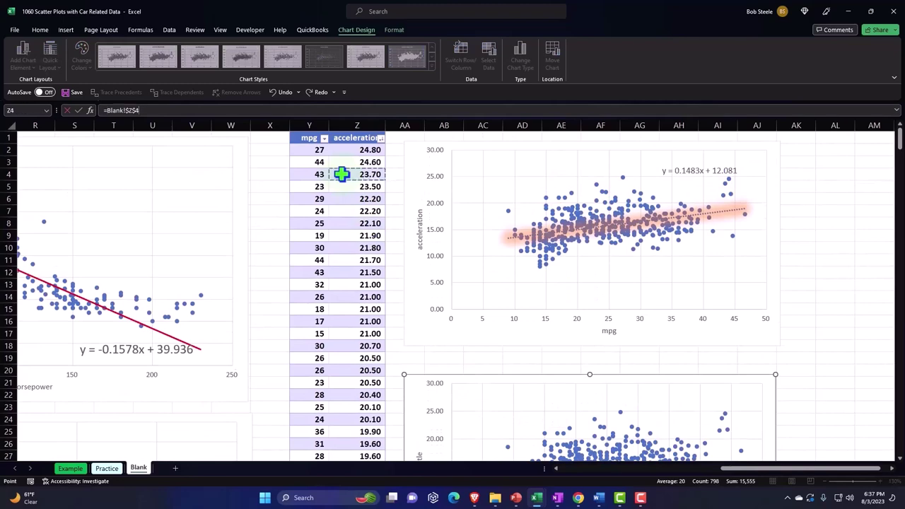
pyautogui.press('Home')
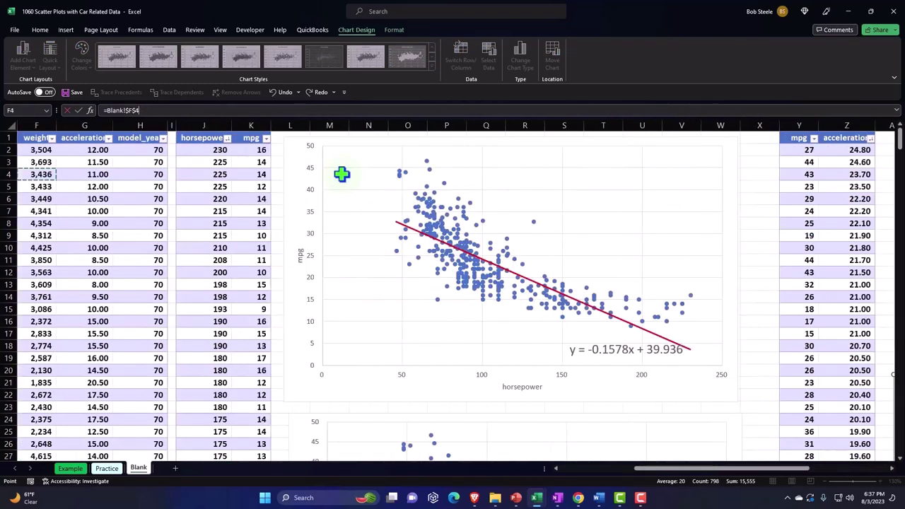
pyautogui.press('Right')
pyautogui.press('Right')
pyautogui.press('Up')
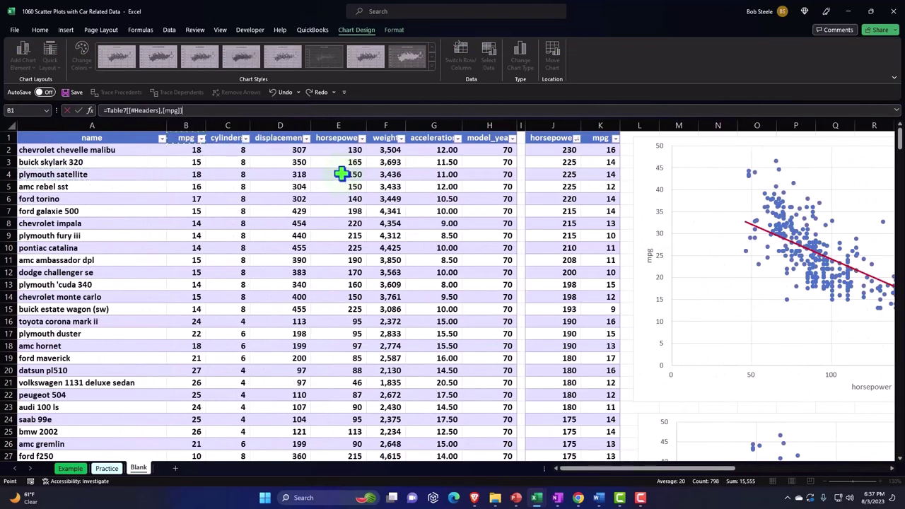
pyautogui.press('Return')
pyautogui.scroll(-4, 725, 285)
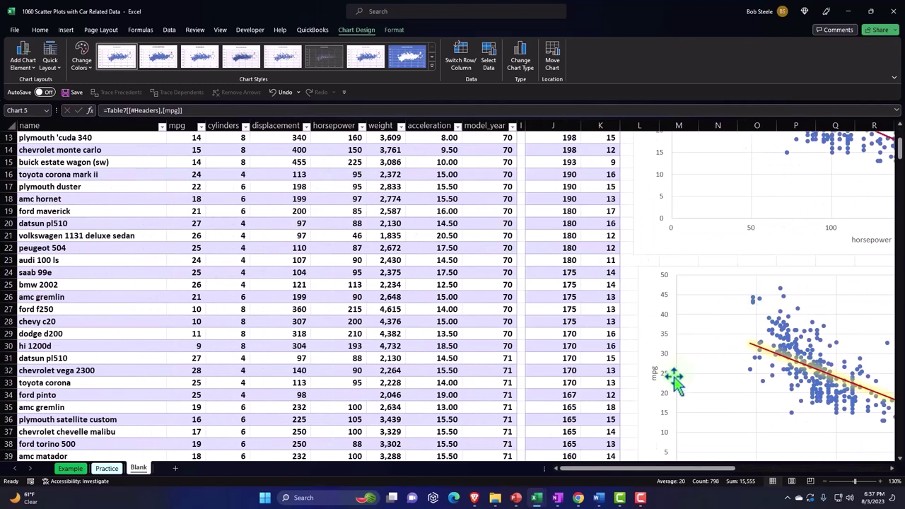
pyautogui.scroll(-3, 681, 380)
pyautogui.moveTo(737, 472); pyautogui.dragTo(884, 473)
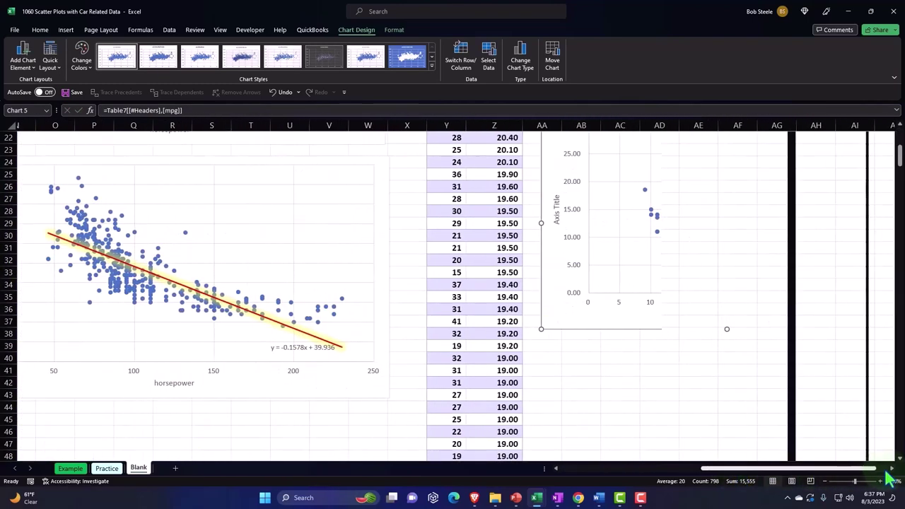
pyautogui.scroll(2, 456, 277)
# - Link the vertical axis title to the acceleration header cell
pyautogui.click(494, 279)
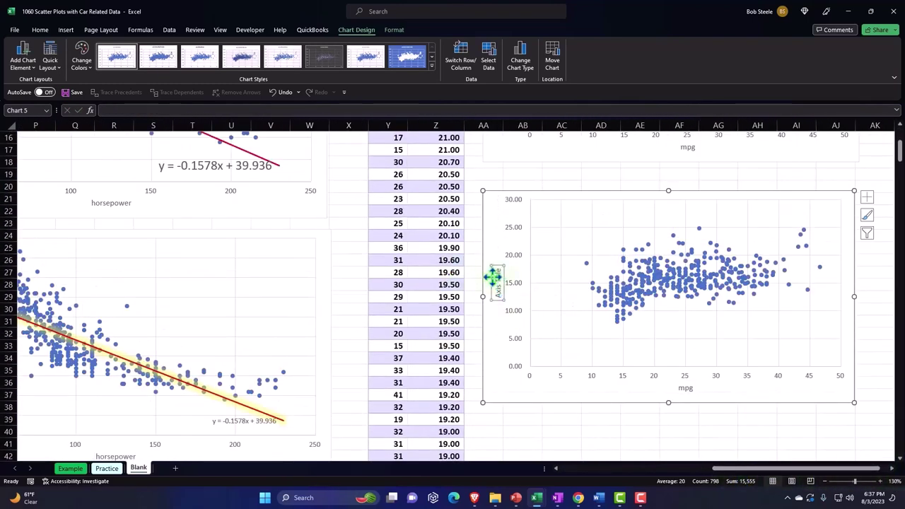
pyautogui.write('=')
pyautogui.scroll(5, 331, 164)
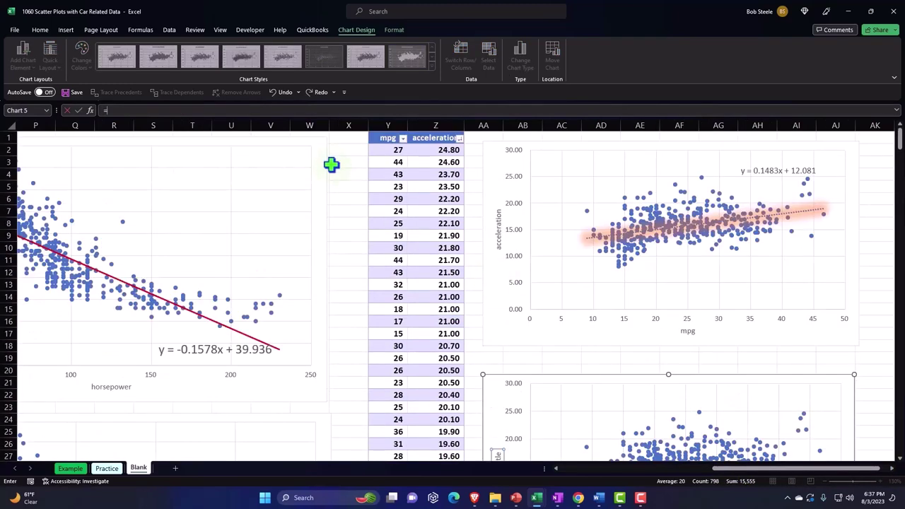
pyautogui.hotkey('ctrl', 'Home')
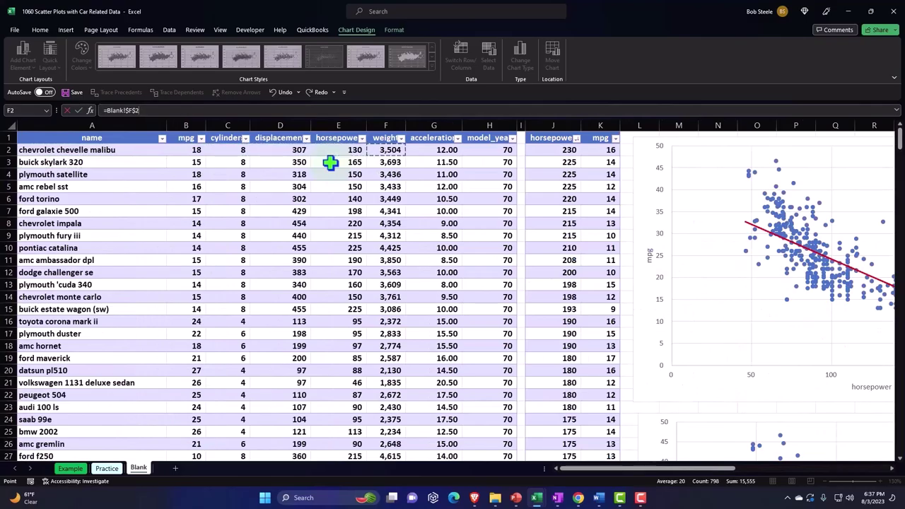
pyautogui.press('Up')
pyautogui.press('Right')
pyautogui.press('Return')
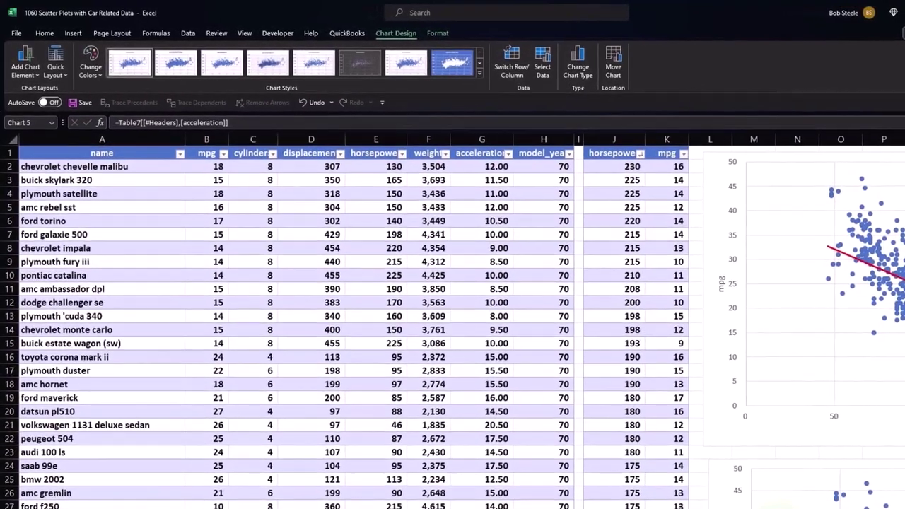
pyautogui.hscroll(10, 453, 318)
pyautogui.scroll(-3, 453, 318)
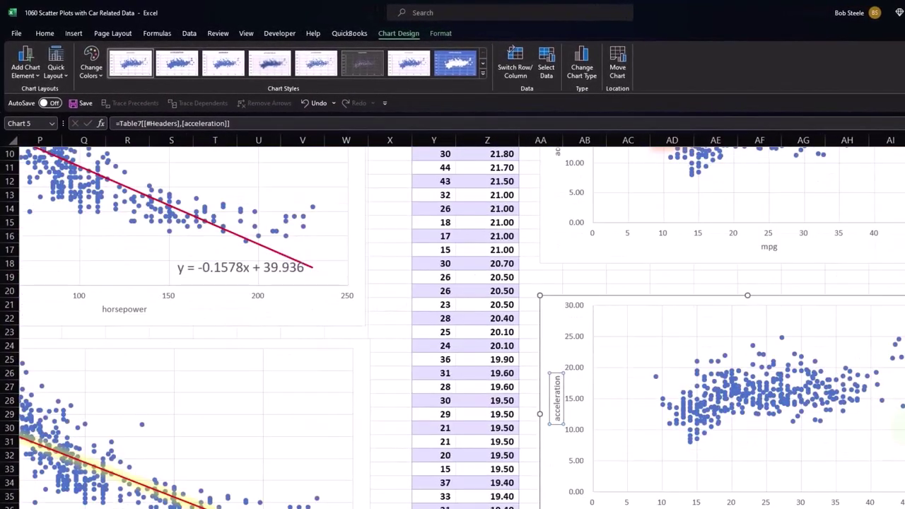
pyautogui.scroll(-1, 893, 367)
# - Add a linear trendline to the second chart and display its equation on the chart
pyautogui.click(903, 272)
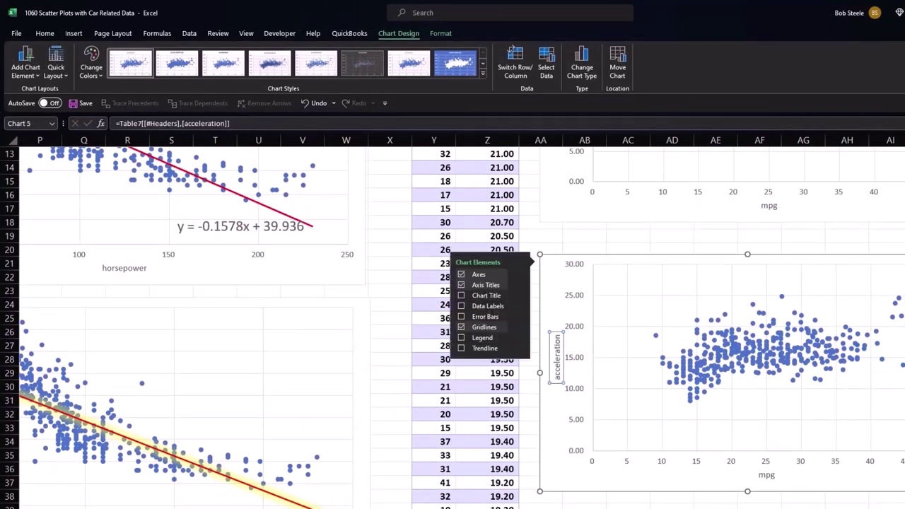
pyautogui.click(485, 347)
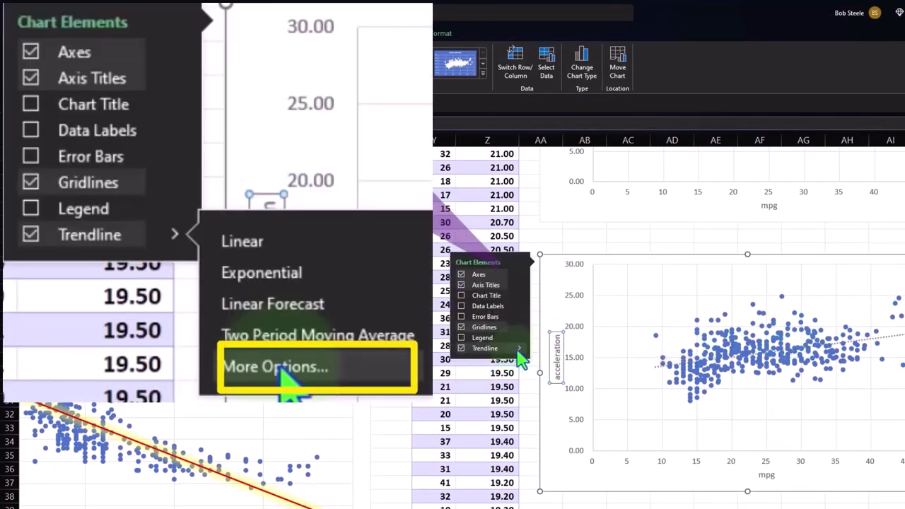
pyautogui.click(521, 348)
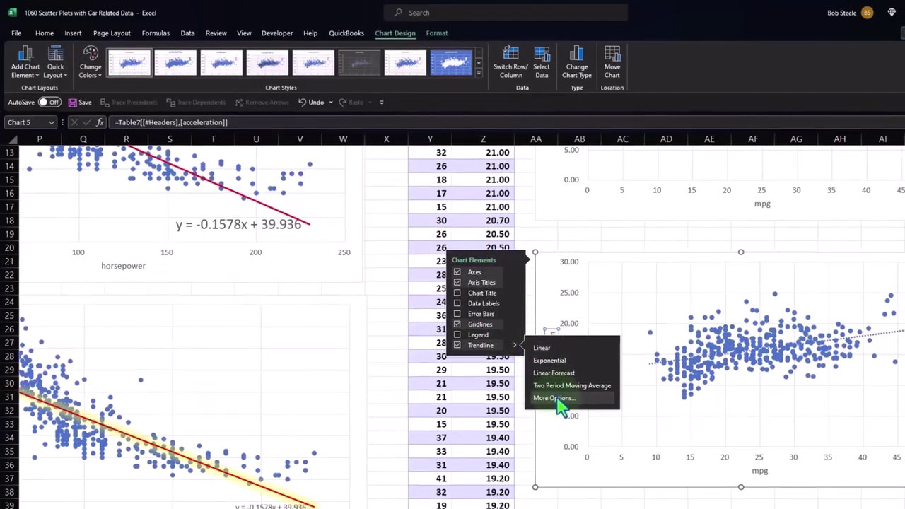
pyautogui.click(541, 400)
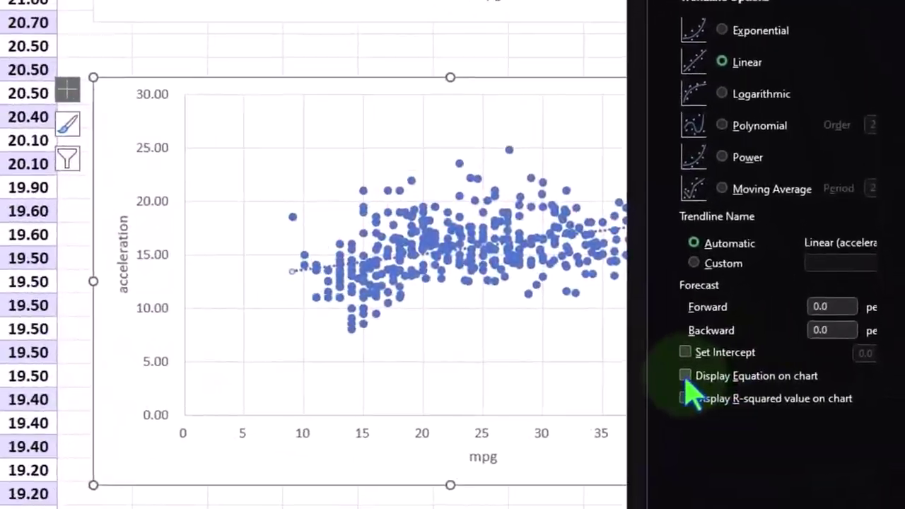
pyautogui.click(741, 379)
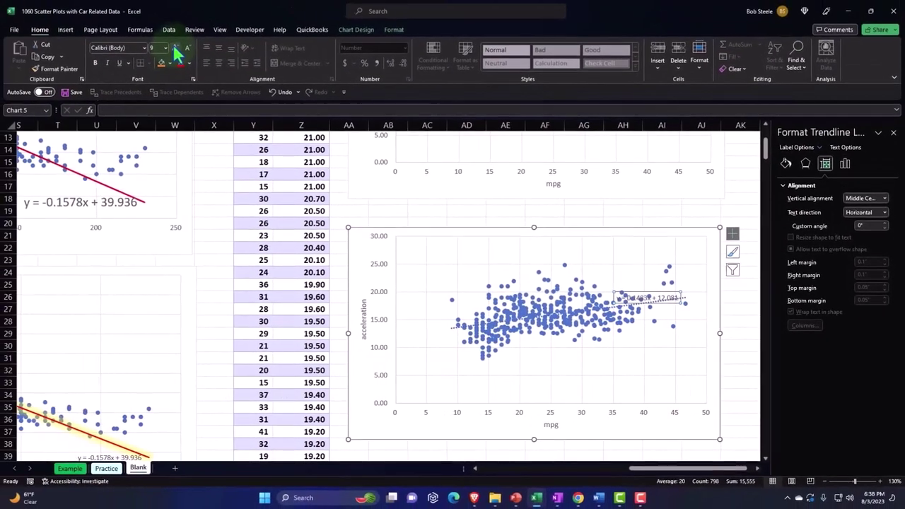
# - Enlarge the equation label text and move it up above the points
pyautogui.click(175, 48)
pyautogui.click(175, 48)
pyautogui.click(175, 47)
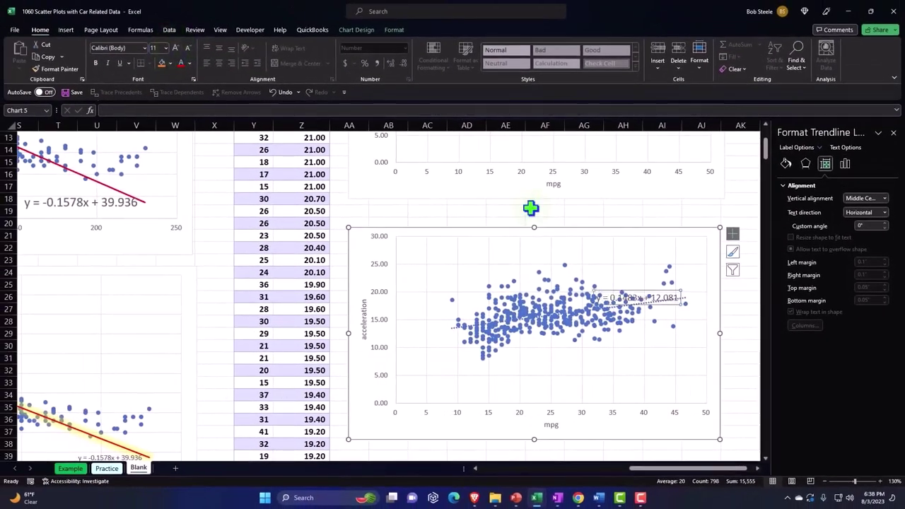
pyautogui.moveTo(623, 289); pyautogui.dragTo(630, 258)
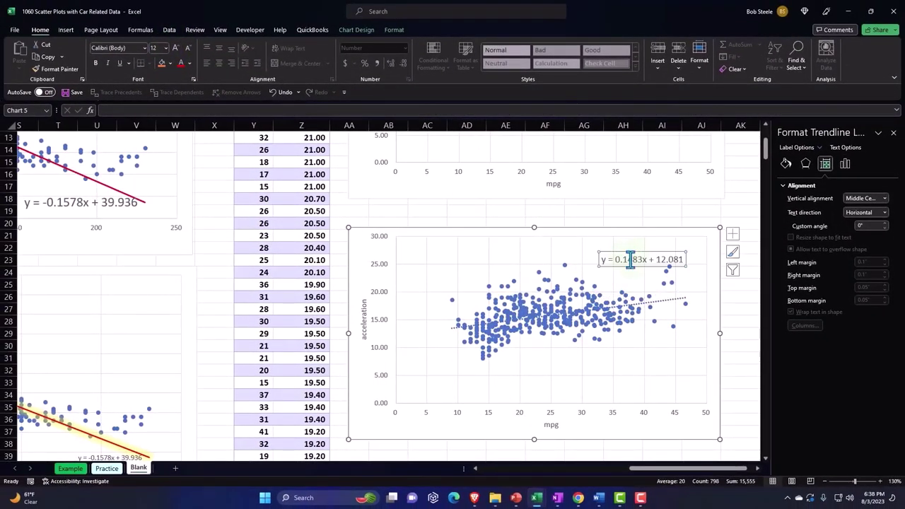
pyautogui.click(667, 300)
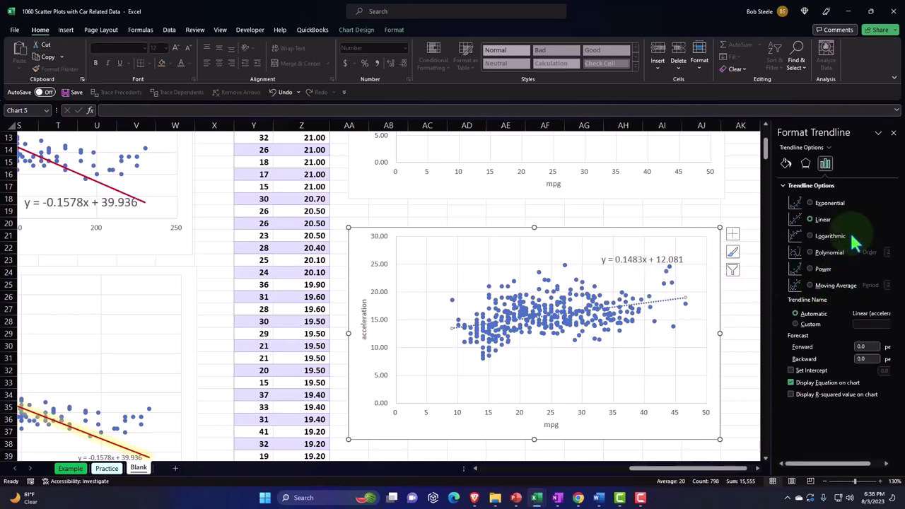
# - Colour the second chart's trendline gold
pyautogui.click(786, 163)
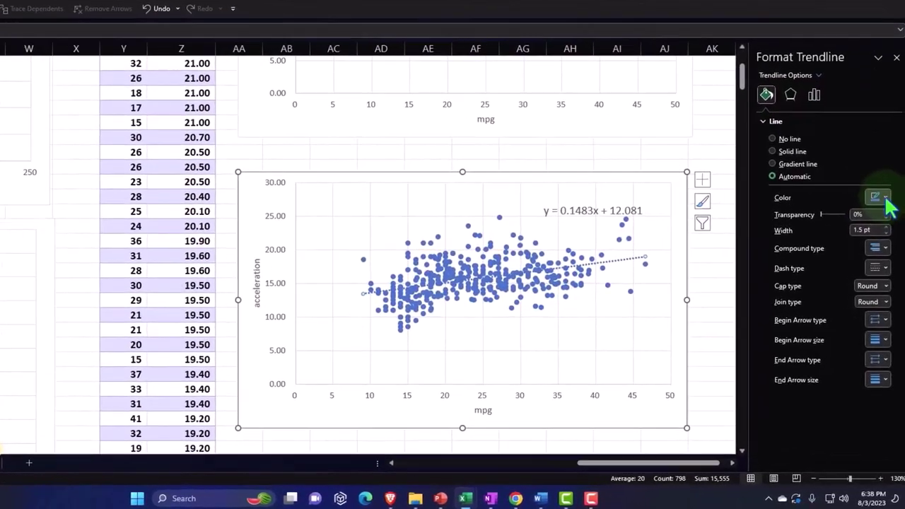
pyautogui.click(884, 256)
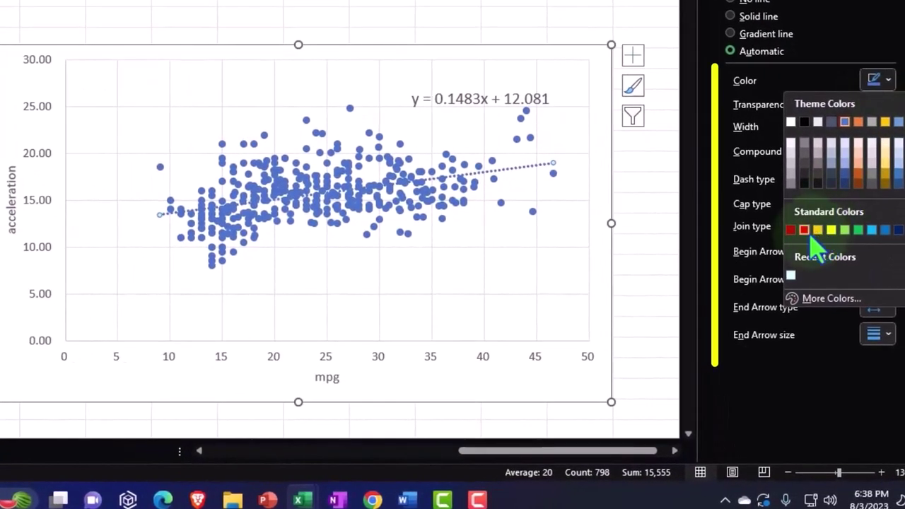
pyautogui.click(817, 232)
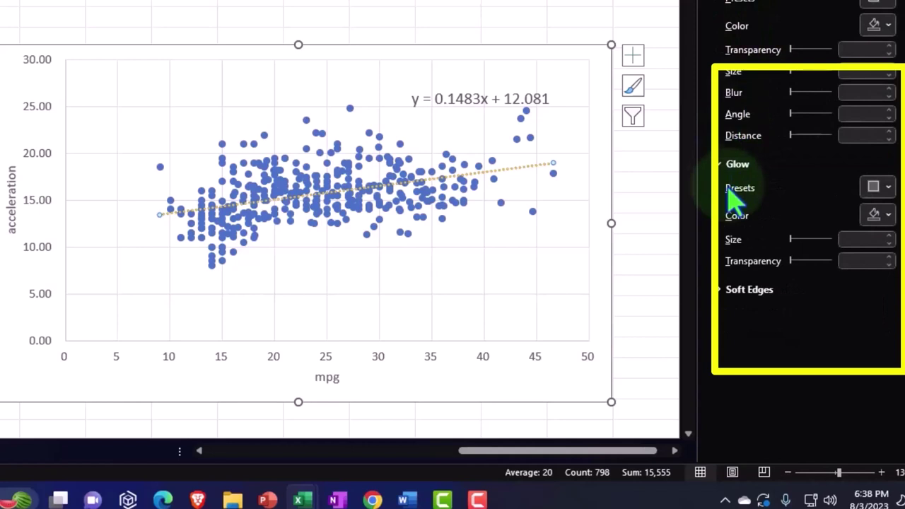
# - Give the trendline an orange 18 pt glow and close the formatting pane
pyautogui.click(888, 188)
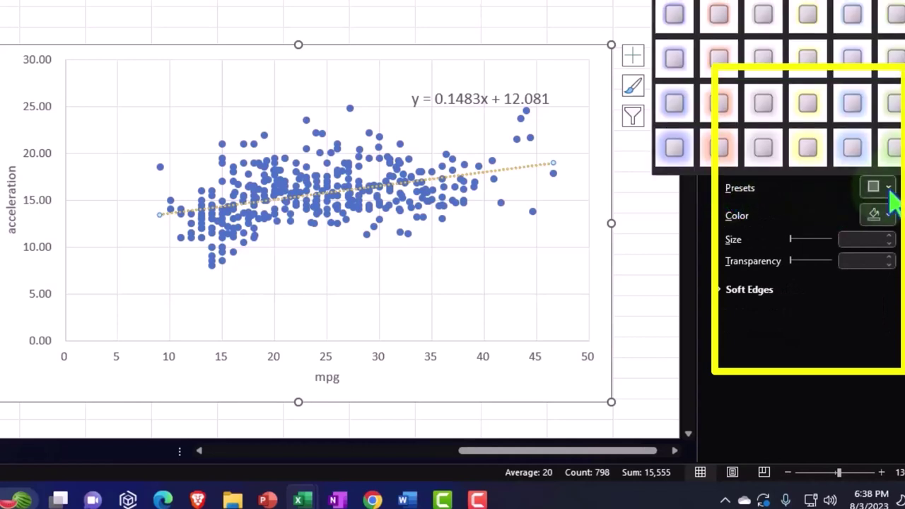
pyautogui.click(895, 147)
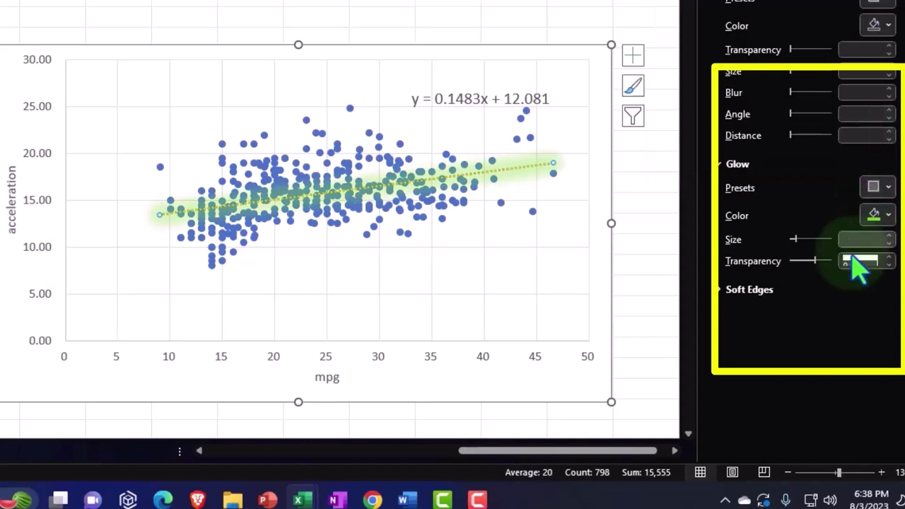
pyautogui.click(888, 215)
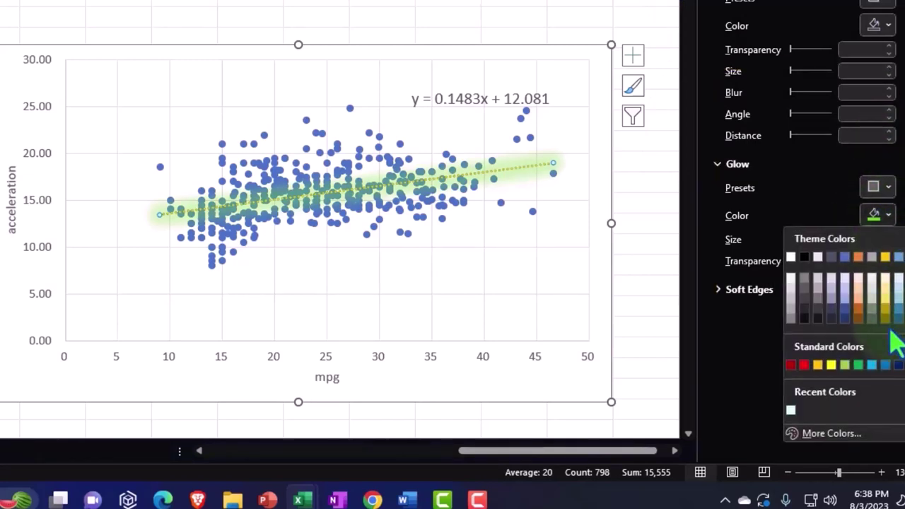
pyautogui.click(889, 187)
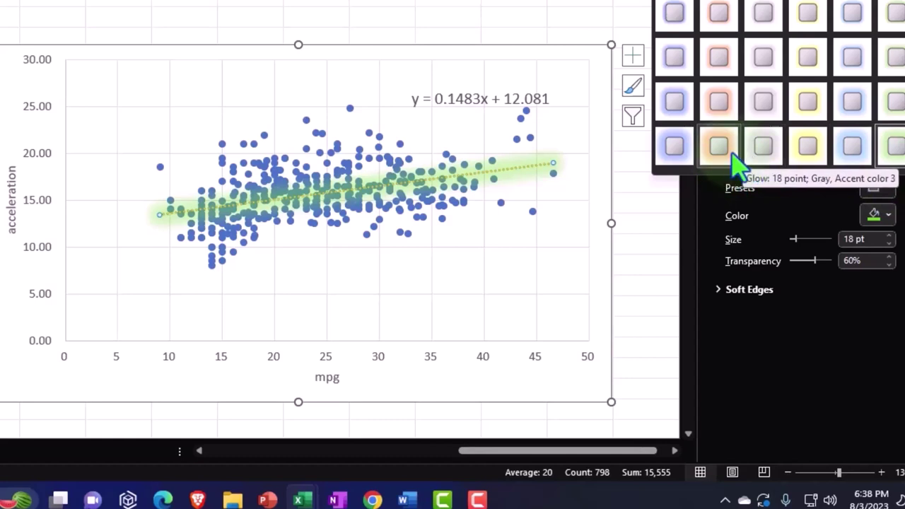
pyautogui.click(729, 157)
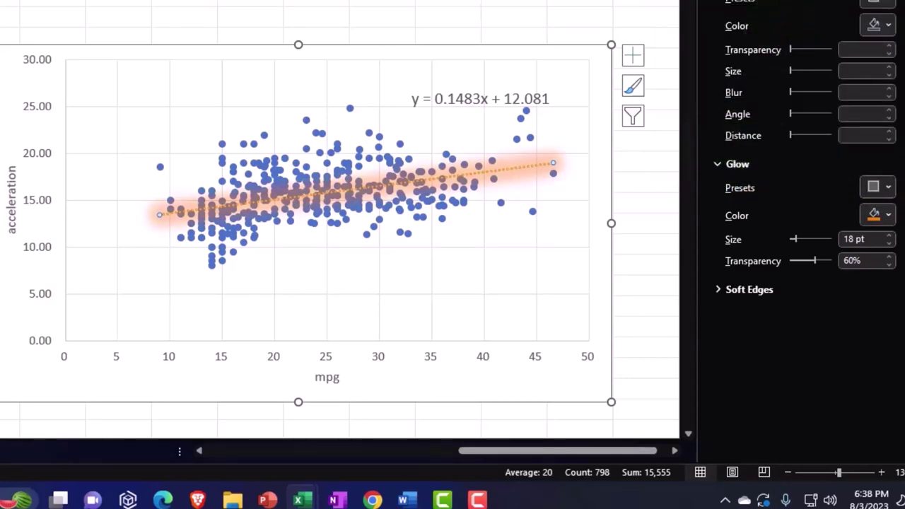
pyautogui.click(858, 16)
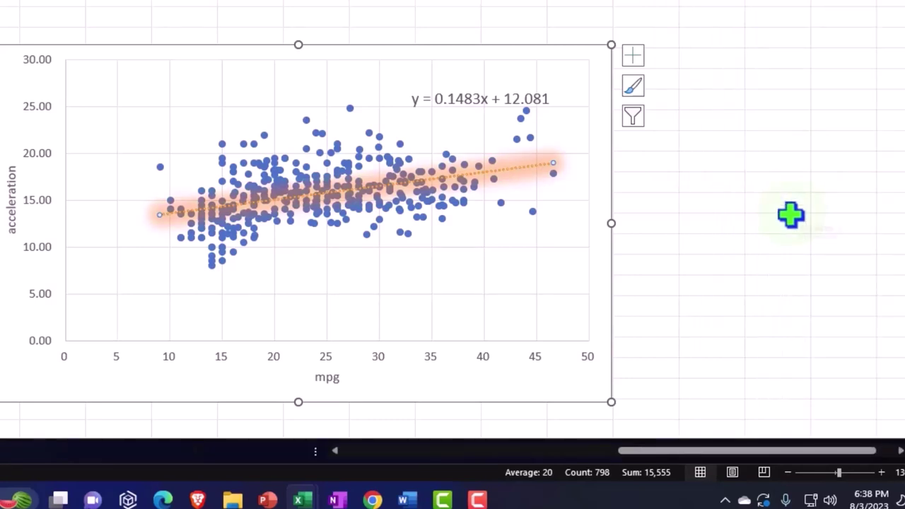
pyautogui.scroll(5, 764, 253)
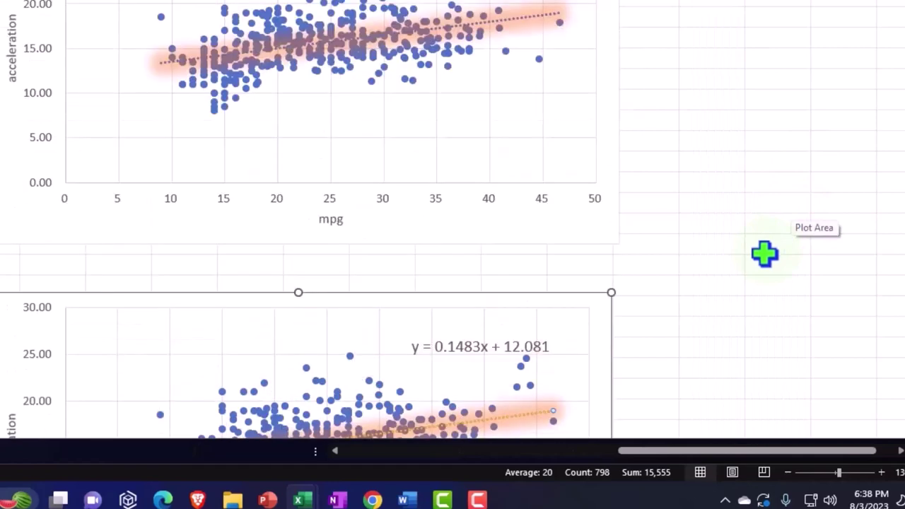